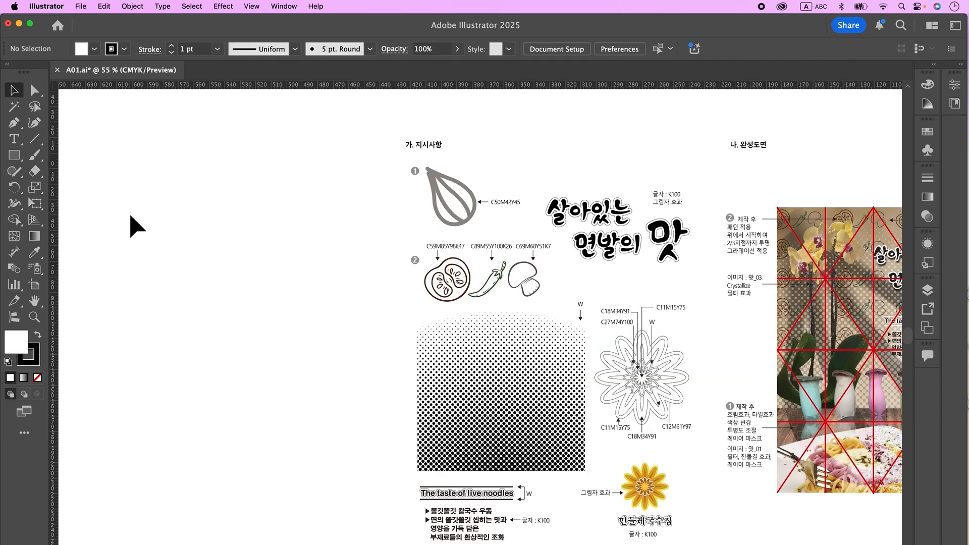
# Step: Prepare the Pen tool with no fill and a stroke color of C50 M42 Y45 K0
pyautogui.click(14, 124)
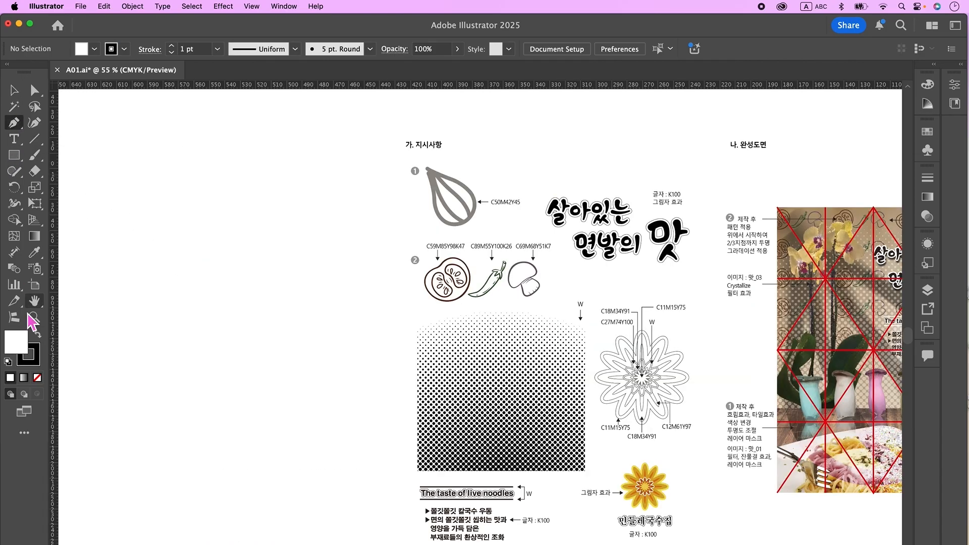
pyautogui.click(37, 378)
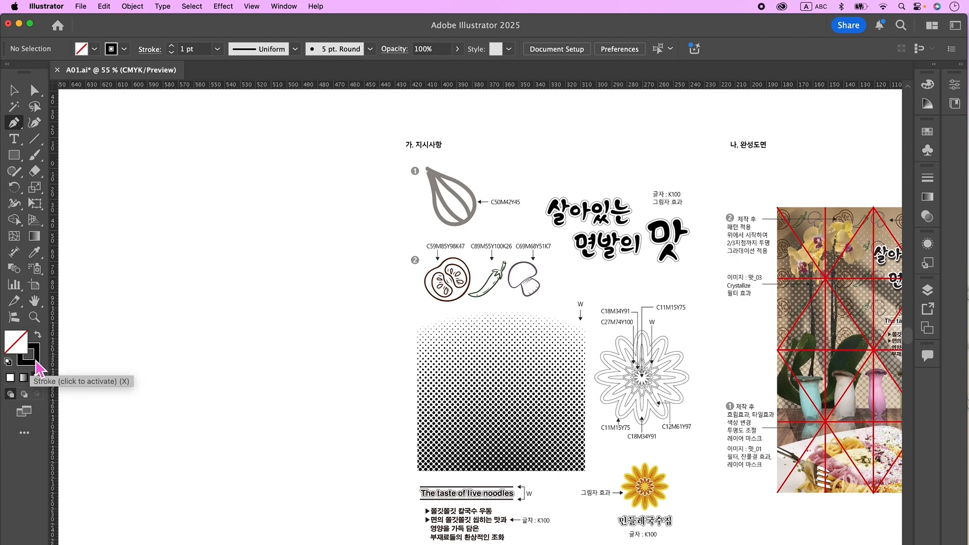
pyautogui.doubleClick(35, 362)
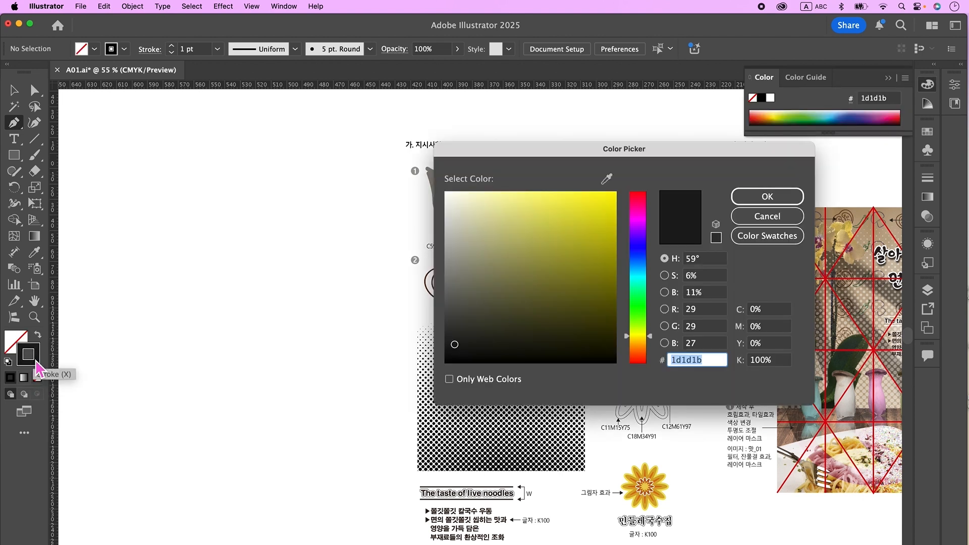
pyautogui.doubleClick(766, 312)
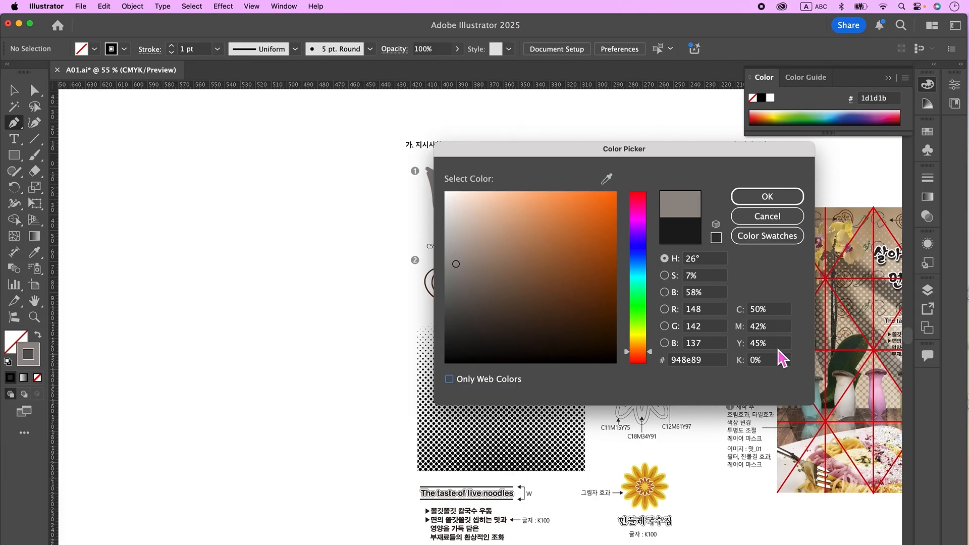
pyautogui.click(768, 201)
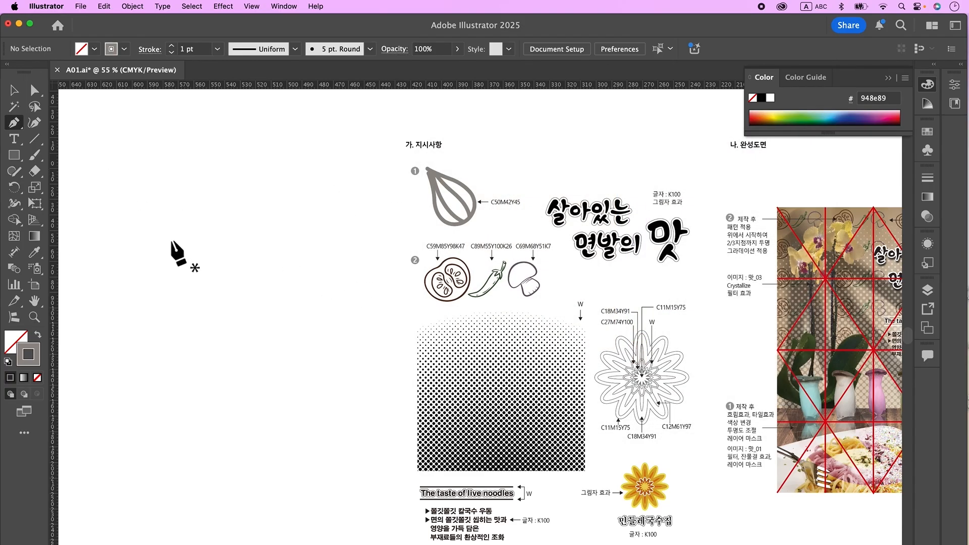
# Step: Draw an open teardrop outline in the blank area beside the reference sheet, following reference shape 1
pyautogui.click(204, 207)
pyautogui.moveTo(216, 280); pyautogui.dragTo(212, 309)
pyautogui.click(217, 280)
pyautogui.moveTo(295, 324); pyautogui.dragTo(371, 302)
pyautogui.click(294, 324)
pyautogui.moveTo(295, 243); pyautogui.dragTo(255, 203)
pyautogui.click(294, 243)
pyautogui.moveTo(198, 186); pyautogui.dragTo(193, 166)
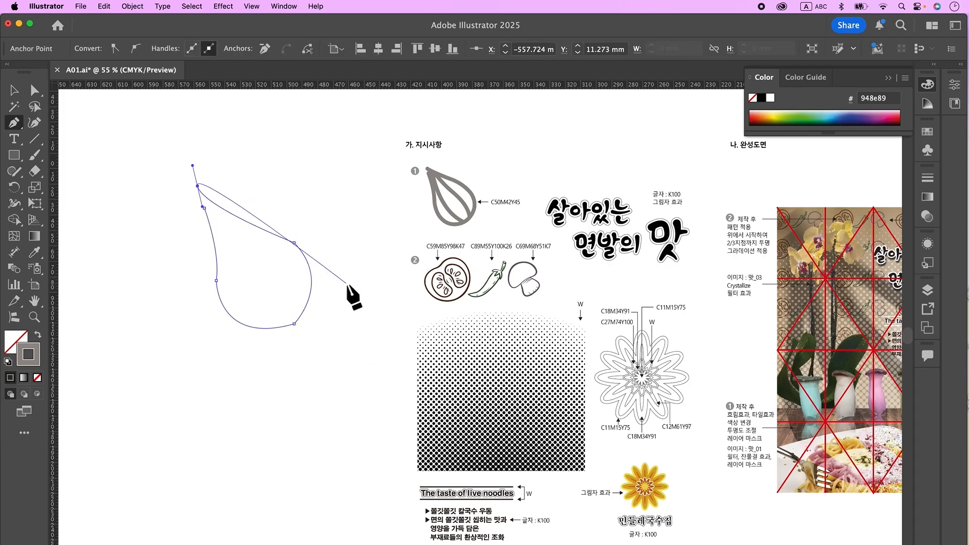
pyautogui.keyDown('super'); pyautogui.click(342, 317); pyautogui.keyUp('super')
pyautogui.moveTo(353, 322); pyautogui.dragTo(371, 318)
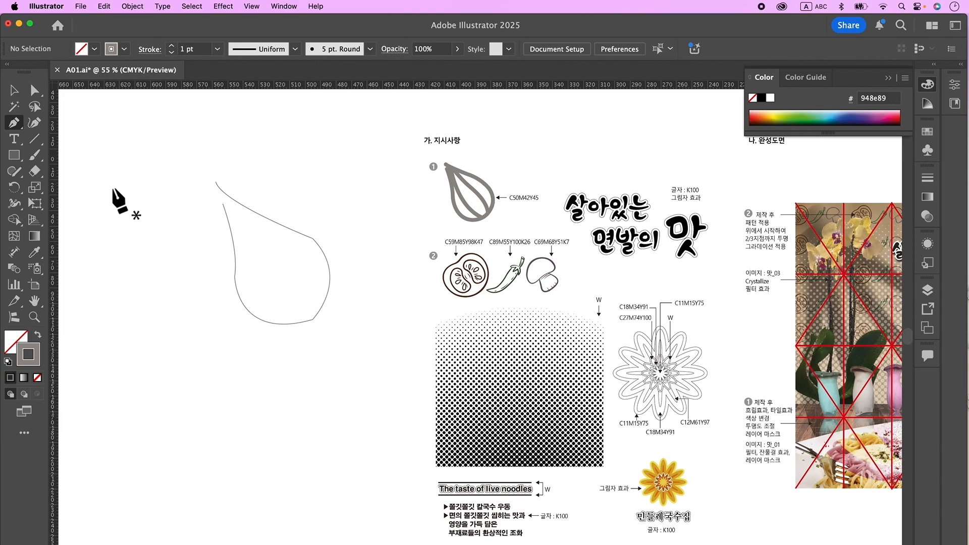
# Step: Even out the bends of the teardrop outline with the Smooth tool and deselect it
pyautogui.click(19, 176)
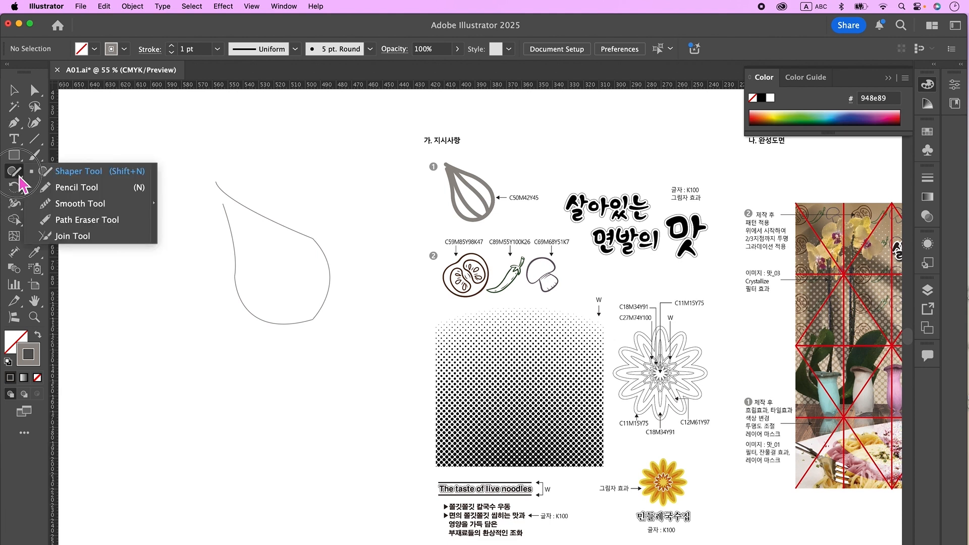
pyautogui.click(88, 207)
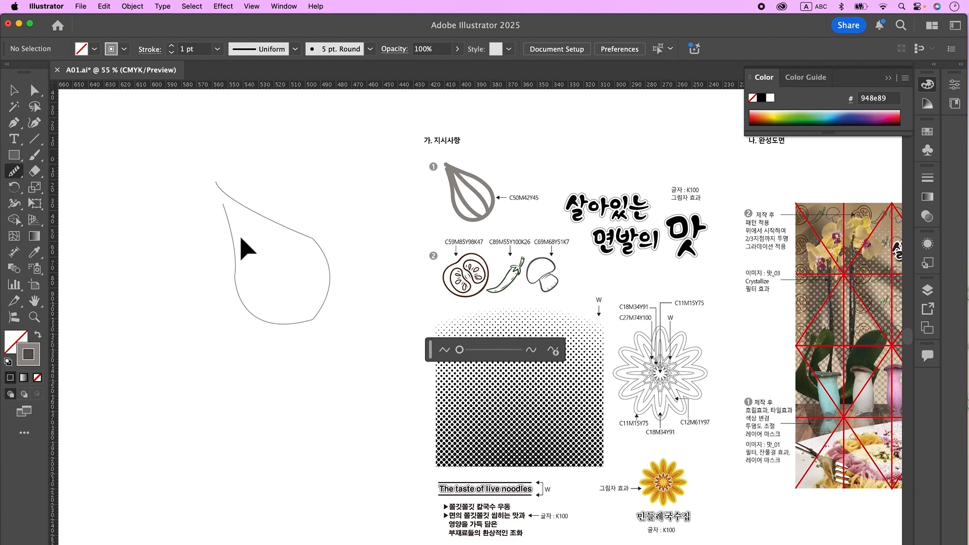
pyautogui.keyDown('super'); pyautogui.click(235, 253); pyautogui.keyUp('super')
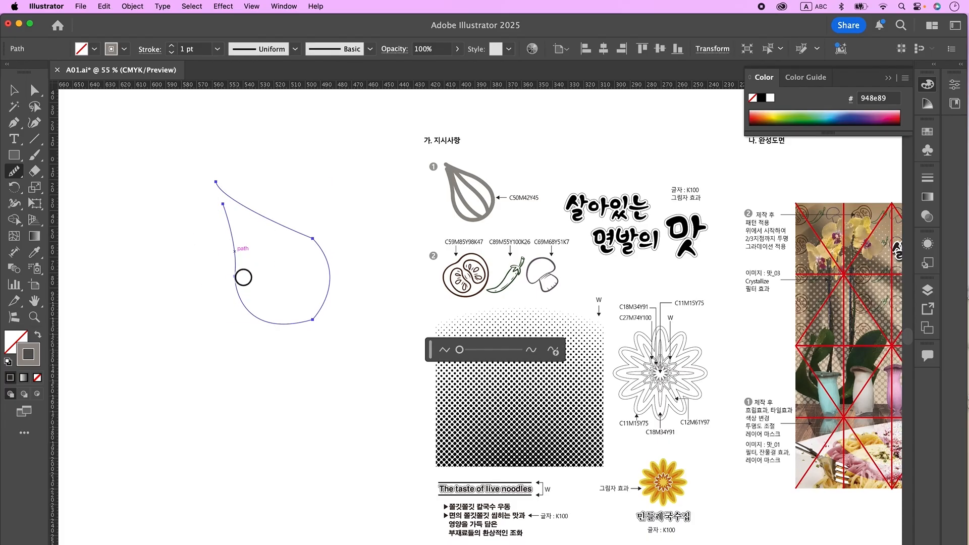
pyautogui.moveTo(236, 269); pyautogui.dragTo(236, 285)
pyautogui.moveTo(281, 323); pyautogui.dragTo(333, 313)
pyautogui.moveTo(320, 251)
pyautogui.mouseDown()
pyautogui.moveTo(325, 319)
pyautogui.moveTo(303, 235)
pyautogui.moveTo(335, 286)
pyautogui.mouseUp()
pyautogui.moveTo(232, 228); pyautogui.dragTo(257, 319)
pyautogui.moveTo(335, 287)
pyautogui.mouseDown()
pyautogui.moveTo(222, 190)
pyautogui.moveTo(290, 231)
pyautogui.moveTo(237, 207)
pyautogui.mouseUp()
pyautogui.press('a')
pyautogui.click(353, 268)
pyautogui.scroll(-1, 353, 269)
# Step: Draw a curved inner line with the Pen tool from the teardrop's tip to its bottom edge
pyautogui.press('p')
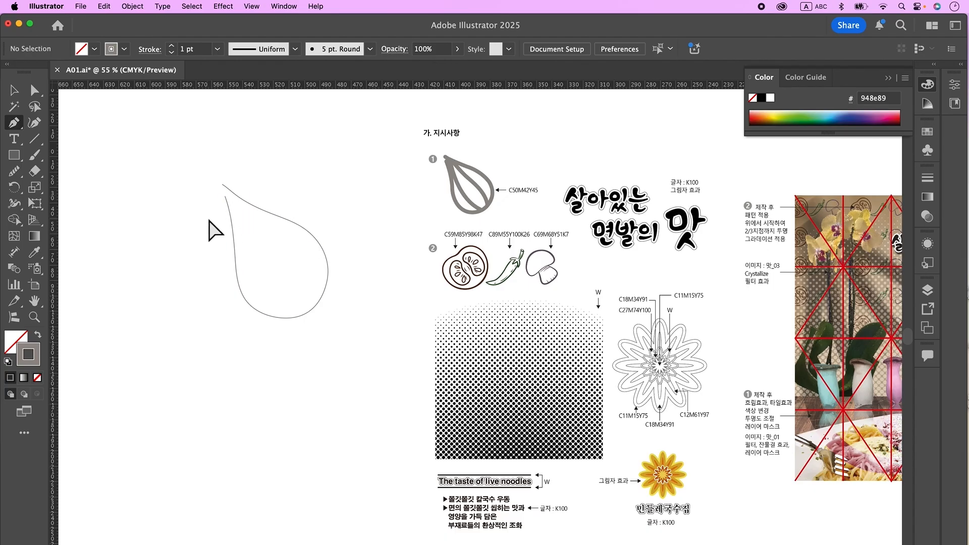
pyautogui.click(229, 190)
pyautogui.moveTo(303, 315); pyautogui.dragTo(362, 320)
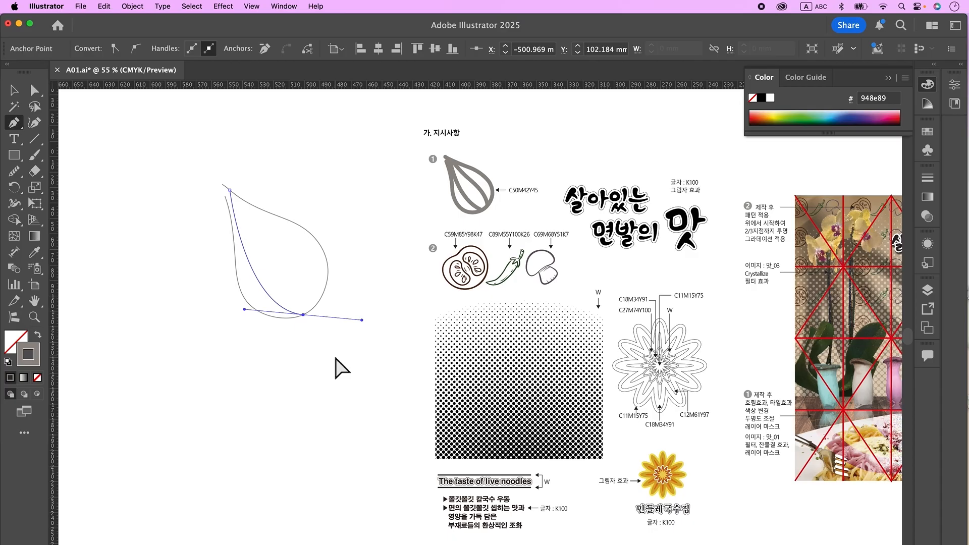
pyautogui.keyDown('super'); pyautogui.click(328, 356); pyautogui.keyUp('super')
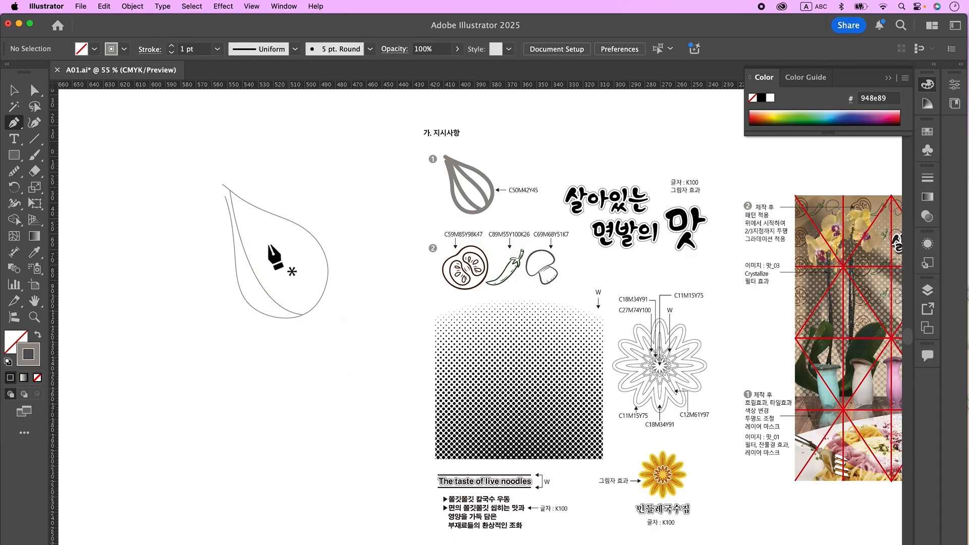
# Step: Draw a second inner curve from the tip to the teardrop's lower right edge and smooth it
pyautogui.click(237, 196)
pyautogui.moveTo(257, 223); pyautogui.dragTo(259, 227)
pyautogui.moveTo(303, 276); pyautogui.dragTo(312, 326)
pyautogui.keyDown('super'); pyautogui.click(347, 345); pyautogui.keyUp('super')
pyautogui.click(14, 172)
pyautogui.moveTo(267, 233); pyautogui.dragTo(307, 275)
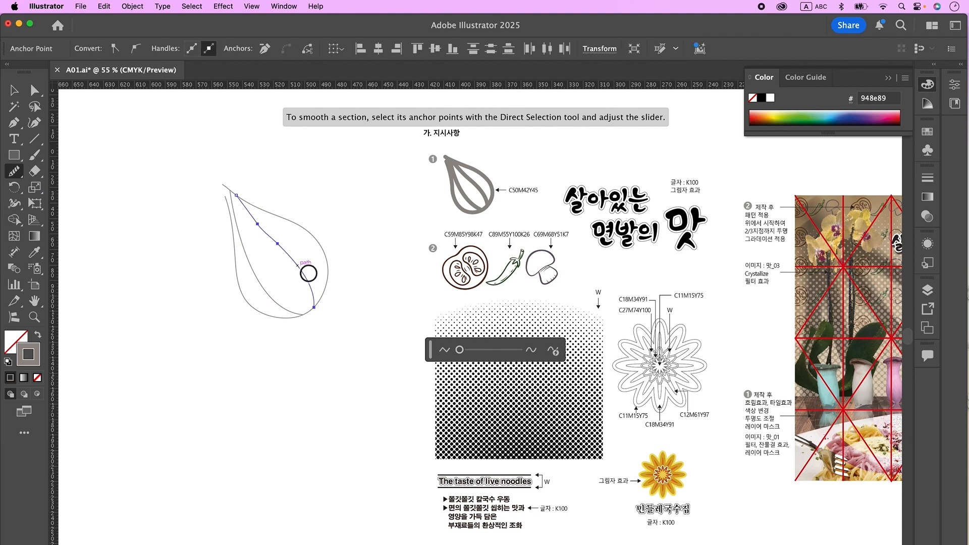
# Step: Give the teardrop paths rounded stroke caps and place them enlarged and tilted across the grid artboard
pyautogui.press('v')
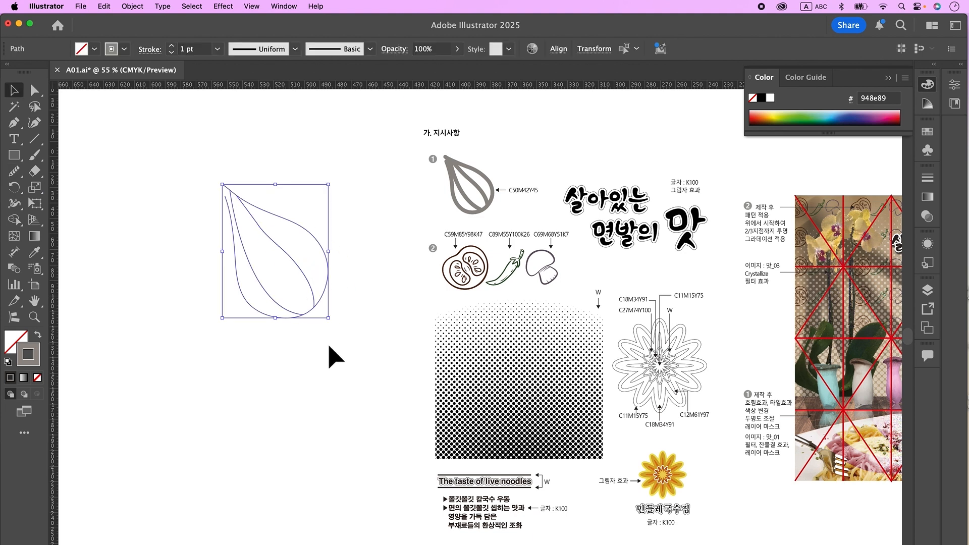
pyautogui.click(149, 50)
pyautogui.press('space')
pyautogui.keyDown('alt'); pyautogui.keyDown('super'); pyautogui.click(382, 310); pyautogui.keyUp('super'); pyautogui.keyUp('alt')
pyautogui.keyDown('alt'); pyautogui.keyDown('super'); pyautogui.click(382, 310); pyautogui.keyUp('super'); pyautogui.keyUp('alt')
pyautogui.keyDown('alt'); pyautogui.keyDown('super'); pyautogui.click(383, 309); pyautogui.keyUp('super'); pyautogui.keyUp('alt')
pyautogui.moveTo(560, 355); pyautogui.dragTo(243, 240)
pyautogui.moveTo(323, 286); pyautogui.dragTo(265, 290)
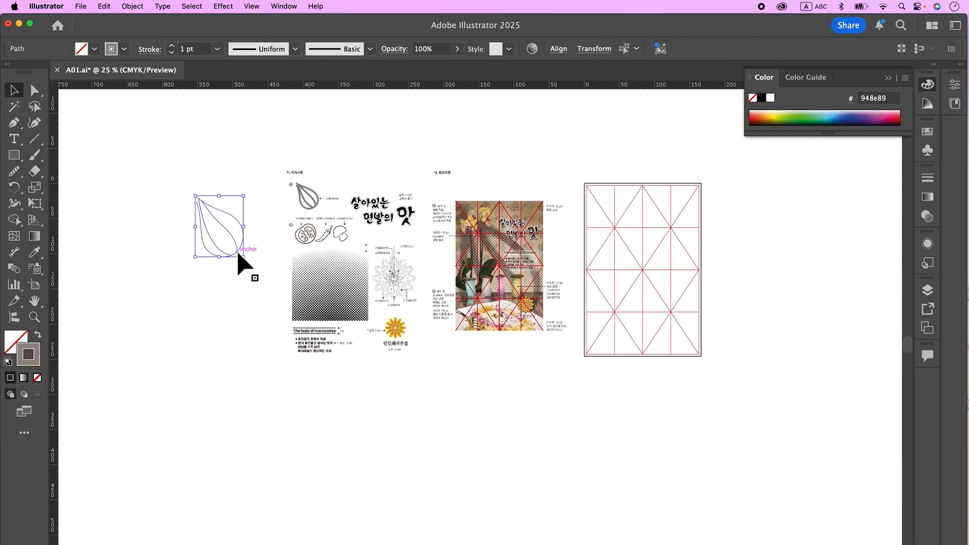
pyautogui.moveTo(239, 255); pyautogui.dragTo(609, 369)
pyautogui.keyDown('super'); pyautogui.click(715, 330); pyautogui.keyUp('super')
pyautogui.moveTo(563, 213); pyautogui.dragTo(548, 217)
pyautogui.moveTo(593, 365); pyautogui.dragTo(608, 393)
# Step: Set the teardrop paths' stroke weight to 35 pt and join the open path ends
pyautogui.click(173, 46)
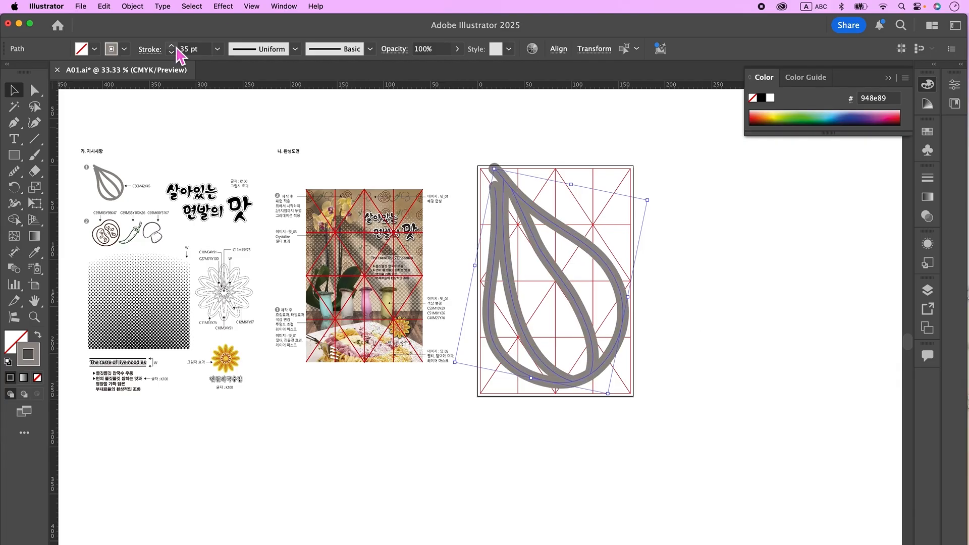
pyautogui.press('super+equal')
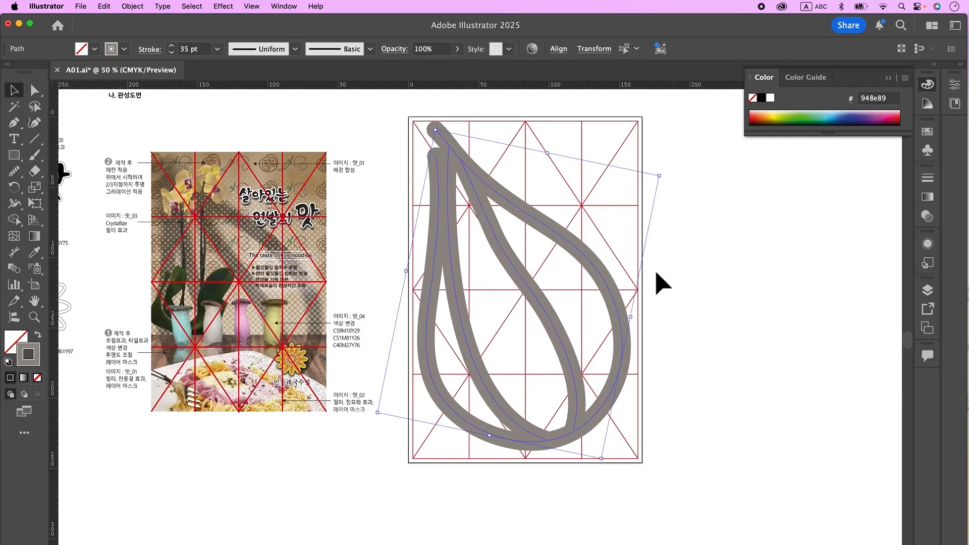
pyautogui.rightClick(517, 207)
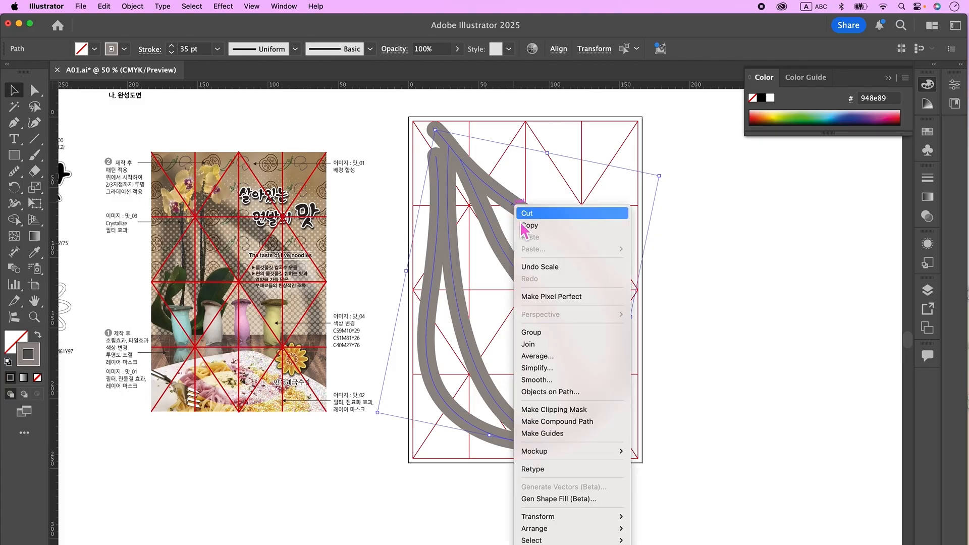
pyautogui.click(547, 343)
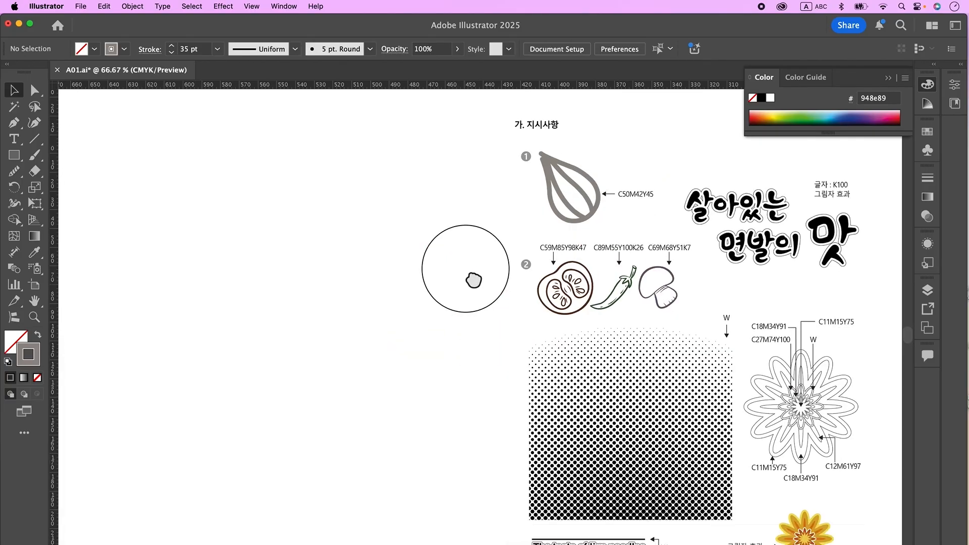
# Step: Draw a circle with the default white fill and black stroke in the blank area beside the vegetable references
pyautogui.scroll(-1, 472, 277)
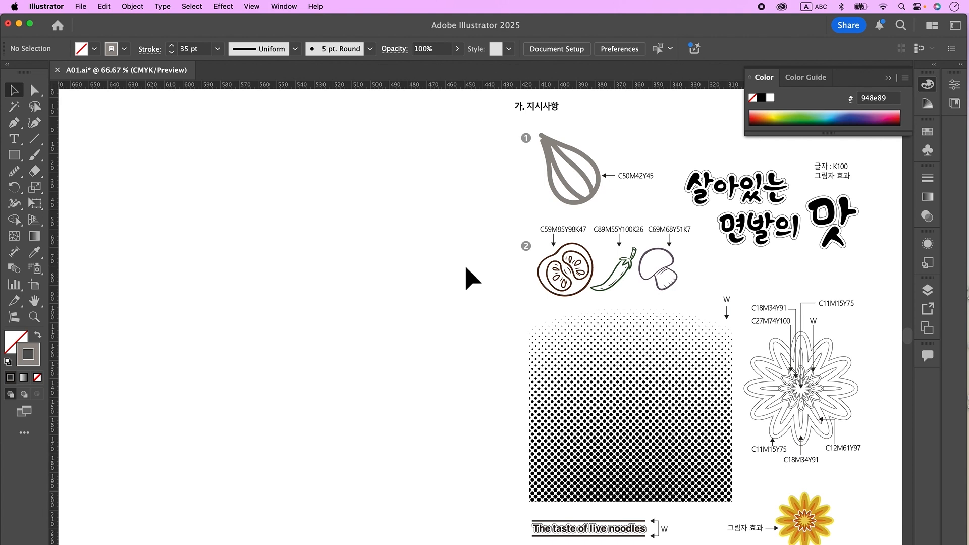
pyautogui.press('l')
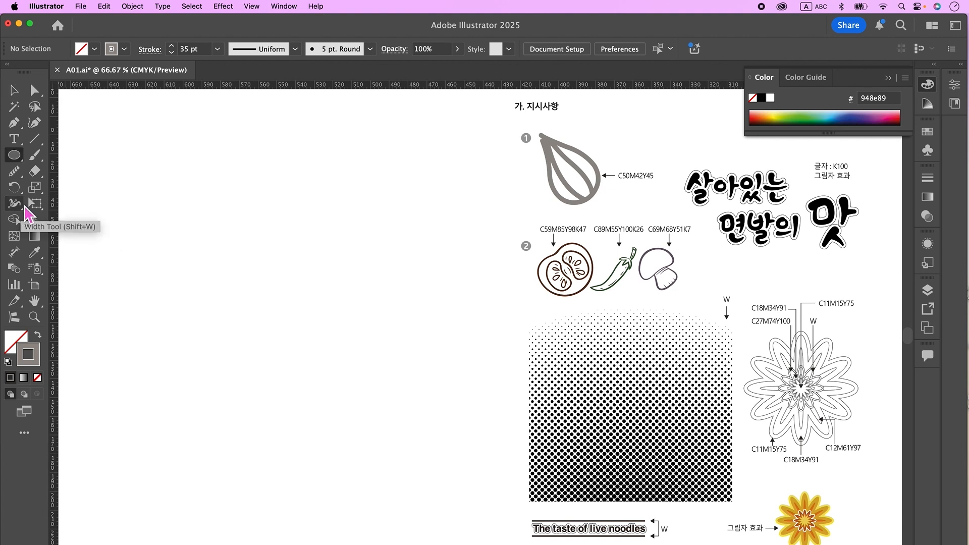
pyautogui.click(8, 362)
pyautogui.moveTo(257, 214)
pyautogui.mouseDown()
pyautogui.moveTo(288, 311)
pyautogui.moveTo(309, 328)
pyautogui.mouseUp()
# Step: Reshape the circle into a tomato outline by lowering its top anchor, angling both handles upward and rounding the notch to about 14 mm
pyautogui.click(35, 90)
pyautogui.moveTo(296, 193); pyautogui.dragTo(314, 237)
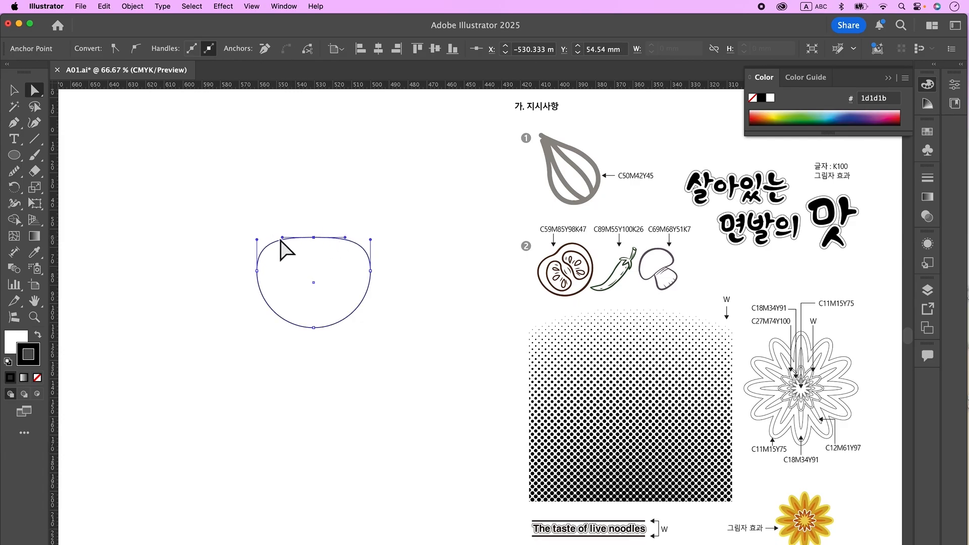
pyautogui.moveTo(283, 239)
pyautogui.mouseDown()
pyautogui.moveTo(288, 247)
pyautogui.moveTo(282, 224)
pyautogui.mouseUp()
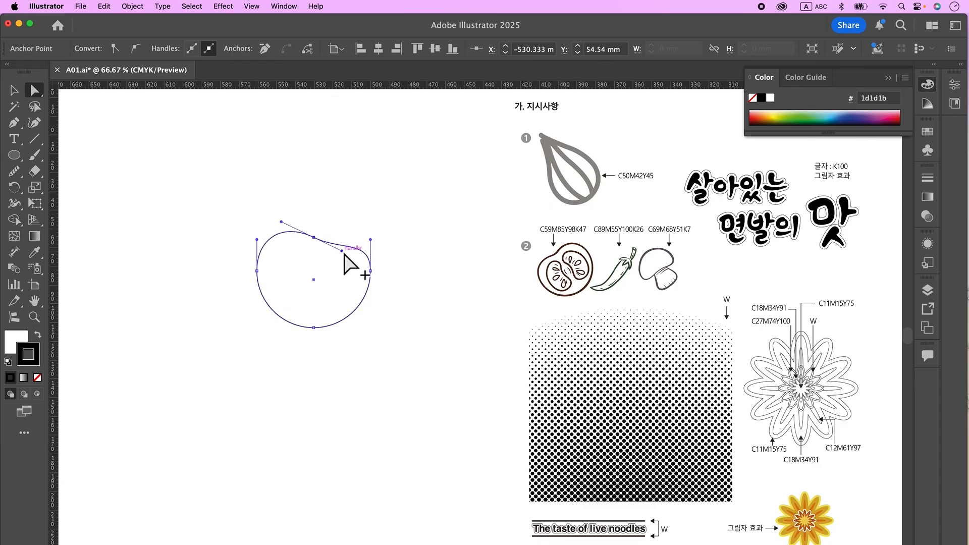
pyautogui.moveTo(343, 251); pyautogui.dragTo(345, 221)
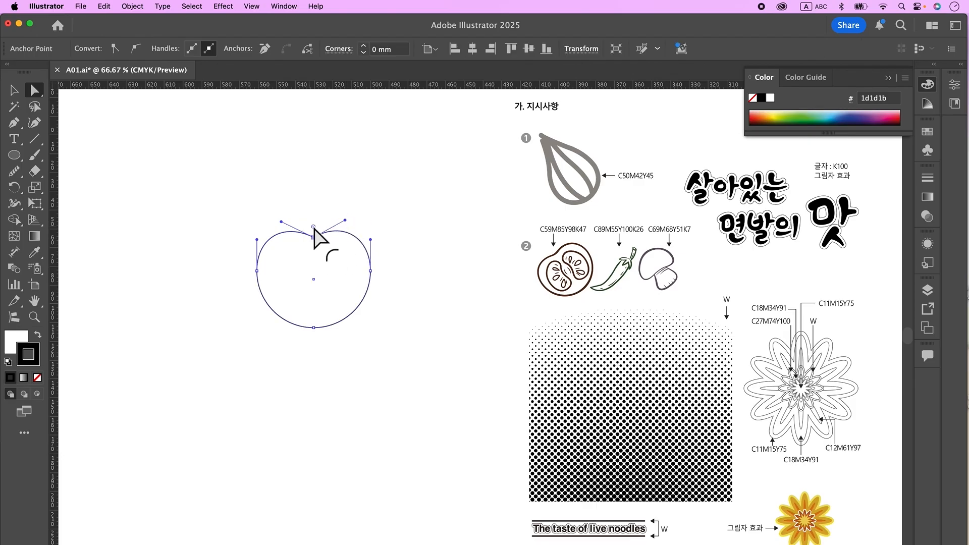
pyautogui.moveTo(314, 228); pyautogui.dragTo(320, 209)
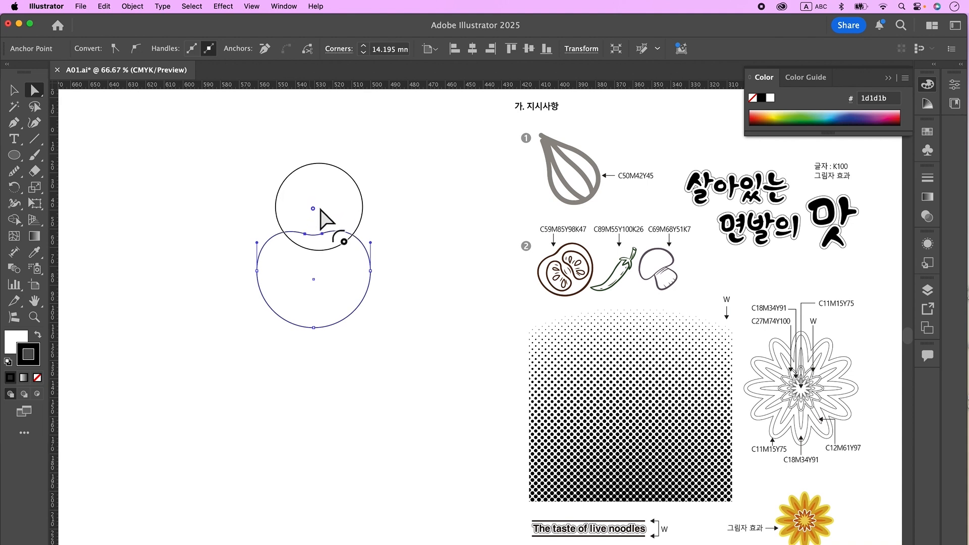
# Step: Draw a closed kidney-shaped seed chamber with the Pen tool in the left half of the tomato
pyautogui.click(14, 128)
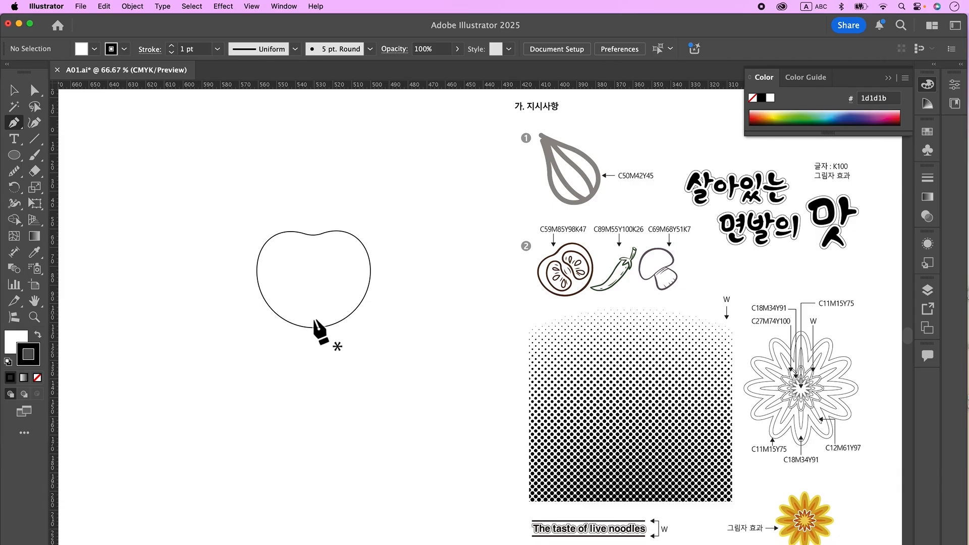
pyautogui.click(299, 262)
pyautogui.moveTo(288, 251); pyautogui.dragTo(272, 253)
pyautogui.click(288, 251)
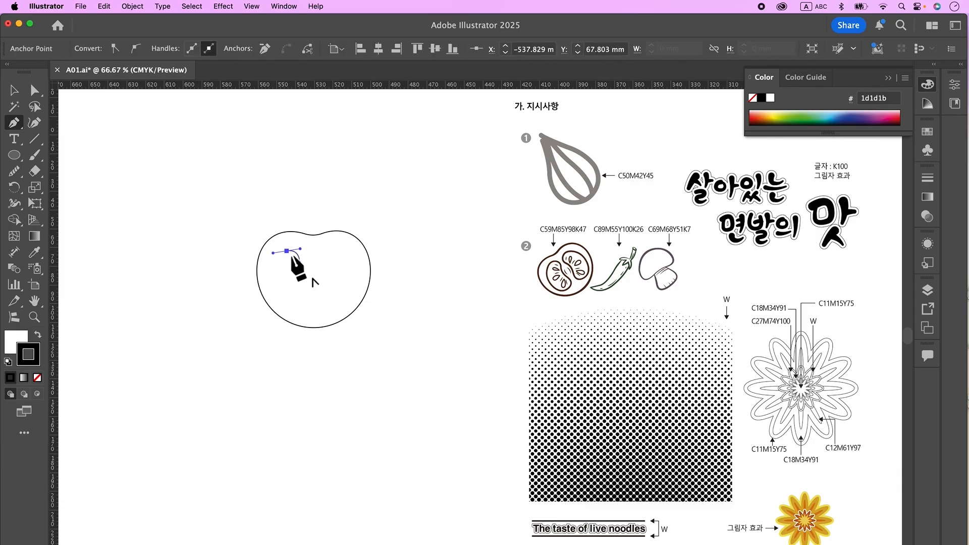
pyautogui.click(286, 297)
pyautogui.moveTo(287, 298)
pyautogui.mouseDown()
pyautogui.moveTo(314, 330)
pyautogui.moveTo(332, 297)
pyautogui.moveTo(297, 269)
pyautogui.moveTo(302, 252)
pyautogui.mouseUp()
pyautogui.click(316, 307)
pyautogui.click(309, 284)
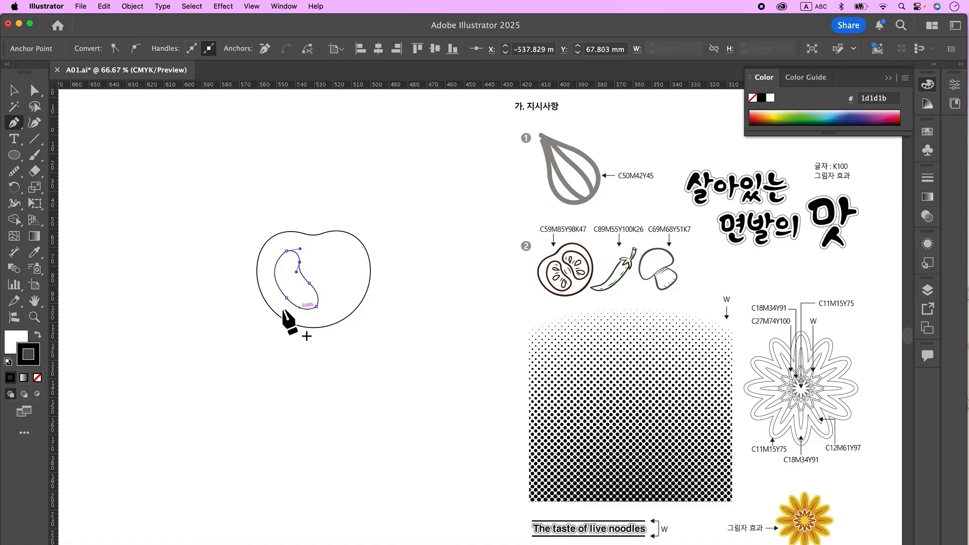
# Step: Refine the kidney shape's contour with the Pencil tool and adjust its placement in the tomato's left half
pyautogui.click(14, 91)
pyautogui.moveTo(317, 308); pyautogui.dragTo(323, 317)
pyautogui.press('n')
pyautogui.moveTo(309, 283)
pyautogui.mouseDown()
pyautogui.moveTo(328, 298)
pyautogui.moveTo(293, 306)
pyautogui.mouseUp()
pyautogui.moveTo(291, 249); pyautogui.dragTo(280, 258)
pyautogui.moveTo(289, 307)
pyautogui.mouseDown()
pyautogui.moveTo(330, 310)
pyautogui.moveTo(307, 276)
pyautogui.moveTo(299, 251)
pyautogui.mouseUp()
pyautogui.click(17, 89)
pyautogui.moveTo(330, 314); pyautogui.dragTo(325, 329)
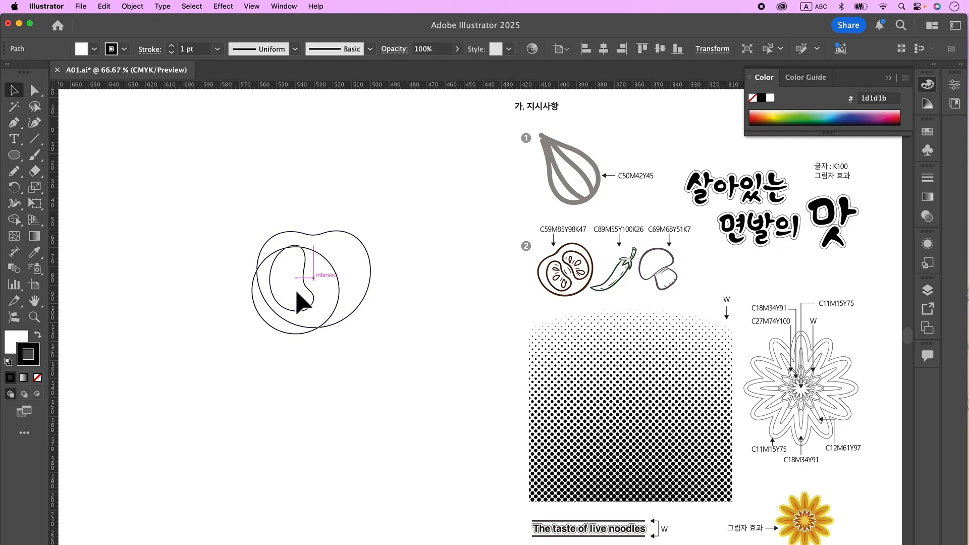
pyautogui.click(326, 348)
# Step: Draw two small closed teardrop seeds with the Pen tool in the empty space beside the tomato
pyautogui.click(14, 123)
pyautogui.scroll(1, 219, 257)
pyautogui.click(523, 255)
pyautogui.moveTo(483, 247)
pyautogui.mouseDown()
pyautogui.moveTo(470, 258)
pyautogui.moveTo(532, 260)
pyautogui.mouseUp()
pyautogui.click(520, 270)
pyautogui.moveTo(481, 275); pyautogui.dragTo(501, 289)
pyautogui.click(520, 269)
# Step: Redraw the contours of the two seeds with the Pencil tool to make them rounder
pyautogui.press('super+shift+a')
pyautogui.press('v')
pyautogui.click(496, 251)
pyautogui.press('n')
pyautogui.keyDown('super'); pyautogui.click(496, 288); pyautogui.keyUp('super')
pyautogui.moveTo(483, 247); pyautogui.dragTo(497, 288)
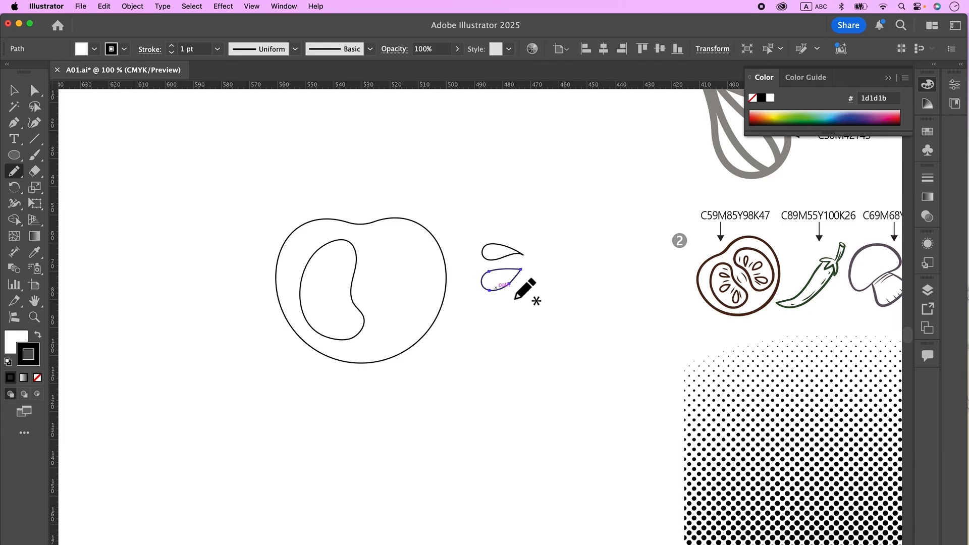
# Step: Place three seeds inside the kidney shape, rotating and spacing them along its curve
pyautogui.press('v')
pyautogui.keyDown('shift'); pyautogui.click(508, 253); pyautogui.keyUp('shift')
pyautogui.moveTo(511, 255); pyautogui.dragTo(351, 268)
pyautogui.moveTo(354, 303); pyautogui.dragTo(325, 294)
pyautogui.click(469, 292)
pyautogui.moveTo(341, 303); pyautogui.dragTo(332, 317)
pyautogui.moveTo(347, 310)
pyautogui.mouseDown()
pyautogui.moveTo(347, 300)
pyautogui.moveTo(347, 315)
pyautogui.mouseUp()
pyautogui.click(330, 318)
pyautogui.press('super+shift+a')
pyautogui.moveTo(332, 318); pyautogui.dragTo(328, 292)
pyautogui.moveTo(338, 271); pyautogui.dragTo(339, 266)
pyautogui.click(242, 223)
# Step: Switch to the Pen tool and turn off Smart Guides
pyautogui.click(14, 123)
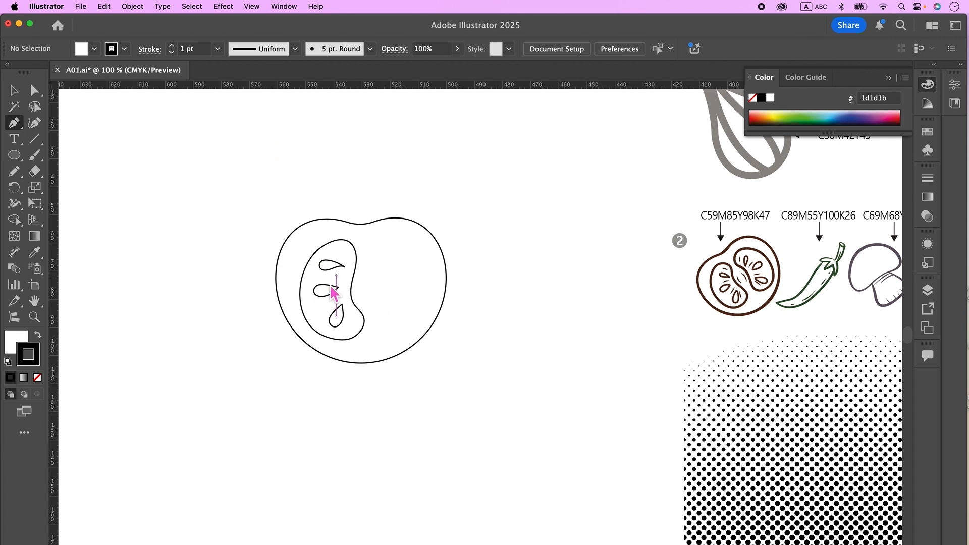
pyautogui.click(253, 7)
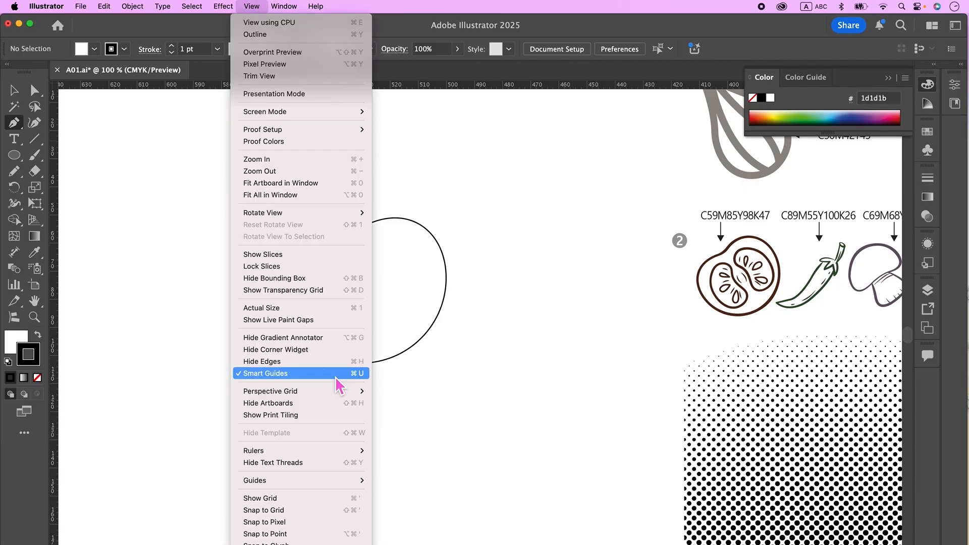
pyautogui.click(321, 373)
# Step: Draw short accent lines around the seeds and along the kidney shape's right edge
pyautogui.click(341, 257)
pyautogui.moveTo(332, 254)
pyautogui.mouseDown()
pyautogui.moveTo(348, 281)
pyautogui.moveTo(349, 323)
pyautogui.mouseUp()
pyautogui.press('super+shift+a')
pyautogui.click(331, 277)
pyautogui.press('super+shift+a')
pyautogui.click(335, 300)
pyautogui.press('super+shift+a')
pyautogui.click(351, 310)
pyautogui.press('super+shift+a')
pyautogui.click(359, 276)
pyautogui.moveTo(358, 289); pyautogui.dragTo(362, 304)
pyautogui.press('super+shift+a')
# Step: Reshape the top seed in the kidney shape with the Pencil tool and deselect it
pyautogui.press('v')
pyautogui.click(325, 265)
pyautogui.press('n')
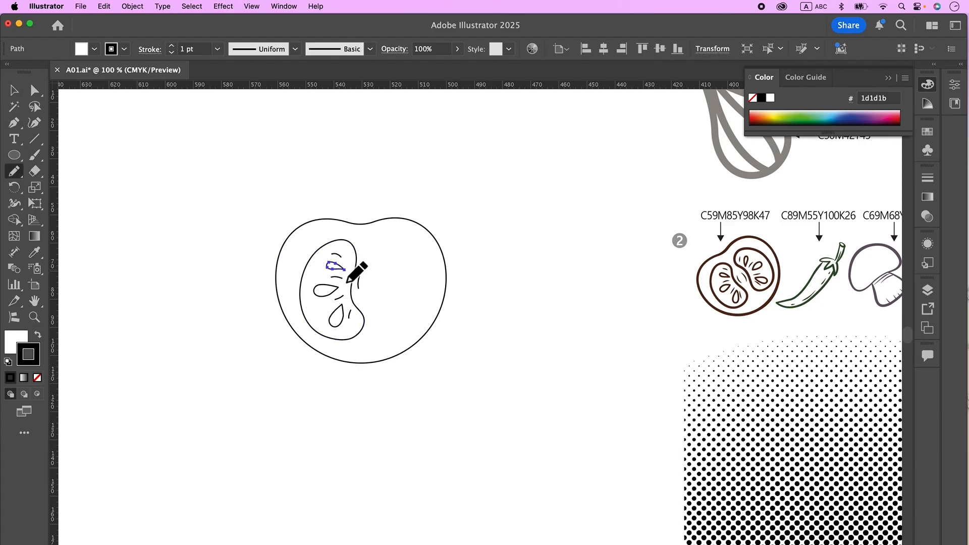
pyautogui.press('super+shift+a')
pyautogui.press('v')
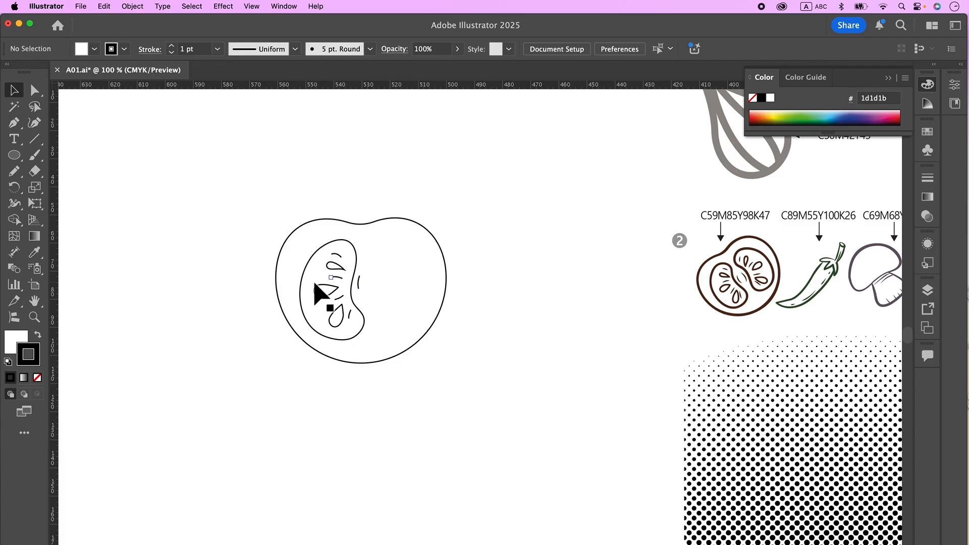
# Step: Copy the kidney shape with its seeds and accent lines as a vertical reflection and place it in the tomato's right half
pyautogui.moveTo(259, 199)
pyautogui.mouseDown()
pyautogui.moveTo(331, 303)
pyautogui.moveTo(462, 399)
pyautogui.mouseUp()
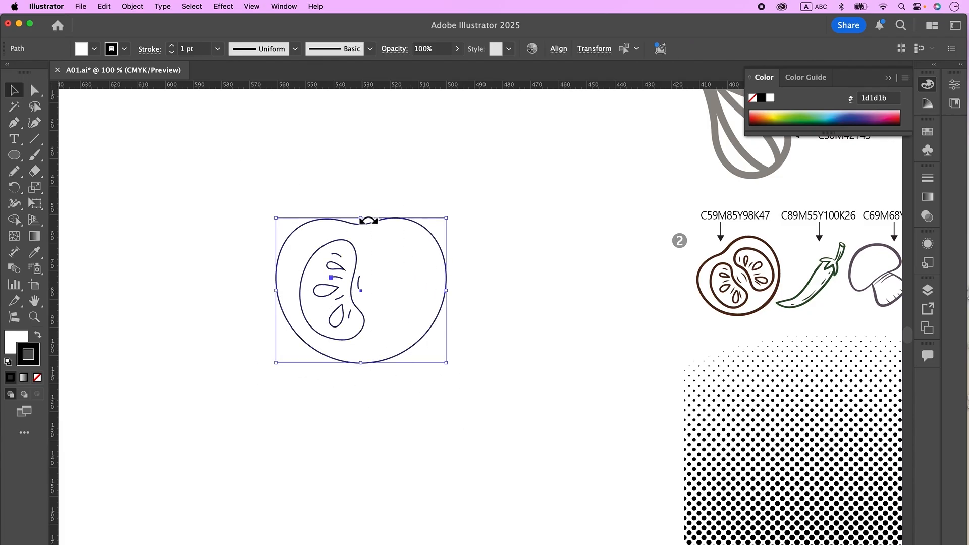
pyautogui.keyDown('shift'); pyautogui.click(414, 293); pyautogui.keyUp('shift')
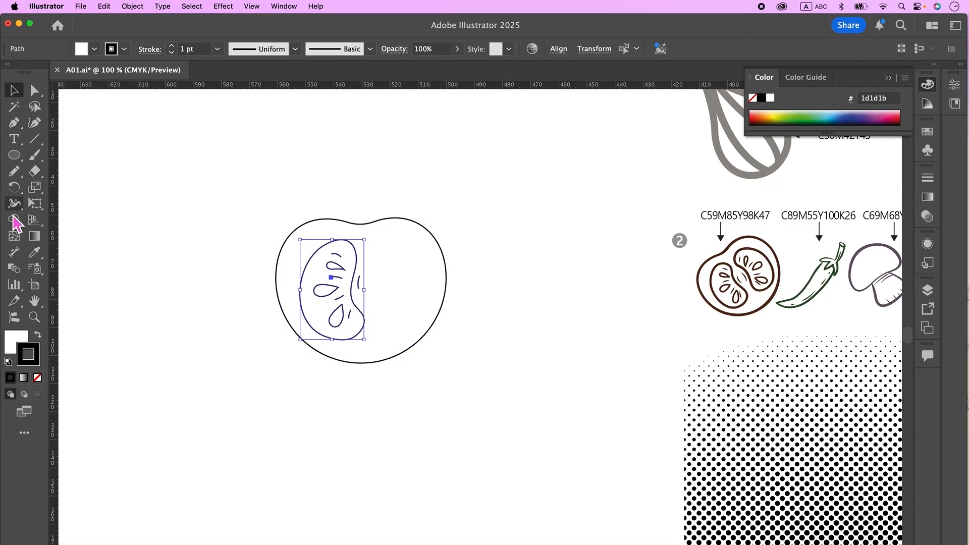
pyautogui.moveTo(15, 188); pyautogui.dragTo(84, 209)
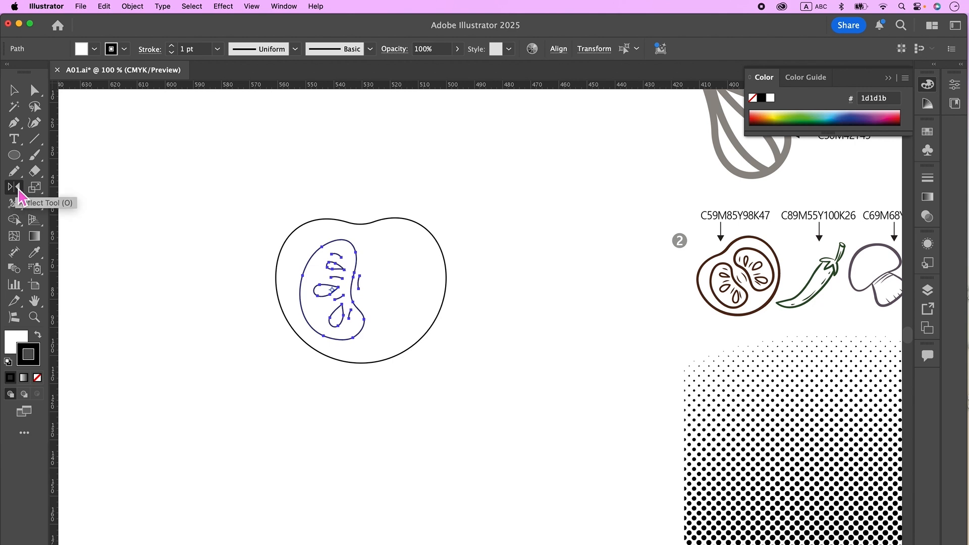
pyautogui.doubleClick(15, 188)
pyautogui.click(187, 329)
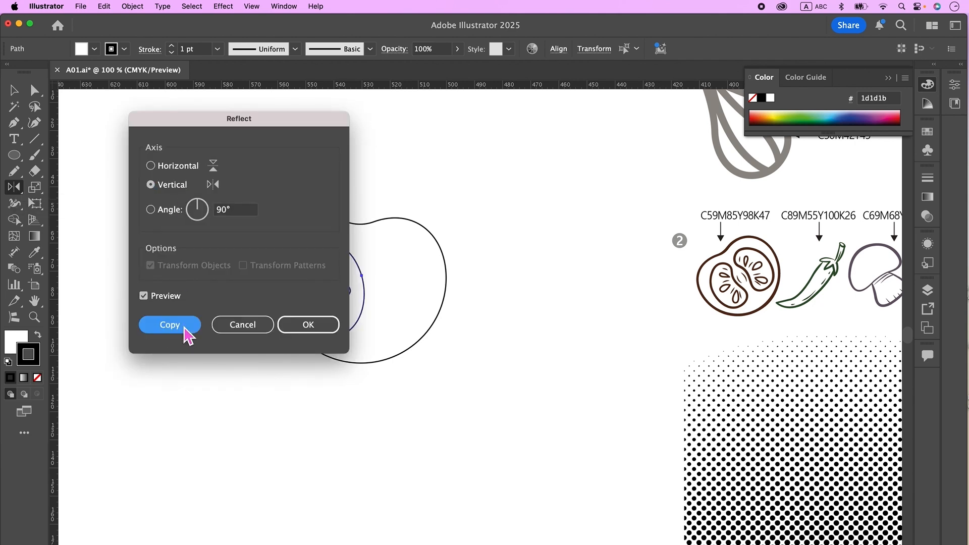
pyautogui.click(13, 90)
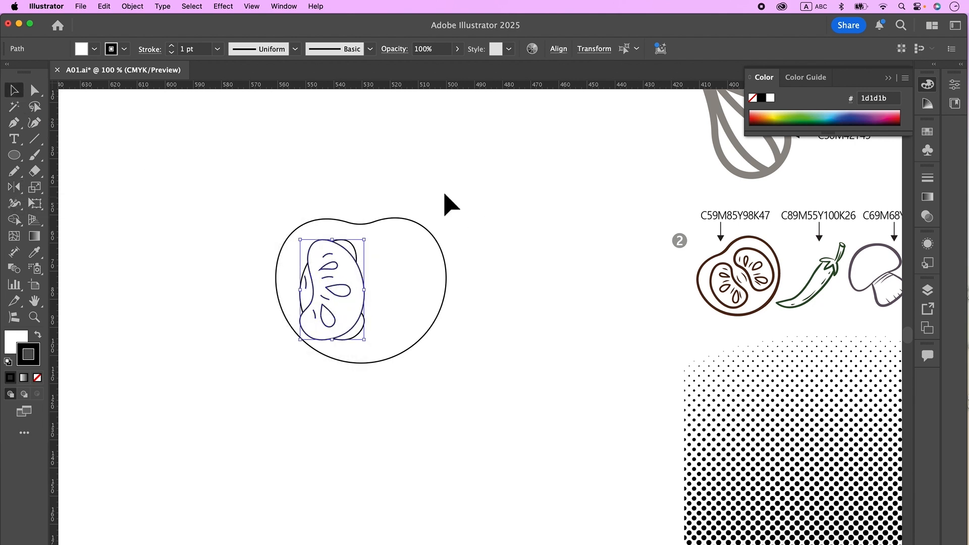
pyautogui.moveTo(346, 298); pyautogui.dragTo(416, 299)
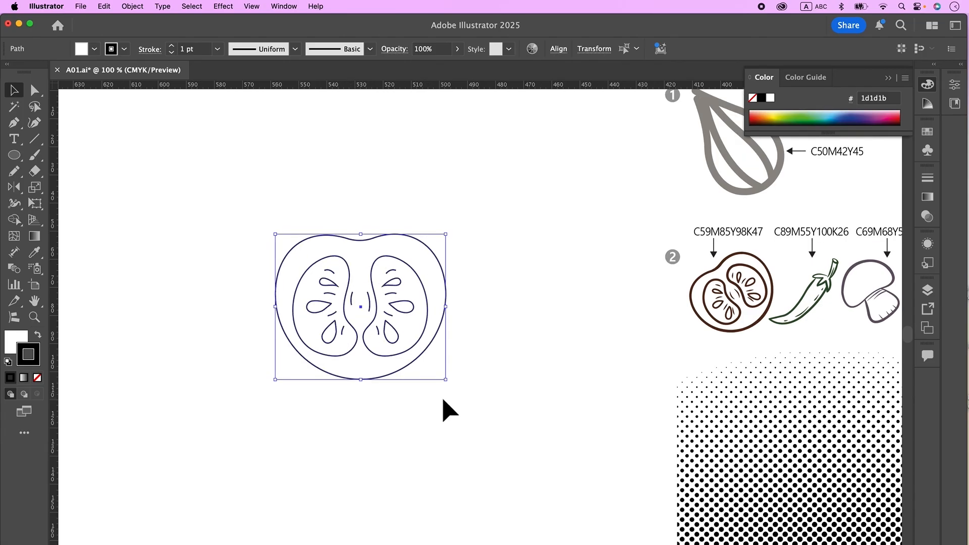
pyautogui.click(494, 396)
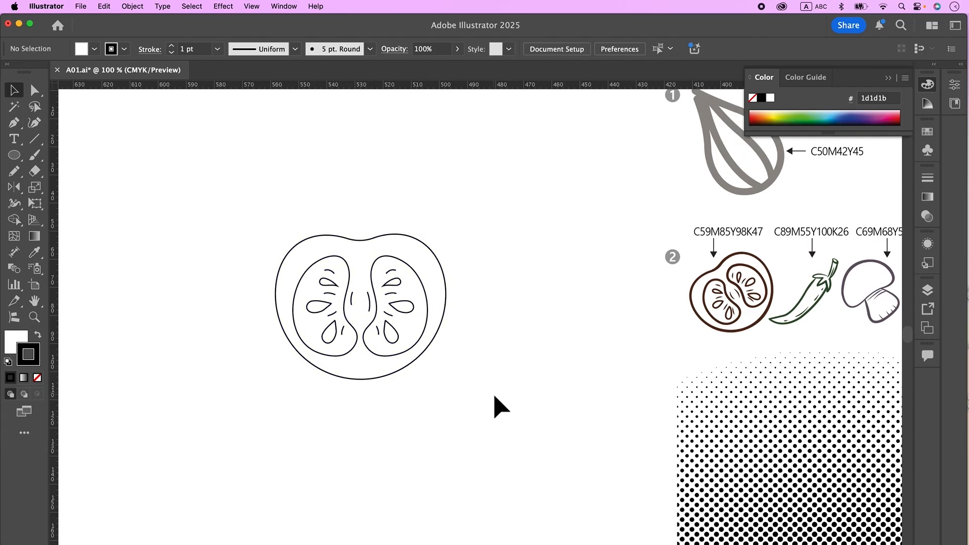
# Step: Set the stroke of the whole tomato drawing to 6 pt
pyautogui.moveTo(222, 195); pyautogui.dragTo(460, 407)
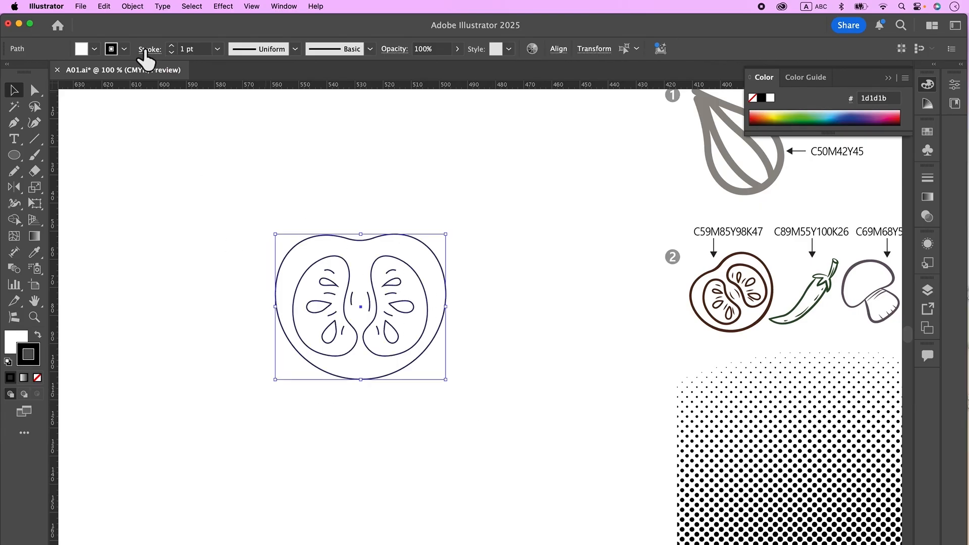
pyautogui.click(171, 46)
pyautogui.click(171, 46)
pyautogui.click(171, 46)
pyautogui.click(172, 46)
pyautogui.click(171, 45)
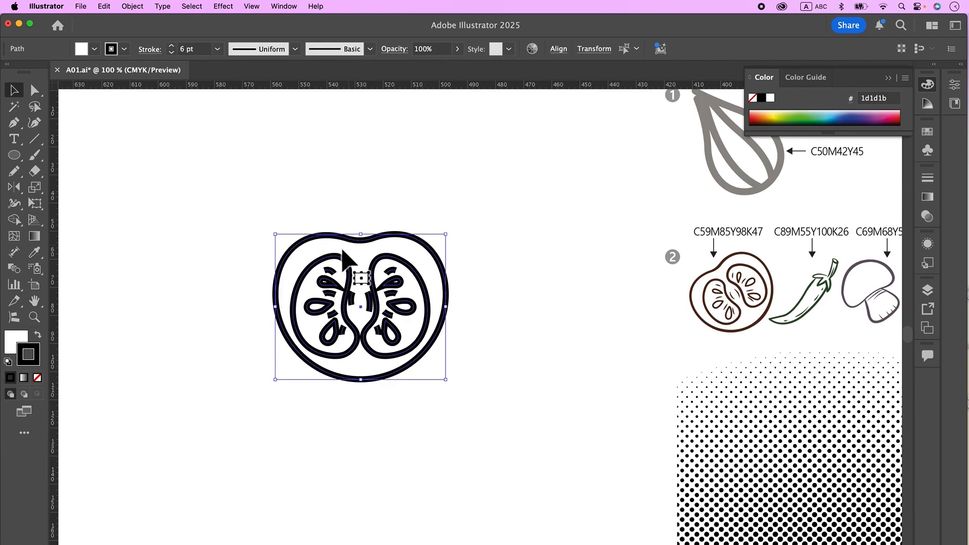
# Step: Give the tomato's short accent lines the lens-shaped width profile tapering at both ends and reduce their stroke weight
pyautogui.keyDown('shift'); pyautogui.click(423, 264); pyautogui.keyUp('shift')
pyautogui.keyDown('shift'); pyautogui.click(416, 300); pyautogui.keyUp('shift')
pyautogui.keyDown('shift'); pyautogui.click(302, 291); pyautogui.keyUp('shift')
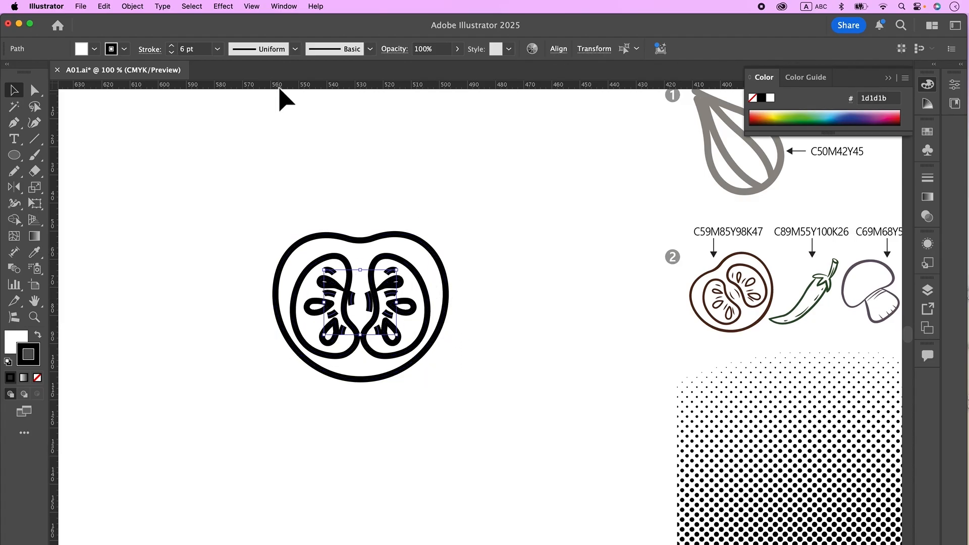
pyautogui.click(277, 59)
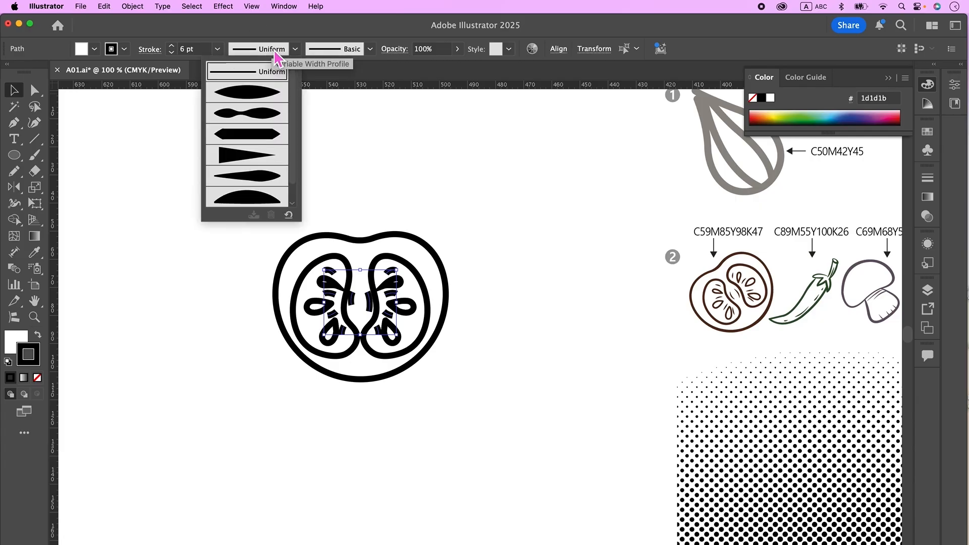
pyautogui.click(267, 98)
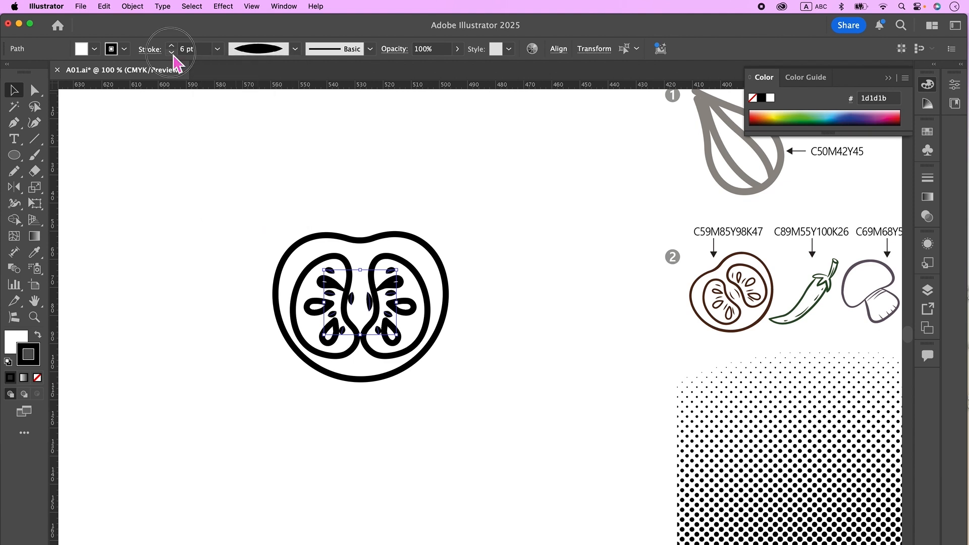
pyautogui.moveTo(404, 241); pyautogui.dragTo(393, 227)
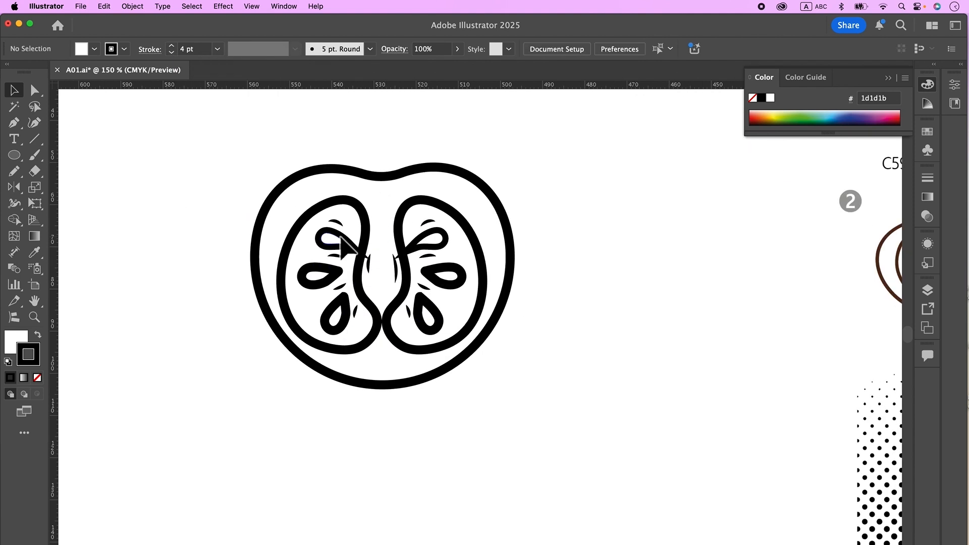
# Step: Reshape the top seed in both tomato halves with the Pencil tool so their tips stay inside the kidney shapes
pyautogui.click(341, 237)
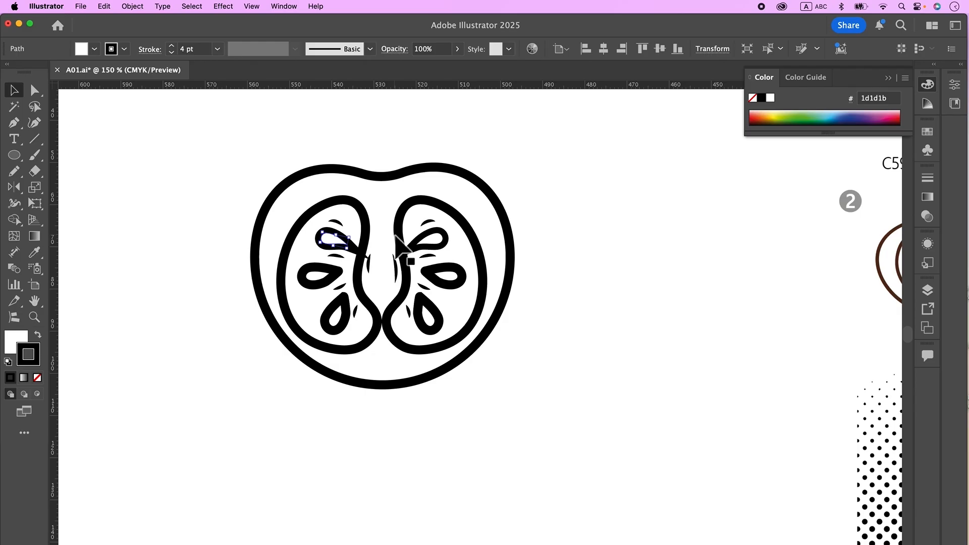
pyautogui.click(14, 171)
pyautogui.keyDown('super'); pyautogui.click(438, 247); pyautogui.keyUp('super')
pyautogui.moveTo(430, 236); pyautogui.dragTo(425, 248)
pyautogui.keyDown('super'); pyautogui.click(504, 337); pyautogui.keyUp('super')
pyautogui.press('super+minus')
pyautogui.press('super+minus')
pyautogui.moveTo(555, 334); pyautogui.dragTo(504, 340)
pyautogui.moveTo(397, 277); pyautogui.dragTo(422, 318)
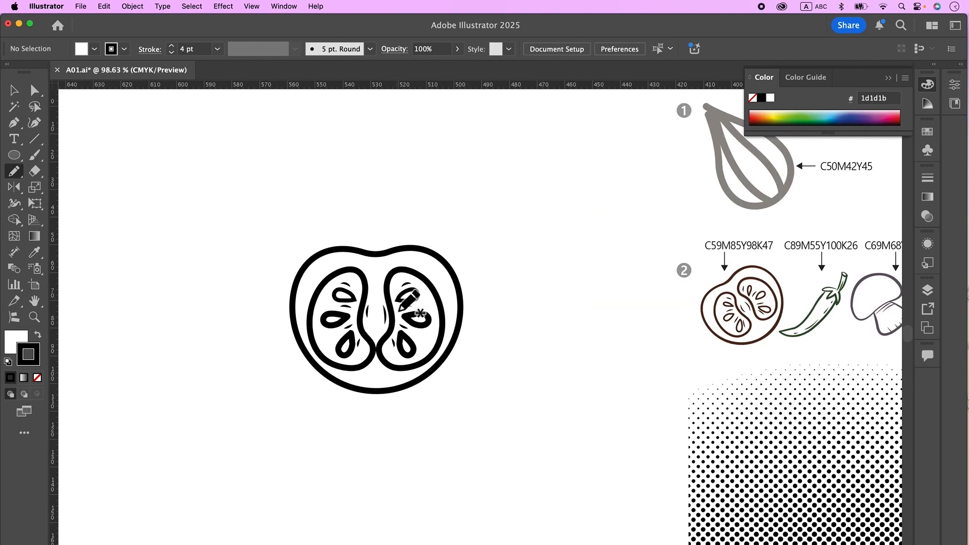
# Step: Select the whole tomato and remove its fill
pyautogui.click(17, 93)
pyautogui.keyDown('alt'); pyautogui.keyDown('super'); pyautogui.click(486, 346); pyautogui.keyUp('super'); pyautogui.keyUp('alt')
pyautogui.moveTo(323, 239); pyautogui.dragTo(530, 426)
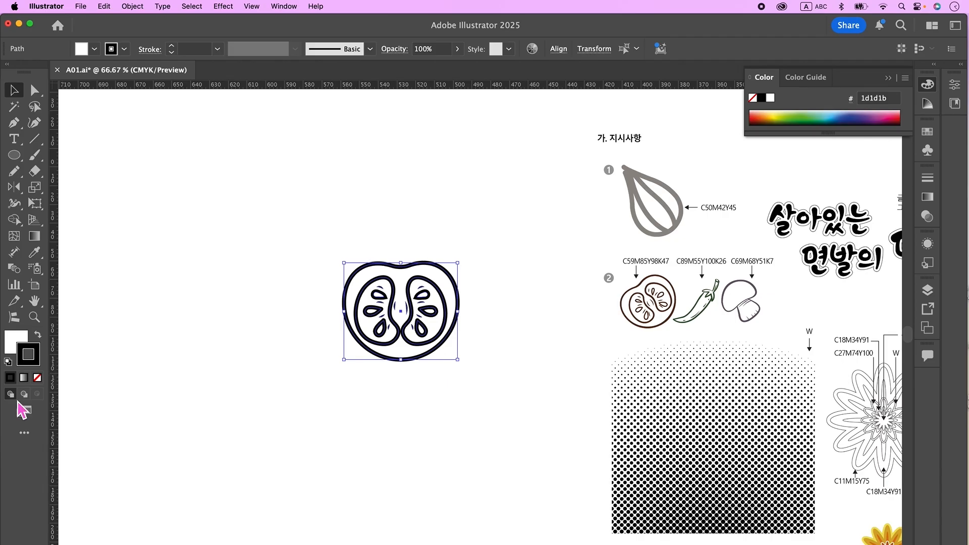
pyautogui.click(38, 378)
# Step: Set the tomato's stroke color to C59 M85 Y98 K47
pyautogui.doubleClick(36, 360)
pyautogui.moveTo(612, 152); pyautogui.dragTo(348, 161)
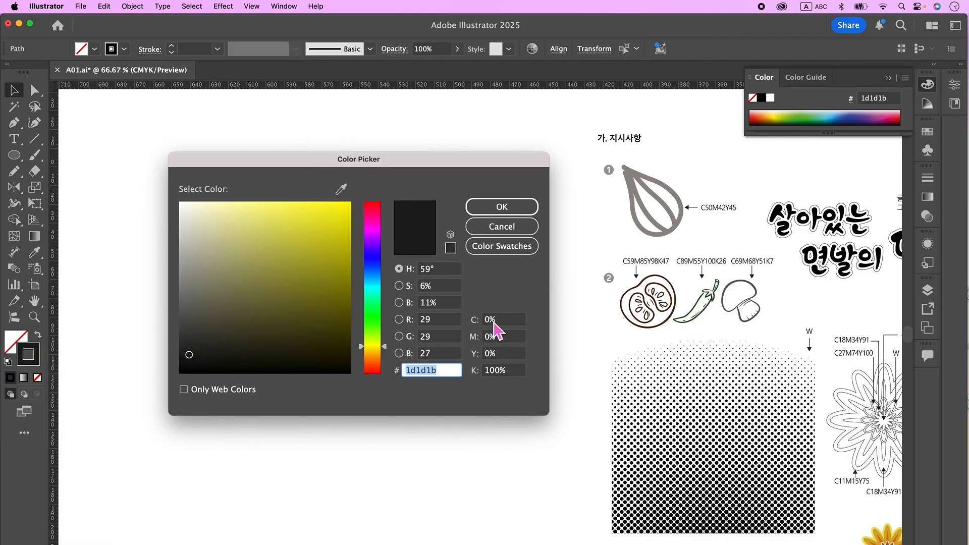
pyautogui.click(495, 322)
pyautogui.write('59')
pyautogui.press('Tab')
pyautogui.write('85')
pyautogui.press('Tab')
pyautogui.write('98')
pyautogui.press('Tab')
pyautogui.write('47')
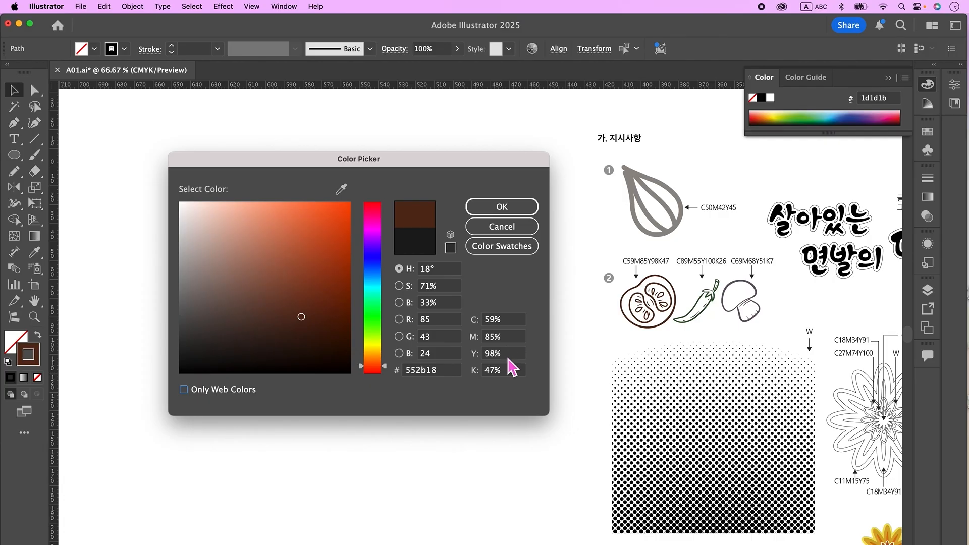
pyautogui.click(513, 208)
# Step: Group the tomato's paths and move the group left, further away from the reference sheet
pyautogui.rightClick(431, 311)
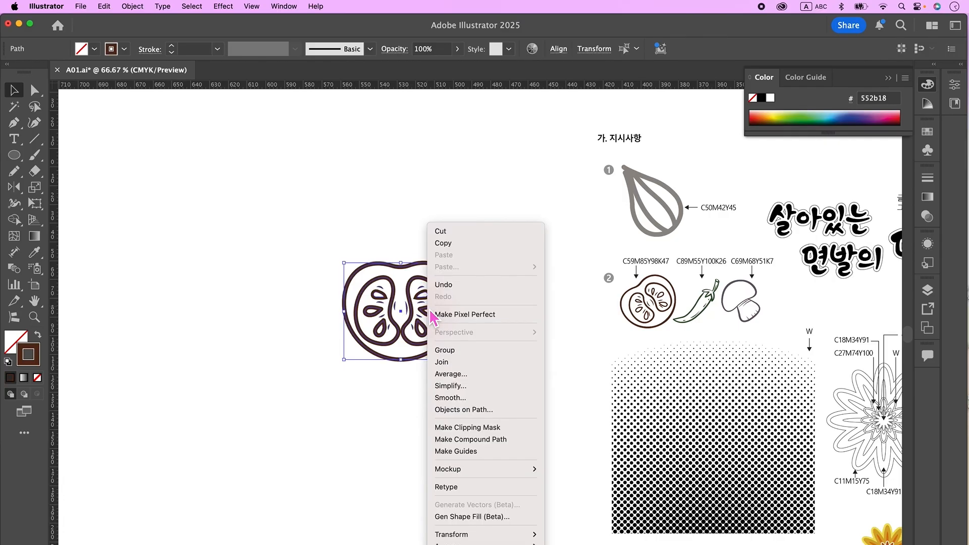
pyautogui.click(449, 350)
pyautogui.click(508, 359)
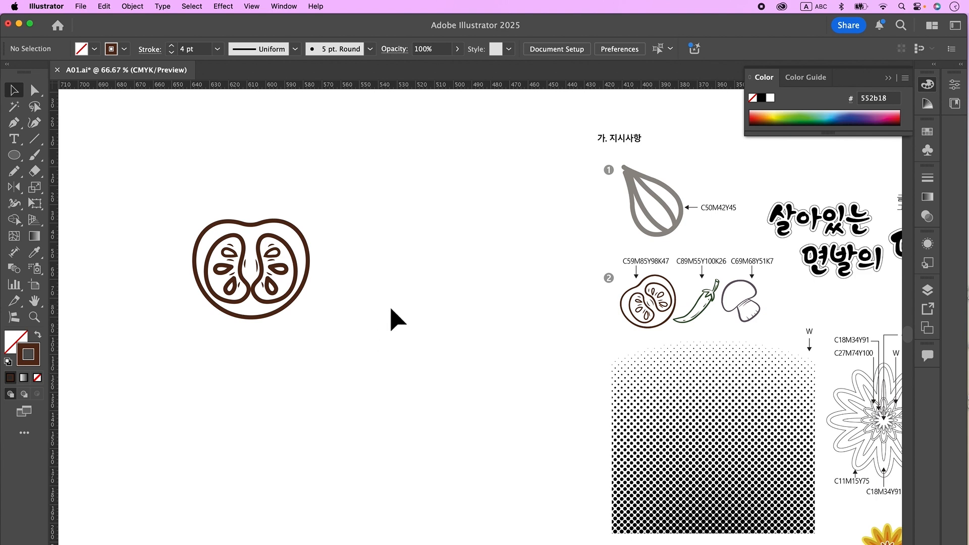
# Step: Draw a small closed oval with the Pen tool as the tip of the chili's stem
pyautogui.press('p')
pyautogui.moveTo(407, 268); pyautogui.dragTo(411, 254)
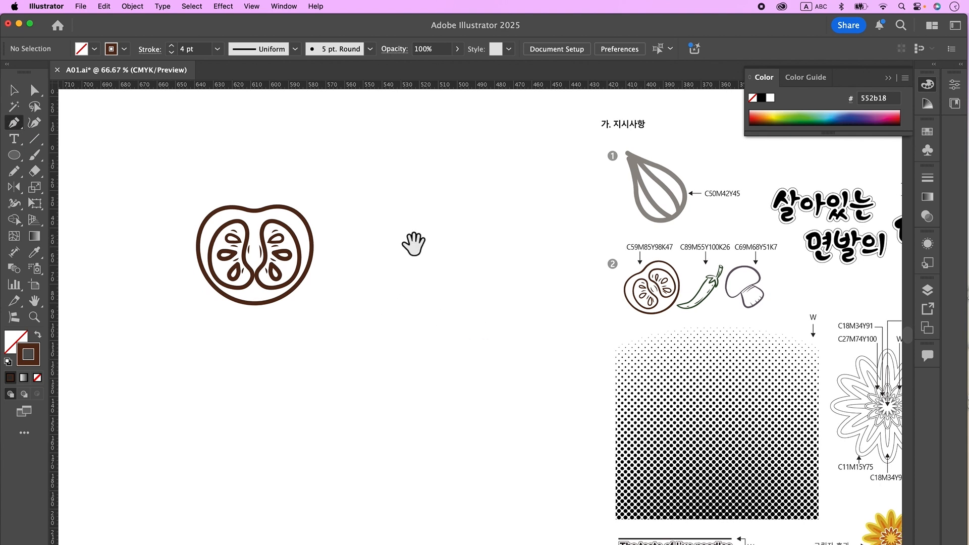
pyautogui.keyDown('super'); pyautogui.click(449, 244); pyautogui.keyUp('super')
pyautogui.moveTo(525, 265); pyautogui.dragTo(470, 232)
pyautogui.moveTo(415, 253)
pyautogui.mouseDown()
pyautogui.moveTo(419, 267)
pyautogui.moveTo(435, 265)
pyautogui.moveTo(410, 251)
pyautogui.mouseUp()
pyautogui.keyDown('super'); pyautogui.click(433, 311); pyautogui.keyUp('super')
pyautogui.moveTo(464, 319); pyautogui.dragTo(467, 305)
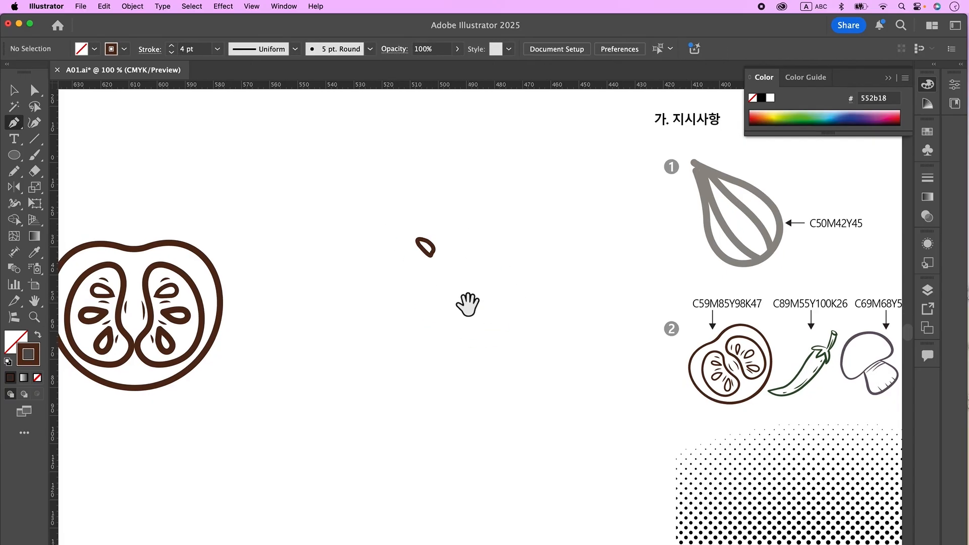
# Step: Draw the left edge of the chili's stem down from the oval tip
pyautogui.click(418, 246)
pyautogui.moveTo(415, 286)
pyautogui.mouseDown()
pyautogui.moveTo(414, 298)
pyautogui.moveTo(374, 302)
pyautogui.moveTo(467, 282)
pyautogui.mouseUp()
pyautogui.keyDown('super'); pyautogui.click(437, 254); pyautogui.keyUp('super')
# Step: Draw the pointed calyx leaves at the stem's base and the stem's right edge up to the oval tip
pyautogui.click(415, 286)
pyautogui.click(380, 291)
pyautogui.click(386, 302)
pyautogui.click(408, 296)
pyautogui.click(386, 317)
pyautogui.click(420, 307)
pyautogui.moveTo(432, 333); pyautogui.dragTo(426, 353)
pyautogui.click(432, 333)
pyautogui.moveTo(428, 288); pyautogui.dragTo(432, 236)
pyautogui.click(428, 288)
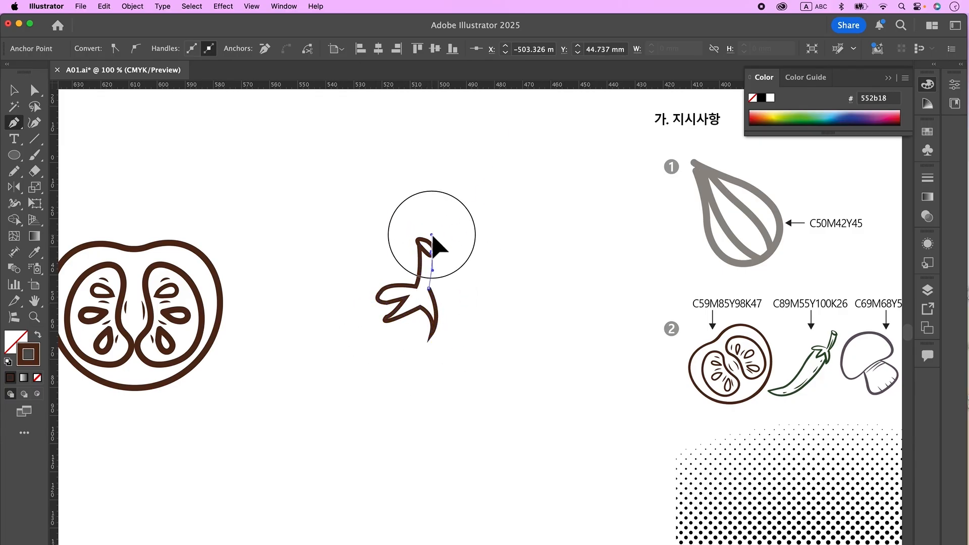
pyautogui.keyDown('super'); pyautogui.click(485, 283); pyautogui.keyUp('super')
# Step: Draw the curved chili body from the calyx's left leaf to the pointed tip and back to its right leaf
pyautogui.moveTo(518, 327); pyautogui.dragTo(528, 296)
pyautogui.press('super+minus')
pyautogui.moveTo(433, 286); pyautogui.dragTo(450, 242)
pyautogui.click(431, 246)
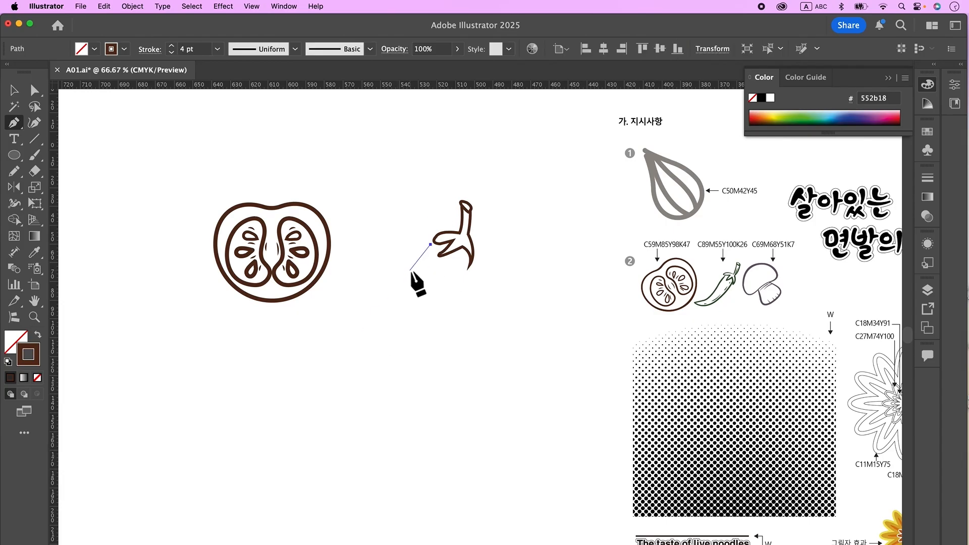
pyautogui.moveTo(372, 326); pyautogui.dragTo(304, 350)
pyautogui.click(325, 343)
pyautogui.moveTo(405, 339); pyautogui.dragTo(462, 315)
pyautogui.click(405, 339)
pyautogui.click(469, 265)
pyautogui.keyDown('super'); pyautogui.click(493, 339); pyautogui.keyUp('super')
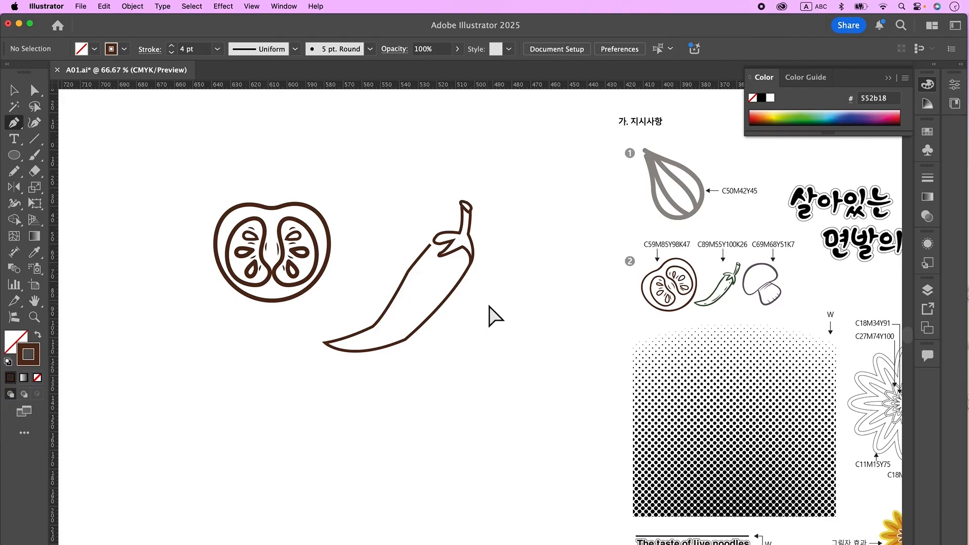
# Step: Adjust the anchor points where the chili body and stem meet the calyx
pyautogui.click(14, 90)
pyautogui.click(470, 212)
pyautogui.click(473, 252)
pyautogui.press('a')
pyautogui.moveTo(430, 245)
pyautogui.mouseDown()
pyautogui.moveTo(473, 270)
pyautogui.moveTo(466, 247)
pyautogui.moveTo(415, 255)
pyautogui.moveTo(440, 254)
pyautogui.mouseUp()
pyautogui.click(474, 258)
pyautogui.click(480, 251)
pyautogui.click(476, 227)
pyautogui.scroll(1, 471, 221)
pyautogui.click(423, 256)
# Step: Smooth the chili body's lower and left curves with the Pencil tool
pyautogui.press('n')
pyautogui.keyDown('super'); pyautogui.click(462, 299); pyautogui.keyUp('super')
pyautogui.moveTo(389, 398); pyautogui.dragTo(387, 399)
pyautogui.moveTo(318, 392); pyautogui.dragTo(337, 364)
pyautogui.moveTo(378, 321); pyautogui.dragTo(387, 290)
# Step: Reposition the body's end point at the right calyx leaf and reshape the stem's oval tip with the Pencil tool
pyautogui.press('a')
pyautogui.moveTo(469, 287); pyautogui.dragTo(474, 281)
pyautogui.click(561, 280)
pyautogui.click(456, 191)
pyautogui.press('n')
pyautogui.moveTo(457, 196); pyautogui.dragTo(470, 204)
pyautogui.keyDown('super'); pyautogui.click(537, 309); pyautogui.keyUp('super')
# Step: Adjust the anchor points at the upper left of the chili body beside the calyx
pyautogui.press('a')
pyautogui.click(422, 274)
pyautogui.moveTo(425, 275); pyautogui.dragTo(585, 348)
pyautogui.click(440, 295)
pyautogui.click(408, 277)
pyautogui.moveTo(414, 278)
pyautogui.mouseDown()
pyautogui.moveTo(449, 268)
pyautogui.moveTo(403, 282)
pyautogui.mouseUp()
# Step: Try to redraw the path around the chili's calyx with the Pencil tool and undo the attempt
pyautogui.press('n')
pyautogui.moveTo(457, 257)
pyautogui.mouseDown()
pyautogui.moveTo(402, 284)
pyautogui.moveTo(427, 275)
pyautogui.moveTo(370, 286)
pyautogui.moveTo(387, 280)
pyautogui.moveTo(368, 285)
pyautogui.moveTo(386, 258)
pyautogui.moveTo(360, 260)
pyautogui.mouseUp()
pyautogui.press('super+z')
pyautogui.press('super+1')
pyautogui.press('super+z')
pyautogui.press('super+z')
# Step: Refine the anchor points of the chili body's left edge below the calyx
pyautogui.press('a')
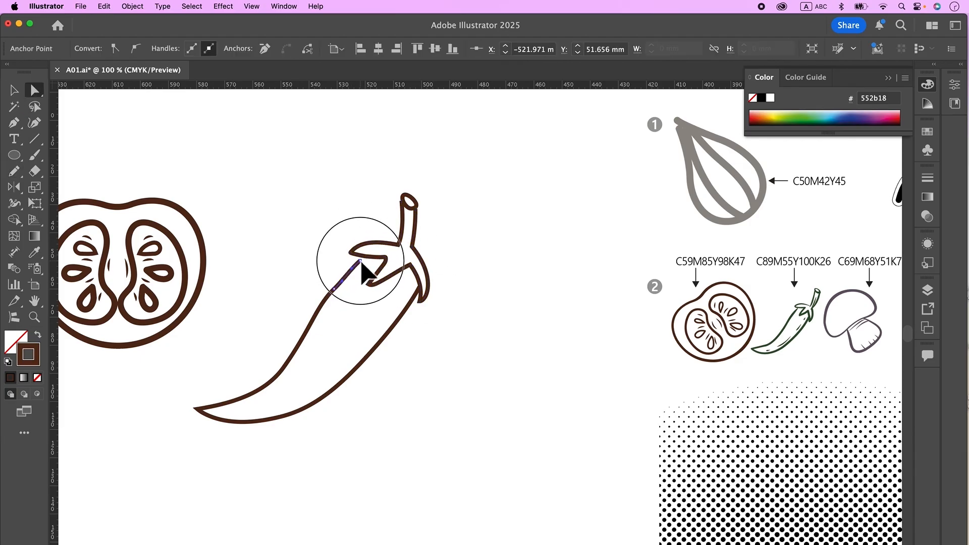
pyautogui.click(384, 298)
pyautogui.scroll(-2, 418, 283)
pyautogui.click(432, 263)
pyautogui.click(396, 298)
# Step: Select the whole chili and scale it down in two passes to fit beside the tomato
pyautogui.press('v')
pyautogui.moveTo(467, 159); pyautogui.dragTo(322, 371)
pyautogui.moveTo(442, 167); pyautogui.dragTo(389, 216)
pyautogui.scroll(2, 404, 282)
pyautogui.moveTo(428, 306); pyautogui.dragTo(454, 259)
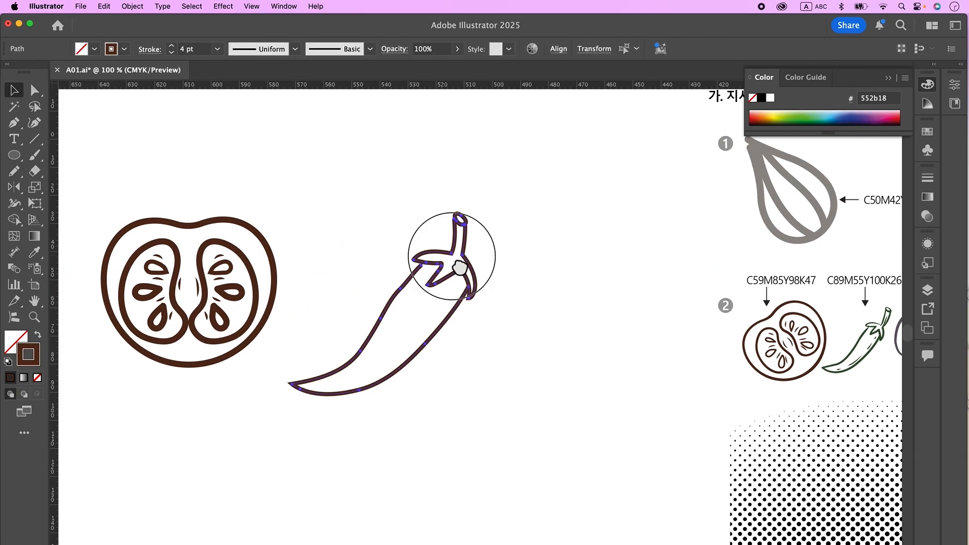
pyautogui.hscroll(2, 423, 272)
pyautogui.moveTo(390, 276); pyautogui.dragTo(364, 260)
pyautogui.moveTo(394, 196); pyautogui.dragTo(368, 220)
# Step: Add short accent lines inside the chili's lower right edge and give all its strokes an uneven tapered width profile at 5 pt
pyautogui.click(401, 323)
pyautogui.moveTo(404, 329); pyautogui.dragTo(302, 197)
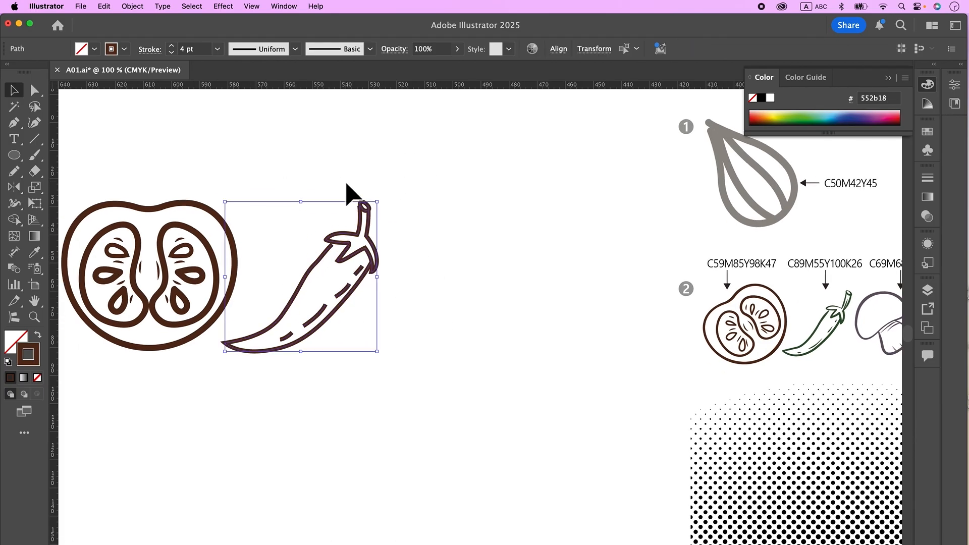
pyautogui.click(271, 51)
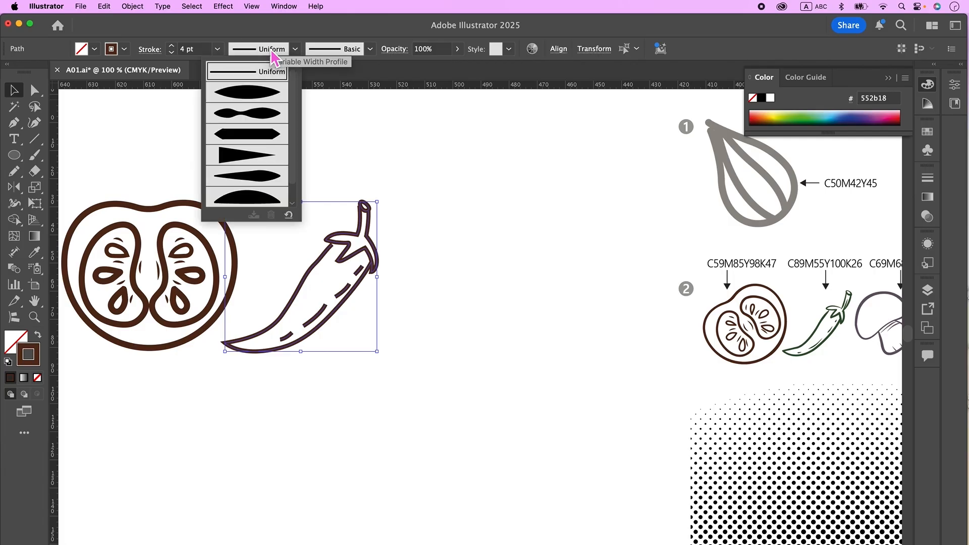
pyautogui.click(265, 180)
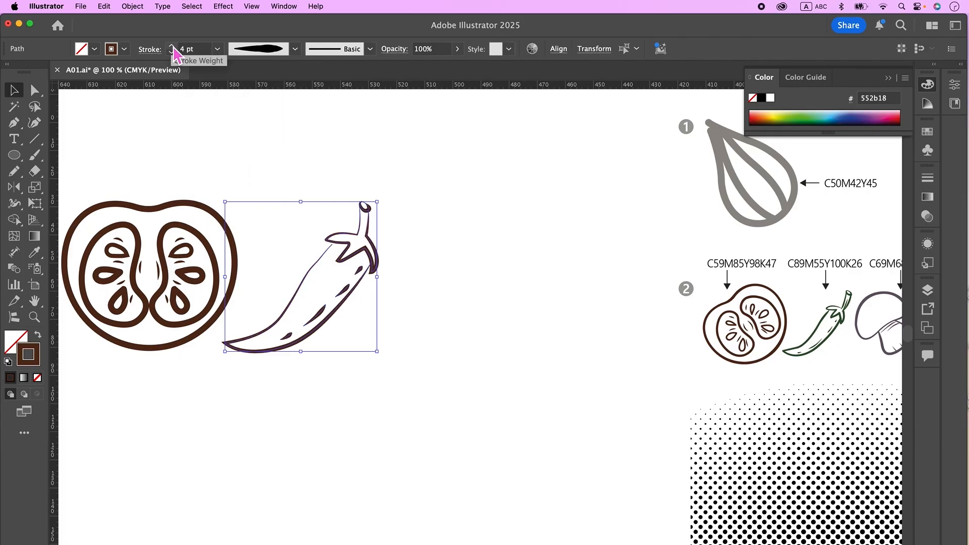
pyautogui.click(171, 46)
pyautogui.click(419, 270)
# Step: Adjust the anchor points where the chili's stem meets the calyx, nudging the selected point left
pyautogui.press('a')
pyautogui.click(376, 263)
pyautogui.click(365, 248)
pyautogui.click(465, 293)
pyautogui.click(367, 237)
pyautogui.press('Left')
pyautogui.press('Left')
pyautogui.press('Left')
pyautogui.click(417, 285)
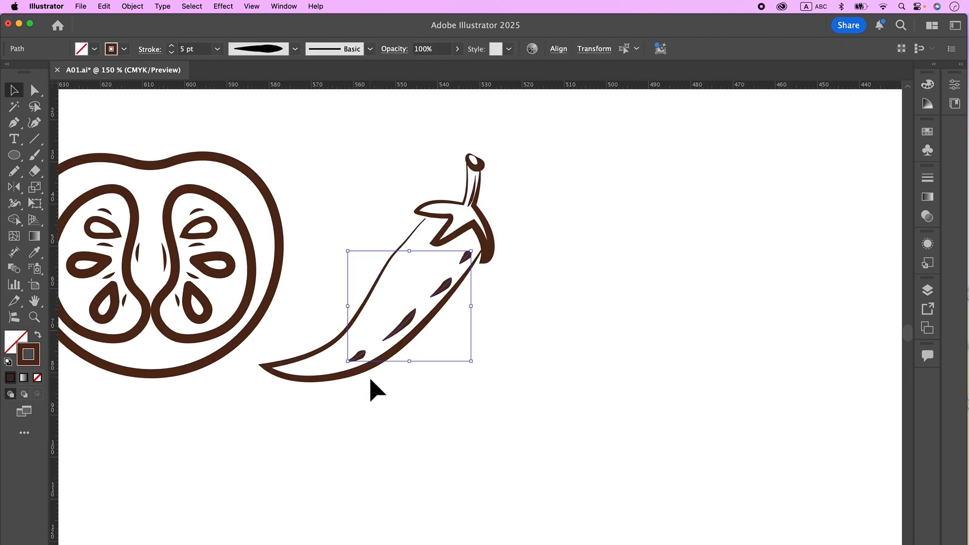
# Step: Flip the width profile of the chili body's accent lines along the path and set their stroke to 2 pt
pyautogui.click(153, 50)
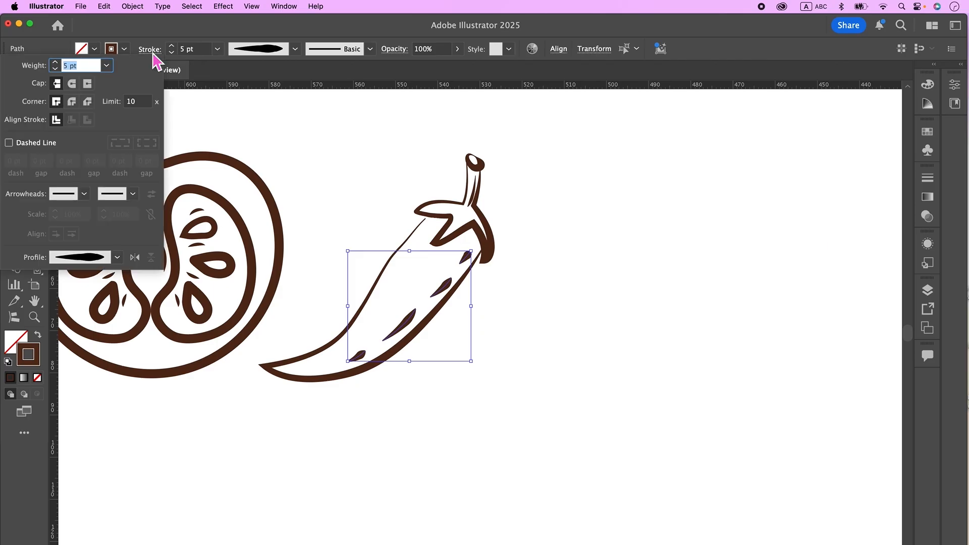
pyautogui.click(138, 259)
pyautogui.click(172, 53)
pyautogui.click(172, 52)
pyautogui.click(172, 53)
pyautogui.click(380, 366)
pyautogui.moveTo(399, 324); pyautogui.dragTo(401, 327)
# Step: Widen the stroke at the upper left end of the chili body's outline with the Width tool
pyautogui.moveTo(441, 290); pyautogui.dragTo(487, 339)
pyautogui.click(458, 281)
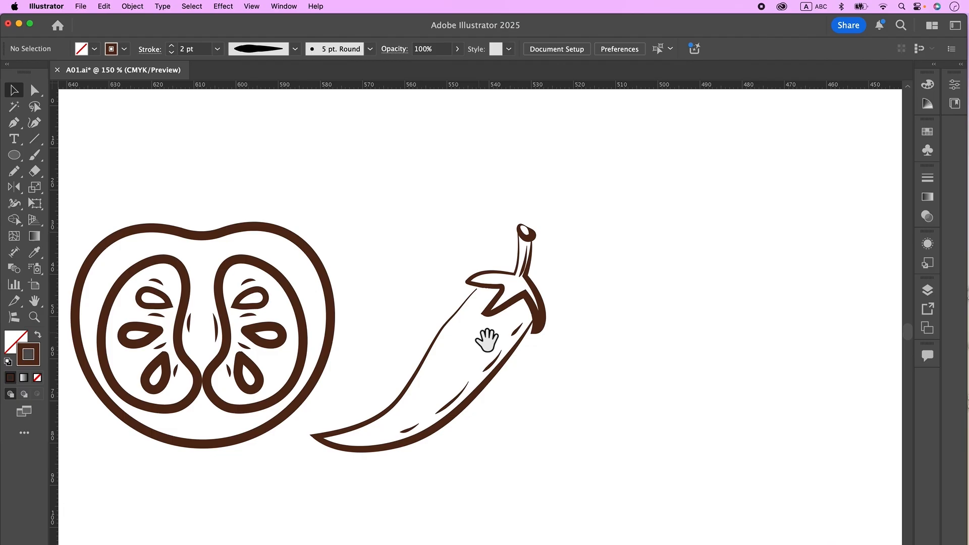
pyautogui.click(453, 317)
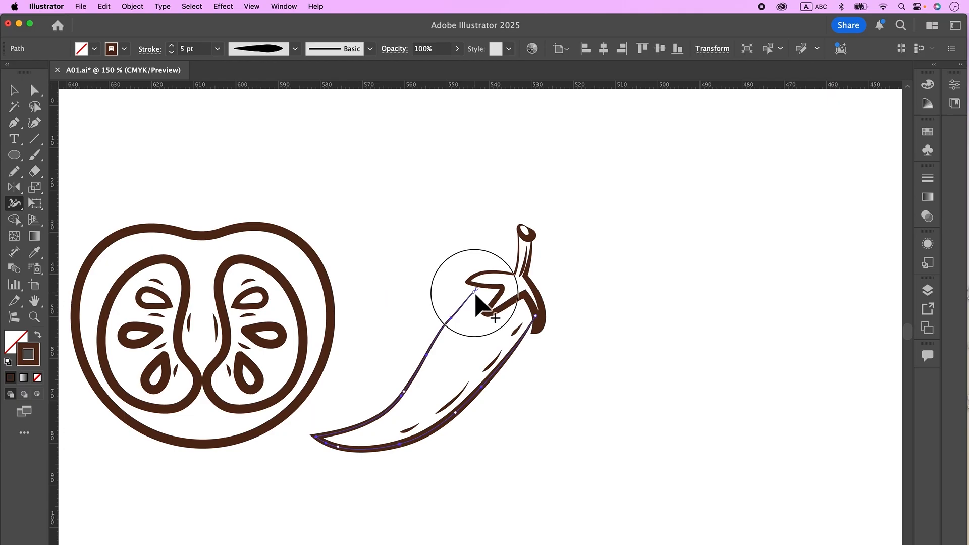
pyautogui.moveTo(477, 295); pyautogui.dragTo(480, 297)
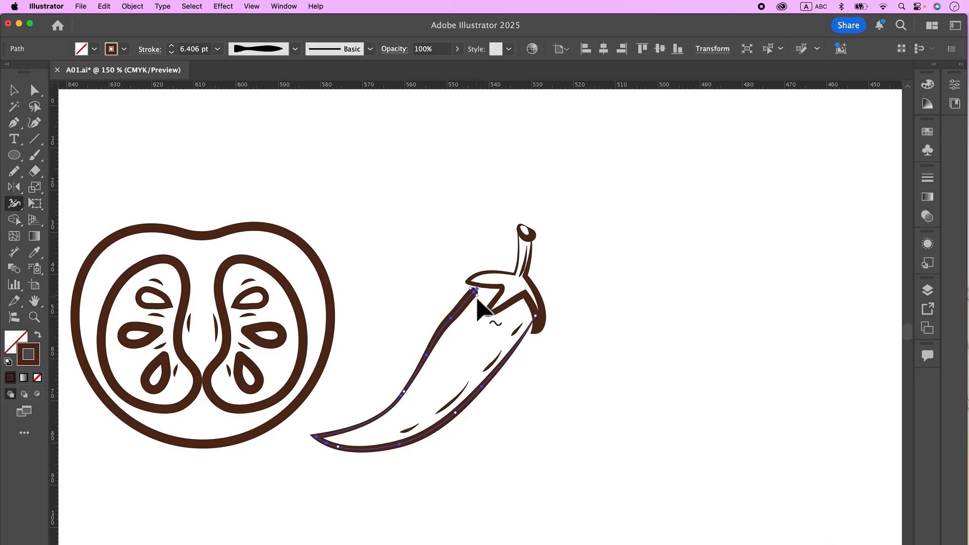
# Step: Undo the last stroke width change on the chili body's outline and clear the selection
pyautogui.press('super+z')
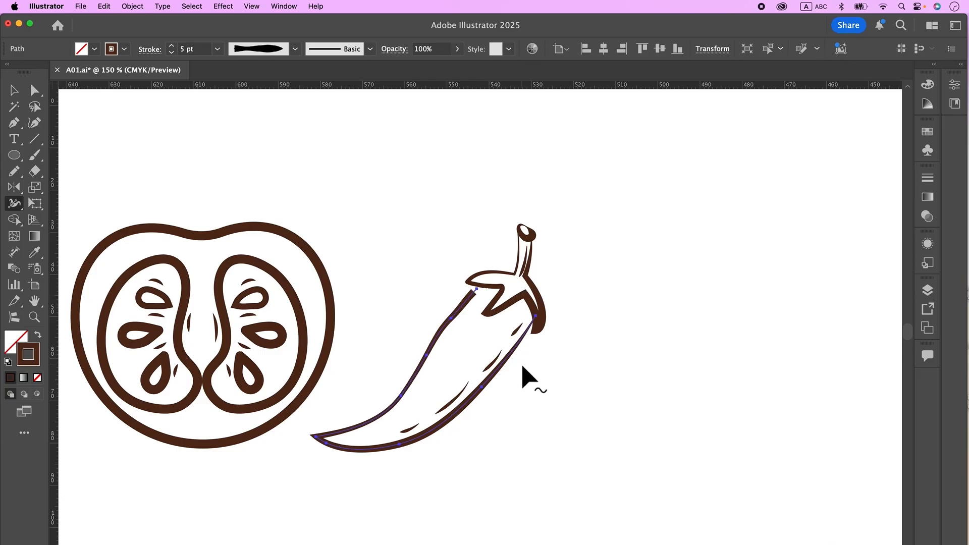
pyautogui.press('super+minus')
pyautogui.press('a')
pyautogui.click(431, 325)
pyautogui.keyDown('super'); pyautogui.click(430, 324); pyautogui.keyUp('super')
pyautogui.moveTo(495, 367); pyautogui.dragTo(538, 369)
pyautogui.keyDown('alt'); pyautogui.keyDown('super'); pyautogui.click(538, 368); pyautogui.keyUp('super'); pyautogui.keyUp('alt')
pyautogui.keyDown('alt'); pyautogui.keyDown('super'); pyautogui.click(538, 369); pyautogui.keyUp('super'); pyautogui.keyUp('alt')
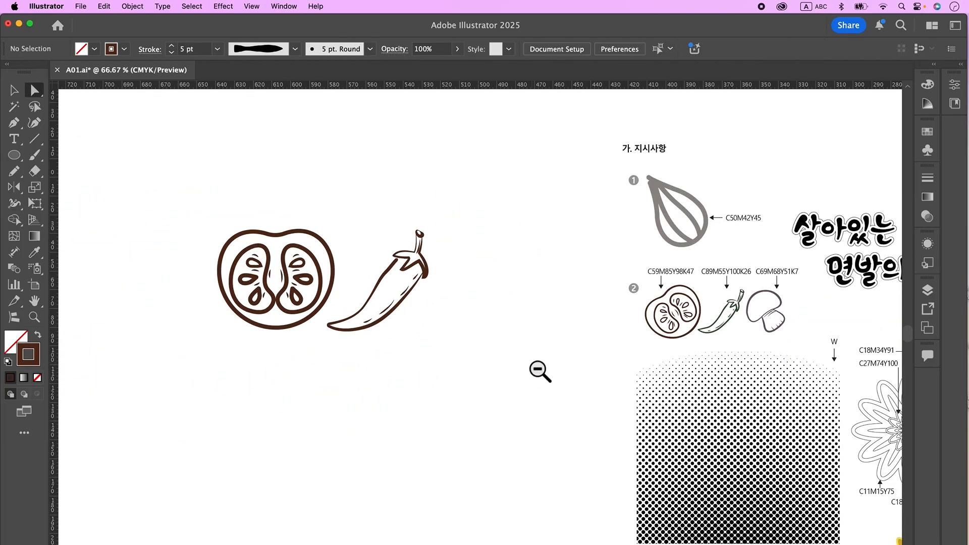
pyautogui.keyDown('alt'); pyautogui.keyDown('super'); pyautogui.click(538, 369); pyautogui.keyUp('super'); pyautogui.keyUp('alt')
# Step: Set the stroke color of the whole chili illustration to C89 M55 Y100 K26
pyautogui.moveTo(411, 337); pyautogui.dragTo(438, 359)
pyautogui.keyDown('super'); pyautogui.click(418, 298); pyautogui.keyUp('super')
pyautogui.moveTo(541, 330); pyautogui.dragTo(451, 306)
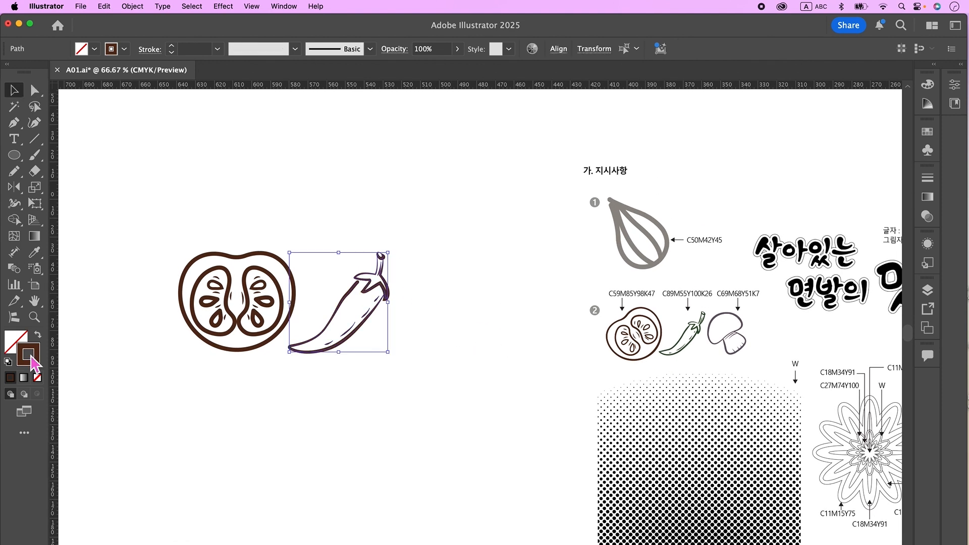
pyautogui.doubleClick(29, 355)
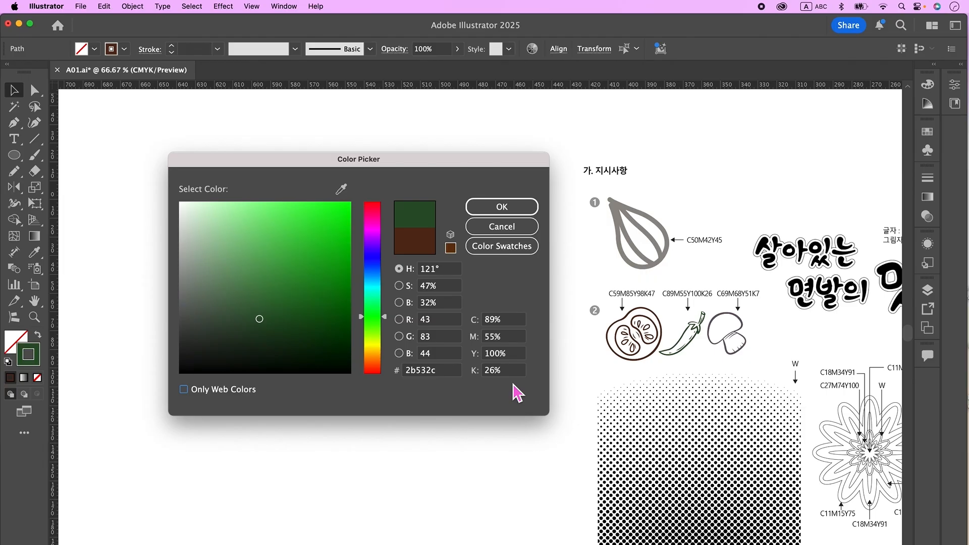
pyautogui.click(502, 207)
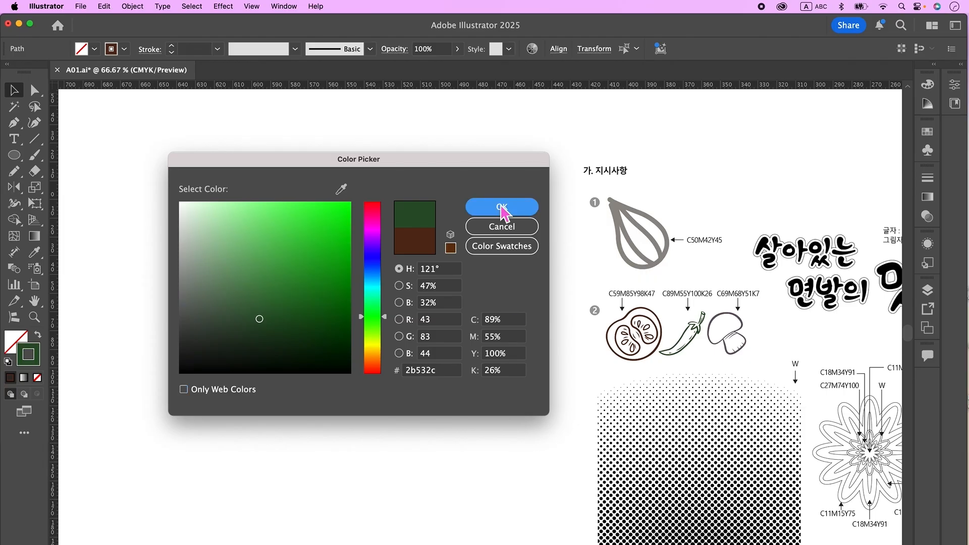
pyautogui.rightClick(374, 224)
pyautogui.click(415, 354)
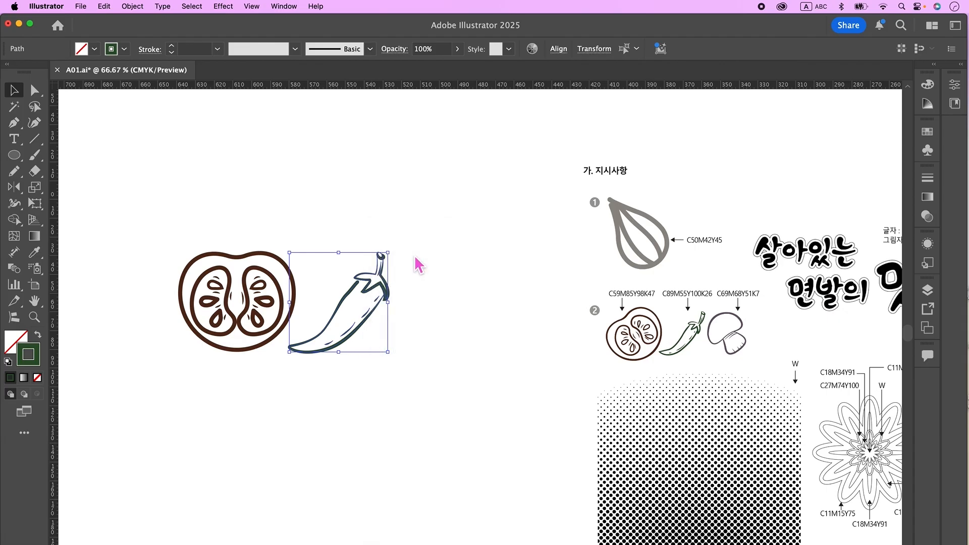
pyautogui.click(416, 256)
# Step: Draw a circle beside the chili and pull its bottom anchor point up to form a mushroom cap with a shallow concave underside
pyautogui.scroll(-3, 293, 368)
pyautogui.hscroll(2, 293, 368)
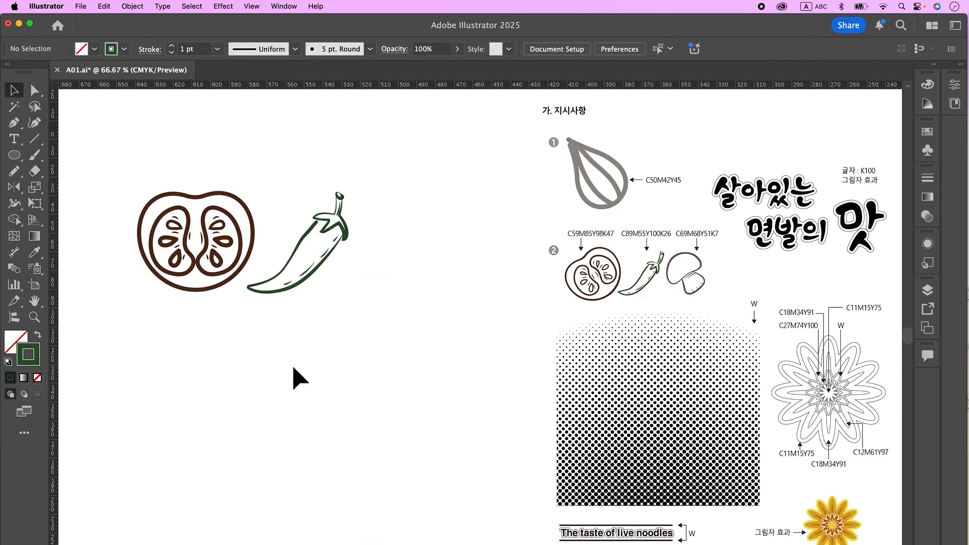
pyautogui.click(13, 159)
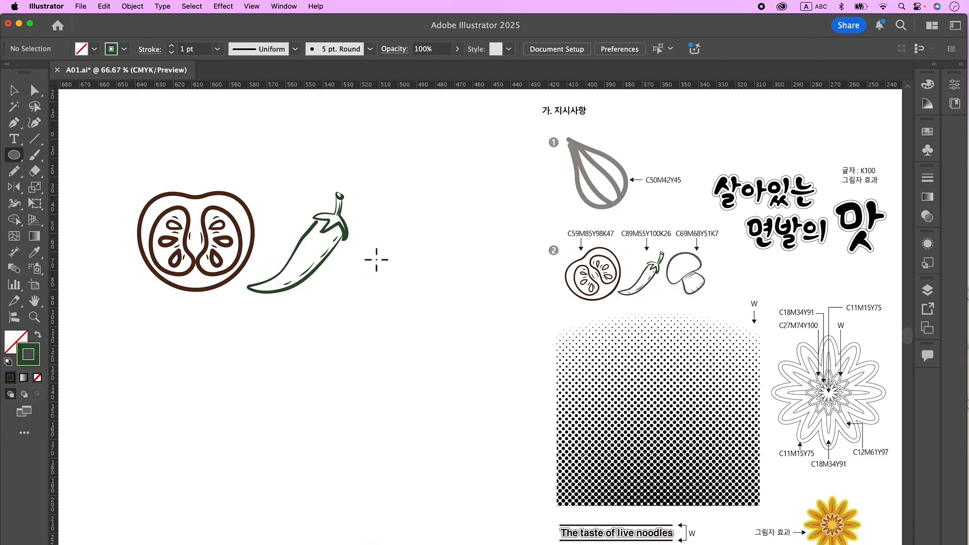
pyautogui.moveTo(373, 259); pyautogui.dragTo(454, 361)
pyautogui.click(36, 89)
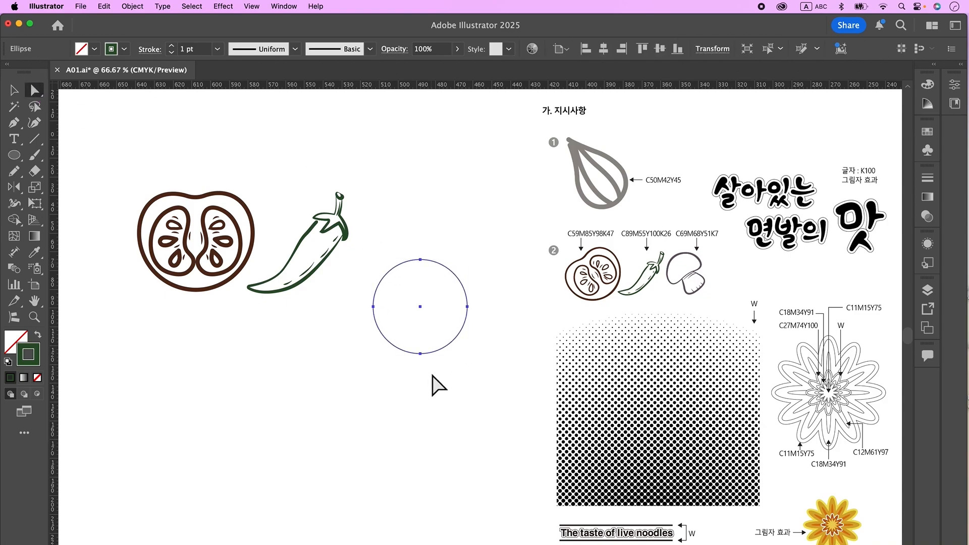
pyautogui.click(406, 352)
pyautogui.moveTo(422, 353); pyautogui.dragTo(420, 315)
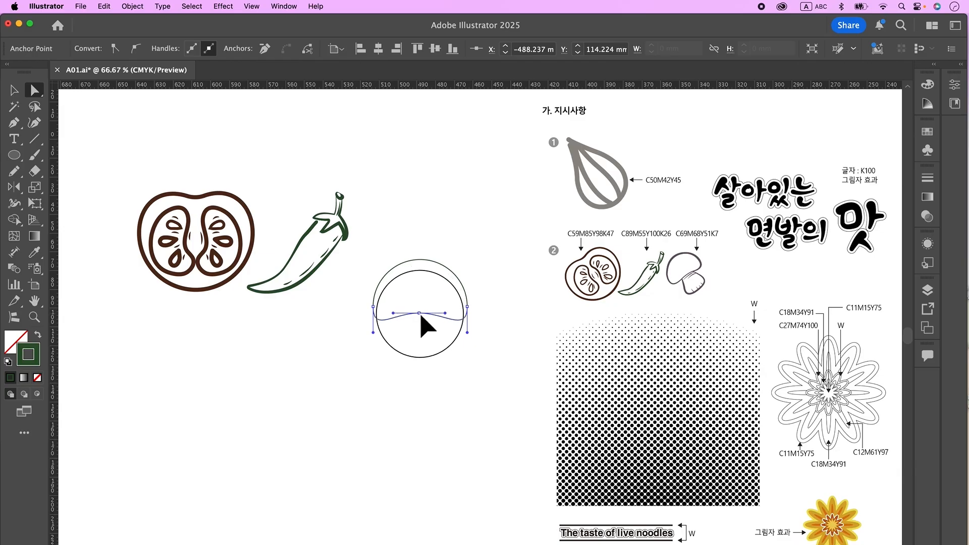
pyautogui.moveTo(419, 313); pyautogui.dragTo(420, 319)
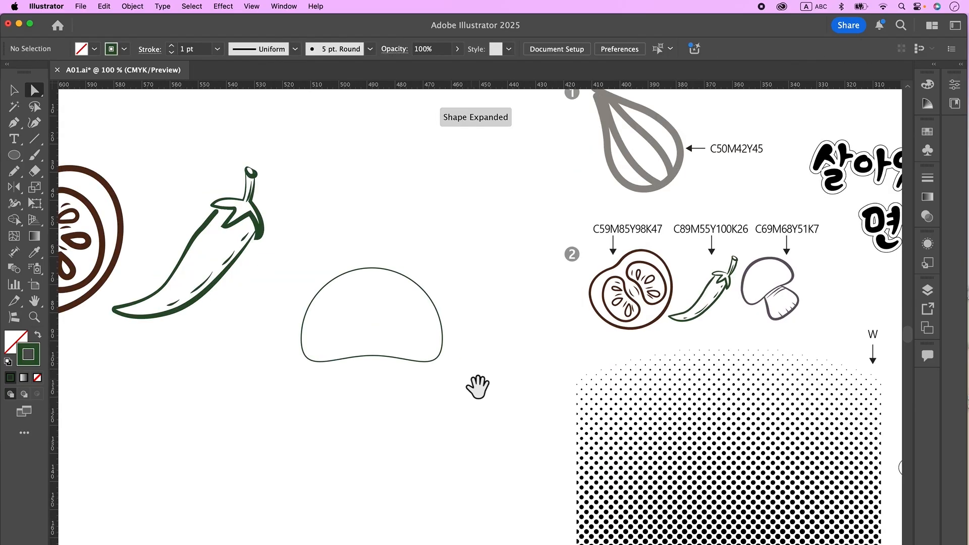
# Step: Draw the mushroom's stem beneath the cap as a curved open path that flares out and rounds off at the base
pyautogui.moveTo(471, 376); pyautogui.dragTo(487, 321)
pyautogui.moveTo(419, 429); pyautogui.dragTo(423, 405)
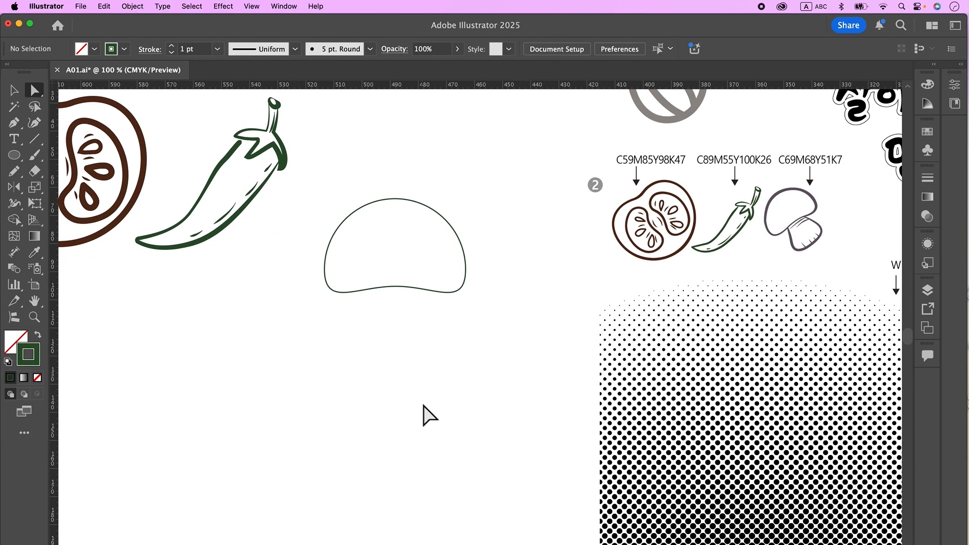
pyautogui.press('p')
pyautogui.click(366, 290)
pyautogui.moveTo(356, 344); pyautogui.dragTo(528, 363)
pyautogui.moveTo(420, 289); pyautogui.dragTo(371, 208)
pyautogui.keyDown('super'); pyautogui.click(310, 400); pyautogui.keyUp('super')
# Step: Shorten the mushroom stem slightly by scaling its lower edge upward
pyautogui.click(11, 92)
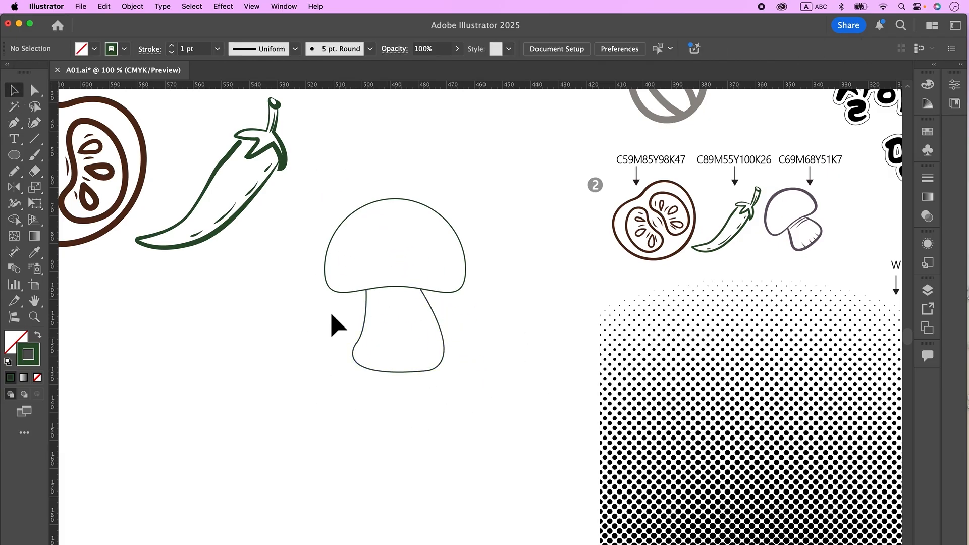
pyautogui.hotkey('ctrl', 'space')
pyautogui.moveTo(442, 385); pyautogui.dragTo(397, 359)
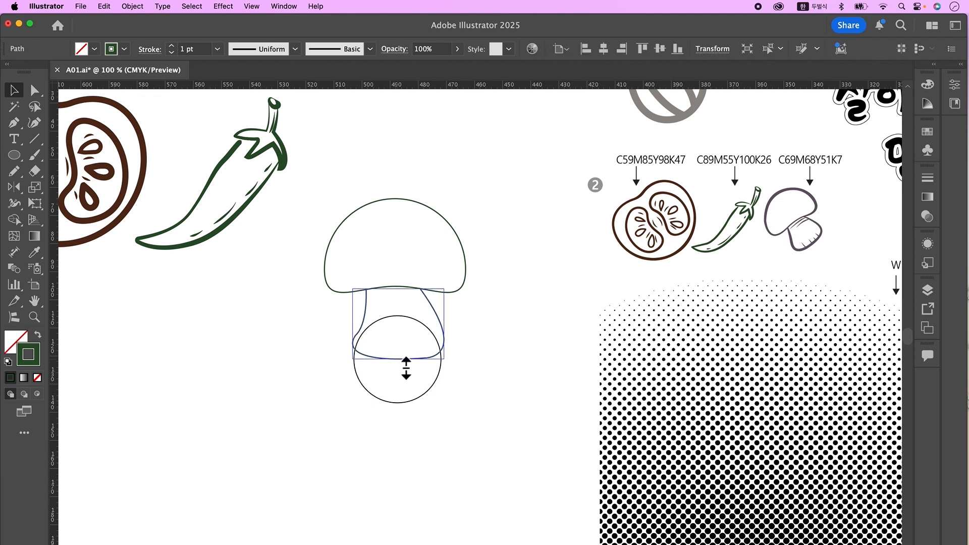
pyautogui.click(522, 391)
# Step: Draw curved accent lines across the upper part of the mushroom stem just beneath the cap and adjust an end point
pyautogui.press('p')
pyautogui.click(392, 297)
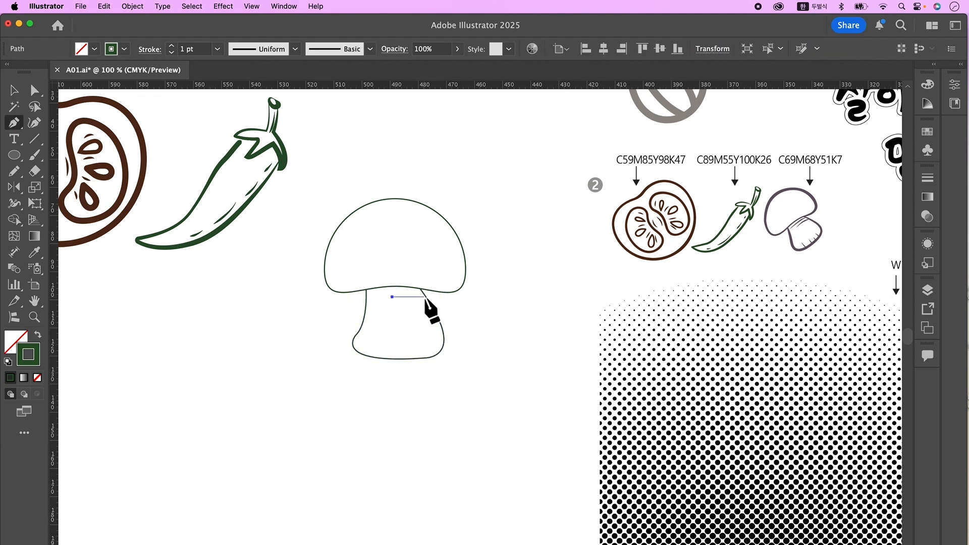
pyautogui.moveTo(428, 303); pyautogui.dragTo(448, 308)
pyautogui.keyDown('super'); pyautogui.click(449, 309); pyautogui.keyUp('super')
pyautogui.press('a')
pyautogui.moveTo(376, 303); pyautogui.dragTo(389, 301)
pyautogui.click(397, 348)
# Step: Draw four short upright accent lines along the base of the mushroom stem and adjust the rightmost one's end point
pyautogui.press('p')
pyautogui.click(376, 344)
pyautogui.click(374, 356)
pyautogui.keyDown('super'); pyautogui.click(395, 354); pyautogui.keyUp('super')
pyautogui.click(394, 350)
pyautogui.click(394, 359)
pyautogui.keyDown('super'); pyautogui.click(411, 352); pyautogui.keyUp('super')
pyautogui.click(410, 350)
pyautogui.click(413, 358)
pyautogui.keyDown('super'); pyautogui.click(424, 348); pyautogui.keyUp('super')
pyautogui.click(423, 343)
pyautogui.click(426, 358)
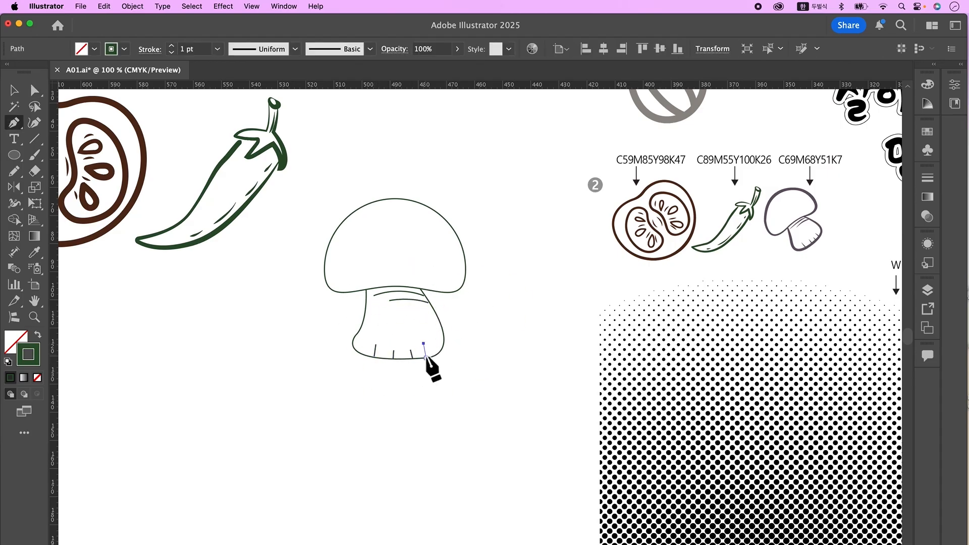
pyautogui.click(430, 357)
pyautogui.press('a')
pyautogui.moveTo(423, 344); pyautogui.dragTo(425, 349)
pyautogui.click(448, 360)
# Step: Set all of the mushroom's strokes to 3 pt with a tapered width profile
pyautogui.hscroll(-1, 449, 361)
pyautogui.click(15, 90)
pyautogui.moveTo(313, 179); pyautogui.dragTo(495, 376)
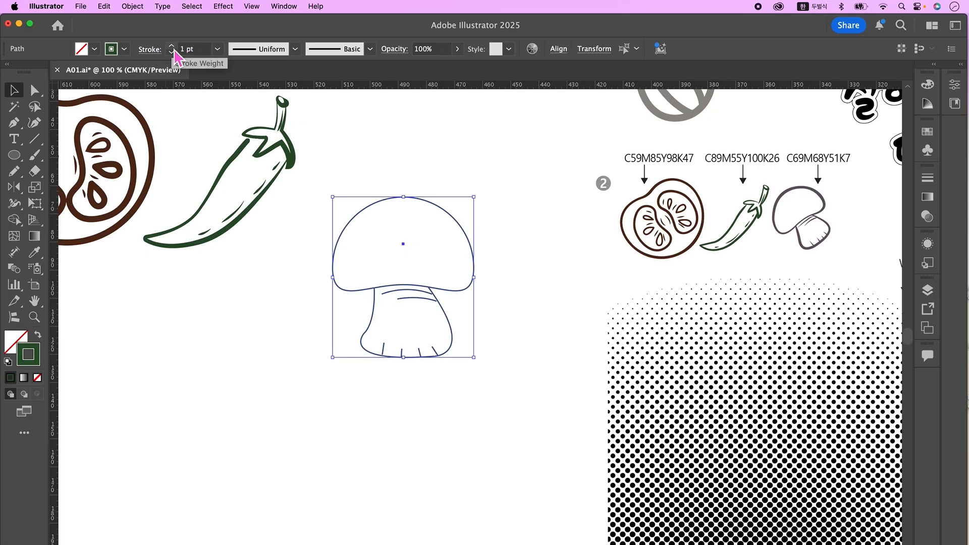
pyautogui.click(171, 45)
pyautogui.click(172, 45)
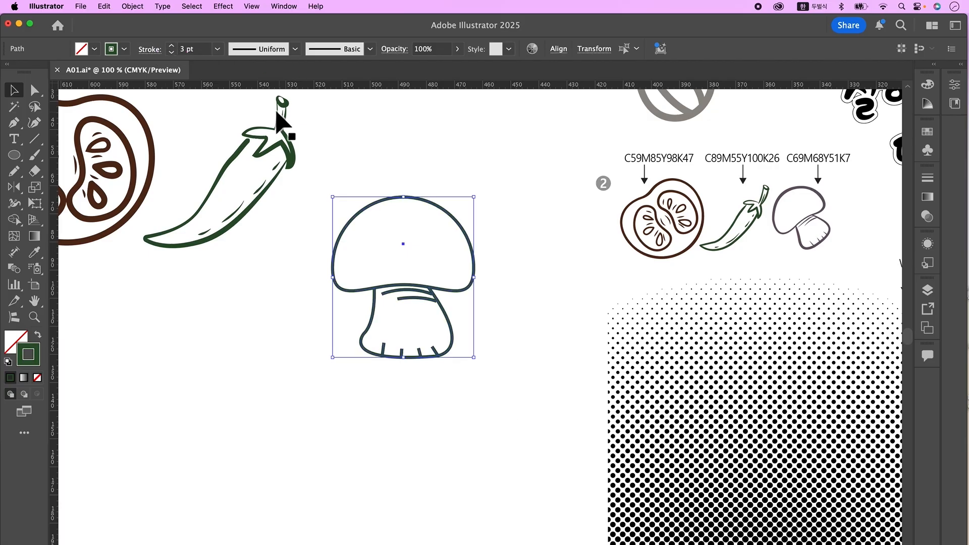
pyautogui.click(265, 50)
pyautogui.click(279, 181)
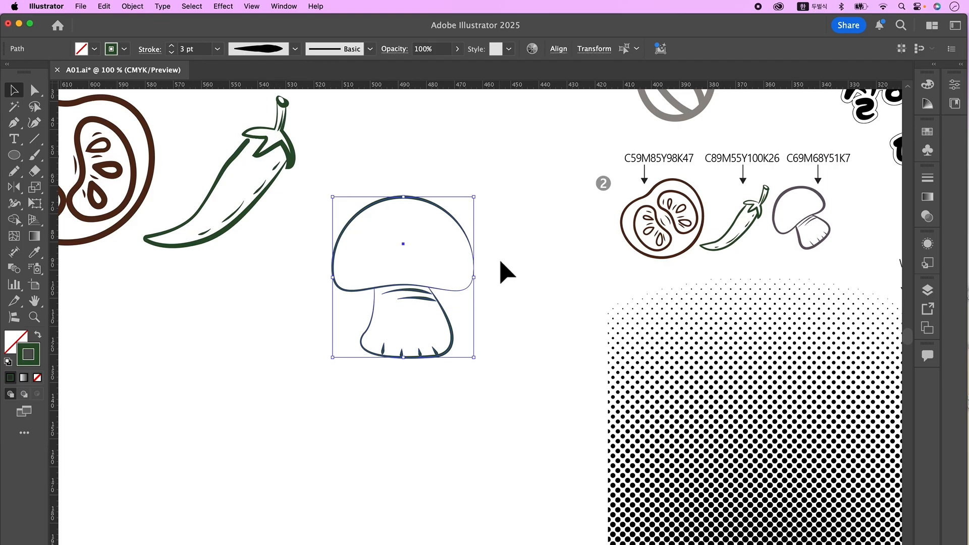
pyautogui.click(505, 273)
# Step: Widen the stroke at the cap's right side and lower left corner and along the stem's left side with the Width tool
pyautogui.click(14, 203)
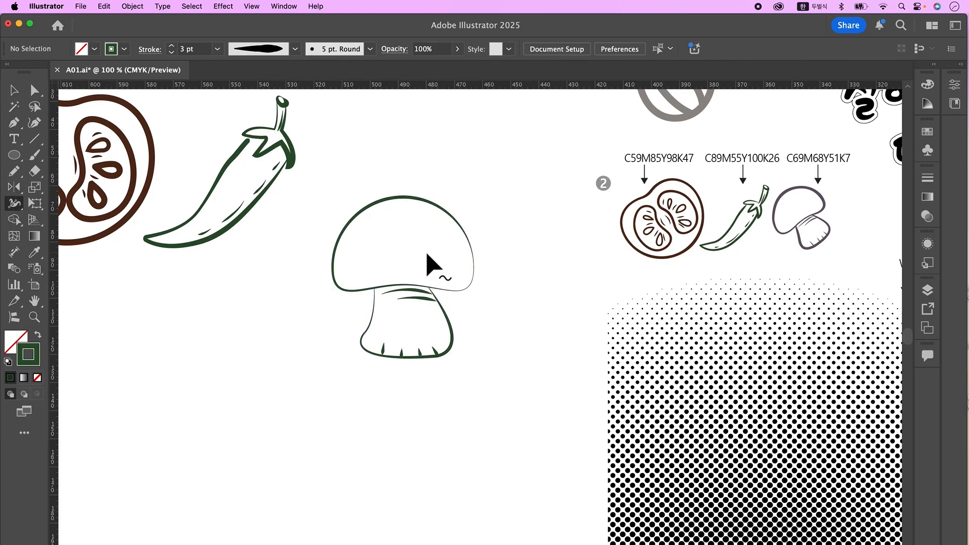
pyautogui.moveTo(472, 252); pyautogui.dragTo(477, 269)
pyautogui.press('super+z')
pyautogui.moveTo(337, 285); pyautogui.dragTo(340, 286)
pyautogui.moveTo(371, 324); pyautogui.dragTo(374, 325)
pyautogui.moveTo(361, 340); pyautogui.dragTo(372, 325)
pyautogui.moveTo(365, 341); pyautogui.dragTo(363, 340)
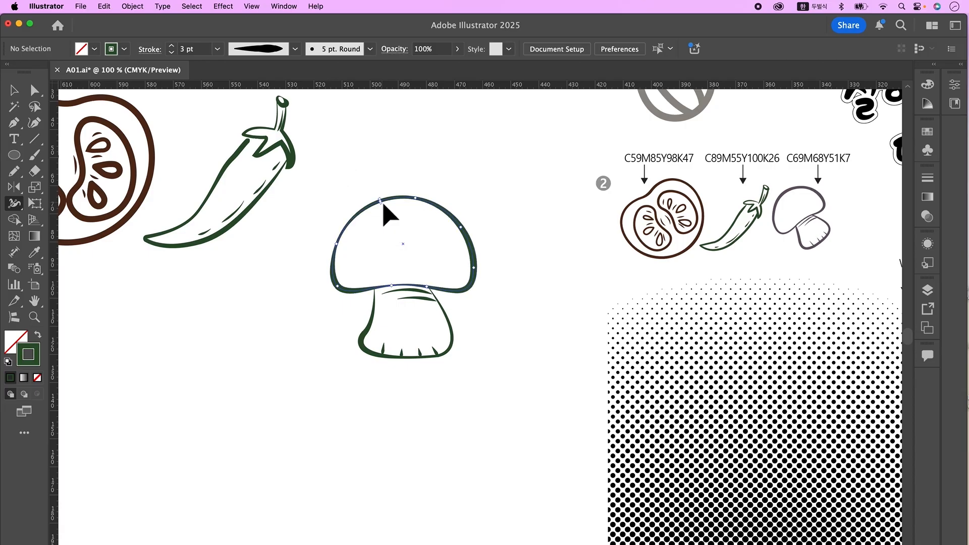
# Step: Reduce the stroke of the accent lines inside the mushroom stem to 2 pt
pyautogui.click(15, 90)
pyautogui.moveTo(350, 378); pyautogui.dragTo(476, 309)
pyautogui.keyDown('shift'); pyautogui.click(452, 338); pyautogui.keyUp('shift')
pyautogui.click(171, 53)
# Step: Set the stroke color of the whole mushroom to C69 M68 Y51 K7
pyautogui.moveTo(319, 197)
pyautogui.mouseDown()
pyautogui.moveTo(457, 375)
pyautogui.moveTo(491, 402)
pyautogui.mouseUp()
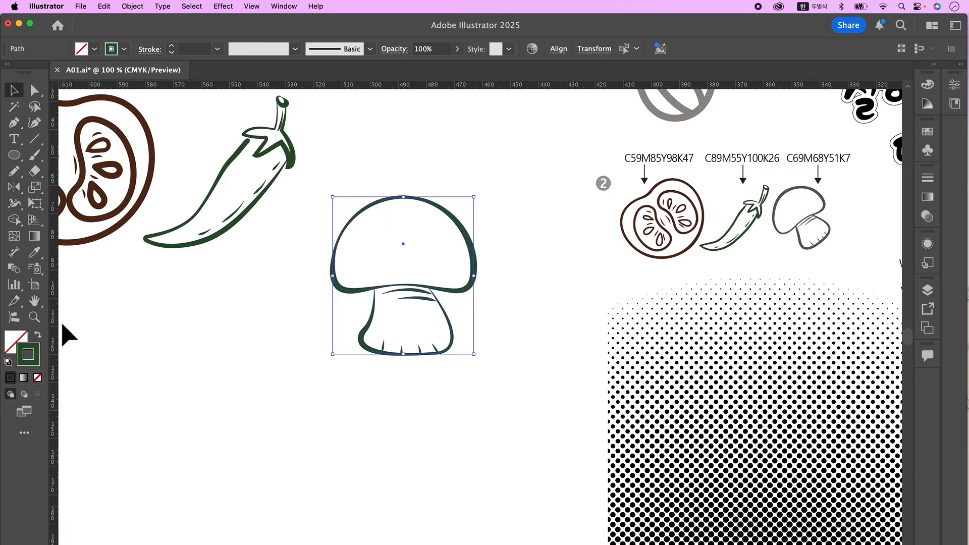
pyautogui.doubleClick(35, 363)
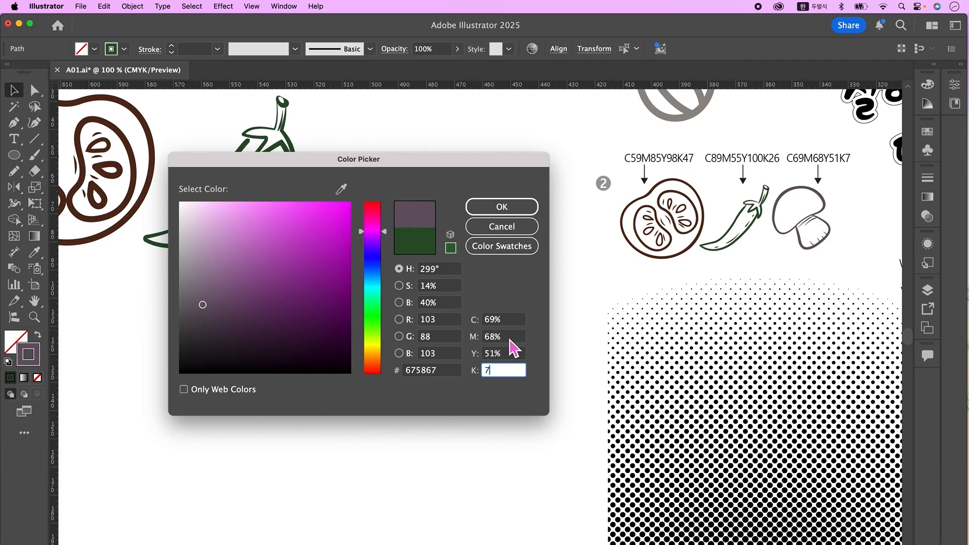
pyautogui.click(511, 211)
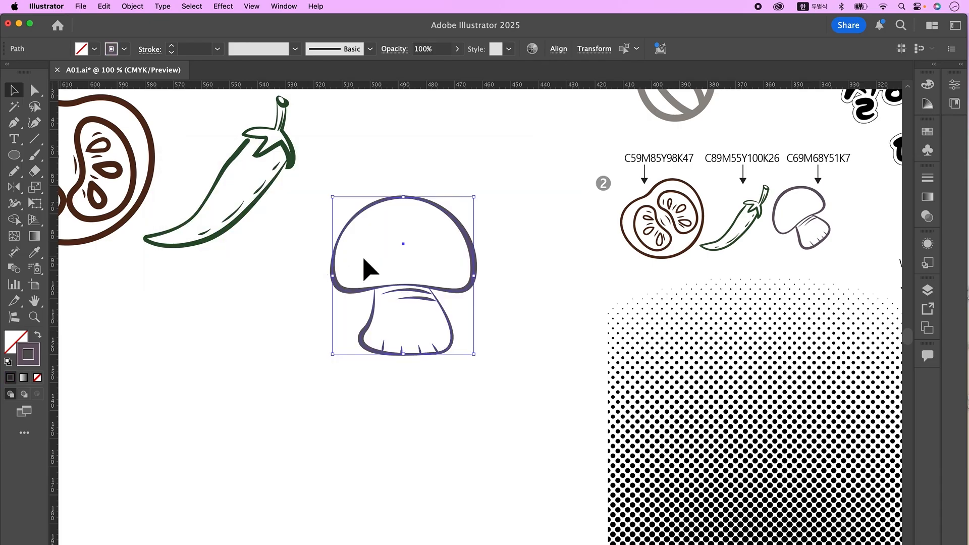
pyautogui.press('super+shift+a')
# Step: Rotate the mushroom counterclockwise, scale it down and place it next to the chili
pyautogui.press('super+minus')
pyautogui.moveTo(452, 318); pyautogui.dragTo(485, 348)
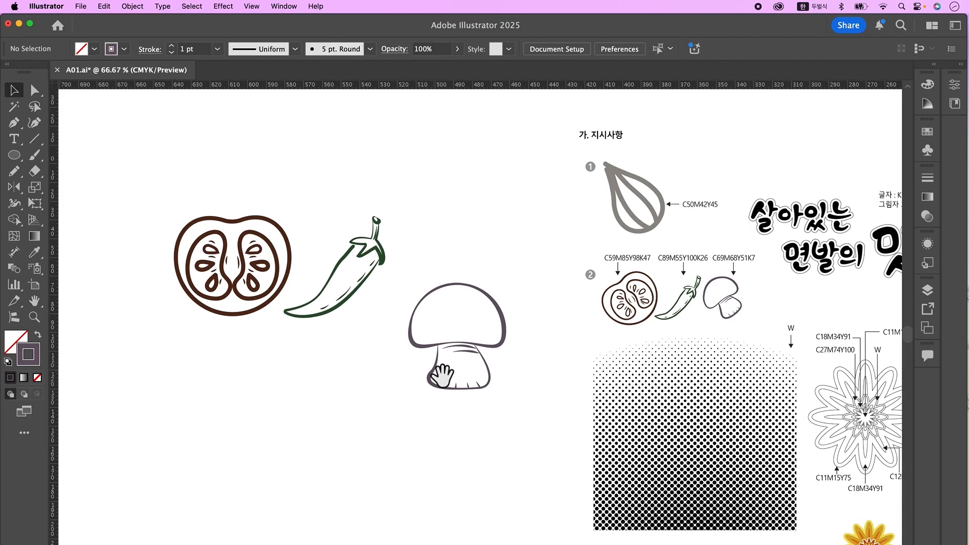
pyautogui.moveTo(486, 347); pyautogui.dragTo(474, 295)
pyautogui.moveTo(447, 336); pyautogui.dragTo(510, 306)
pyautogui.click(359, 289)
pyautogui.click(471, 279)
pyautogui.moveTo(442, 282); pyautogui.dragTo(429, 286)
pyautogui.click(506, 355)
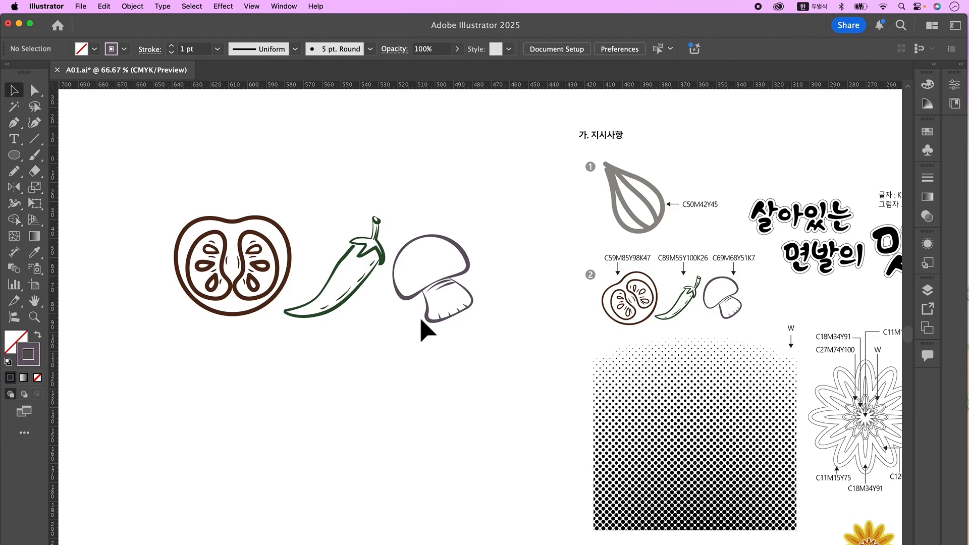
# Step: Ungroup the mushroom and move the short accent lines at the stem's base so they meet its outline
pyautogui.press('a')
pyautogui.moveTo(420, 319); pyautogui.dragTo(430, 342)
pyautogui.moveTo(446, 292); pyautogui.dragTo(580, 348)
pyautogui.press('v')
pyautogui.moveTo(439, 330); pyautogui.dragTo(560, 393)
pyautogui.press('super+shift+g')
pyautogui.moveTo(412, 364); pyautogui.dragTo(443, 388)
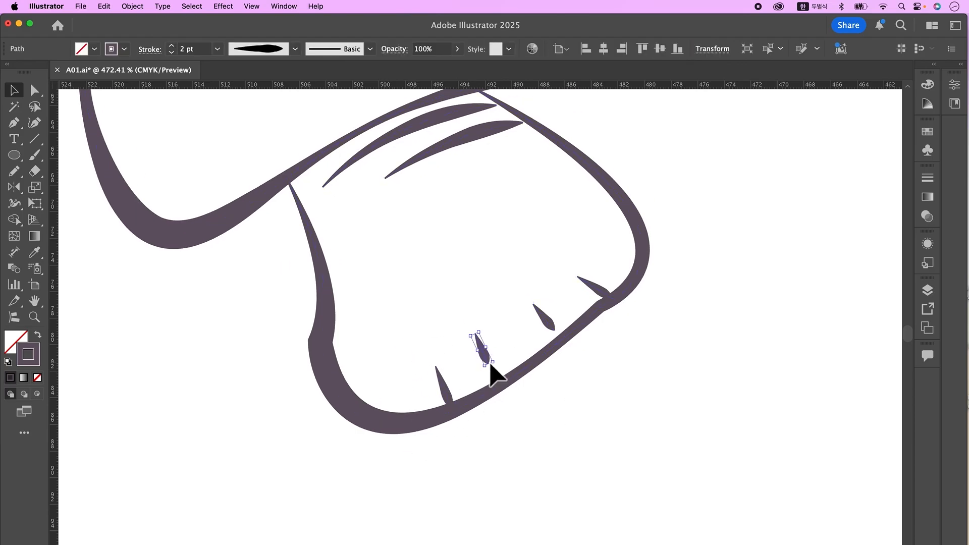
pyautogui.moveTo(489, 361); pyautogui.dragTo(500, 376)
pyautogui.moveTo(543, 319); pyautogui.dragTo(537, 337)
# Step: Retouch the mushroom's linework freehand with the Pencil tool
pyautogui.click(451, 346)
pyautogui.moveTo(446, 340); pyautogui.dragTo(385, 321)
pyautogui.click(385, 321)
pyautogui.press('n')
pyautogui.moveTo(446, 288); pyautogui.dragTo(425, 308)
pyautogui.keyDown('super'); pyautogui.click(454, 371); pyautogui.keyUp('super')
# Step: Group all of the mushroom's paths into one object
pyautogui.click(14, 92)
pyautogui.moveTo(323, 169); pyautogui.dragTo(484, 348)
pyautogui.rightClick(410, 259)
pyautogui.click(449, 331)
pyautogui.scroll(-1, 498, 295)
pyautogui.click(467, 258)
# Step: Rotate the tomato counterclockwise to match its tilt on the reference sheet
pyautogui.click(289, 264)
pyautogui.moveTo(299, 304); pyautogui.dragTo(307, 293)
pyautogui.click(268, 202)
pyautogui.click(238, 298)
pyautogui.click(237, 279)
pyautogui.click(270, 278)
pyautogui.moveTo(280, 282); pyautogui.dragTo(282, 279)
pyautogui.click(267, 288)
# Step: Group all of the tomato's paths into one object
pyautogui.rightClick(259, 252)
pyautogui.click(298, 324)
pyautogui.moveTo(169, 189); pyautogui.dragTo(309, 297)
pyautogui.click(262, 274)
pyautogui.click(267, 279)
pyautogui.click(249, 289)
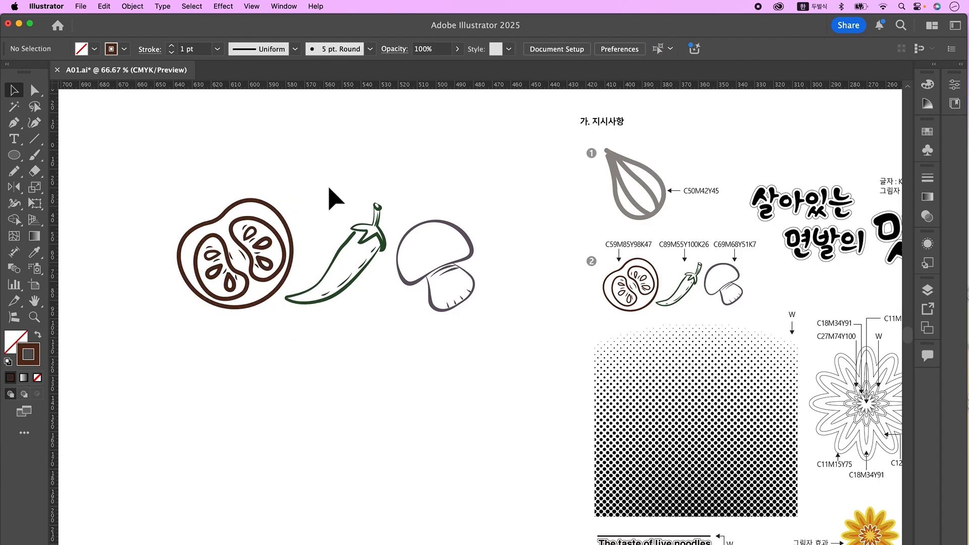
# Step: Fine-tune the mushroom's size and tilt, and select the tomato, chili and mushroom together
pyautogui.click(410, 284)
pyautogui.moveTo(493, 305); pyautogui.dragTo(487, 299)
pyautogui.moveTo(465, 232); pyautogui.dragTo(465, 229)
pyautogui.click(484, 319)
pyautogui.moveTo(161, 158); pyautogui.dragTo(568, 421)
pyautogui.rightClick(413, 273)
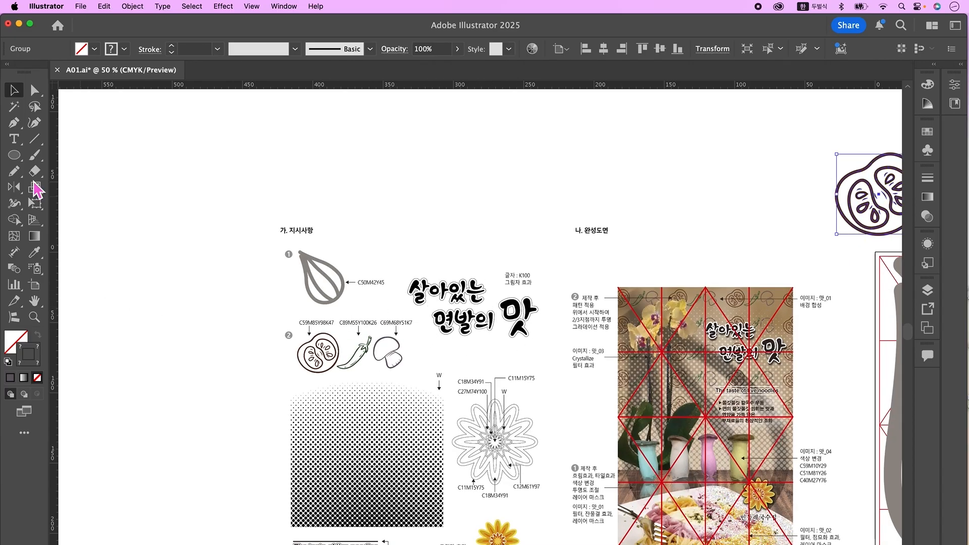
# Step: Add the two-line title "살아있는 면발의 맛" above the reference title, enlarged to about 54 pt in the 나눔손글씨 김유이체 font
pyautogui.click(14, 139)
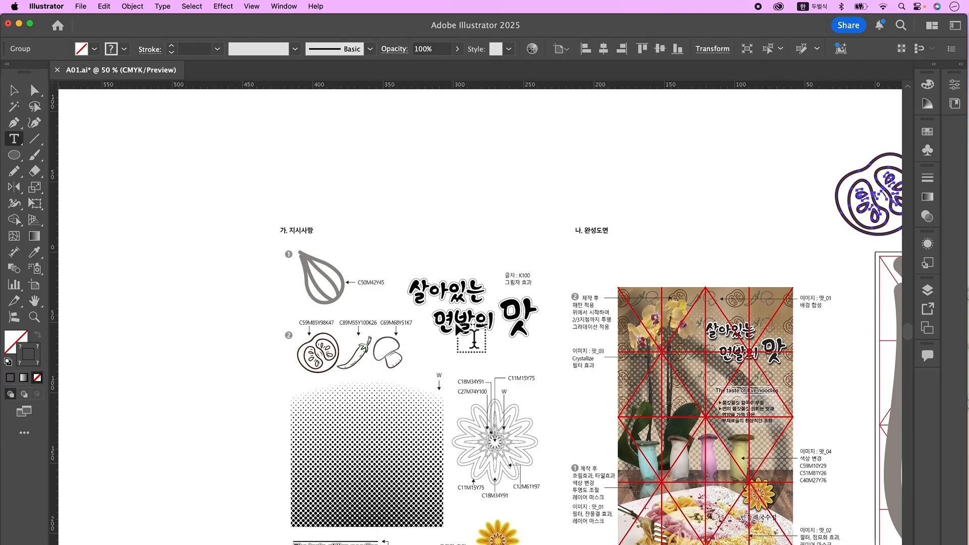
pyautogui.press('super+shift+a')
pyautogui.click(677, 239)
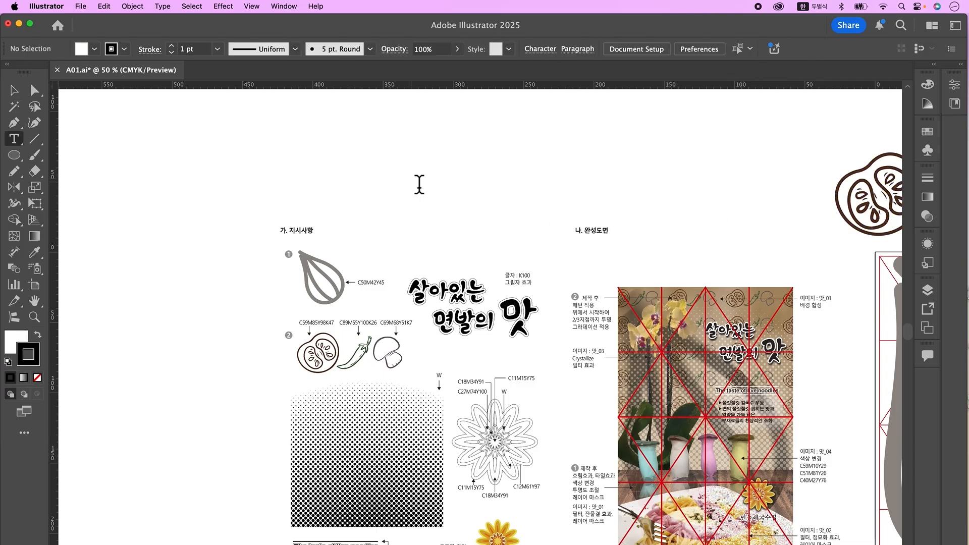
pyautogui.click(413, 179)
pyautogui.write('살앙있는 면발의 맛')
pyautogui.press('Escape')
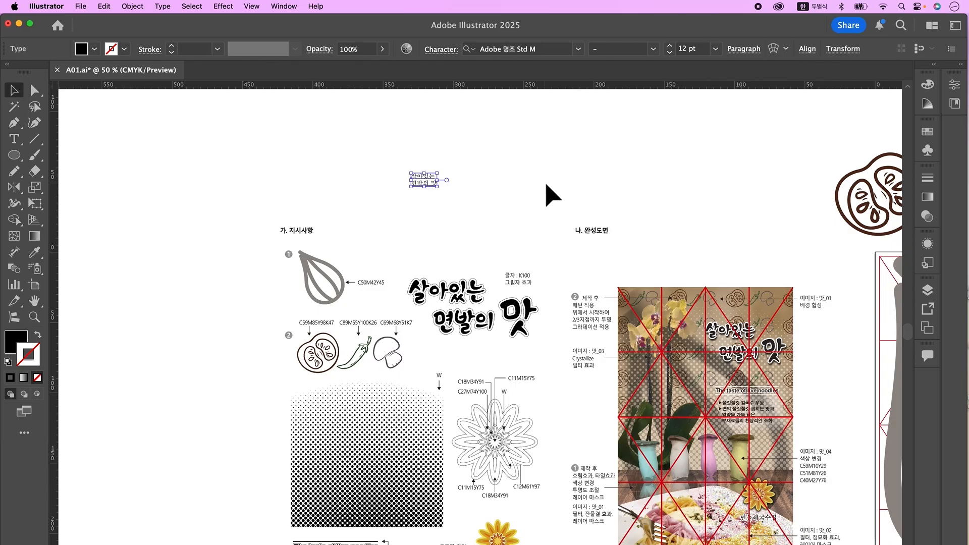
pyautogui.moveTo(437, 187); pyautogui.dragTo(528, 245)
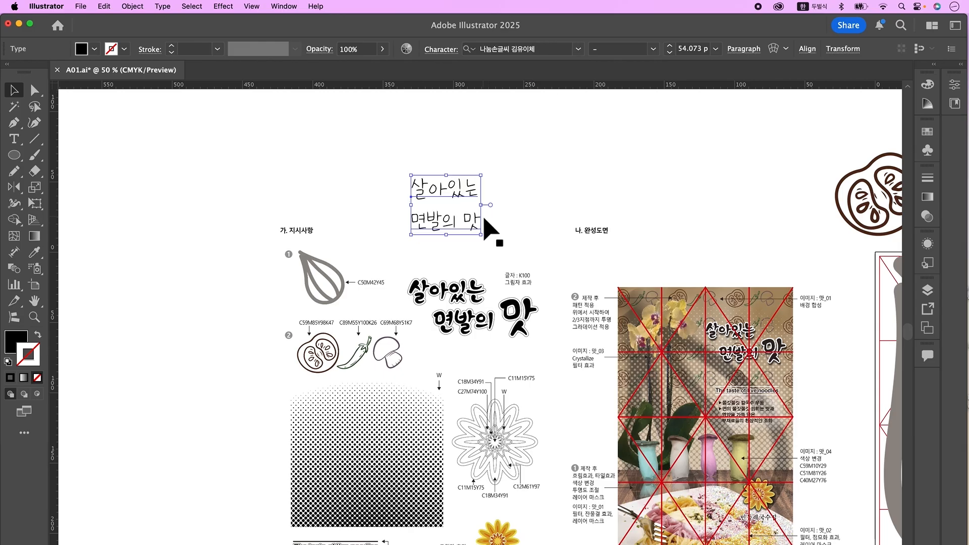
# Step: Convert the two-line Korean title to outlines and ungroup its letters
pyautogui.click(162, 6)
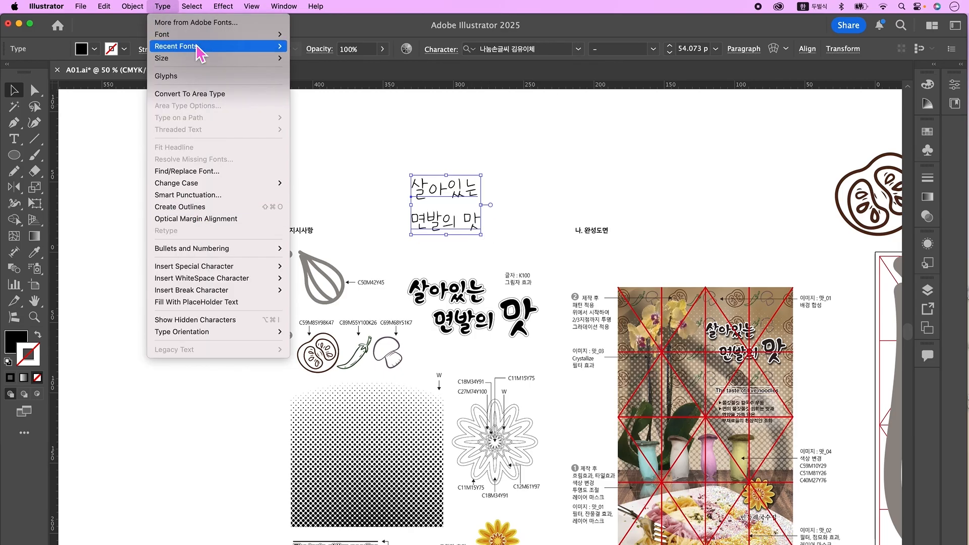
pyautogui.click(201, 207)
pyautogui.rightClick(457, 206)
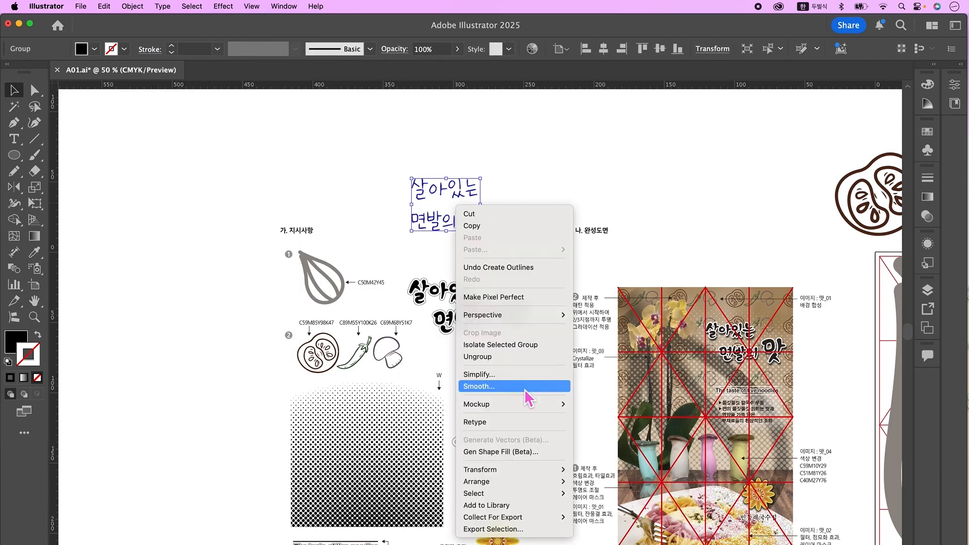
pyautogui.click(519, 357)
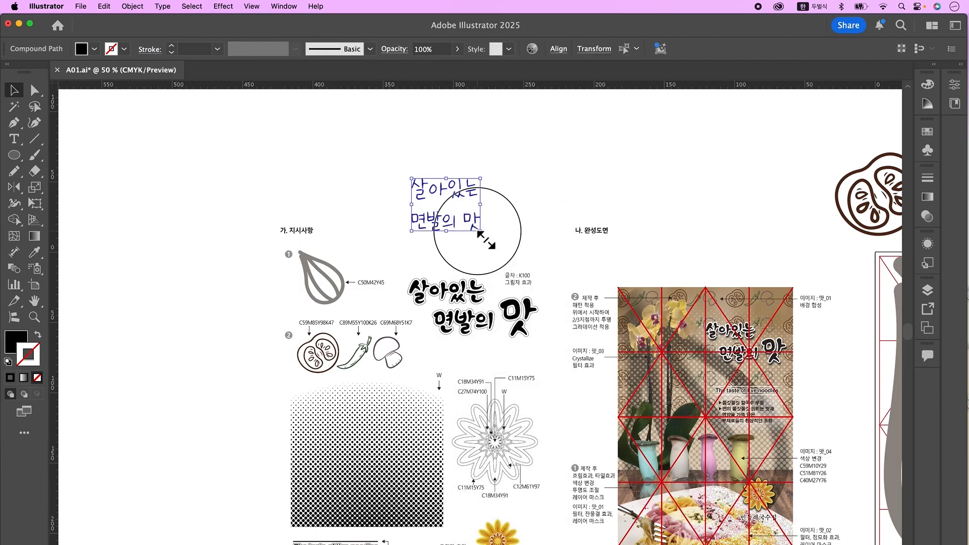
# Step: Arrange the outlined letters like the reference title, with the second line offset to the right and "맛" enlarged
pyautogui.click(491, 240)
pyautogui.click(503, 128)
pyautogui.moveTo(384, 156); pyautogui.dragTo(501, 260)
pyautogui.click(560, 119)
pyautogui.click(570, 224)
pyautogui.press('super+2')
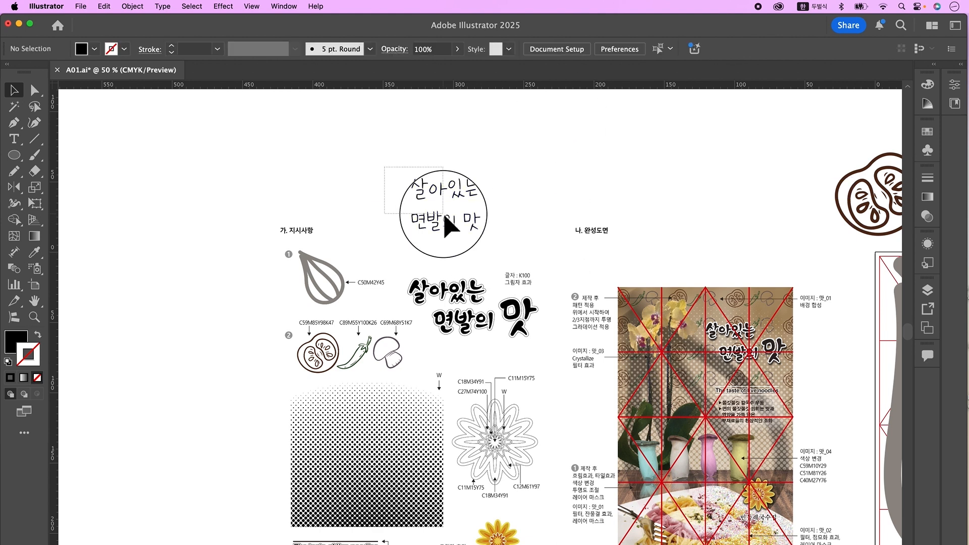
pyautogui.moveTo(388, 172); pyautogui.dragTo(491, 233)
pyautogui.keyDown('super'); pyautogui.click(491, 232); pyautogui.keyUp('super')
pyautogui.keyDown('super'); pyautogui.click(491, 233); pyautogui.keyUp('super')
pyautogui.moveTo(325, 281); pyautogui.dragTo(373, 267)
pyautogui.click(458, 260)
pyautogui.moveTo(469, 263); pyautogui.dragTo(493, 263)
# Step: Fine-tune the position of the outlined letters above the reference title
pyautogui.click(272, 161)
pyautogui.hscroll(-2, 272, 161)
pyautogui.moveTo(271, 162); pyautogui.dragTo(504, 299)
pyautogui.moveTo(429, 298); pyautogui.dragTo(429, 306)
pyautogui.click(550, 302)
pyautogui.hscroll(-2, 373, 168)
# Step: Set the opacity of all the outlined lettering to 30% and lock it as a tracing guide
pyautogui.moveTo(374, 167); pyautogui.dragTo(565, 302)
pyautogui.click(431, 49)
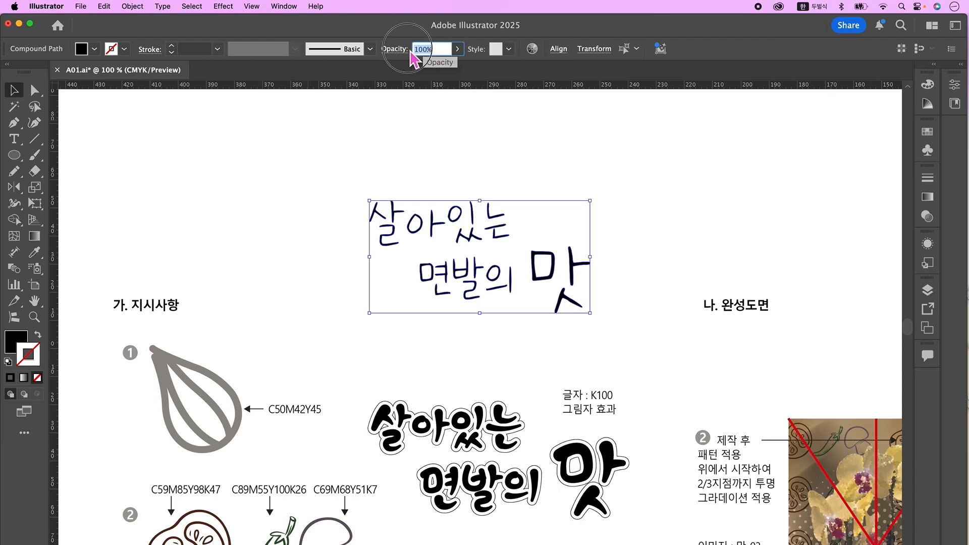
pyautogui.write('30')
pyautogui.press('Return')
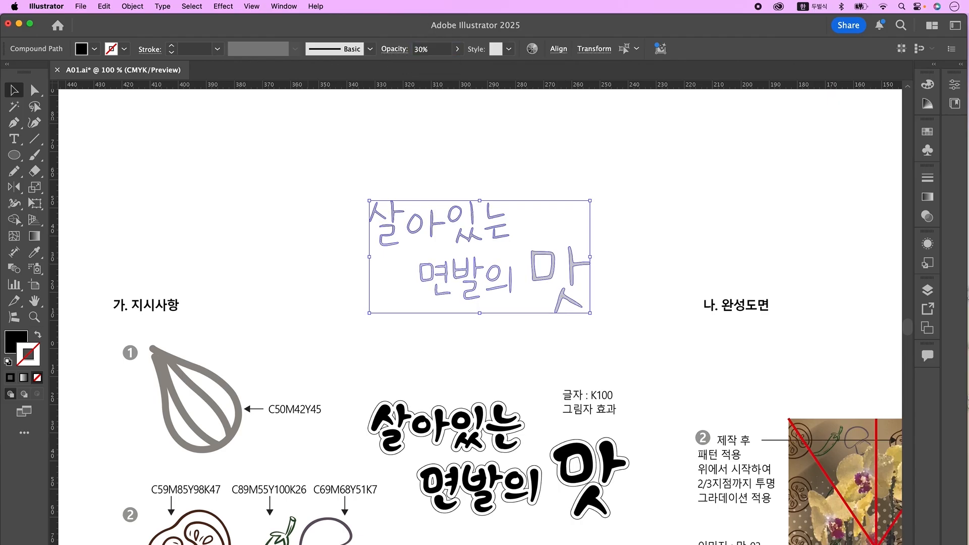
pyautogui.click(133, 6)
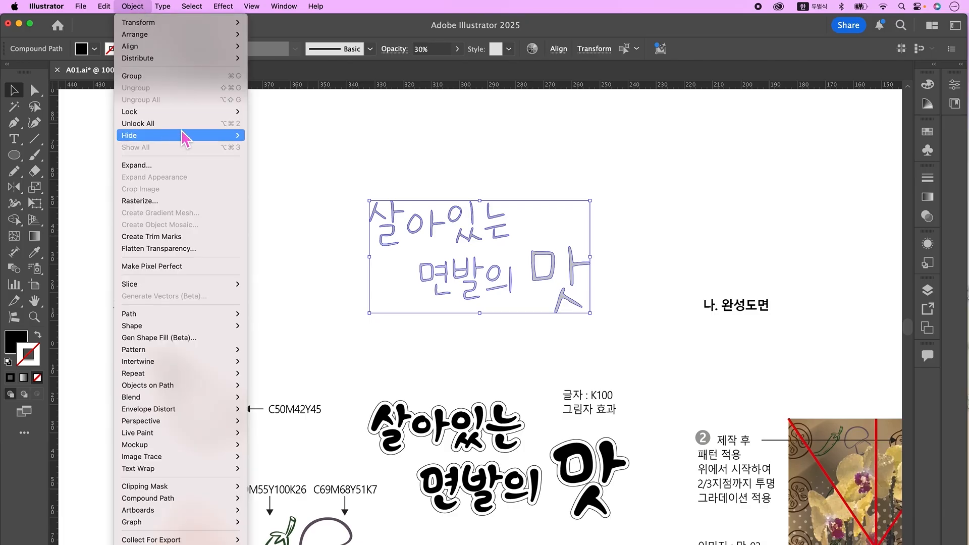
pyautogui.moveTo(207, 112)
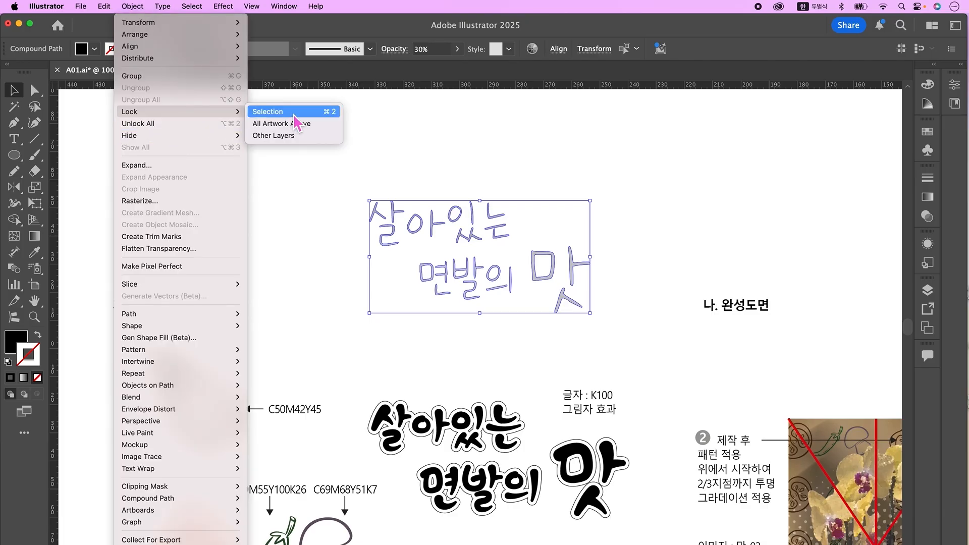
pyautogui.click(283, 112)
# Step: Set no fill and a red stroke (e30613) for new paths
pyautogui.click(37, 378)
pyautogui.doubleClick(36, 360)
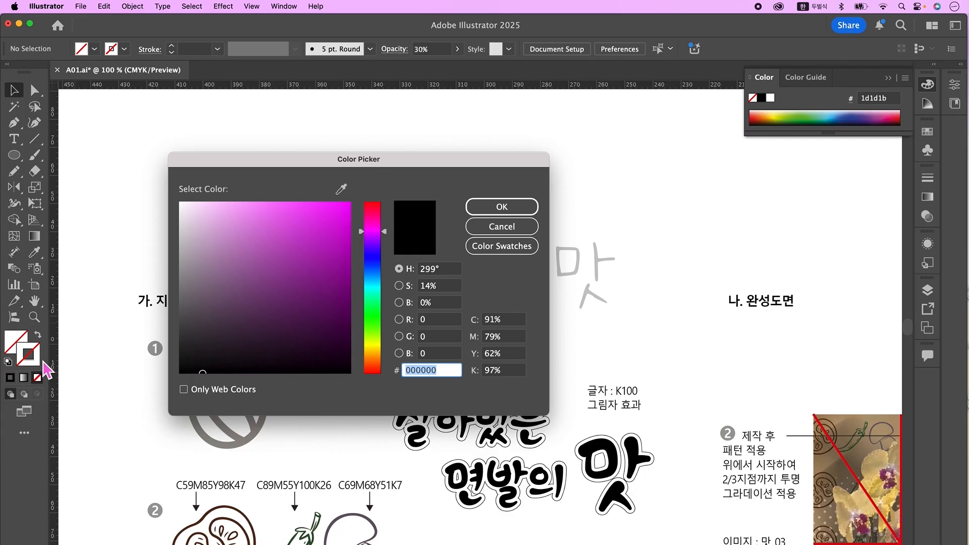
pyautogui.moveTo(372, 228); pyautogui.dragTo(366, 208)
pyautogui.click(357, 211)
pyautogui.press('Return')
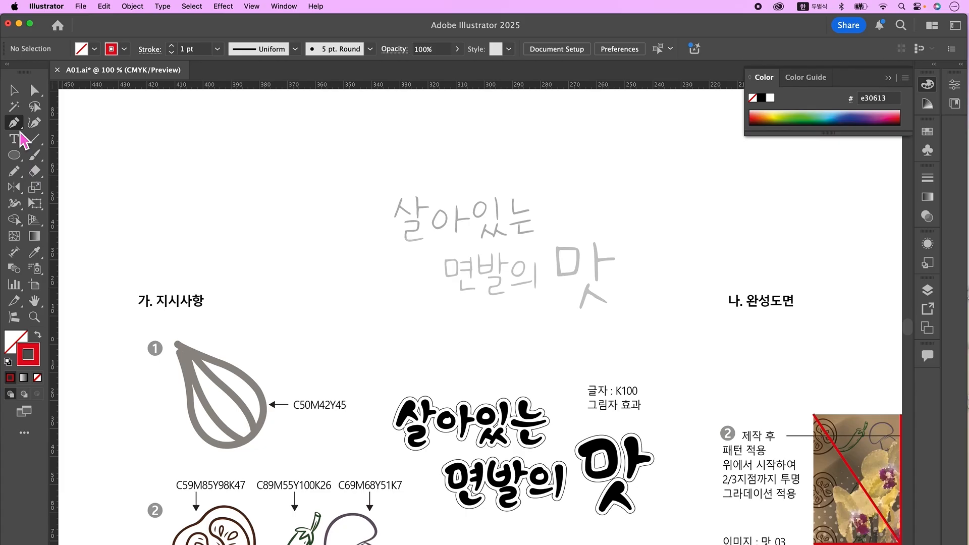
# Step: Trace the strokes of the first character "살" over the grey guide with the Pen tool
pyautogui.click(401, 196)
pyautogui.moveTo(390, 222); pyautogui.dragTo(389, 234)
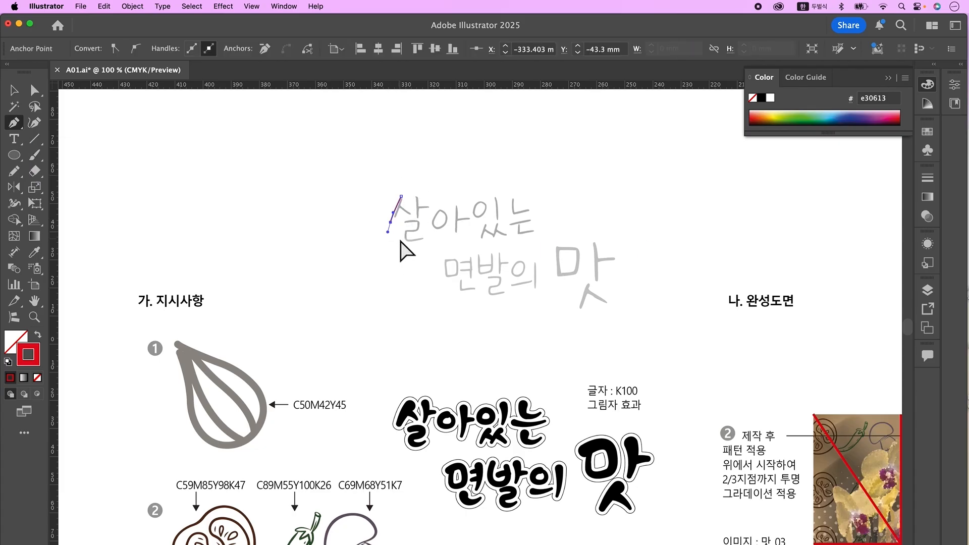
pyautogui.keyDown('super'); pyautogui.click(400, 241); pyautogui.keyUp('super')
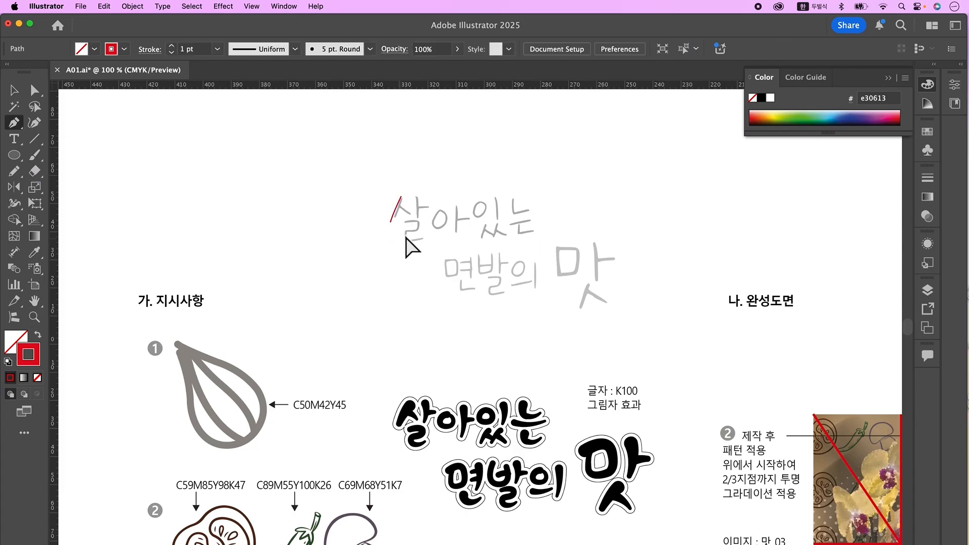
pyautogui.click(397, 204)
pyautogui.click(403, 210)
pyautogui.keyDown('super'); pyautogui.click(406, 222); pyautogui.keyUp('super')
pyautogui.click(414, 191)
pyautogui.click(418, 218)
pyautogui.keyDown('super'); pyautogui.click(414, 227); pyautogui.keyUp('super')
pyautogui.click(418, 206)
pyautogui.click(429, 207)
pyautogui.click(405, 222)
pyautogui.moveTo(418, 222); pyautogui.dragTo(418, 230)
pyautogui.moveTo(406, 234)
pyautogui.mouseDown()
pyautogui.moveTo(395, 234)
pyautogui.moveTo(447, 234)
pyautogui.moveTo(435, 233)
pyautogui.mouseUp()
pyautogui.keyDown('super'); pyautogui.click(442, 210); pyautogui.keyUp('super')
# Step: Trace the round and straight strokes of "아" over the grey guide with the Pen tool
pyautogui.click(440, 209)
pyautogui.moveTo(446, 221)
pyautogui.mouseDown()
pyautogui.moveTo(453, 209)
pyautogui.moveTo(438, 202)
pyautogui.mouseUp()
pyautogui.keyDown('super'); pyautogui.click(438, 202); pyautogui.keyUp('super')
pyautogui.scroll(5, 458, 226)
pyautogui.click(419, 187)
pyautogui.click(409, 182)
pyautogui.press('super+1')
pyautogui.press('super+equal')
pyautogui.keyDown('super'); pyautogui.click(511, 164); pyautogui.keyUp('super')
pyautogui.click(511, 164)
pyautogui.click(514, 210)
pyautogui.keyDown('super'); pyautogui.click(515, 223); pyautogui.keyUp('super')
pyautogui.click(515, 192)
pyautogui.click(527, 192)
pyautogui.keyDown('super'); pyautogui.click(534, 198); pyautogui.keyUp('super')
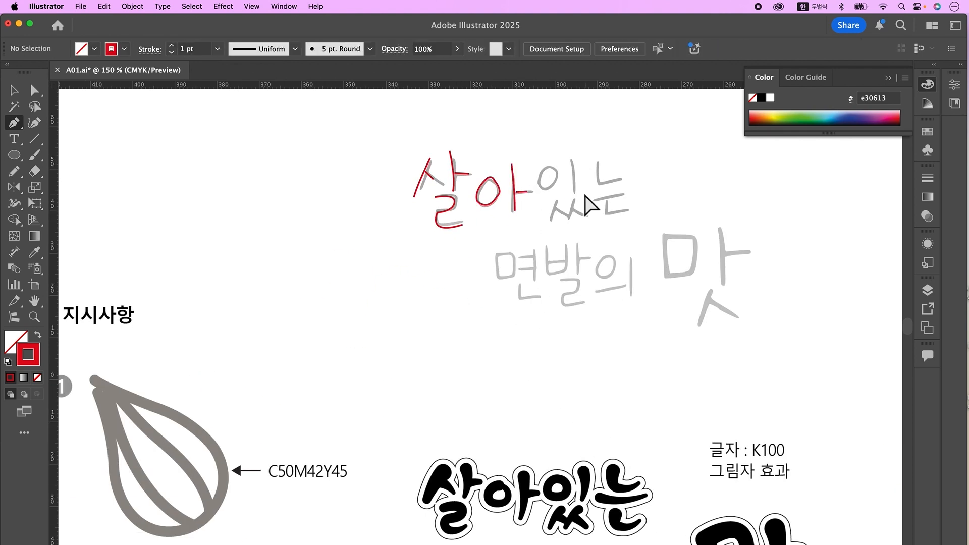
# Step: Trace the circle, vertical stroke and double consonant of "있" with open red paths
pyautogui.click(549, 167)
pyautogui.moveTo(540, 185); pyautogui.dragTo(543, 203)
pyautogui.moveTo(556, 181)
pyautogui.mouseDown()
pyautogui.moveTo(576, 177)
pyautogui.moveTo(574, 201)
pyautogui.mouseUp()
pyautogui.click(549, 168)
pyautogui.click(573, 161)
pyautogui.keyDown('super'); pyautogui.click(586, 202); pyautogui.keyUp('super')
pyautogui.click(562, 198)
pyautogui.click(546, 221)
pyautogui.click(554, 206)
pyautogui.click(564, 217)
pyautogui.click(575, 200)
pyautogui.click(561, 222)
pyautogui.keyDown('super'); pyautogui.click(560, 233); pyautogui.keyUp('super')
pyautogui.click(569, 207)
pyautogui.click(581, 215)
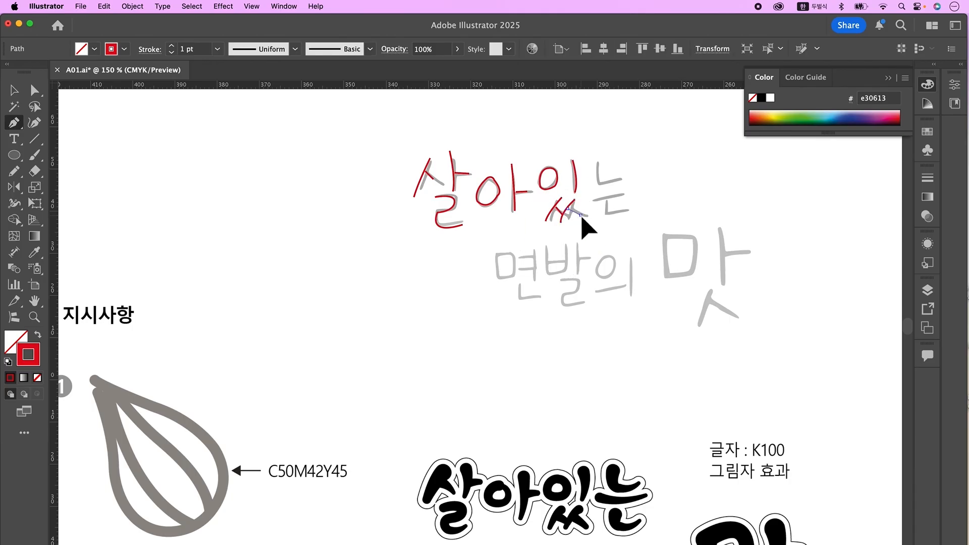
# Step: Trace the strokes of "는" to complete the first line of the lettering
pyautogui.click(596, 162)
pyautogui.moveTo(608, 182)
pyautogui.mouseDown()
pyautogui.moveTo(637, 192)
pyautogui.moveTo(621, 212)
pyautogui.mouseUp()
pyautogui.click(629, 178)
pyautogui.keyDown('super'); pyautogui.click(633, 172); pyautogui.keyUp('super')
pyautogui.click(591, 192)
pyautogui.keyDown('super'); pyautogui.click(617, 213); pyautogui.keyUp('super')
pyautogui.click(605, 202)
pyautogui.click(629, 209)
pyautogui.keyDown('super'); pyautogui.click(638, 202); pyautogui.keyUp('super')
# Step: Trace the strokes of "면" at the start of the second line with the Pen tool
pyautogui.moveTo(498, 275)
pyautogui.mouseDown()
pyautogui.moveTo(493, 231)
pyautogui.moveTo(516, 228)
pyautogui.mouseUp()
pyautogui.click(496, 210)
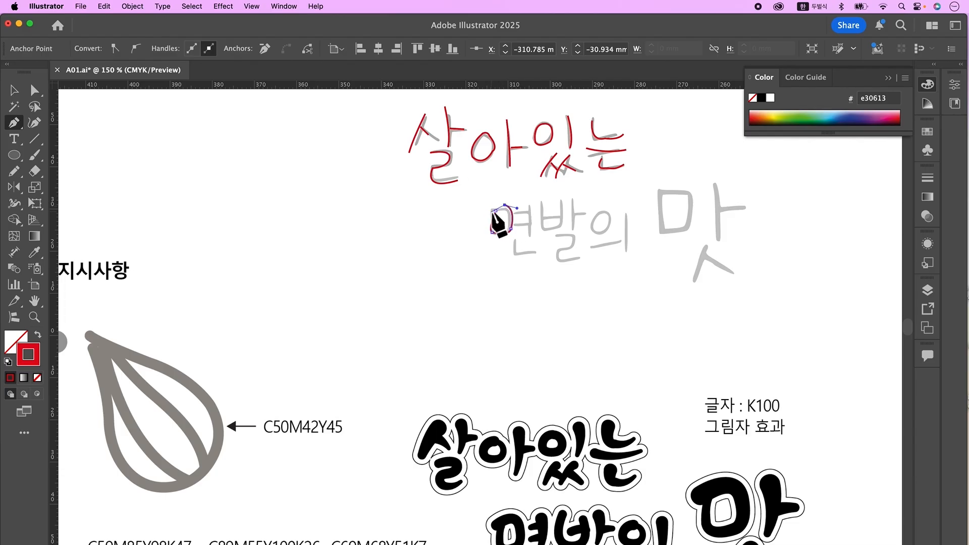
pyautogui.keyDown('super'); pyautogui.click(480, 230); pyautogui.keyUp('super')
pyautogui.click(522, 212)
pyautogui.click(530, 212)
pyautogui.click(522, 224)
pyautogui.click(530, 225)
pyautogui.click(528, 201)
pyautogui.click(529, 233)
pyautogui.click(511, 241)
pyautogui.click(513, 252)
pyautogui.moveTo(538, 248)
pyautogui.mouseDown()
pyautogui.moveTo(561, 232)
pyautogui.moveTo(553, 173)
pyautogui.mouseUp()
pyautogui.keyDown('super'); pyautogui.click(546, 217); pyautogui.keyUp('super')
# Step: Trace the strokes of "발" in the second line with open red paths
pyautogui.click(544, 197)
pyautogui.click(547, 230)
pyautogui.keyDown('super'); pyautogui.click(553, 174); pyautogui.keyUp('super')
pyautogui.click(549, 216)
pyautogui.click(563, 214)
pyautogui.keyDown('super'); pyautogui.click(566, 216); pyautogui.keyUp('super')
pyautogui.click(572, 195)
pyautogui.click(573, 230)
pyautogui.keyDown('super'); pyautogui.click(574, 214); pyautogui.keyUp('super')
pyautogui.click(572, 237)
pyautogui.moveTo(562, 248); pyautogui.dragTo(569, 266)
pyautogui.moveTo(578, 259); pyautogui.dragTo(593, 251)
pyautogui.scroll(-1, 590, 227)
pyautogui.keyDown('super'); pyautogui.click(586, 201); pyautogui.keyUp('super')
# Step: Trace the circle, horizontal and vertical strokes of "의" over the grey guide
pyautogui.click(586, 196)
pyautogui.moveTo(571, 198)
pyautogui.mouseDown()
pyautogui.moveTo(597, 219)
pyautogui.moveTo(589, 194)
pyautogui.mouseUp()
pyautogui.click(580, 219)
pyautogui.moveTo(586, 196); pyautogui.dragTo(581, 195)
pyautogui.keyDown('super'); pyautogui.click(581, 231); pyautogui.keyUp('super')
pyautogui.click(569, 228)
pyautogui.moveTo(598, 227)
pyautogui.mouseDown()
pyautogui.moveTo(618, 222)
pyautogui.moveTo(597, 268)
pyautogui.mouseUp()
pyautogui.keyDown('super'); pyautogui.click(616, 222); pyautogui.keyUp('super')
pyautogui.click(602, 191)
pyautogui.keyDown('super'); pyautogui.click(635, 216); pyautogui.keyUp('super')
# Step: Trace the strokes of the large "맛" to complete the second line of the lettering
pyautogui.click(636, 183)
pyautogui.moveTo(640, 216)
pyautogui.mouseDown()
pyautogui.moveTo(649, 218)
pyautogui.moveTo(678, 179)
pyautogui.mouseUp()
pyautogui.click(670, 207)
pyautogui.keyDown('super'); pyautogui.click(626, 188); pyautogui.keyUp('super')
pyautogui.click(691, 173)
pyautogui.moveTo(694, 222); pyautogui.dragTo(694, 237)
pyautogui.keyDown('super'); pyautogui.click(698, 202); pyautogui.keyUp('super')
pyautogui.click(696, 198)
pyautogui.moveTo(716, 198); pyautogui.dragTo(724, 199)
pyautogui.moveTo(728, 262); pyautogui.dragTo(707, 232)
pyautogui.click(665, 204)
pyautogui.moveTo(645, 237); pyautogui.dragTo(625, 272)
pyautogui.keyDown('super'); pyautogui.click(625, 270); pyautogui.keyUp('super')
pyautogui.click(660, 212)
pyautogui.click(681, 231)
pyautogui.keyDown('super'); pyautogui.click(589, 253); pyautogui.keyUp('super')
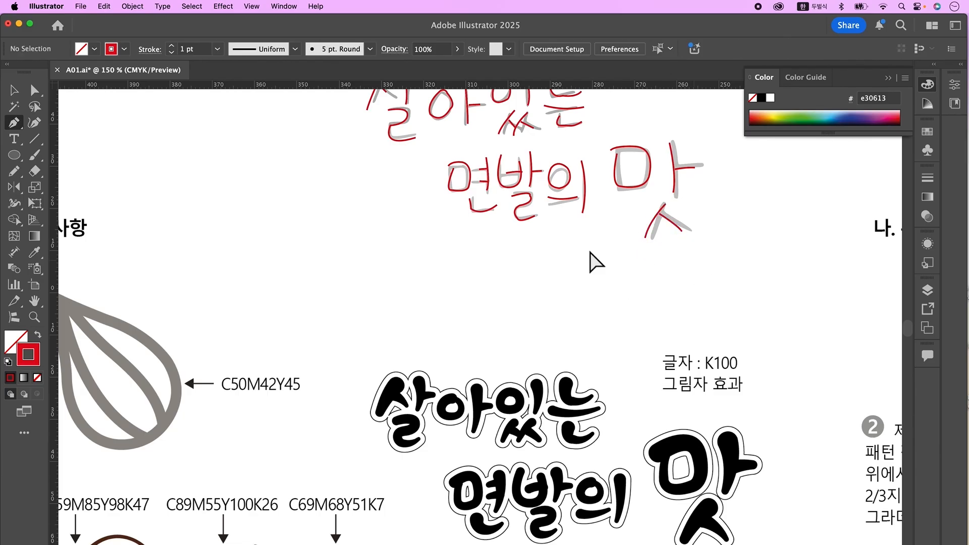
# Step: Select all the red traced lettering and move it to the left of the grey guide
pyautogui.press('super+minus')
pyautogui.click(17, 89)
pyautogui.moveTo(642, 332); pyautogui.dragTo(671, 334)
pyautogui.moveTo(360, 157); pyautogui.dragTo(378, 274)
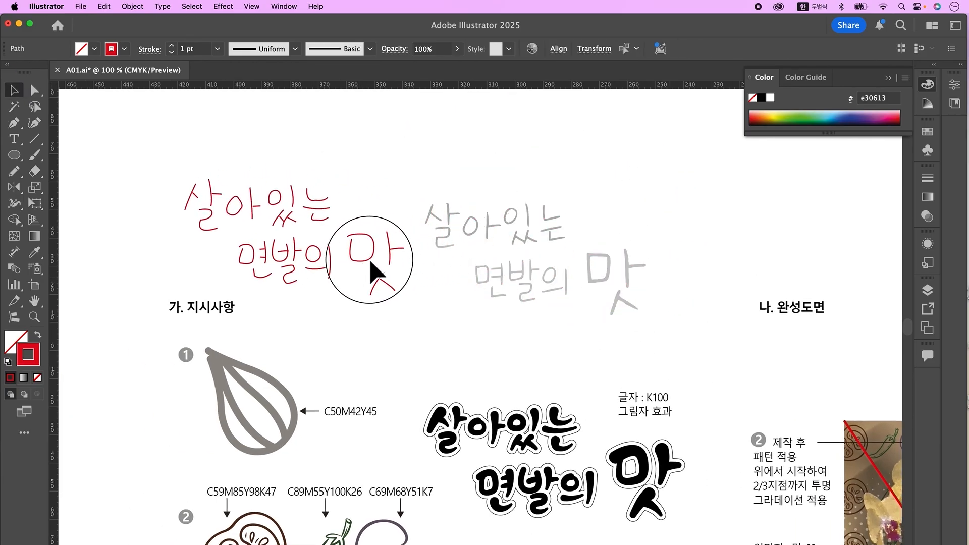
pyautogui.click(447, 292)
# Step: Unlock all objects and delete the grey guide lettering
pyautogui.click(132, 6)
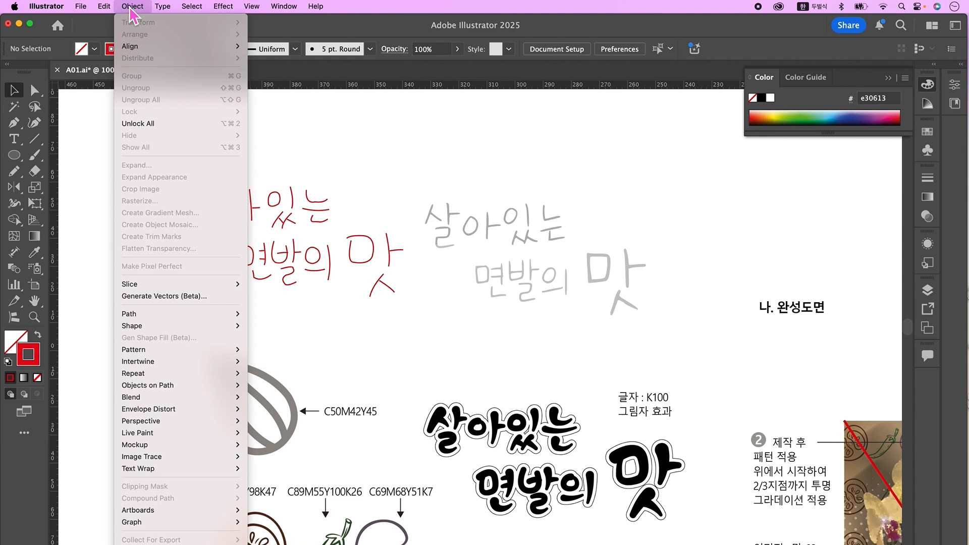
pyautogui.click(162, 124)
pyautogui.click(556, 158)
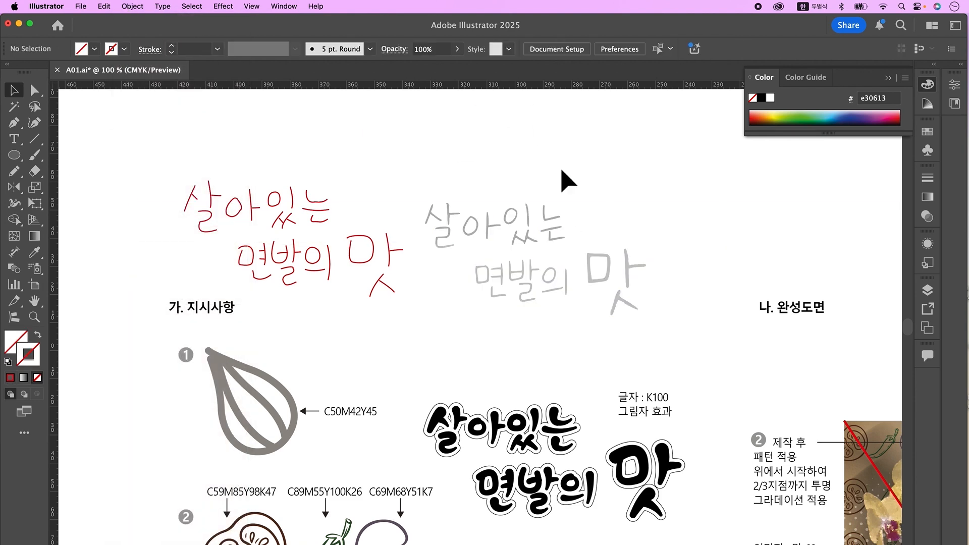
pyautogui.moveTo(443, 176); pyautogui.dragTo(697, 313)
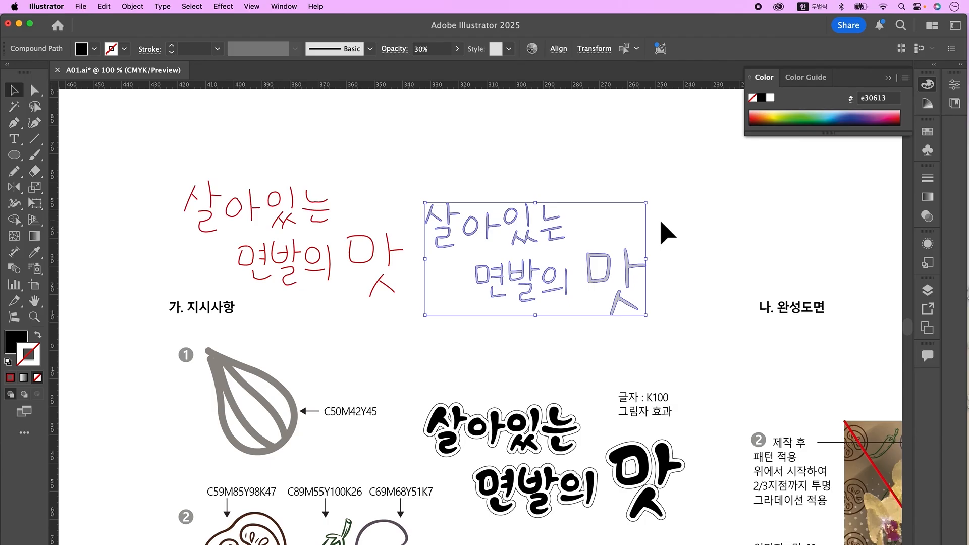
pyautogui.press('Delete')
# Step: Move the traced lettering back above the reference title and give its strokes round caps and a 4 pt weight
pyautogui.moveTo(156, 148); pyautogui.dragTo(440, 275)
pyautogui.moveTo(388, 251); pyautogui.dragTo(613, 297)
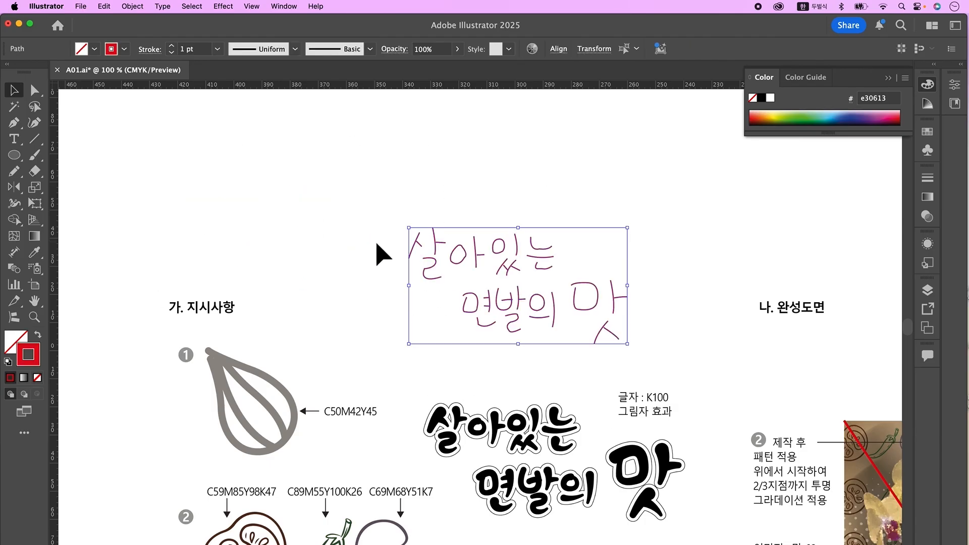
pyautogui.click(153, 54)
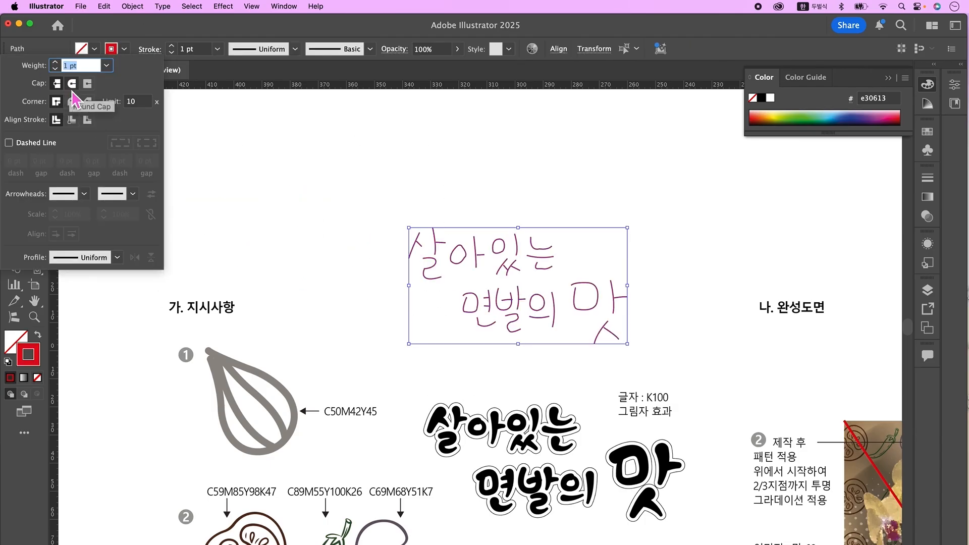
pyautogui.click(73, 89)
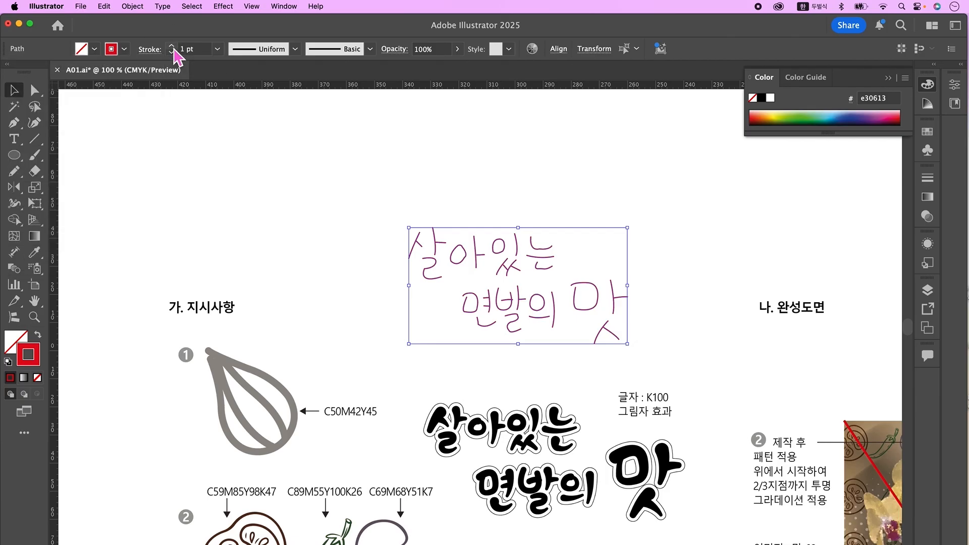
pyautogui.click(172, 47)
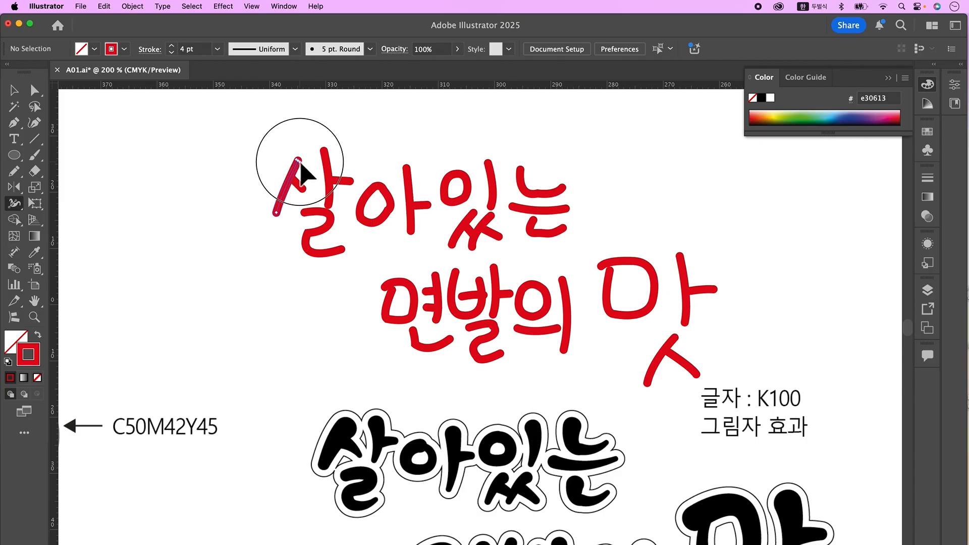
# Step: Widen the upper end of the long ㅅ stroke in "살" and taper its short right stroke with the Width tool
pyautogui.moveTo(306, 165); pyautogui.dragTo(306, 165)
pyautogui.press('a')
pyautogui.moveTo(276, 213); pyautogui.dragTo(279, 202)
pyautogui.moveTo(303, 189); pyautogui.dragTo(316, 211)
pyautogui.scroll(3, 297, 176)
pyautogui.scroll(-2, 322, 220)
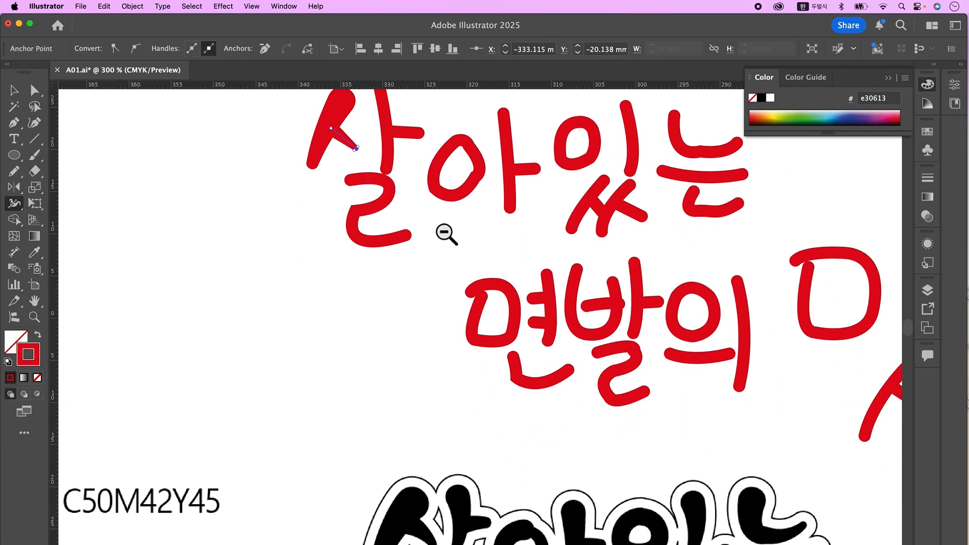
pyautogui.scroll(3, 444, 231)
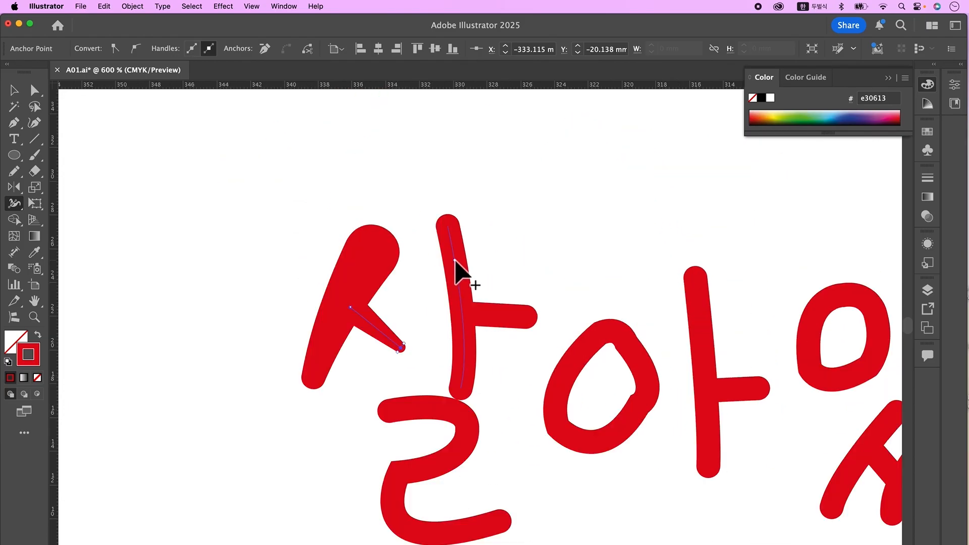
pyautogui.moveTo(456, 261); pyautogui.dragTo(469, 262)
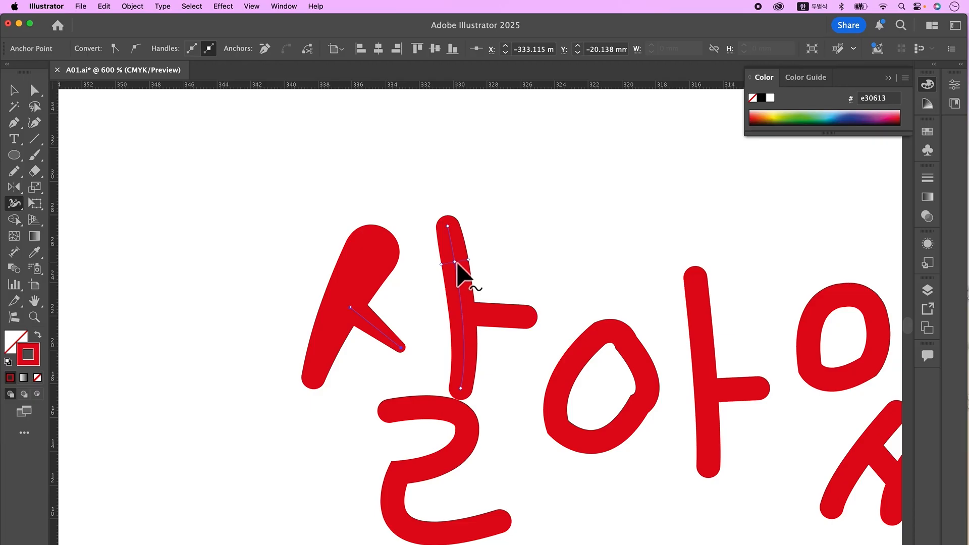
pyautogui.doubleClick(455, 262)
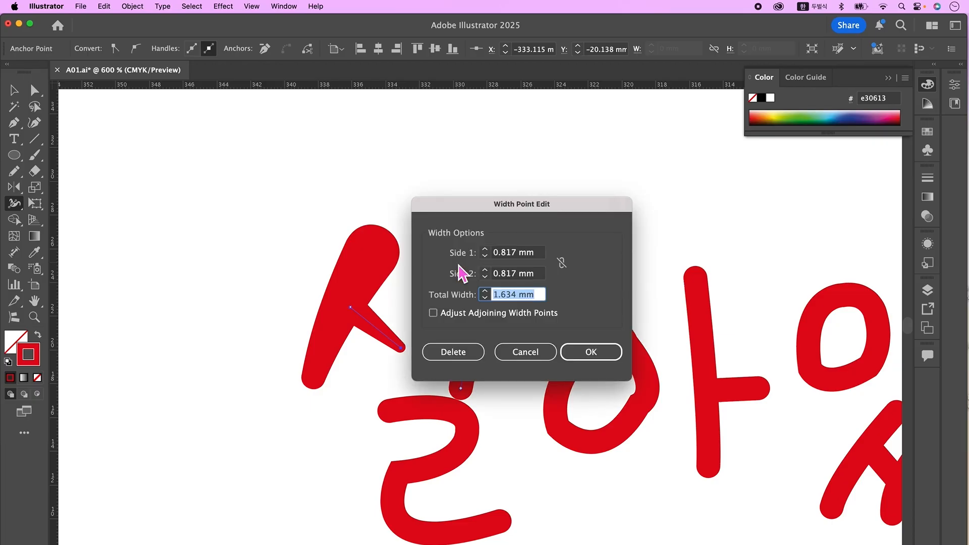
pyautogui.click(460, 359)
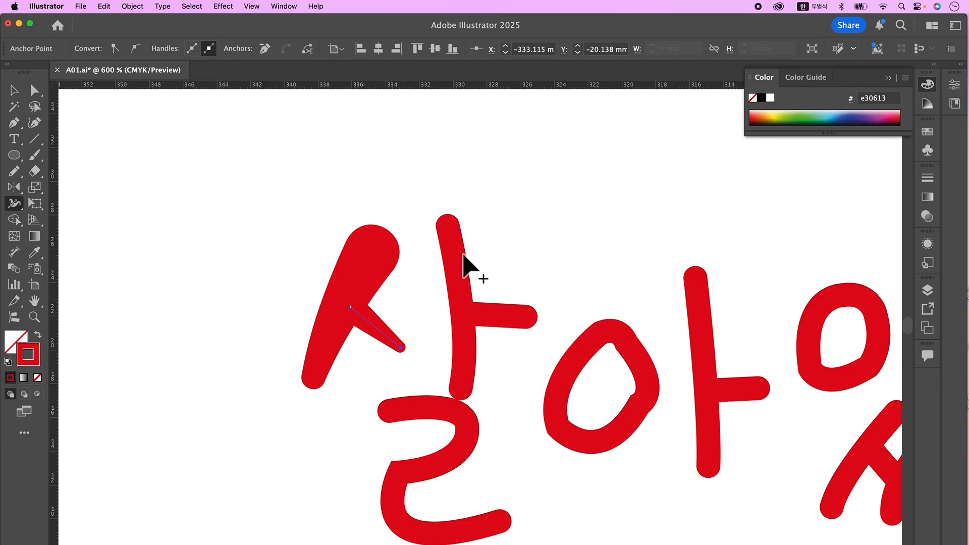
# Step: Widen the upper end and narrow the lower end of the vertical ㅏ stroke in "살", and adjust its lower anchor point
pyautogui.moveTo(459, 223); pyautogui.dragTo(465, 222)
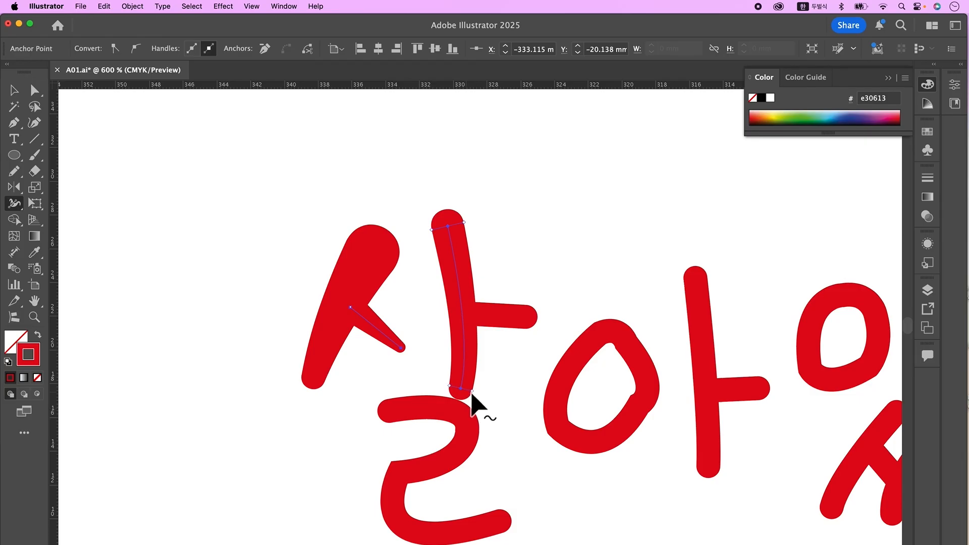
pyautogui.moveTo(468, 391); pyautogui.dragTo(467, 391)
pyautogui.scroll(-5, 512, 396)
pyautogui.press('a')
pyautogui.click(454, 286)
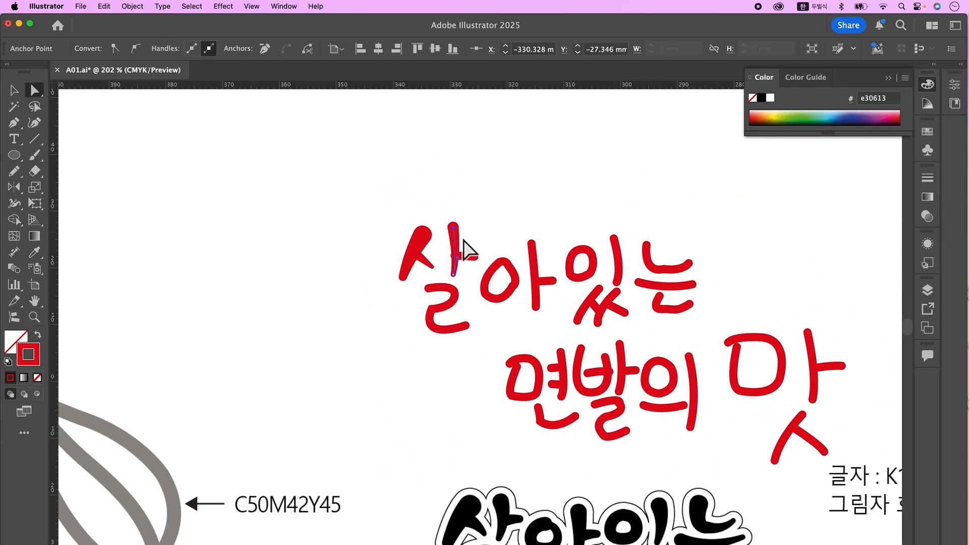
# Step: Taper the short horizontal bar of the ㅏ in "살" toward its outer end
pyautogui.scroll(3, 454, 228)
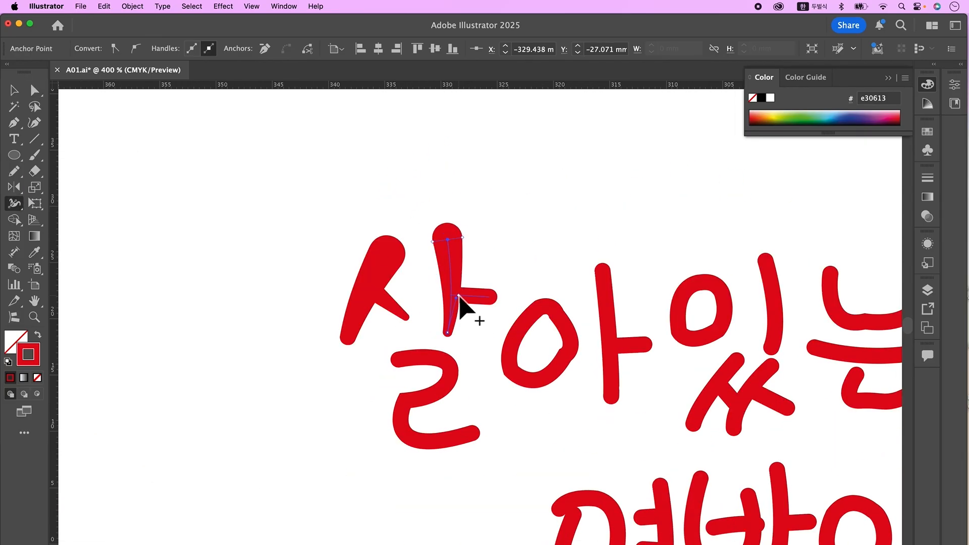
pyautogui.scroll(-3, 465, 309)
pyautogui.scroll(-2, 484, 303)
pyautogui.click(437, 206)
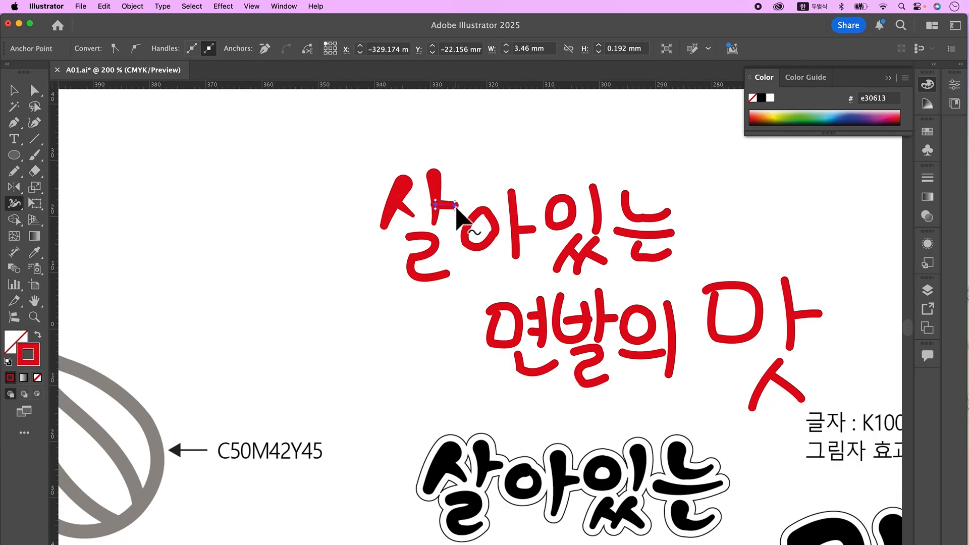
pyautogui.scroll(5, 455, 210)
pyautogui.moveTo(559, 266); pyautogui.dragTo(501, 277)
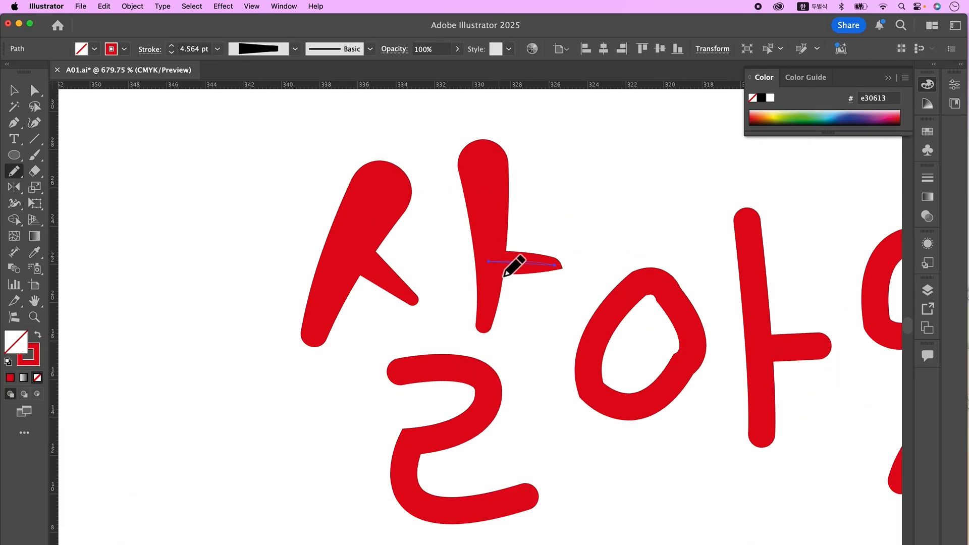
pyautogui.press('a')
pyautogui.press('super+z')
pyautogui.press('super+shift+z')
pyautogui.press('super+shift+z')
pyautogui.press('a')
pyautogui.click(523, 259)
# Step: Reshape the ㅅ and ㅏ strokes of "살" by adjusting their anchor points to follow the reference lettering
pyautogui.press('super+shift+a')
pyautogui.press('super+minus')
pyautogui.press('super+minus')
pyautogui.press('super+minus')
pyautogui.moveTo(530, 343); pyautogui.dragTo(499, 221)
pyautogui.moveTo(495, 148); pyautogui.dragTo(550, 151)
pyautogui.moveTo(469, 232); pyautogui.dragTo(439, 179)
pyautogui.moveTo(459, 216); pyautogui.dragTo(458, 211)
pyautogui.press('super+shift+a')
pyautogui.press('super+minus')
pyautogui.press('super+minus')
pyautogui.press('super+minus')
pyautogui.press('super+minus')
pyautogui.moveTo(577, 397); pyautogui.dragTo(595, 266)
pyautogui.press('super+minus')
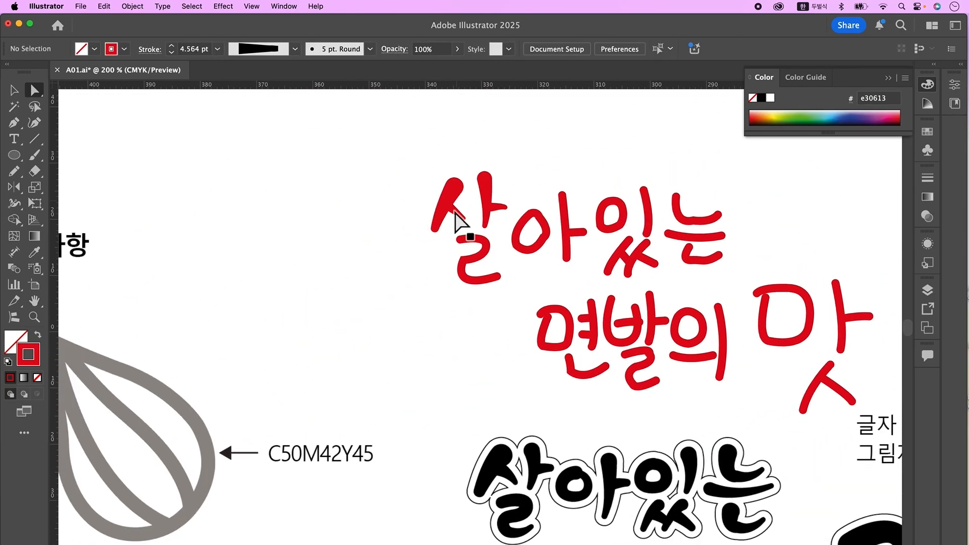
pyautogui.click(486, 184)
pyautogui.moveTo(487, 179); pyautogui.dragTo(494, 210)
pyautogui.press('a')
pyautogui.press('super+shift+a')
# Step: Thicken the ㄹ of "살" with the Width tool and smooth its curve by adjusting its anchor points
pyautogui.moveTo(496, 277); pyautogui.dragTo(497, 257)
pyautogui.click(496, 257)
pyautogui.press('n')
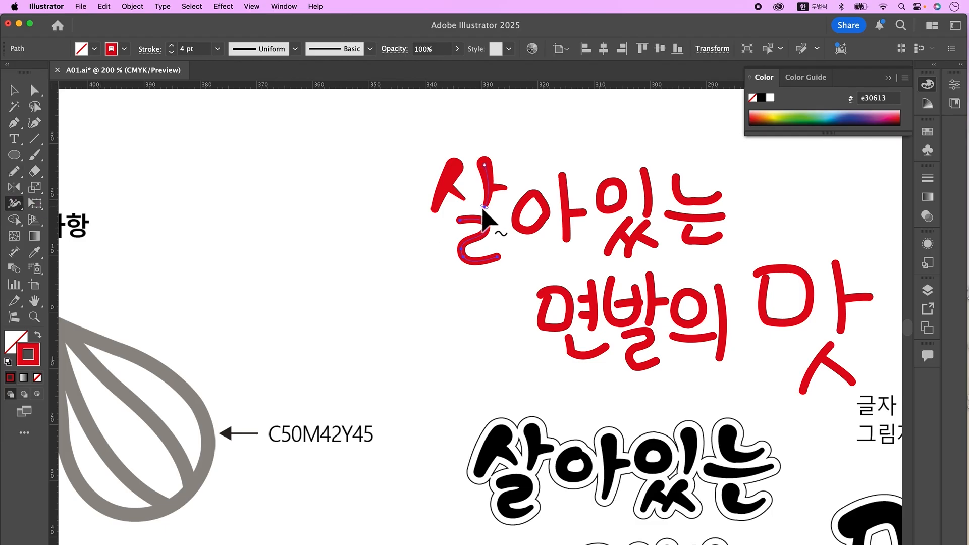
pyautogui.moveTo(461, 224)
pyautogui.mouseDown()
pyautogui.moveTo(488, 229)
pyautogui.moveTo(492, 255)
pyautogui.mouseUp()
pyautogui.press('a')
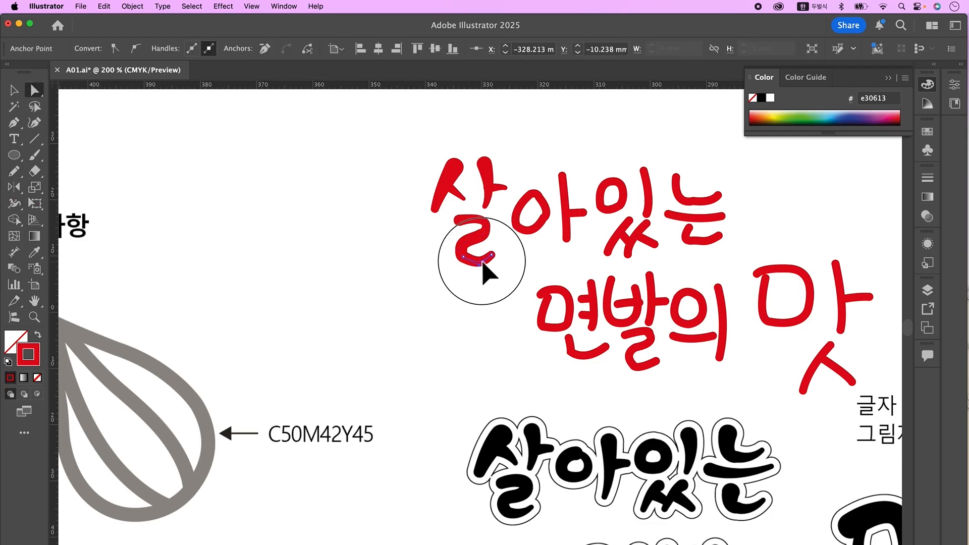
pyautogui.click(479, 264)
pyautogui.click(475, 261)
pyautogui.scroll(-1, 476, 260)
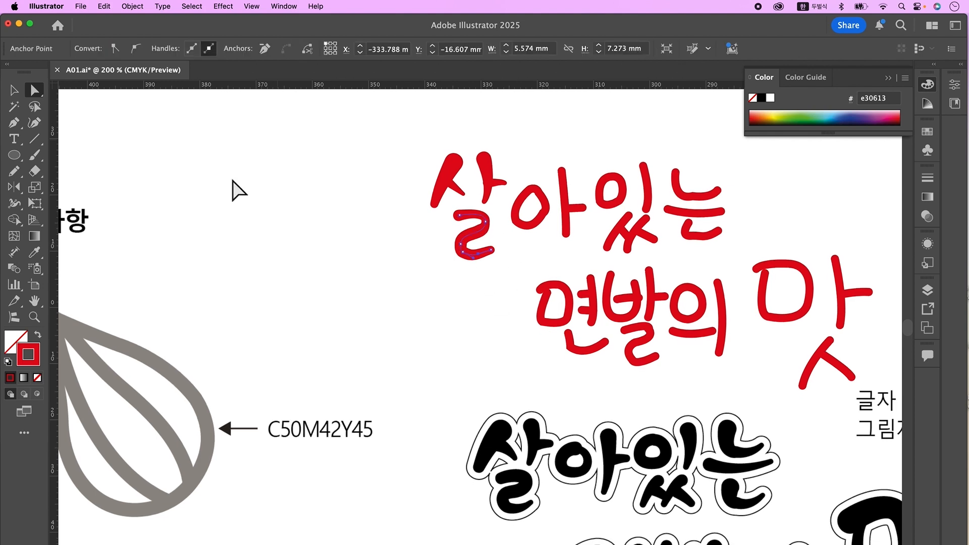
pyautogui.keyDown('super'); pyautogui.click(493, 265); pyautogui.keyUp('super')
# Step: Redraw the ㅇ of "아" as a rounder loop with the Pencil tool
pyautogui.hscroll(3, 506, 268)
pyautogui.keyDown('super'); pyautogui.click(498, 219); pyautogui.keyUp('super')
pyautogui.moveTo(479, 229)
pyautogui.mouseDown()
pyautogui.moveTo(495, 215)
pyautogui.moveTo(470, 225)
pyautogui.moveTo(475, 233)
pyautogui.moveTo(525, 194)
pyautogui.mouseUp()
pyautogui.keyDown('alt'); pyautogui.keyDown('super'); pyautogui.click(530, 406); pyautogui.keyUp('super'); pyautogui.keyUp('alt')
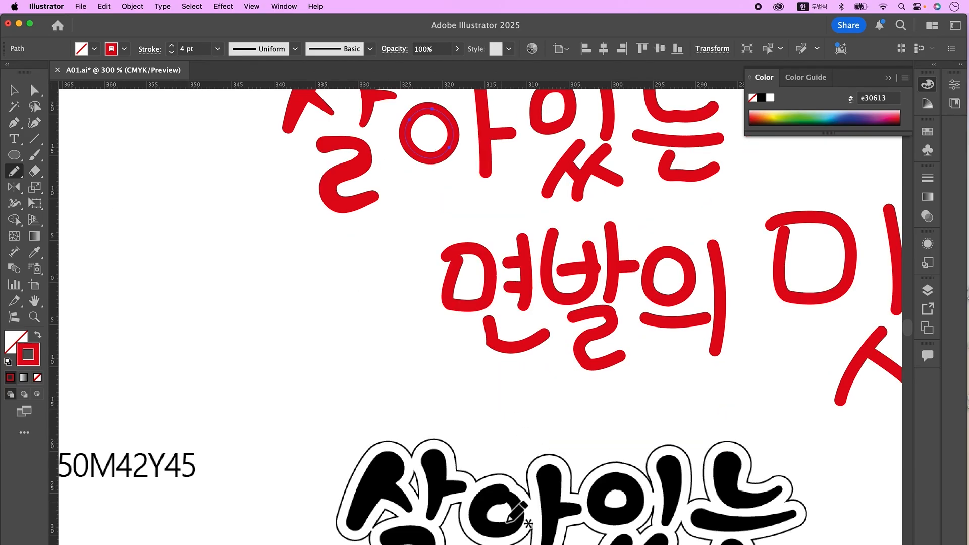
pyautogui.scroll(3, 513, 202)
pyautogui.scroll(2, 512, 199)
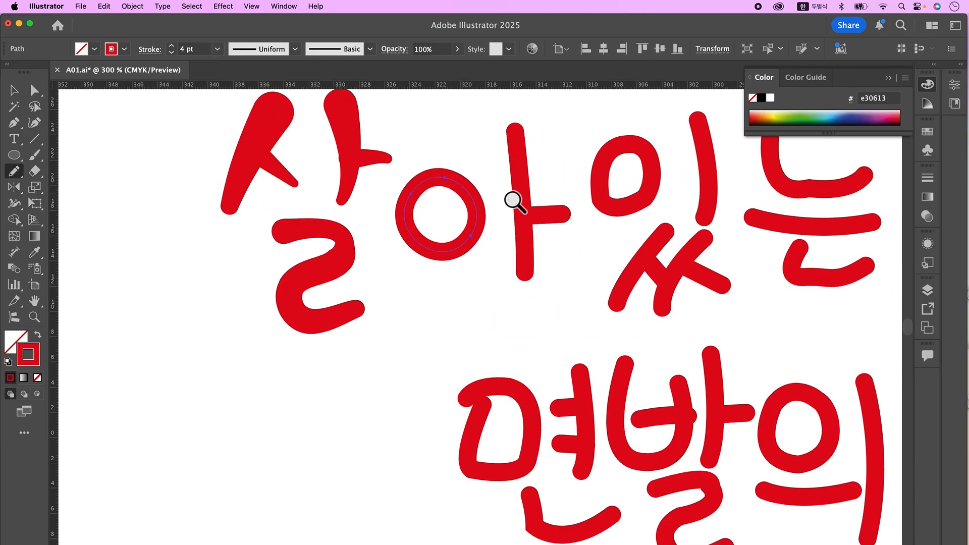
# Step: Cut the ㅇ of "아" open near its top with the Scissors tool and thicken its stroke with the Width tool
pyautogui.click(35, 170)
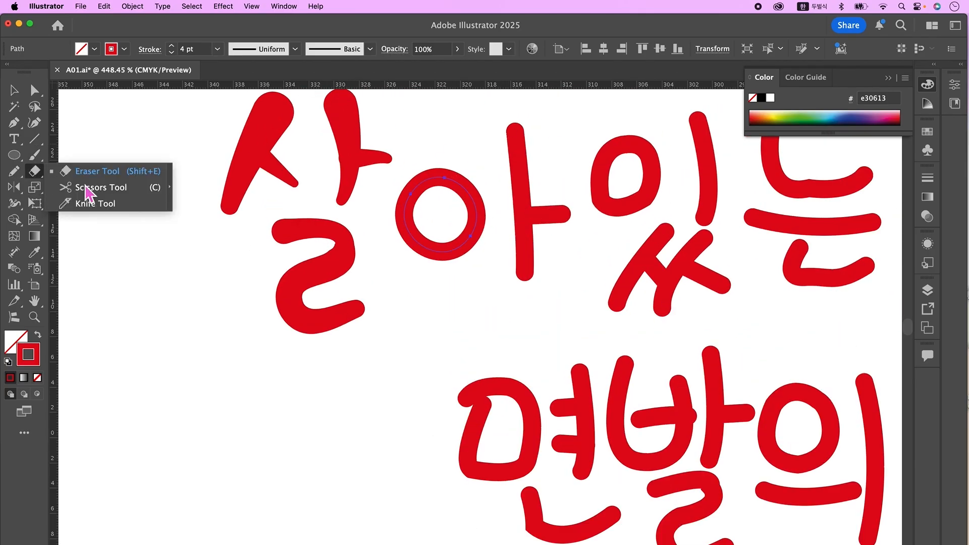
pyautogui.click(101, 187)
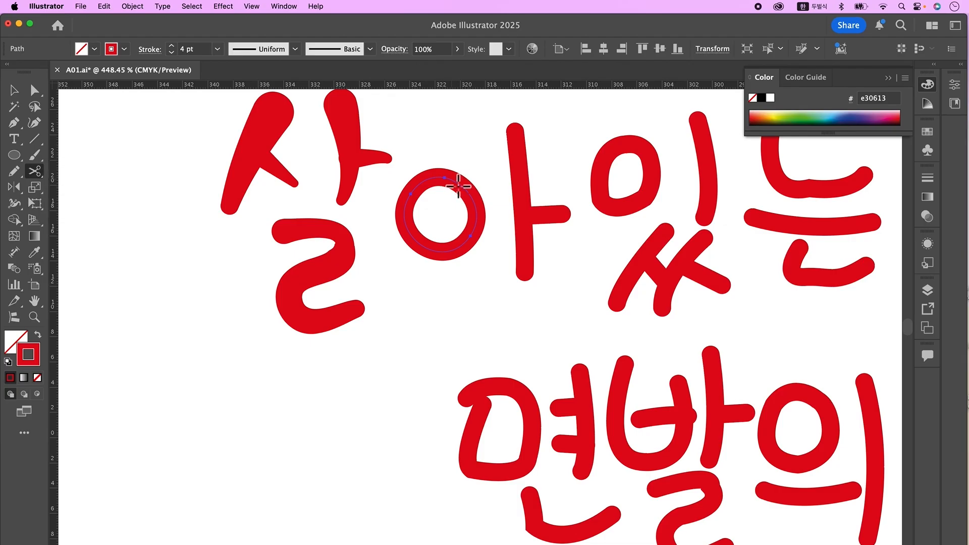
pyautogui.hotkey('shift', 'w')
pyautogui.moveTo(434, 186); pyautogui.dragTo(457, 199)
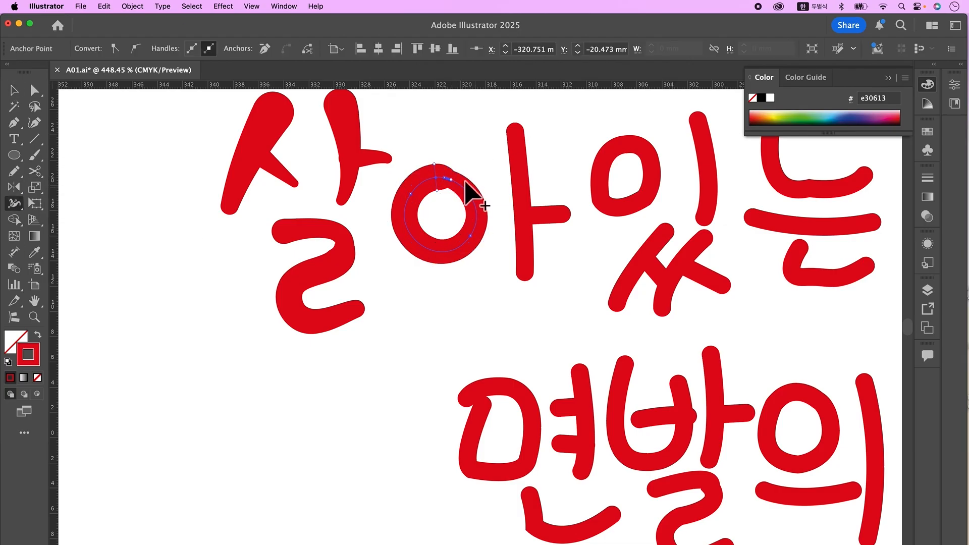
pyautogui.scroll(-2, 474, 303)
# Step: Refine the width and shape of the ㅇ in "아" to match the reference lettering
pyautogui.moveTo(497, 311); pyautogui.dragTo(449, 159)
pyautogui.click(418, 236)
pyautogui.press('super+minus')
pyautogui.click(448, 224)
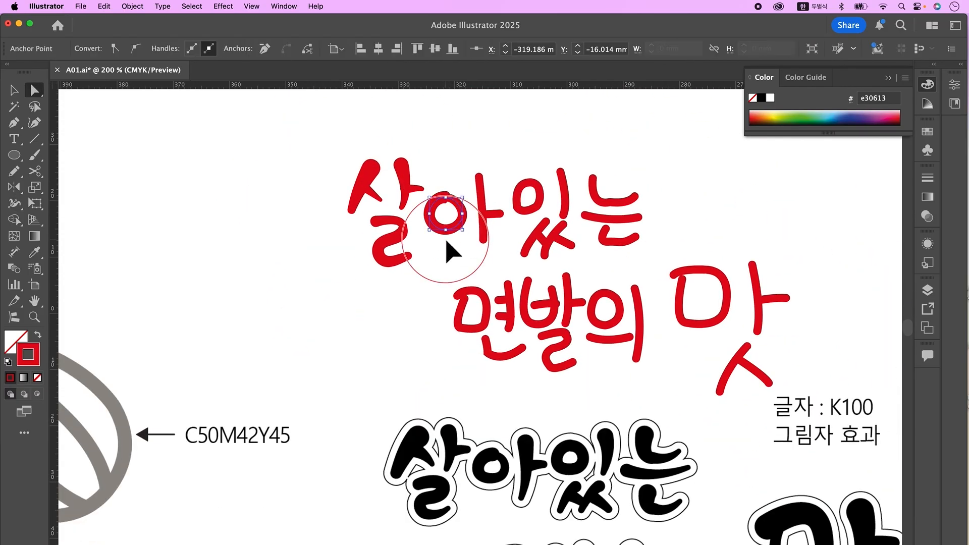
pyautogui.moveTo(445, 239); pyautogui.dragTo(442, 263)
pyautogui.click(449, 265)
pyautogui.press('v')
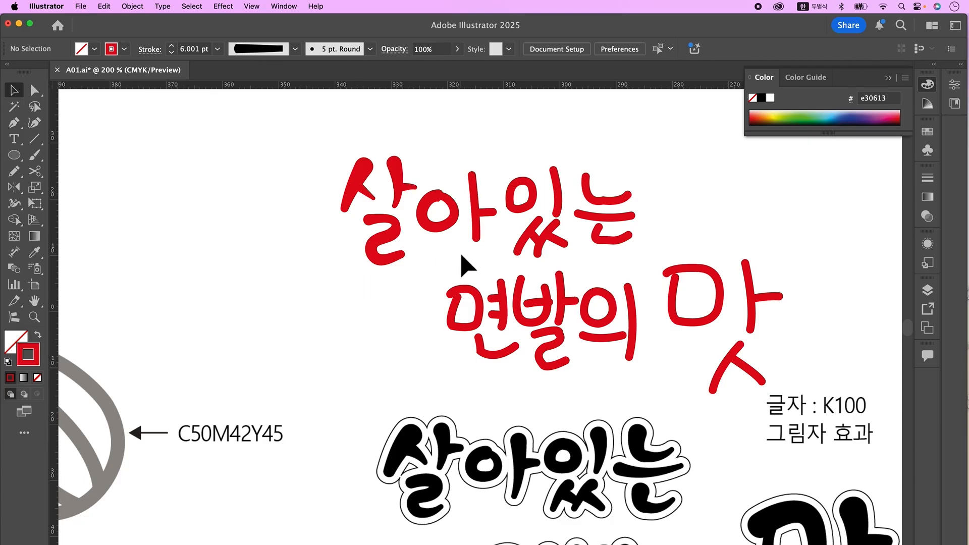
# Step: Replace the ㅏ of "아" with a copy of the tapered ㅏ from "살" and lengthen its vertical stroke
pyautogui.click(472, 174)
pyautogui.press('Delete')
pyautogui.click(397, 187)
pyautogui.press('super+z')
pyautogui.press('super+z')
pyautogui.press('Delete')
pyautogui.moveTo(399, 187); pyautogui.dragTo(468, 249)
pyautogui.press('a')
pyautogui.click(474, 159)
pyautogui.hscroll(1, 474, 159)
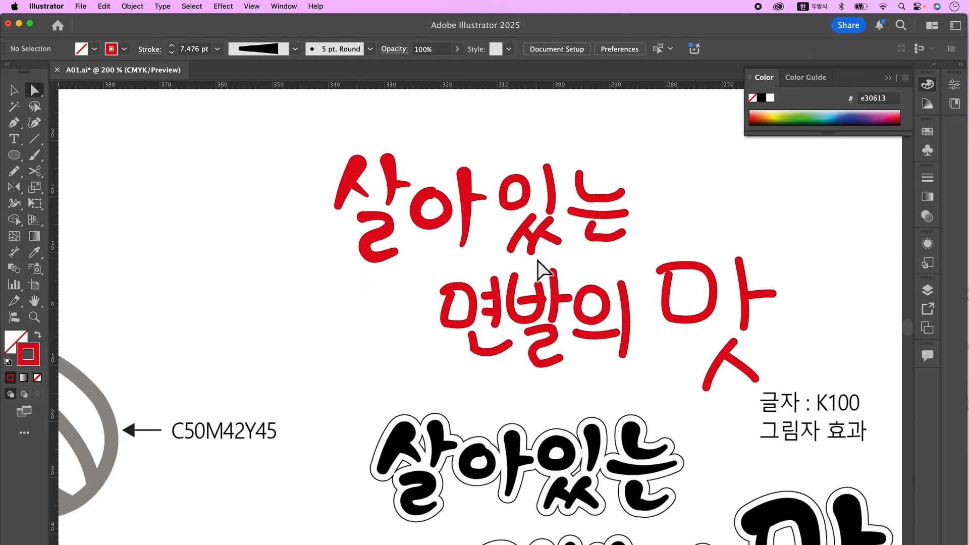
# Step: Replace the ㅇ and ㅣ of "있" with copies of the thickened ㅇ from "아" and the vertical stroke from "살"
pyautogui.press('v')
pyautogui.click(516, 207)
pyautogui.press('Delete')
pyautogui.keyDown('alt'); pyautogui.moveTo(431, 193); pyautogui.dragTo(515, 177); pyautogui.keyUp('alt')
pyautogui.hscroll(1, 510, 233)
pyautogui.click(545, 197)
pyautogui.press('Delete')
pyautogui.keyDown('alt'); pyautogui.moveTo(385, 168); pyautogui.dragTo(545, 176); pyautogui.keyUp('alt')
pyautogui.click(648, 191)
# Step: Delete one ㅅ of the ㅆ in "있", leaving a single ㅅ
pyautogui.scroll(-1, 581, 217)
pyautogui.click(527, 241)
pyautogui.press('Delete')
pyautogui.keyDown('super'); pyautogui.click(525, 246); pyautogui.keyUp('super')
pyautogui.scroll(-2, 525, 246)
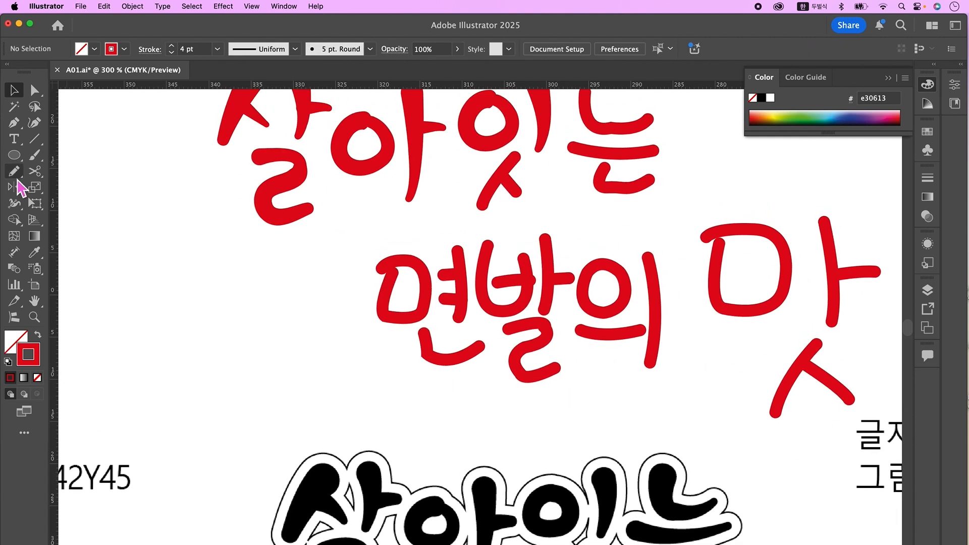
# Step: Widen the upper end and taper the lower end of the remaining ㅅ in "있", and taper its short stroke
pyautogui.moveTo(488, 207); pyautogui.dragTo(485, 207)
pyautogui.press('super+minus')
pyautogui.keyDown('super'); pyautogui.click(527, 199); pyautogui.keyUp('super')
pyautogui.press('a')
pyautogui.click(537, 250)
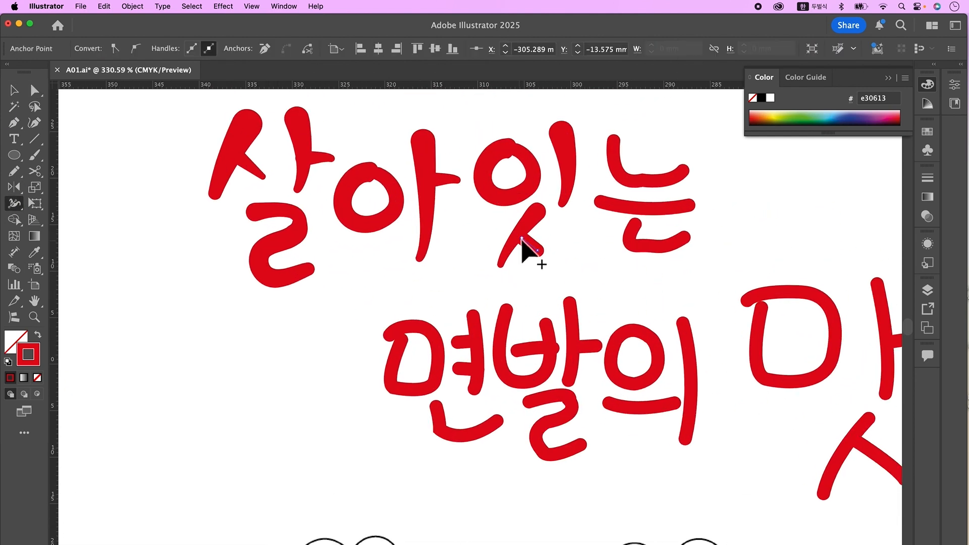
pyautogui.press('super+minus')
pyautogui.press('super+minus')
pyautogui.press('a')
pyautogui.click(435, 255)
pyautogui.click(454, 271)
pyautogui.click(483, 291)
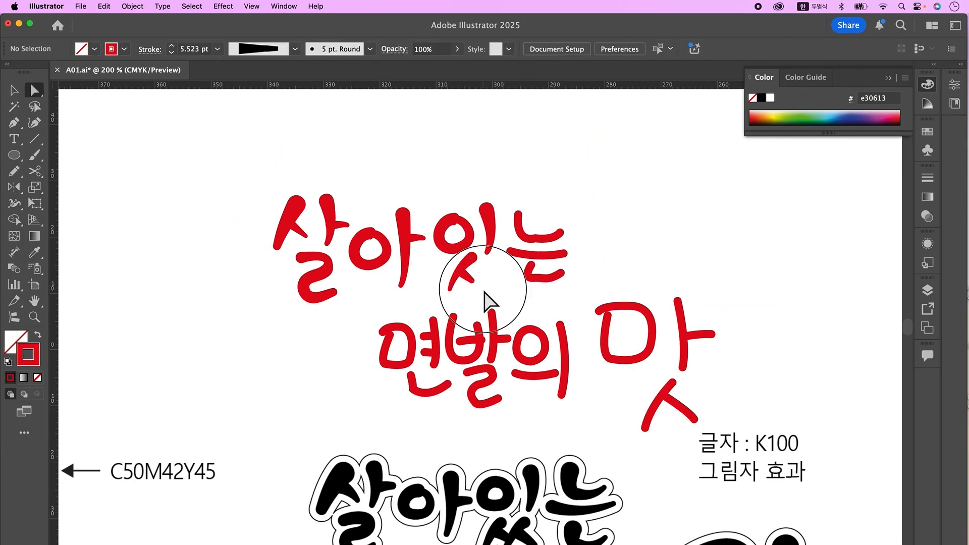
# Step: Duplicate the tapered ㅅ beside the original to rebuild the ㅆ of "있"
pyautogui.click(14, 90)
pyautogui.click(470, 261)
pyautogui.moveTo(474, 255); pyautogui.dragTo(494, 289)
pyautogui.click(488, 285)
pyautogui.press('a')
pyautogui.click(511, 290)
# Step: Reshape the upper ㄴ of "는" with a thick rounded start and a tapered end
pyautogui.click(561, 233)
pyautogui.click(569, 223)
pyautogui.press('n')
pyautogui.press('a')
pyautogui.moveTo(518, 215)
pyautogui.mouseDown()
pyautogui.moveTo(525, 211)
pyautogui.moveTo(526, 230)
pyautogui.moveTo(527, 210)
pyautogui.mouseUp()
pyautogui.hotkey('shift', 'w')
pyautogui.press('a')
pyautogui.click(554, 223)
pyautogui.click(520, 210)
pyautogui.hotkey('shift', 'w')
pyautogui.press('a')
pyautogui.click(551, 206)
pyautogui.press('v')
# Step: Replace the horizontal bar of "는" with a copy of the vertical stroke from "아" turned horizontal
pyautogui.click(537, 254)
pyautogui.press('Delete')
pyautogui.moveTo(406, 224)
pyautogui.mouseDown()
pyautogui.moveTo(590, 228)
pyautogui.moveTo(626, 263)
pyautogui.moveTo(552, 258)
pyautogui.moveTo(534, 236)
pyautogui.mouseUp()
pyautogui.doubleClick(14, 187)
pyautogui.click(308, 325)
pyautogui.press('v')
pyautogui.click(533, 235)
pyautogui.click(547, 254)
pyautogui.moveTo(585, 260); pyautogui.dragTo(531, 270)
# Step: Replace the lower ㄴ of "는" with a thick curved stroke that tapers at its end
pyautogui.press('a')
pyautogui.click(544, 279)
pyautogui.press('Delete')
pyautogui.click(17, 92)
pyautogui.press('a')
pyautogui.press('super+shift+a')
pyautogui.press('v')
# Step: Redraw and thicken the ㅁ of "면", and replace its ㅕ with a thick tapered vertical stroke
pyautogui.scroll(-5, 631, 281)
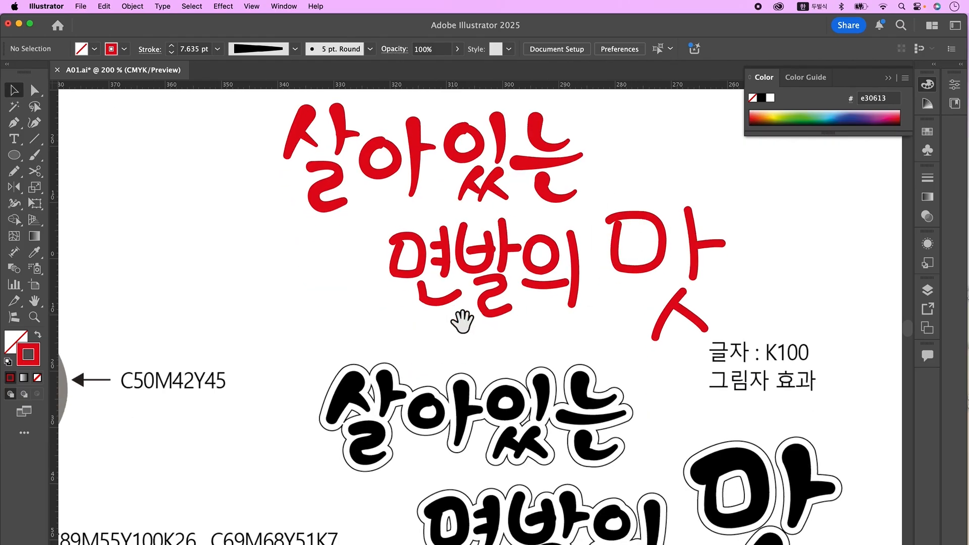
pyautogui.click(419, 286)
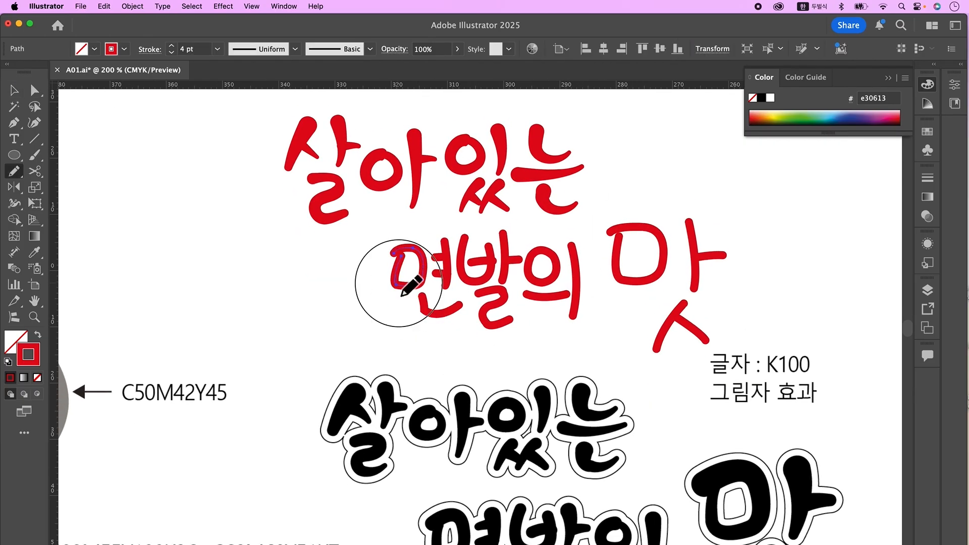
pyautogui.press('v')
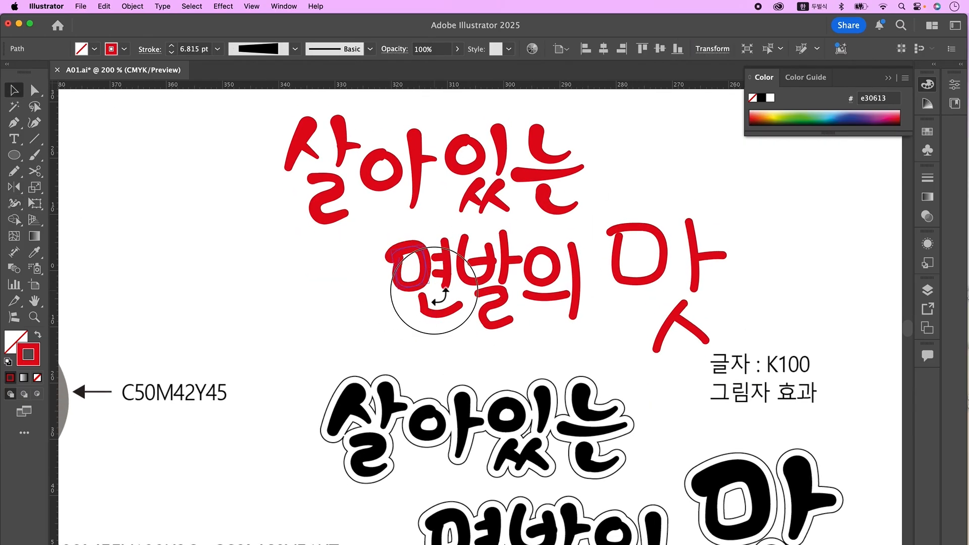
pyautogui.press('Delete')
pyautogui.moveTo(456, 254); pyautogui.dragTo(449, 253)
# Step: Select the "발의 맛" lettering and nudge it to the right, away from the first syllable of the second line
pyautogui.moveTo(736, 341); pyautogui.dragTo(489, 240)
pyautogui.press('Right')
pyautogui.press('Right')
pyautogui.press('Right')
pyautogui.press('Right')
pyautogui.press('Right')
pyautogui.press('Right')
pyautogui.press('Right')
pyautogui.press('Right')
pyautogui.press('Right')
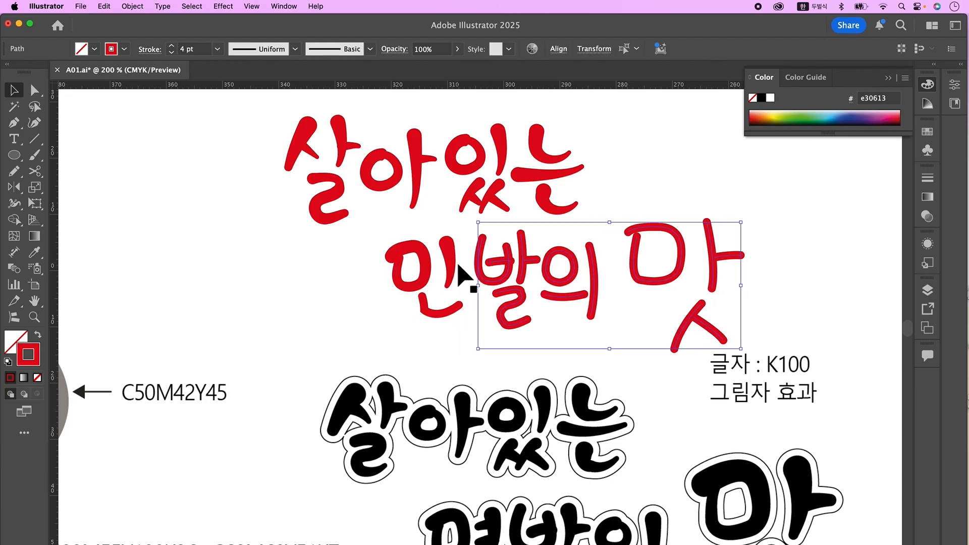
# Step: Complete the ㅕ of "면" with two short tapered horizontal strokes, using a mirrored copy of the short stroke from "살"
pyautogui.click(446, 251)
pyautogui.press('Right')
pyautogui.moveTo(353, 146)
pyautogui.mouseDown()
pyautogui.moveTo(432, 239)
pyautogui.moveTo(443, 270)
pyautogui.mouseUp()
pyautogui.doubleClick(14, 187)
pyautogui.click(323, 346)
pyautogui.click(14, 91)
pyautogui.click(450, 275)
pyautogui.press('Right')
pyautogui.press('Right')
pyautogui.click(440, 259)
pyautogui.keyDown('shift'); pyautogui.click(443, 271); pyautogui.keyUp('shift')
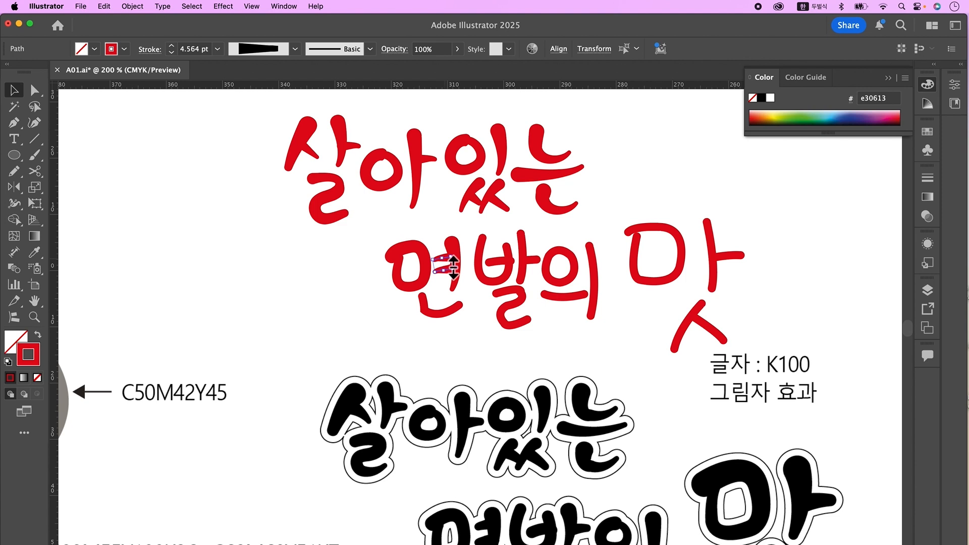
# Step: Replace the lower ㄴ of "면" with a copy of the curved stroke from "는" and reshape it to fit
pyautogui.scroll(-1, 449, 334)
pyautogui.click(428, 288)
pyautogui.press('Delete')
pyautogui.moveTo(548, 179)
pyautogui.mouseDown()
pyautogui.moveTo(423, 321)
pyautogui.moveTo(433, 294)
pyautogui.mouseUp()
pyautogui.moveTo(461, 302)
pyautogui.mouseDown()
pyautogui.moveTo(465, 290)
pyautogui.moveTo(411, 293)
pyautogui.mouseUp()
pyautogui.press('a')
pyautogui.moveTo(447, 281); pyautogui.dragTo(451, 275)
pyautogui.press('b')
pyautogui.press('v')
pyautogui.press('a')
# Step: Thicken the ㅂ of "발", shift "의" to the right and delete the thin short stroke of the ㅏ
pyautogui.moveTo(515, 309); pyautogui.dragTo(480, 303)
pyautogui.press('v')
pyautogui.click(456, 245)
pyautogui.moveTo(460, 202); pyautogui.dragTo(457, 211)
pyautogui.click(15, 90)
pyautogui.moveTo(556, 287)
pyautogui.mouseDown()
pyautogui.moveTo(521, 244)
pyautogui.moveTo(540, 244)
pyautogui.mouseUp()
pyautogui.click(486, 224)
pyautogui.press('Delete')
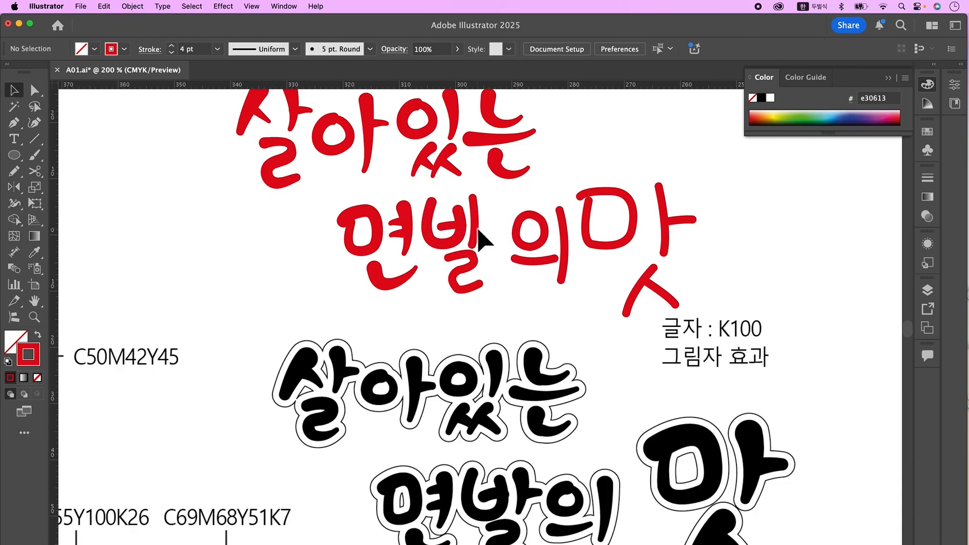
# Step: Replace the thin ㅏ and ㄹ of "발" with thick copies of the strokes from "살" and adjust their shape
pyautogui.click(474, 230)
pyautogui.press('Delete')
pyautogui.moveTo(289, 164); pyautogui.dragTo(489, 270)
pyautogui.click(454, 282)
pyautogui.press('Delete')
pyautogui.moveTo(492, 210); pyautogui.dragTo(483, 215)
pyautogui.click(482, 222)
pyautogui.press('super+shift+a')
pyautogui.moveTo(477, 292); pyautogui.dragTo(470, 301)
pyautogui.moveTo(472, 298); pyautogui.dragTo(480, 262)
pyautogui.press('a')
pyautogui.click(488, 264)
pyautogui.moveTo(482, 248); pyautogui.dragTo(461, 259)
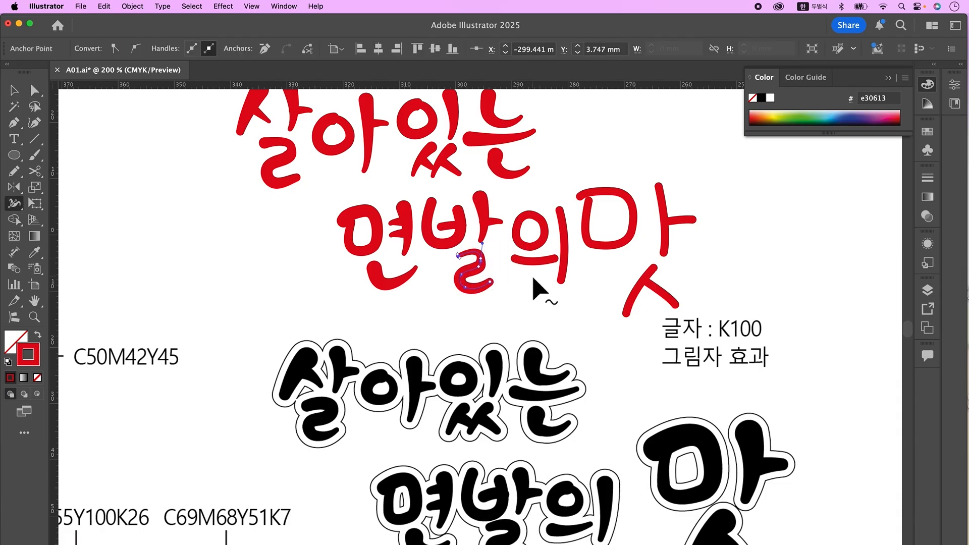
# Step: Replace the thin strokes of "의" with a copied thick ㅇ and a mirrored tapered stroke from "살" as the ㅡ
pyautogui.press('super+shift+a')
pyautogui.press('n')
pyautogui.click(481, 258)
pyautogui.moveTo(556, 297)
pyautogui.mouseDown()
pyautogui.moveTo(518, 296)
pyautogui.moveTo(507, 320)
pyautogui.mouseUp()
pyautogui.press('v')
pyautogui.click(381, 154)
pyautogui.moveTo(480, 225); pyautogui.dragTo(525, 298)
pyautogui.press('Delete')
pyautogui.keyDown('alt'); pyautogui.moveTo(381, 154); pyautogui.dragTo(496, 258); pyautogui.keyUp('alt')
pyautogui.click(505, 300)
pyautogui.click(243, 133)
pyautogui.keyDown('alt'); pyautogui.moveTo(243, 132); pyautogui.dragTo(499, 284); pyautogui.keyUp('alt')
pyautogui.press('o')
pyautogui.press('Return')
pyautogui.press('Return')
pyautogui.press('v')
pyautogui.click(500, 283)
# Step: Move "맛" farther right and complete "의" with a copied vertical stroke from "있", reshaped to taper at its lower end
pyautogui.click(597, 300)
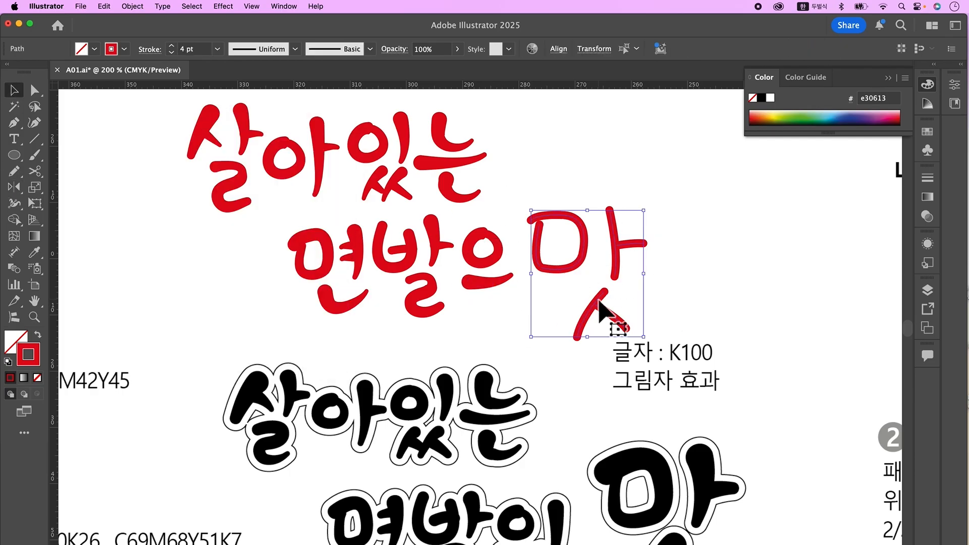
pyautogui.moveTo(597, 300); pyautogui.dragTo(676, 299)
pyautogui.keyDown('alt'); pyautogui.moveTo(405, 154); pyautogui.dragTo(523, 261); pyautogui.keyUp('alt')
pyautogui.press('a')
pyautogui.moveTo(535, 304); pyautogui.dragTo(514, 258)
pyautogui.moveTo(519, 263); pyautogui.dragTo(516, 287)
pyautogui.hotkey('shift', 'w')
pyautogui.moveTo(526, 227); pyautogui.dragTo(529, 228)
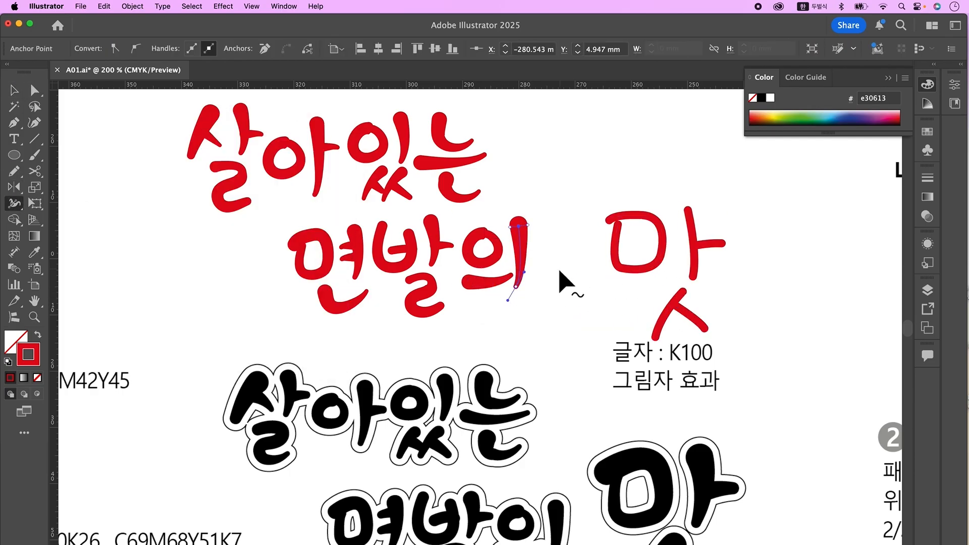
# Step: Replace the thin ㅁ of "맛" with a copy of the thick ㅁ from "면"
pyautogui.press('v')
pyautogui.hscroll(1, 589, 207)
pyautogui.click(589, 207)
pyautogui.keyDown('alt'); pyautogui.moveTo(307, 271); pyautogui.dragTo(591, 246); pyautogui.keyUp('alt')
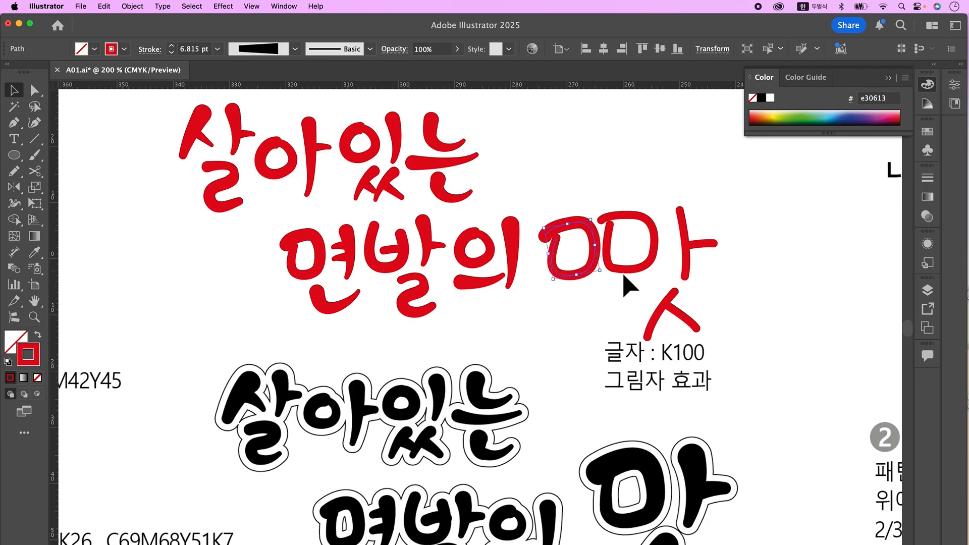
pyautogui.click(624, 273)
pyautogui.press('Delete')
# Step: Enlarge and reposition the new ㅁ of "맛" and increase its stroke weight
pyautogui.keyDown('alt'); pyautogui.keyDown('super'); pyautogui.click(579, 304); pyautogui.keyUp('super'); pyautogui.keyUp('alt')
pyautogui.moveTo(579, 303); pyautogui.dragTo(638, 261)
pyautogui.keyDown('shift'); pyautogui.moveTo(523, 257); pyautogui.dragTo(526, 269); pyautogui.keyUp('shift')
pyautogui.press('a')
pyautogui.click(573, 278)
pyautogui.press('v')
pyautogui.click(507, 237)
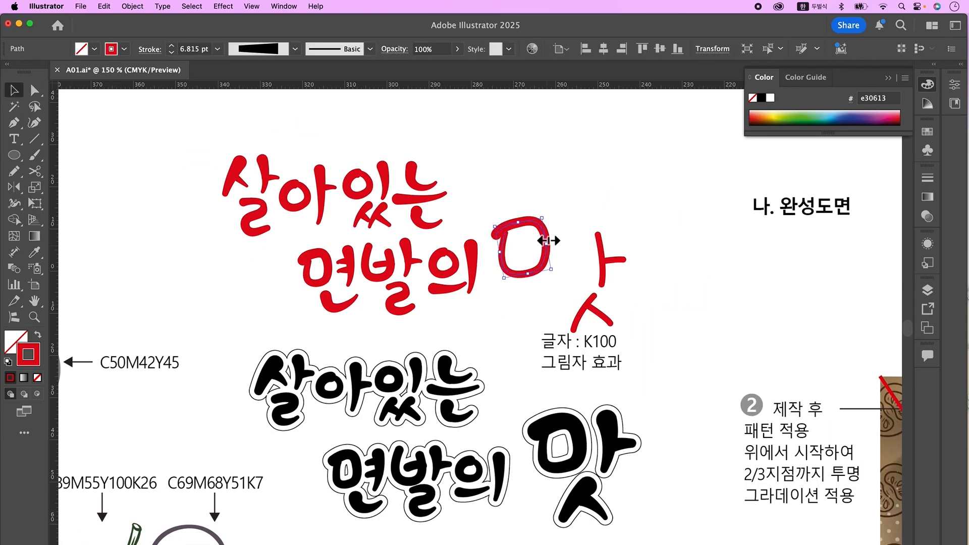
pyautogui.doubleClick(172, 46)
pyautogui.click(554, 297)
# Step: Replace the thin ㅏ of "맛" with copied tapered strokes, enlarged and given a heavier stroke weight
pyautogui.moveTo(249, 151)
pyautogui.mouseDown()
pyautogui.moveTo(270, 176)
pyautogui.moveTo(576, 229)
pyautogui.mouseUp()
pyautogui.moveTo(590, 236); pyautogui.dragTo(604, 263)
pyautogui.press('Delete')
pyautogui.moveTo(559, 212); pyautogui.dragTo(580, 242)
pyautogui.keyDown('shift'); pyautogui.moveTo(583, 246); pyautogui.dragTo(611, 321); pyautogui.keyUp('shift')
pyautogui.moveTo(584, 213); pyautogui.dragTo(590, 238)
pyautogui.click(172, 46)
pyautogui.press('super+z')
pyautogui.click(571, 232)
pyautogui.doubleClick(171, 46)
pyautogui.click(172, 46)
pyautogui.click(590, 235)
pyautogui.click(589, 250)
pyautogui.doubleClick(171, 46)
# Step: Replace the thin ㅅ of "맛" with a copied tapered ㅅ from "있" and fit it under the ㅏ
pyautogui.moveTo(570, 290); pyautogui.dragTo(610, 323)
pyautogui.press('Delete')
pyautogui.moveTo(398, 231)
pyautogui.mouseDown()
pyautogui.moveTo(388, 208)
pyautogui.moveTo(552, 321)
pyautogui.mouseUp()
pyautogui.moveTo(588, 374); pyautogui.dragTo(552, 323)
pyautogui.moveTo(552, 322)
pyautogui.mouseDown()
pyautogui.moveTo(553, 297)
pyautogui.moveTo(582, 326)
pyautogui.moveTo(556, 306)
pyautogui.moveTo(527, 315)
pyautogui.moveTo(568, 310)
pyautogui.mouseUp()
pyautogui.press('a')
pyautogui.click(530, 319)
pyautogui.press('super+space')
pyautogui.moveTo(567, 311); pyautogui.dragTo(576, 314)
pyautogui.press('a')
pyautogui.press('super+minus')
pyautogui.press('super+minus')
pyautogui.press('super+minus')
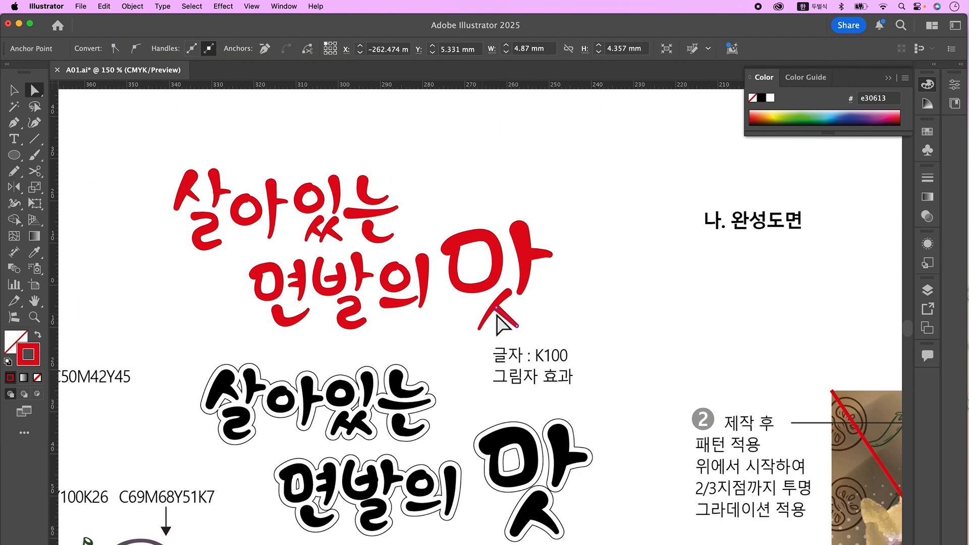
# Step: Rebuild the ㅅ of "맛" by replacing one leg with a mirrored copy of the other, and increase both stroke weights
pyautogui.press('n')
pyautogui.click(14, 91)
pyautogui.press('Delete')
pyautogui.moveTo(492, 309)
pyautogui.mouseDown()
pyautogui.moveTo(525, 329)
pyautogui.moveTo(499, 309)
pyautogui.moveTo(479, 332)
pyautogui.mouseUp()
pyautogui.doubleClick(14, 187)
pyautogui.click(329, 356)
pyautogui.click(14, 90)
pyautogui.click(566, 327)
pyautogui.click(517, 321)
pyautogui.keyDown('shift'); pyautogui.click(489, 312); pyautogui.keyUp('shift')
pyautogui.doubleClick(172, 46)
pyautogui.tripleClick(172, 46)
pyautogui.click(537, 369)
# Step: Refine the anchor points and stroke widths of the ㅅ legs in "맛" so they join and taper smoothly
pyautogui.press('a')
pyautogui.click(503, 310)
pyautogui.press('v')
pyautogui.moveTo(566, 357); pyautogui.dragTo(489, 316)
pyautogui.moveTo(498, 309)
pyautogui.mouseDown()
pyautogui.moveTo(498, 324)
pyautogui.moveTo(508, 306)
pyautogui.mouseUp()
pyautogui.click(507, 330)
pyautogui.hotkey('shift', 'w')
pyautogui.press('a')
pyautogui.click(499, 315)
pyautogui.click(483, 323)
pyautogui.click(14, 203)
pyautogui.moveTo(475, 338); pyautogui.dragTo(476, 332)
pyautogui.press('a')
pyautogui.click(502, 317)
pyautogui.press('v')
pyautogui.click(454, 158)
# Step: Nudge the syllable "맛" to the right, away from "면발의"
pyautogui.press('super+minus')
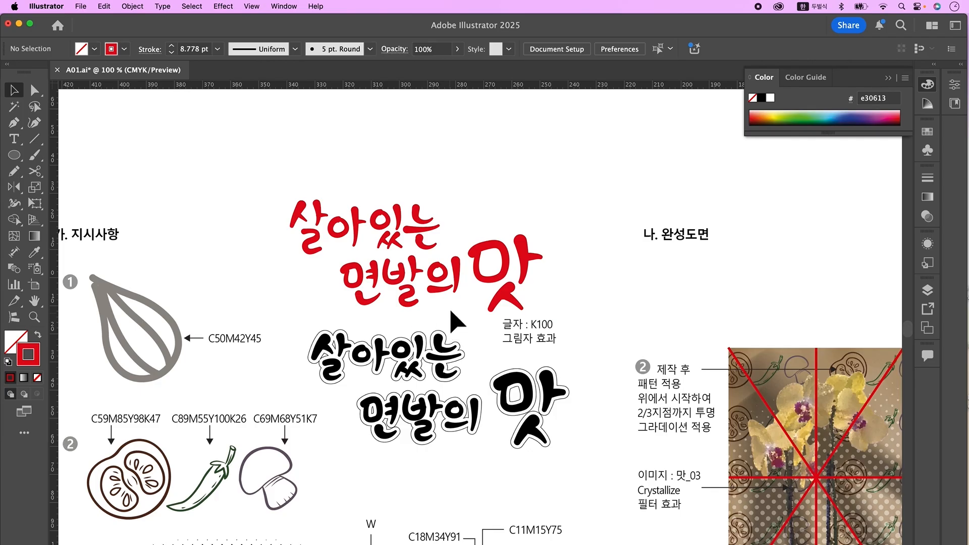
pyautogui.click(453, 291)
pyautogui.moveTo(548, 228); pyautogui.dragTo(460, 298)
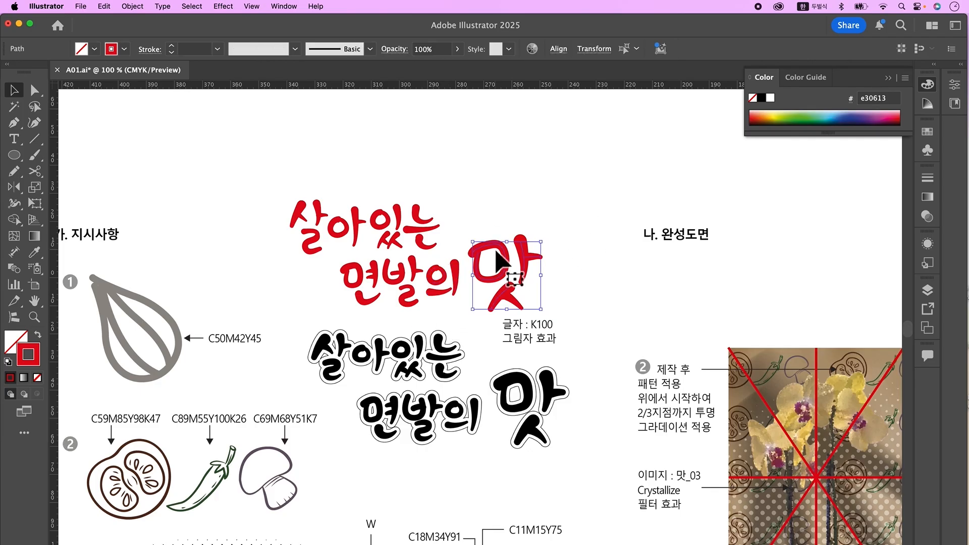
pyautogui.press('Right')
pyautogui.press('Right')
pyautogui.press('Right')
pyautogui.press('Right')
pyautogui.press('Right')
pyautogui.press('Right')
pyautogui.click(576, 321)
pyautogui.moveTo(565, 331); pyautogui.dragTo(583, 341)
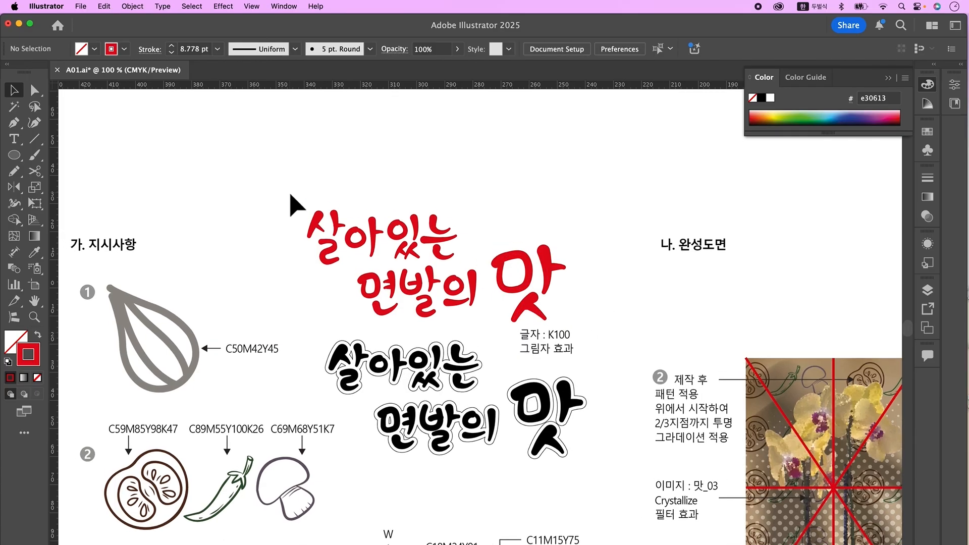
# Step: Nudge "면발의" slightly down, away from the first line of the title
pyautogui.moveTo(353, 278); pyautogui.dragTo(482, 326)
pyautogui.press('Down')
pyautogui.press('Down')
# Step: Change the title lettering's stroke colour to C 0%, M 0%, Y 0%, K 100%
pyautogui.moveTo(346, 273); pyautogui.dragTo(447, 346)
pyautogui.click(457, 335)
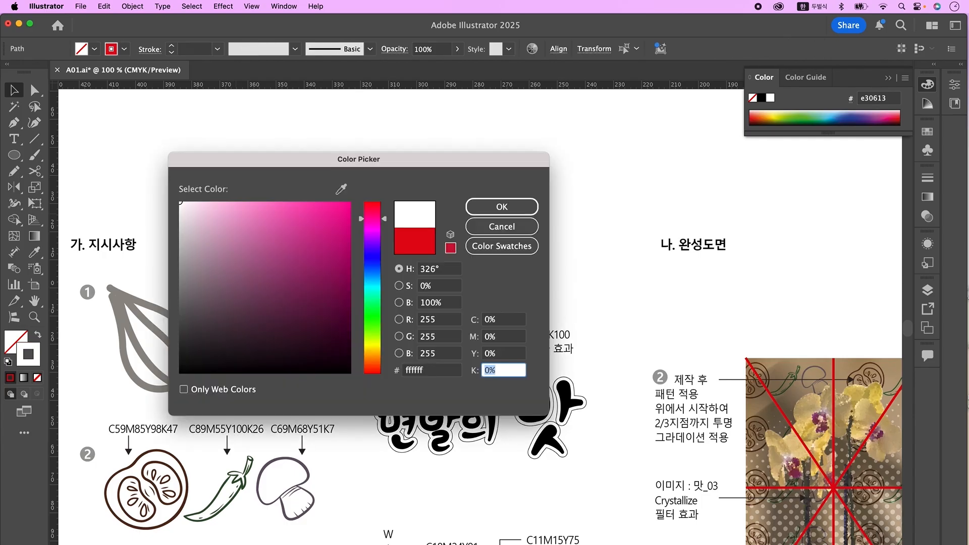
pyautogui.write('100')
pyautogui.press('Return')
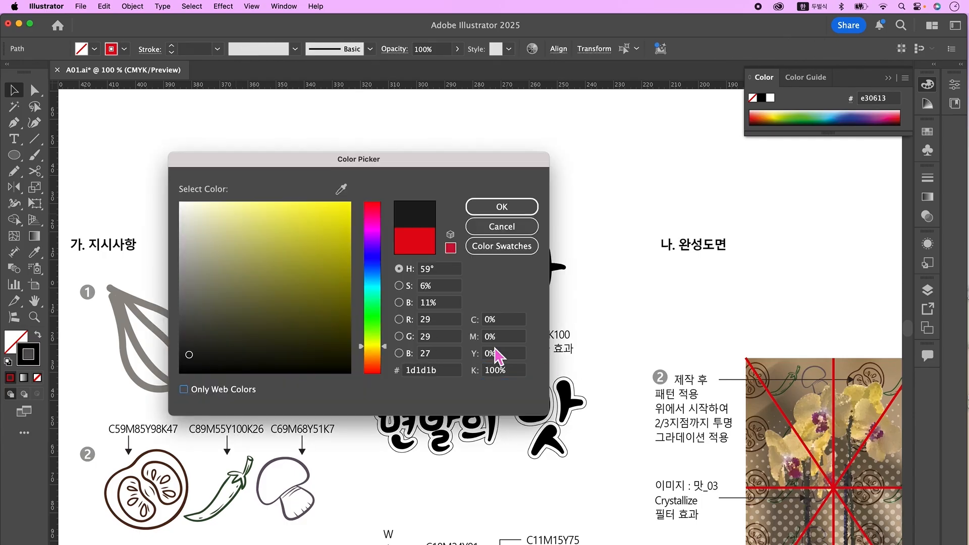
pyautogui.click(490, 212)
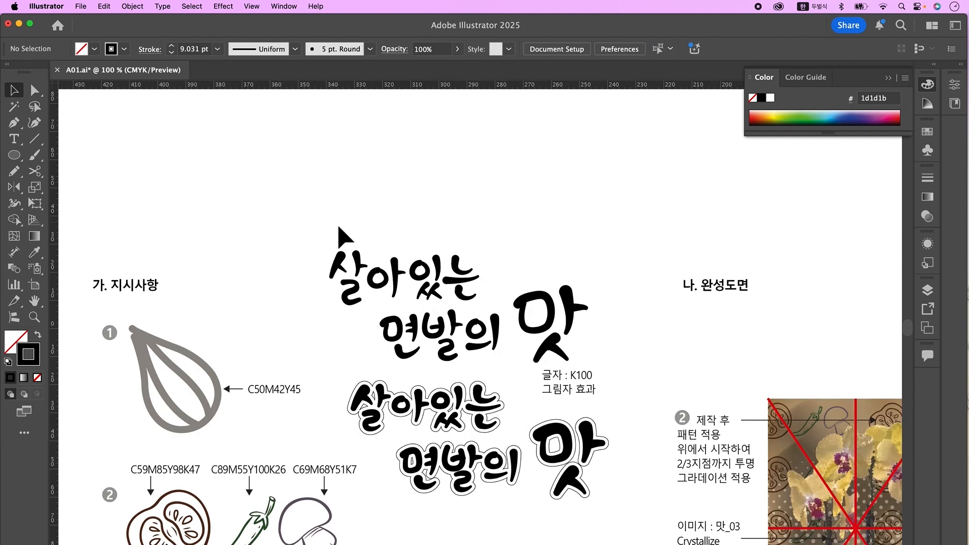
# Step: Place a spare copy of the whole black title in the empty area above the "가. 지시사항" heading
pyautogui.moveTo(321, 209); pyautogui.dragTo(620, 370)
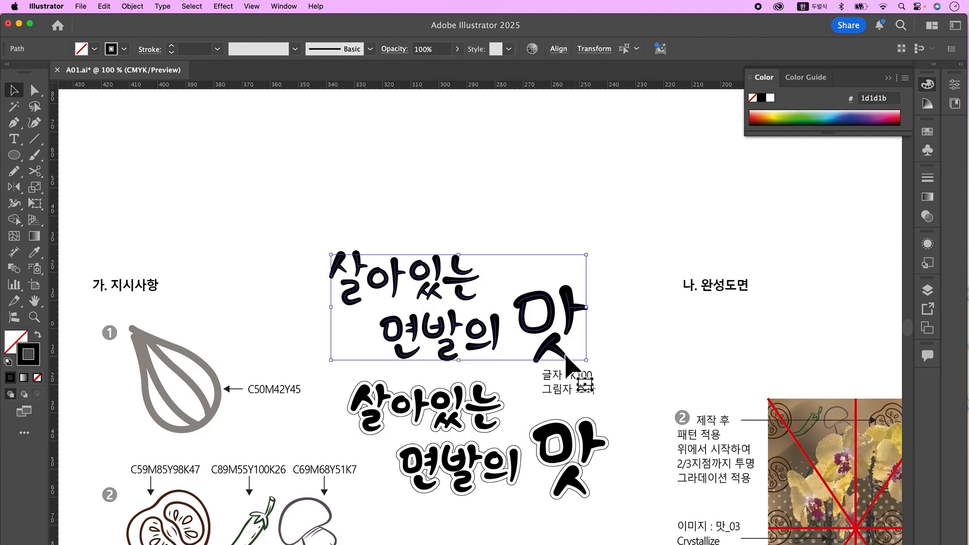
pyautogui.moveTo(432, 343); pyautogui.dragTo(162, 190)
pyautogui.click(564, 317)
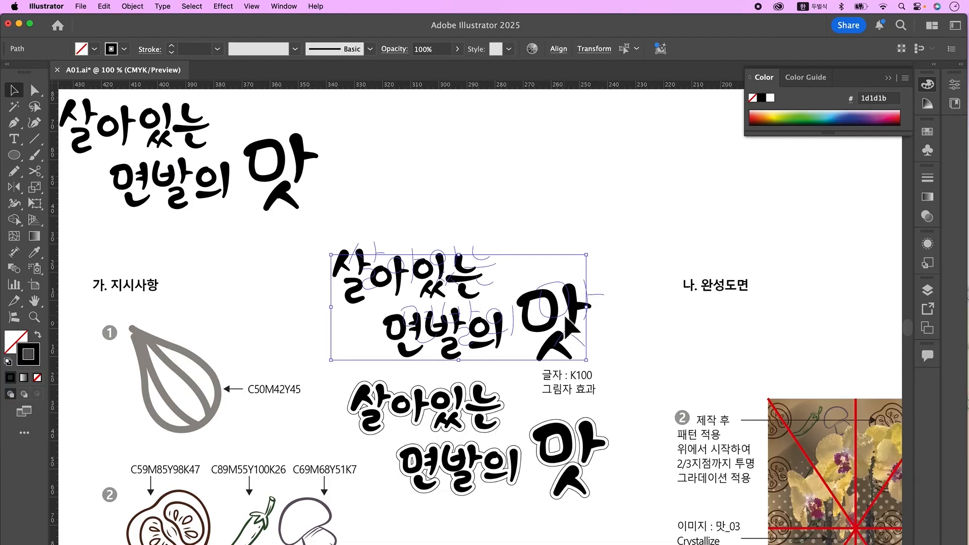
# Step: Reposition the working title directly above the reference lettering and convert its strokes to outlines
pyautogui.moveTo(547, 330); pyautogui.dragTo(564, 316)
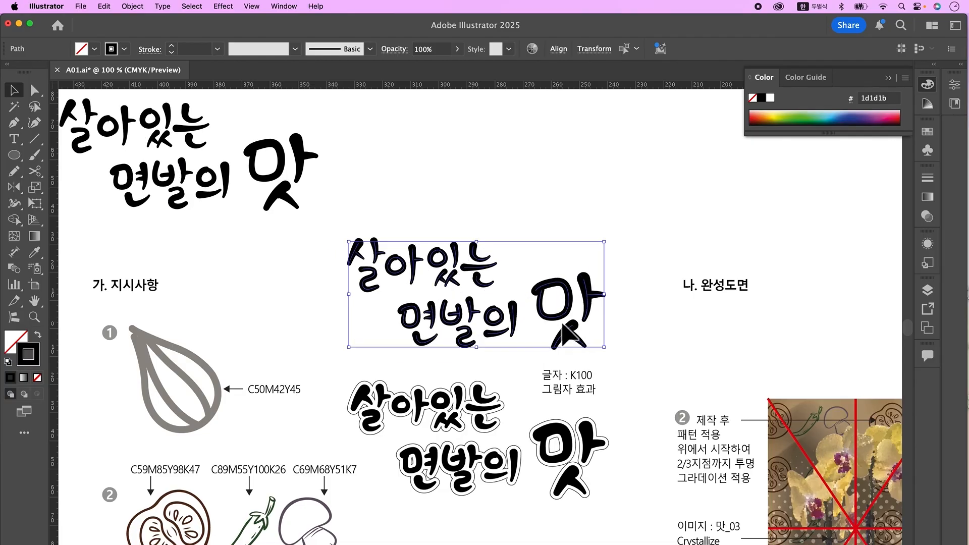
pyautogui.click(132, 7)
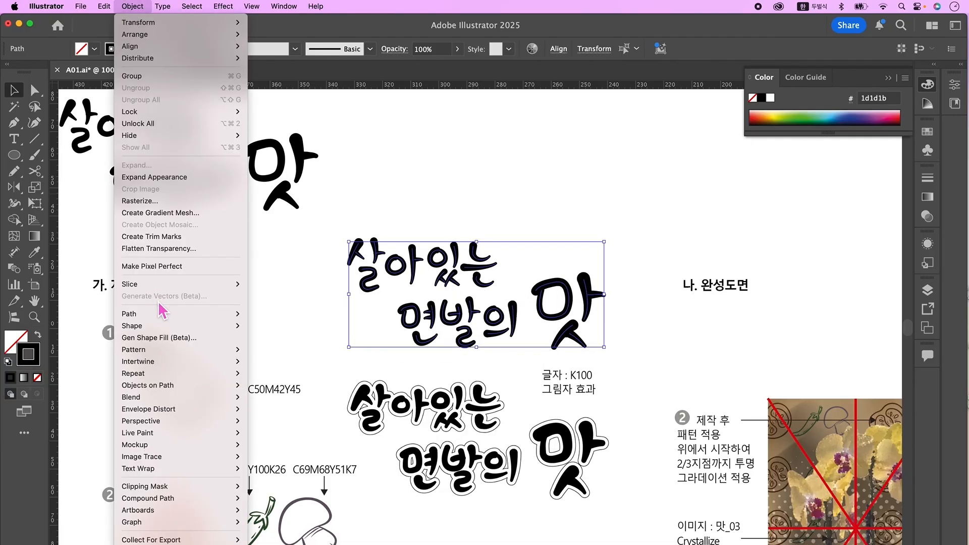
pyautogui.moveTo(159, 314)
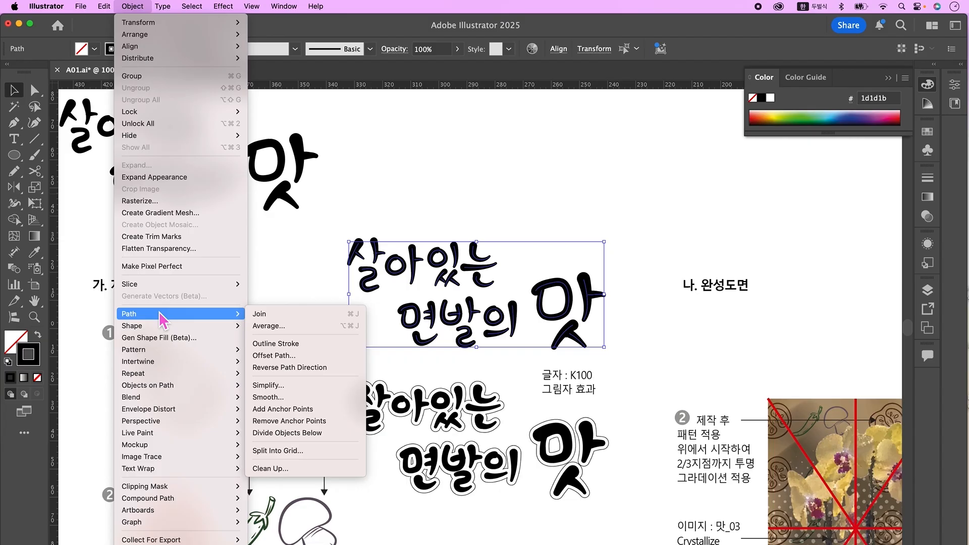
pyautogui.click(306, 348)
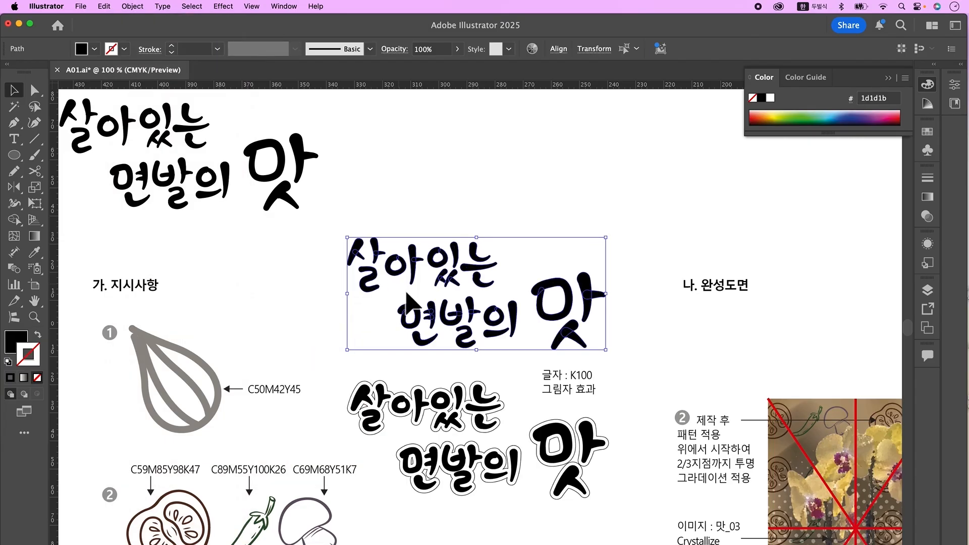
# Step: Merge the outlined title into a compound shape with Pathfinder and expand it
pyautogui.click(282, 7)
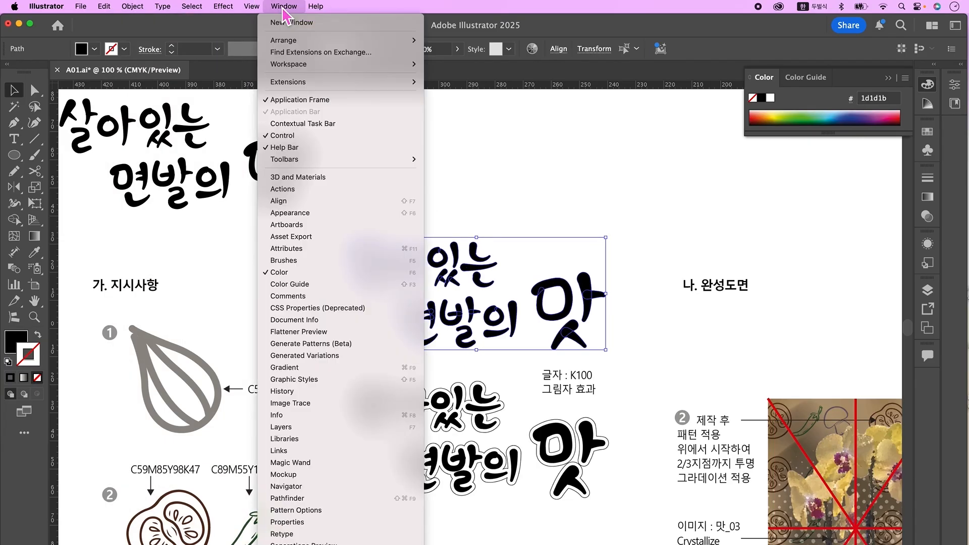
pyautogui.click(323, 500)
pyautogui.click(575, 141)
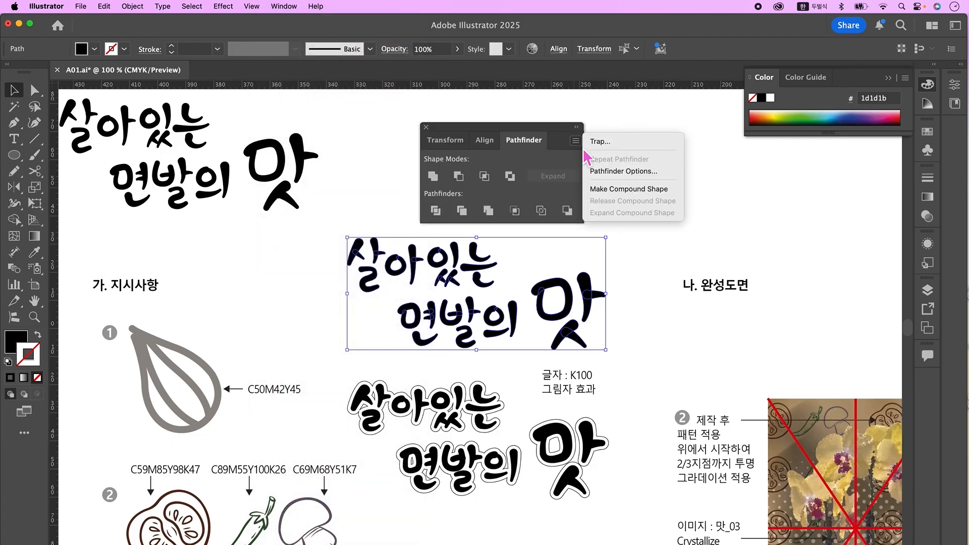
pyautogui.click(604, 195)
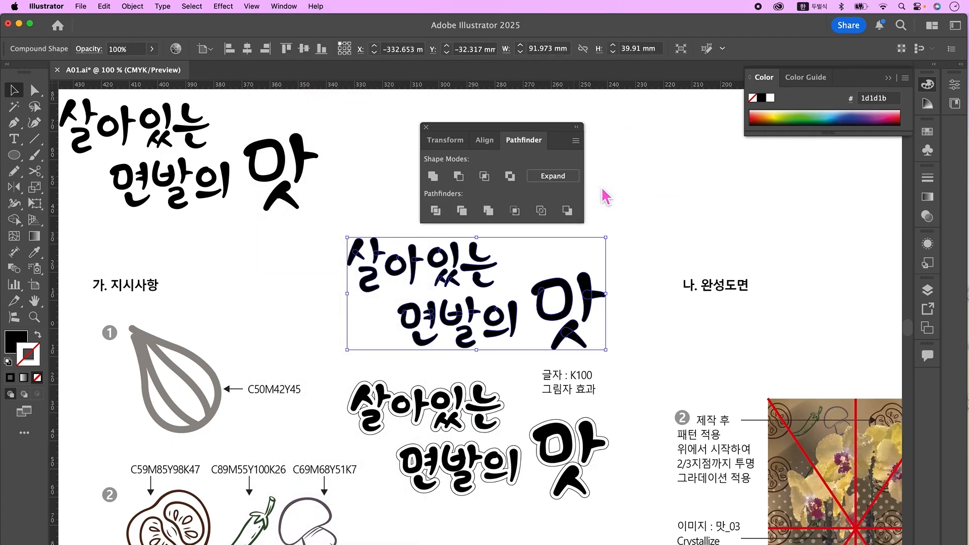
pyautogui.click(562, 180)
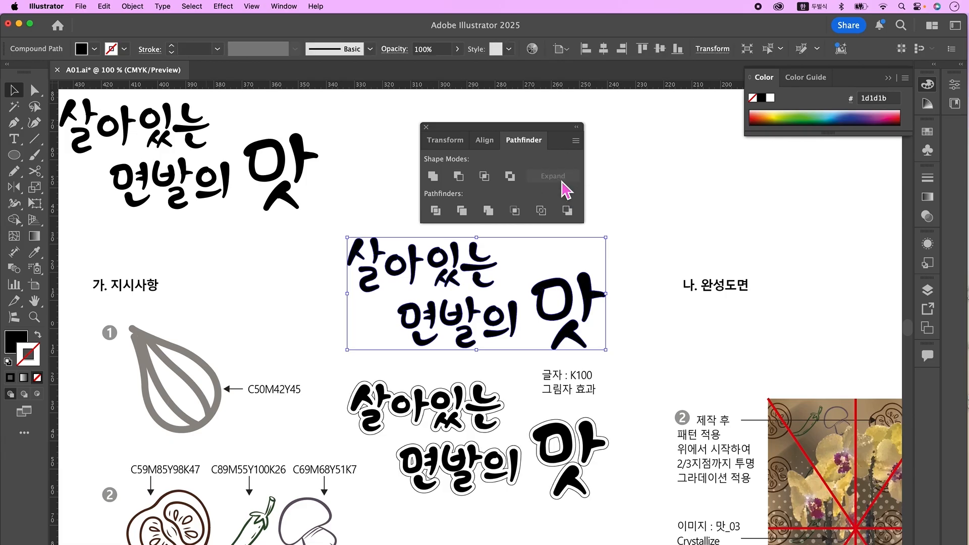
# Step: Offset the title's path outward by 1 mm with miter joins
pyautogui.click(133, 6)
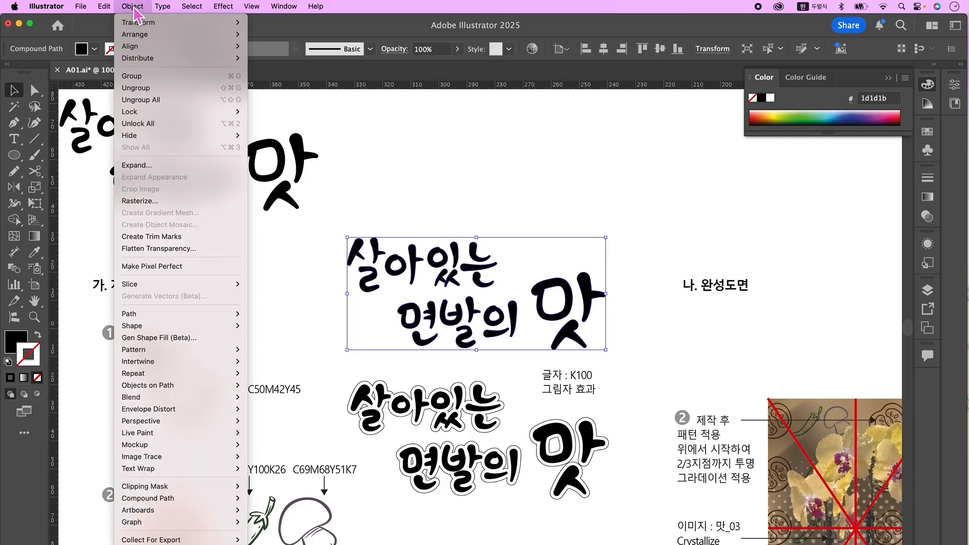
pyautogui.moveTo(191, 317)
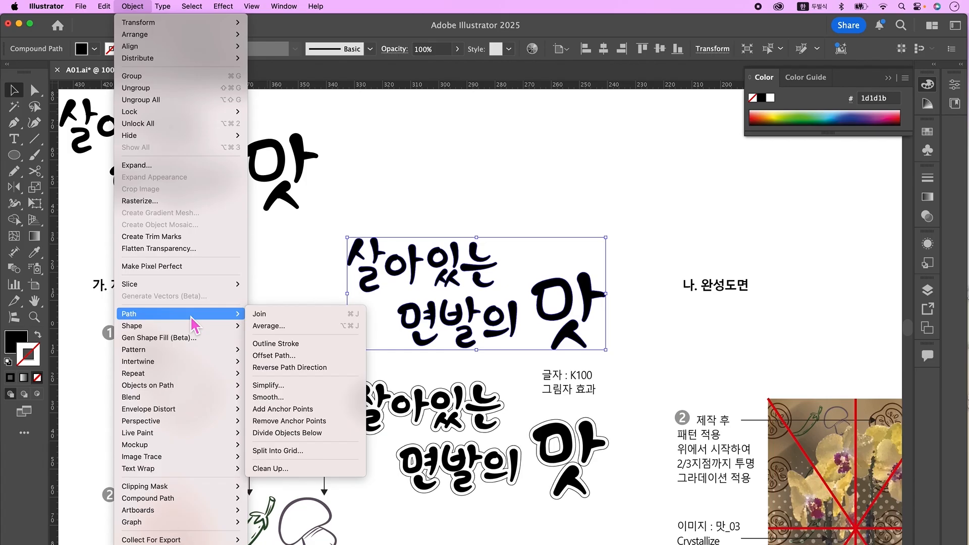
pyautogui.click(272, 355)
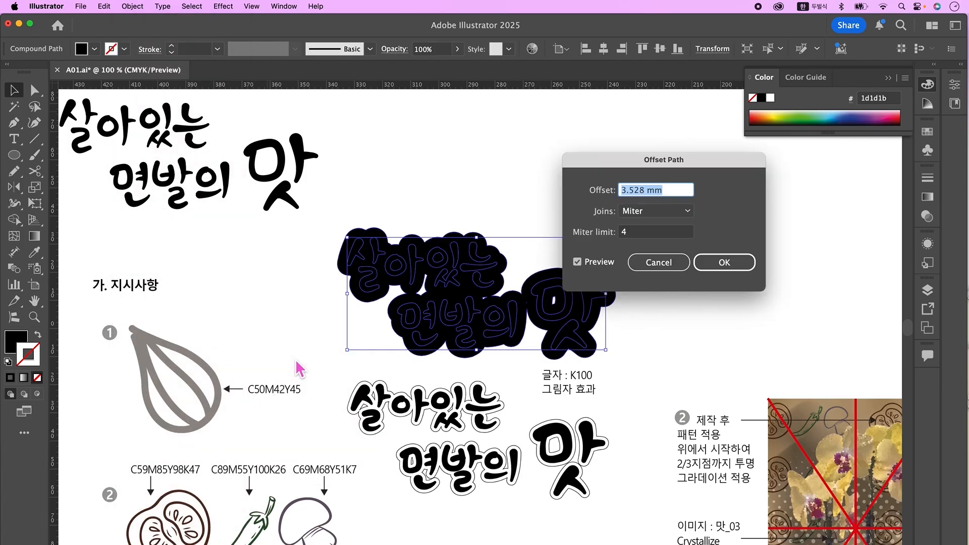
pyautogui.write('1')
pyautogui.press('Tab')
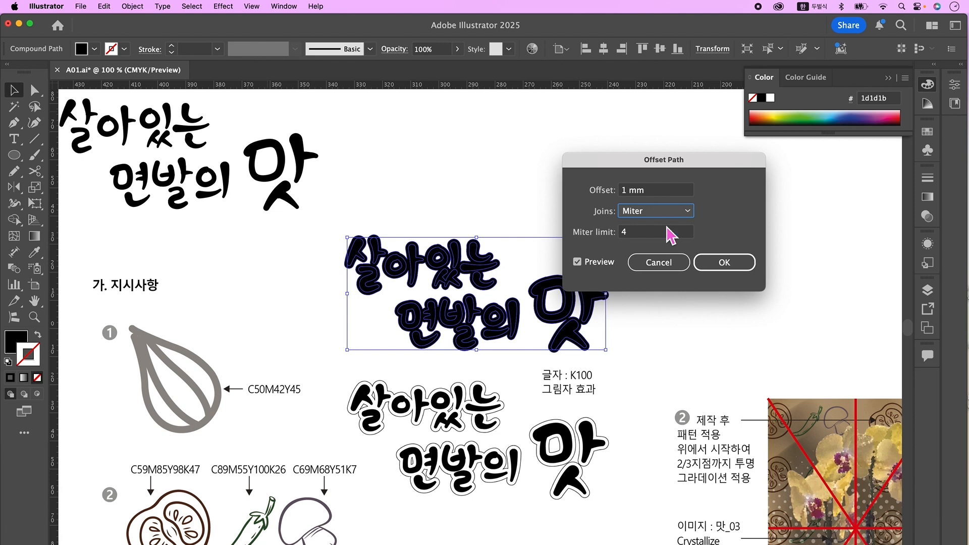
pyautogui.click(726, 264)
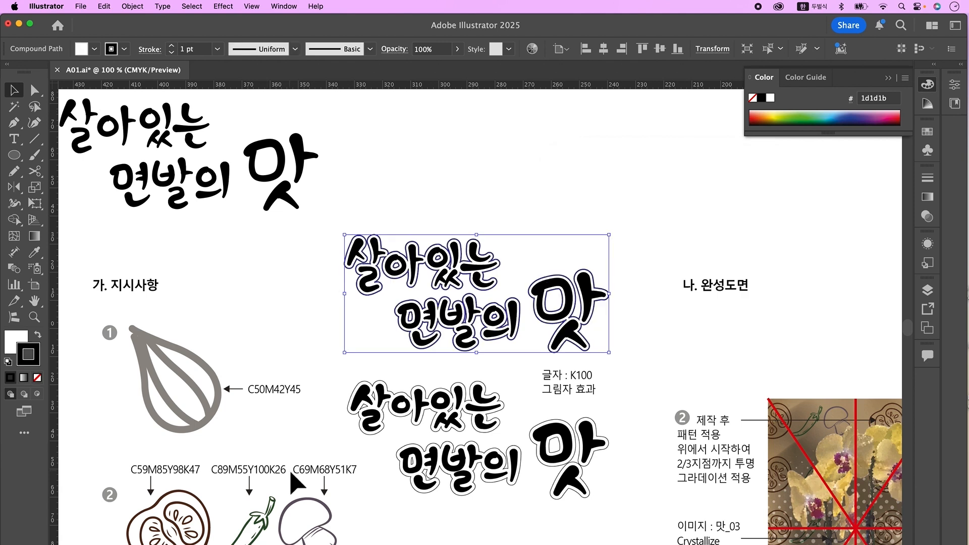
# Step: Give the offset outline a white fill without a stroke and group it with the black lettering
pyautogui.click(38, 378)
pyautogui.click(466, 202)
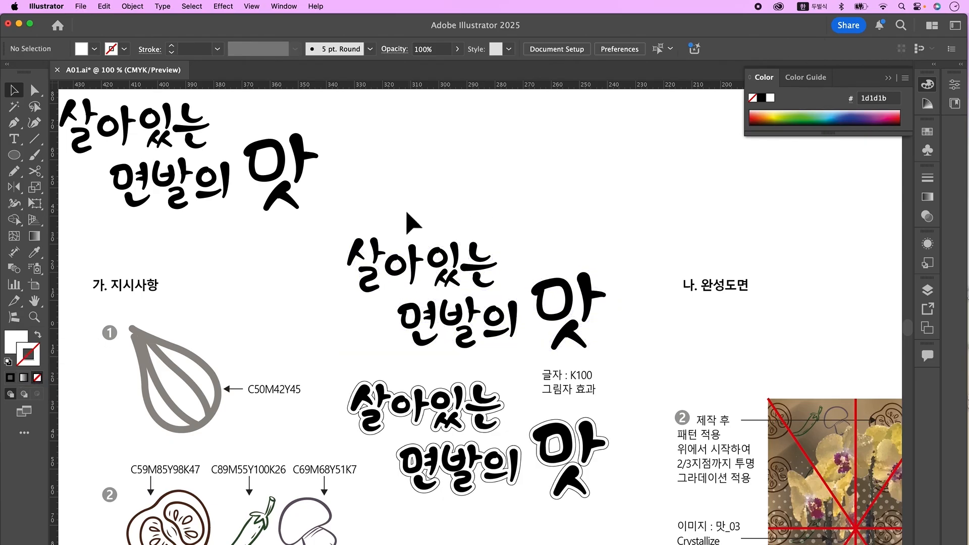
pyautogui.moveTo(366, 206); pyautogui.dragTo(589, 335)
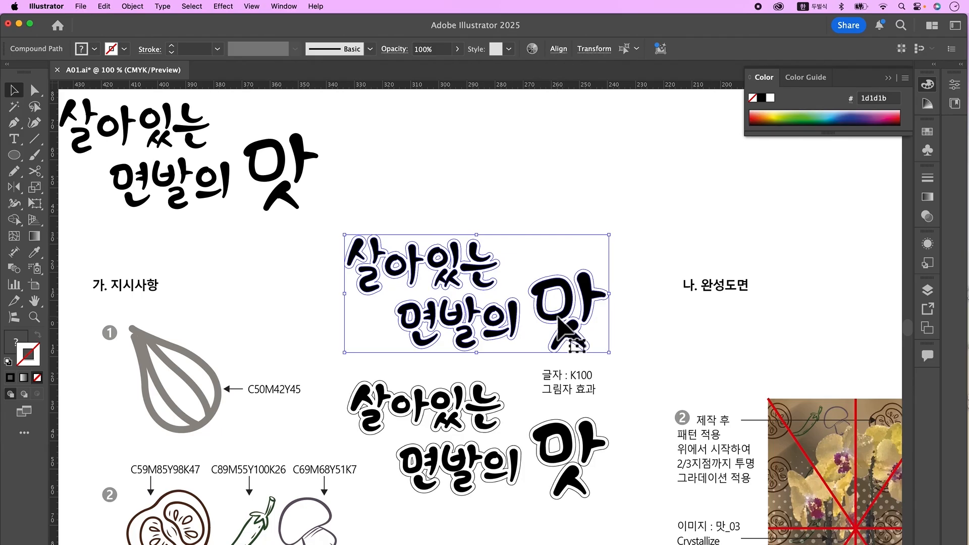
pyautogui.press('super+g')
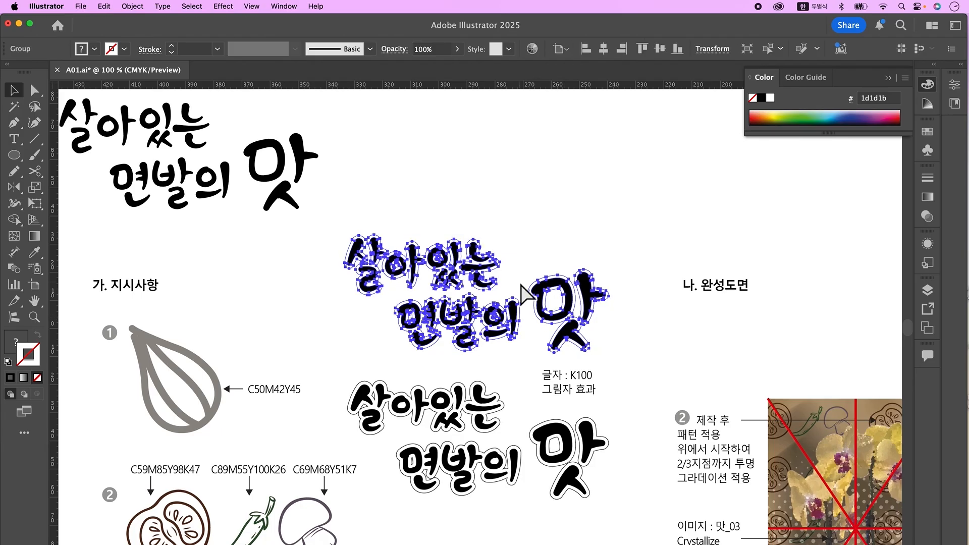
# Step: Scale down the grouped title on the poster layout and move it to the blank area right of the artboard
pyautogui.click(560, 252)
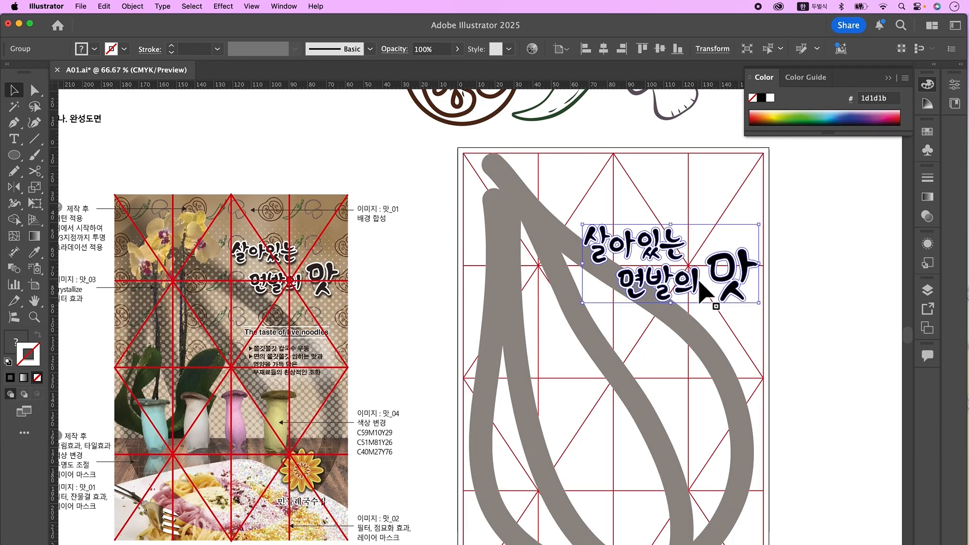
pyautogui.moveTo(583, 264); pyautogui.dragTo(623, 274)
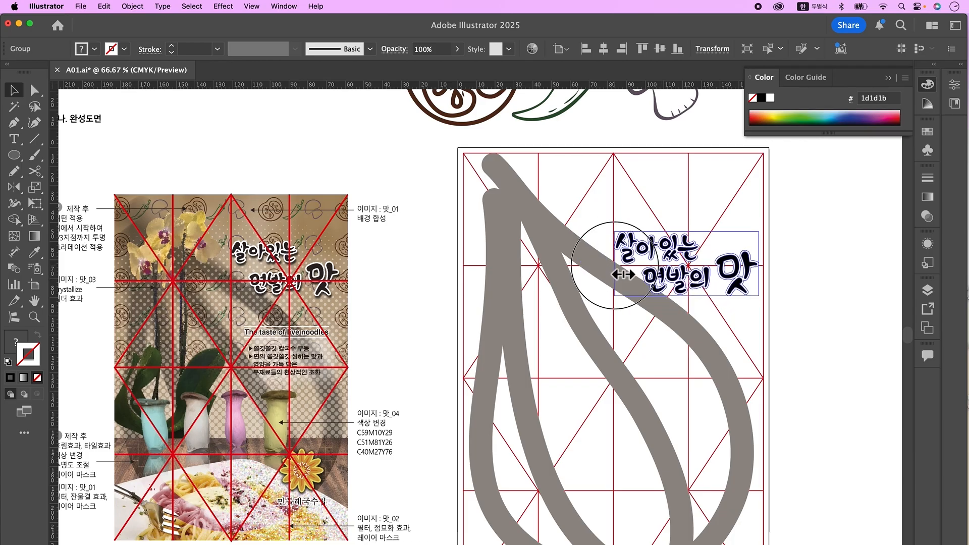
pyautogui.moveTo(766, 291); pyautogui.dragTo(509, 266)
pyautogui.press('super+equal')
pyautogui.press('super+shift+a')
pyautogui.moveTo(437, 247); pyautogui.dragTo(690, 236)
pyautogui.click(687, 280)
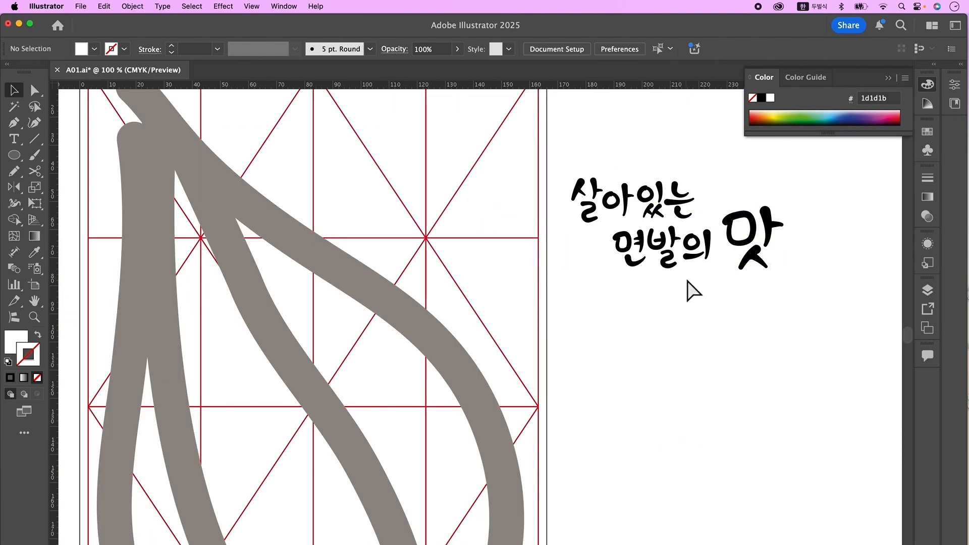
# Step: In outline view, select only the title's first line "살아있는" and nudge it slightly to the right
pyautogui.press('super+y')
pyautogui.click(706, 259)
pyautogui.press('super+shift+a')
pyautogui.press('a')
pyautogui.moveTo(563, 152); pyautogui.dragTo(703, 227)
pyautogui.moveTo(762, 236); pyautogui.dragTo(852, 290)
pyautogui.moveTo(305, 116); pyautogui.dragTo(833, 321)
pyautogui.press('super+minus')
pyautogui.press('super+minus')
pyautogui.press('super+minus')
pyautogui.press('super+minus')
pyautogui.moveTo(580, 360); pyautogui.dragTo(553, 306)
pyautogui.press('super+equal')
pyautogui.press('Right')
pyautogui.press('Right')
pyautogui.press('Right')
pyautogui.press('Right')
pyautogui.press('Right')
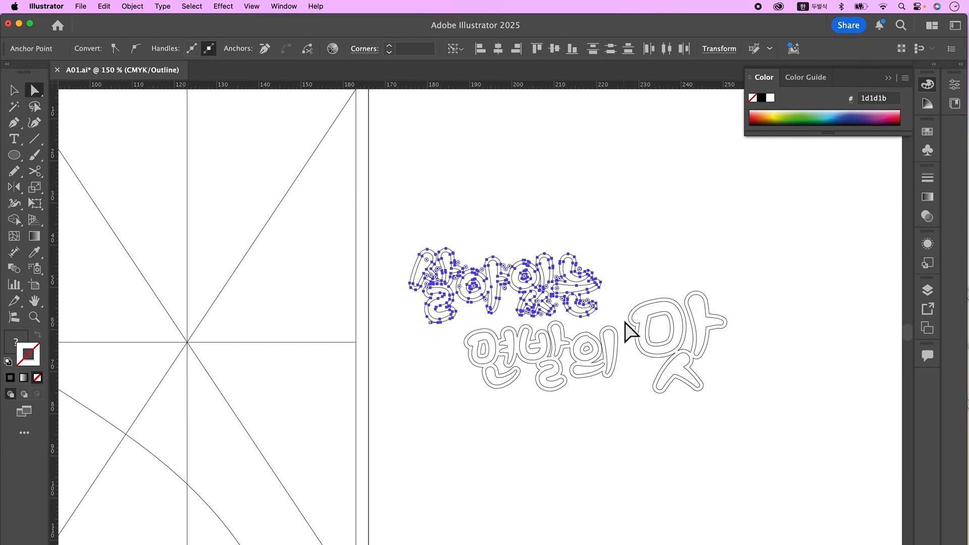
pyautogui.click(599, 458)
pyautogui.press('super+y')
# Step: Try moving the title back onto the artboard and undo the move
pyautogui.press('super+minus')
pyautogui.press('super+minus')
pyautogui.press('super+minus')
pyautogui.press('super+equal')
pyautogui.moveTo(559, 349); pyautogui.dragTo(713, 302)
pyautogui.click(12, 95)
pyautogui.moveTo(670, 248); pyautogui.dragTo(510, 254)
pyautogui.press('super+z')
# Step: Group all parts of the title and position it just outside the artboard's upper right edge
pyautogui.moveTo(756, 306); pyautogui.dragTo(486, 290)
pyautogui.press('super+g')
pyautogui.moveTo(523, 299); pyautogui.dragTo(618, 262)
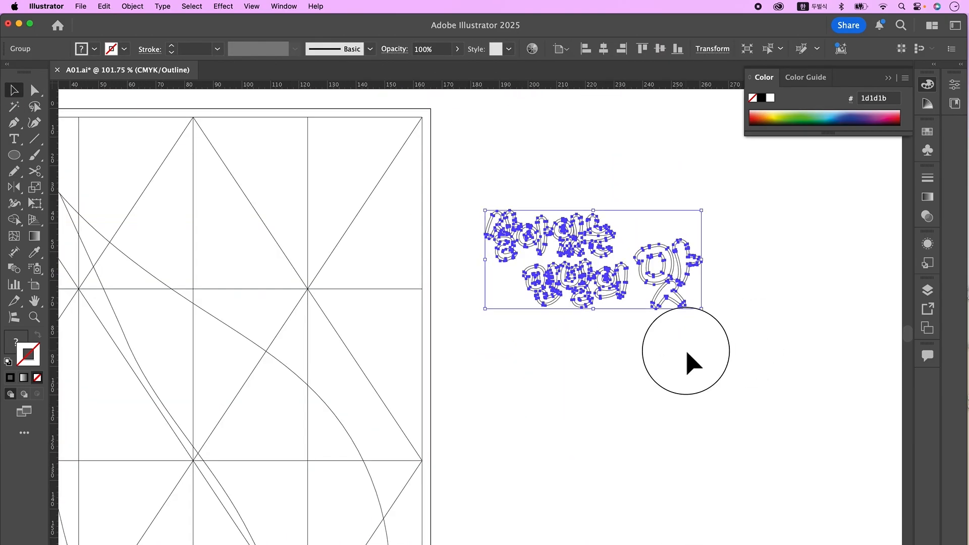
pyautogui.click(685, 350)
# Step: Select all paths of the first line "살아있는" in outline view and nudge it slightly up, away from "면발의"
pyautogui.press('a')
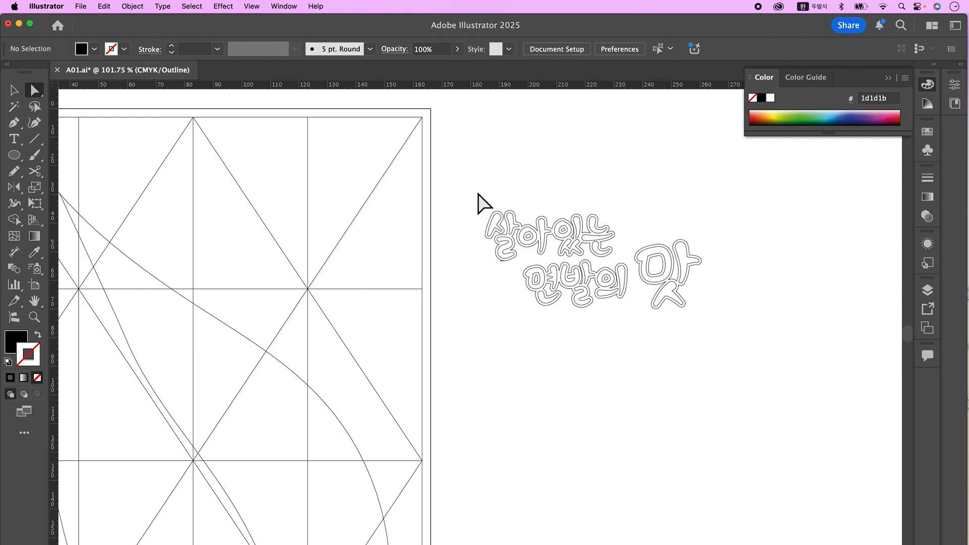
pyautogui.moveTo(468, 175); pyautogui.dragTo(627, 261)
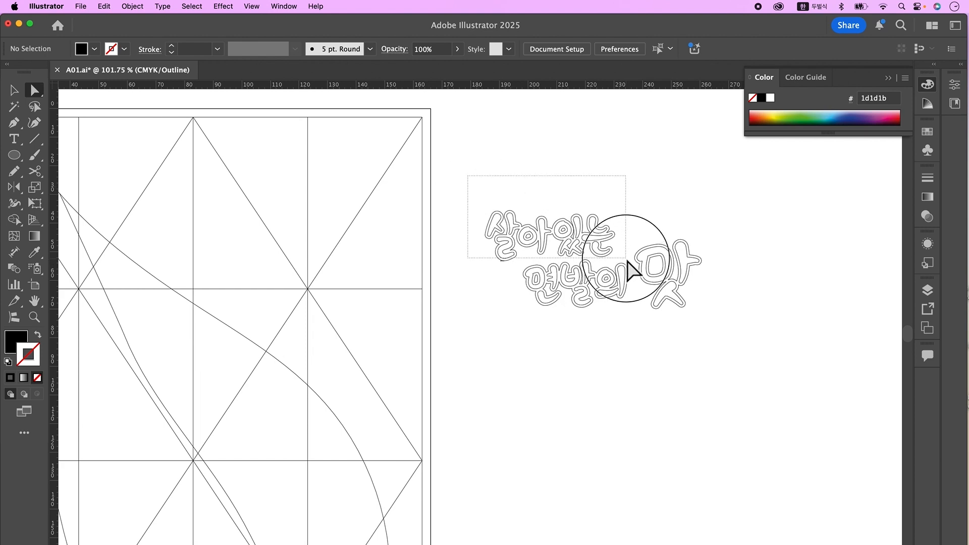
pyautogui.moveTo(627, 261); pyautogui.dragTo(627, 261)
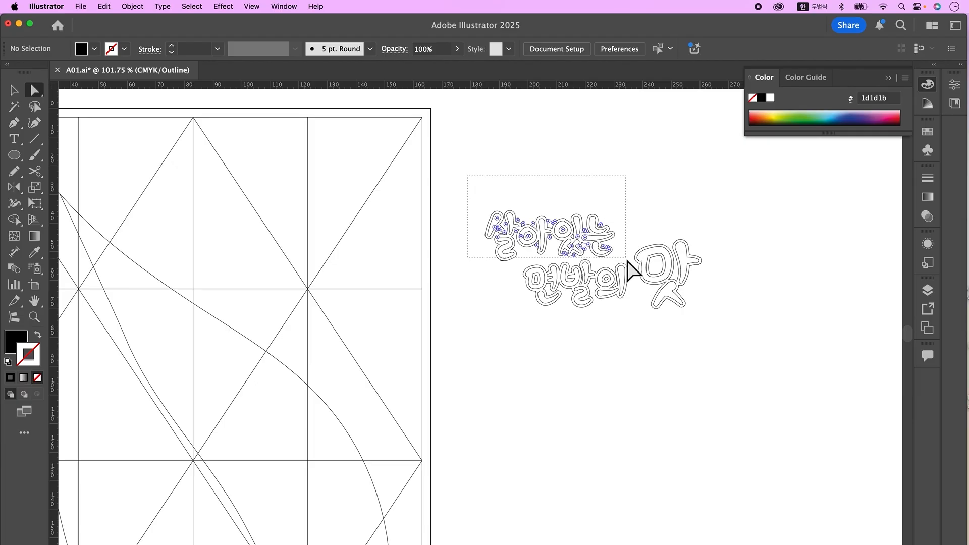
pyautogui.moveTo(502, 259); pyautogui.dragTo(650, 288)
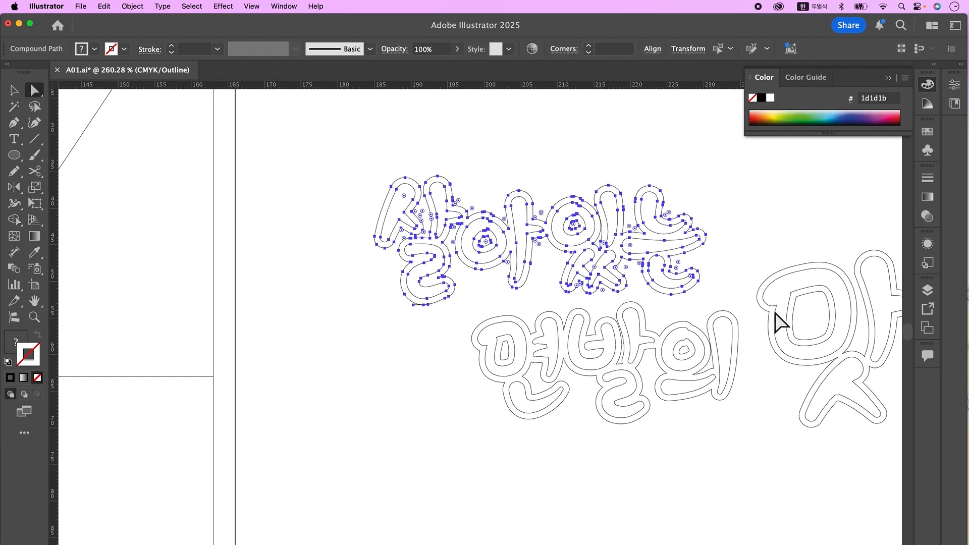
pyautogui.press('Up')
pyautogui.press('Up')
pyautogui.press('Down')
pyautogui.click(415, 382)
pyautogui.press('super+y')
# Step: Move the adjusted title from the blank area back onto the upper right of the artboard
pyautogui.press('super+minus')
pyautogui.press('super+minus')
pyautogui.press('super+minus')
pyautogui.moveTo(556, 402); pyautogui.dragTo(624, 362)
pyautogui.press('super+minus')
pyautogui.press('super+minus')
pyautogui.press('v')
pyautogui.moveTo(669, 249); pyautogui.dragTo(526, 249)
pyautogui.click(716, 263)
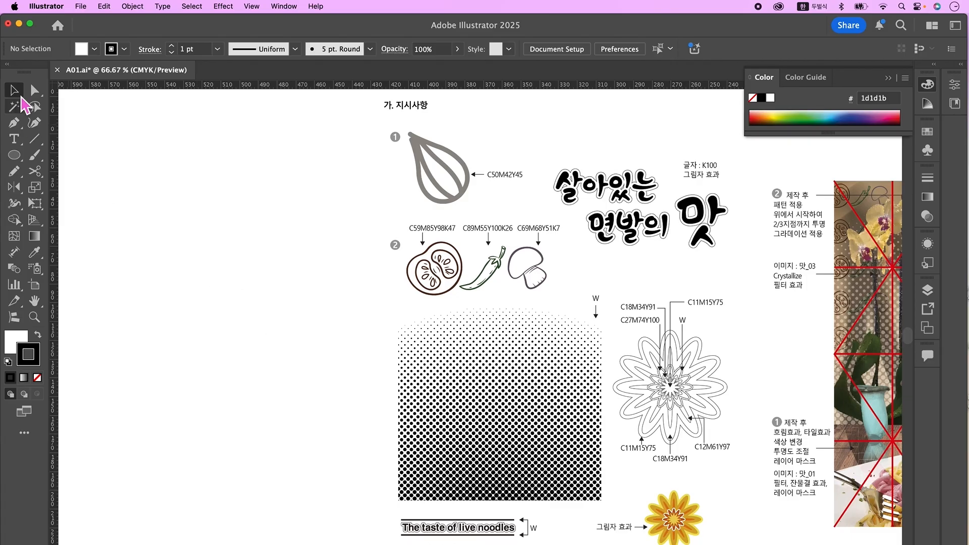
# Step: Draw a tall narrow ellipse left of the reference sheet and add a smaller copy inside it, aligned to its lower end
pyautogui.click(15, 155)
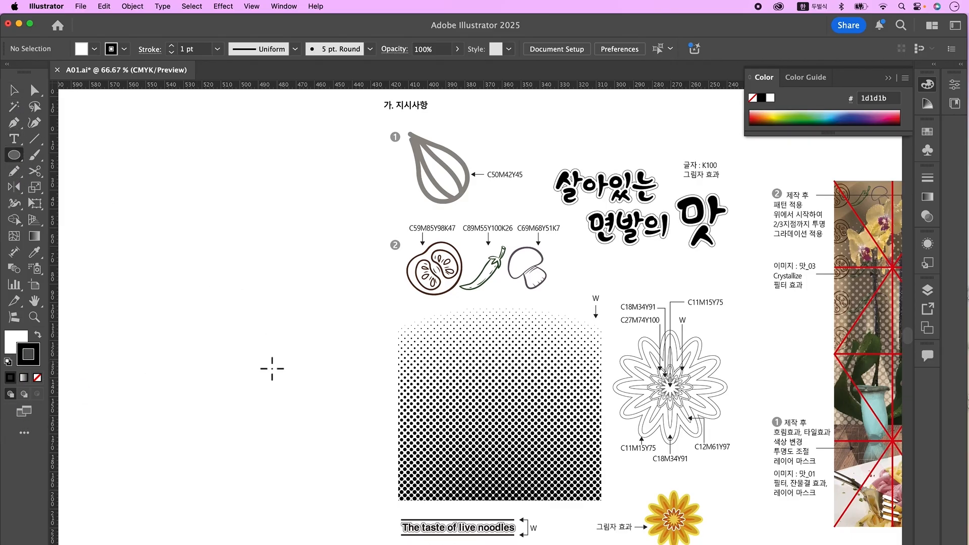
pyautogui.moveTo(269, 243); pyautogui.dragTo(299, 348)
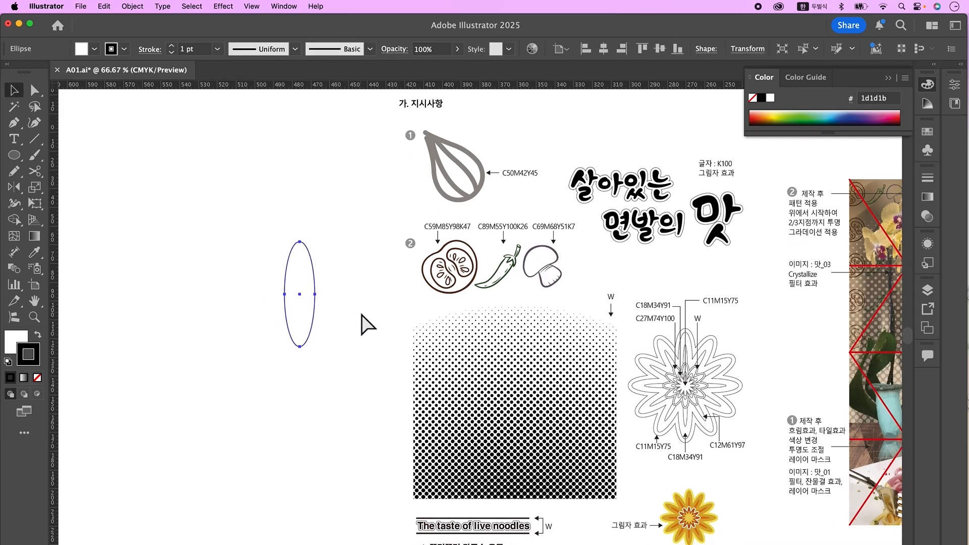
pyautogui.press('super+f')
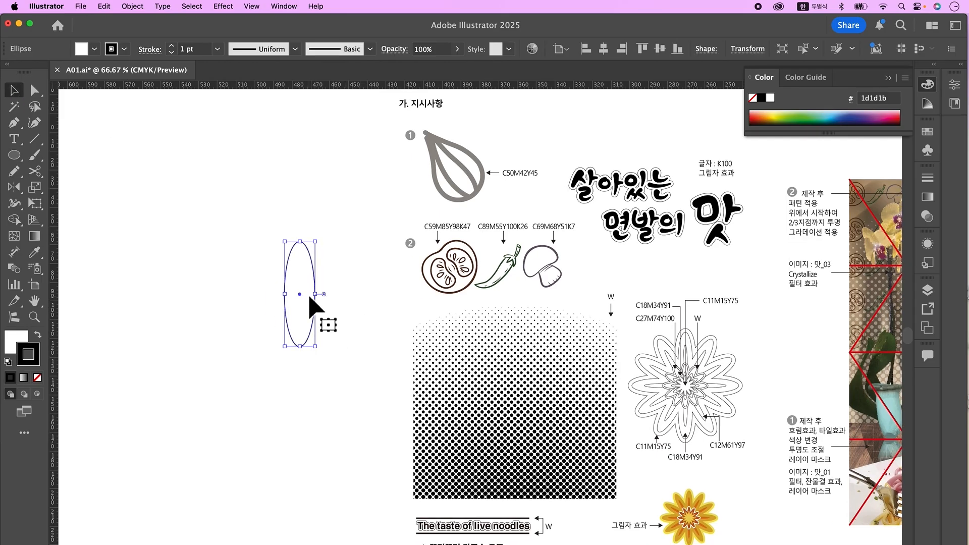
pyautogui.moveTo(307, 242); pyautogui.dragTo(306, 279)
pyautogui.keyDown('shift'); pyautogui.click(312, 276); pyautogui.keyUp('shift')
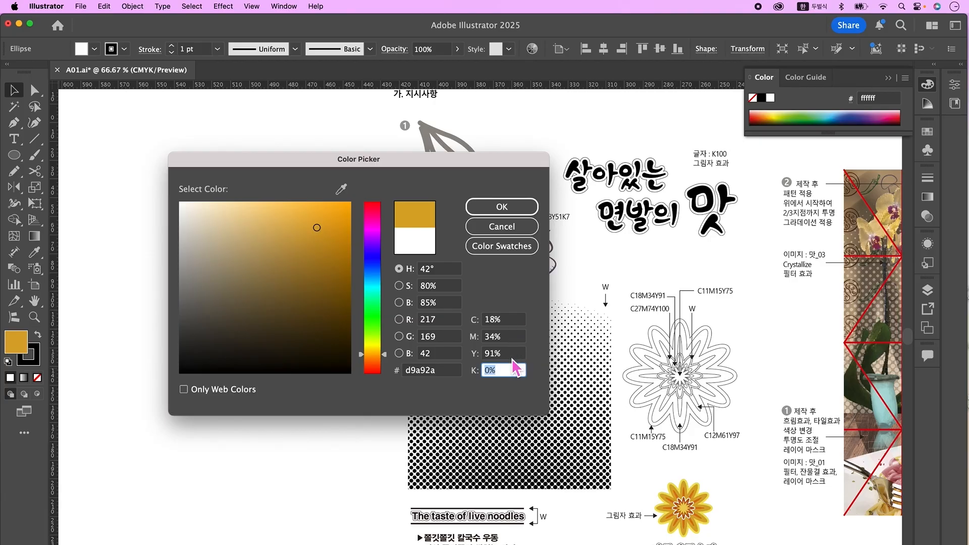
# Step: Fill the outer petal ellipse with C18 M34 Y91 K0 and the inner one with C12 M61 Y97 K0
pyautogui.click(497, 207)
pyautogui.click(308, 353)
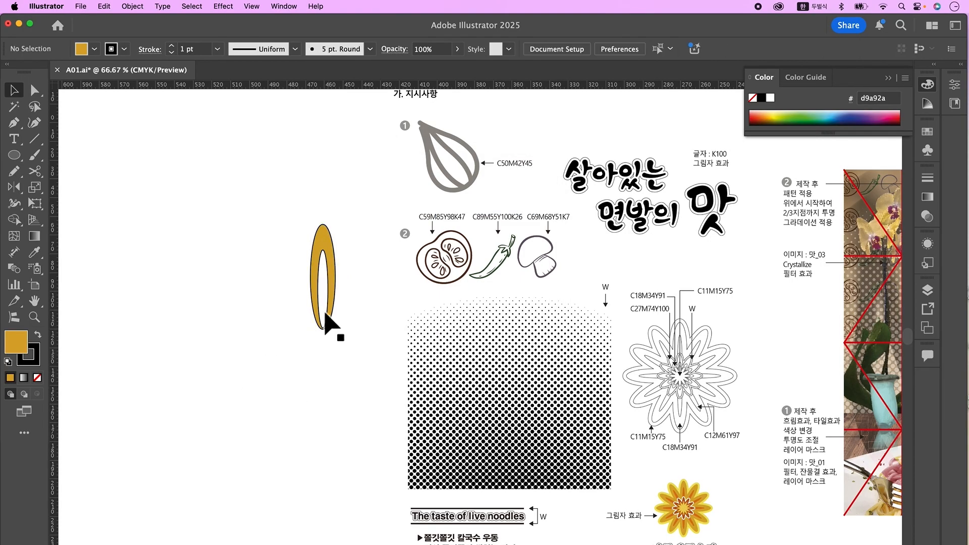
pyautogui.click(324, 315)
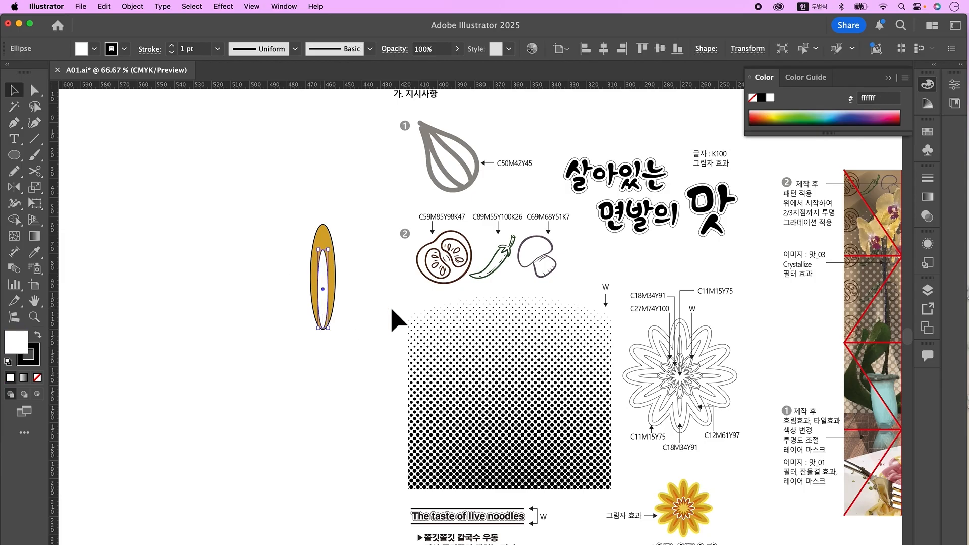
pyautogui.doubleClick(21, 349)
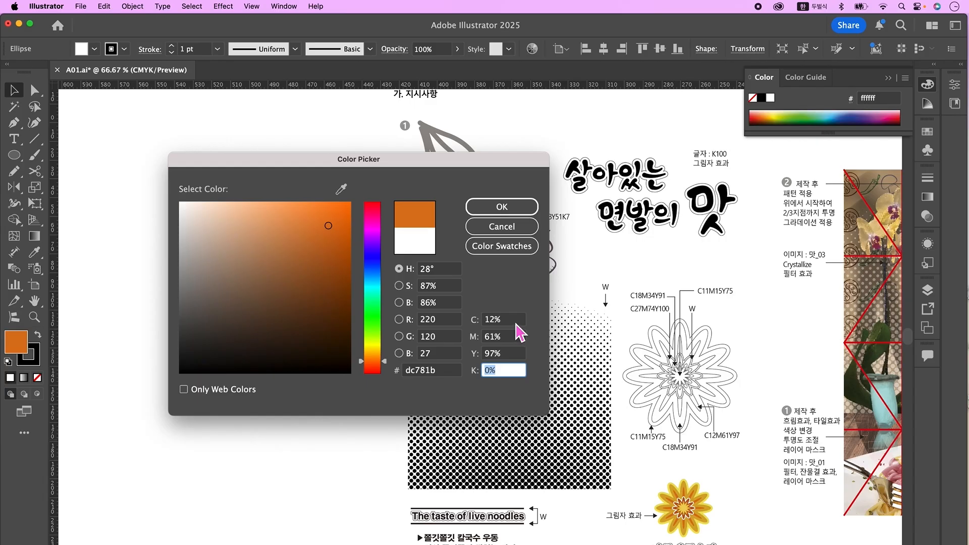
pyautogui.click(501, 207)
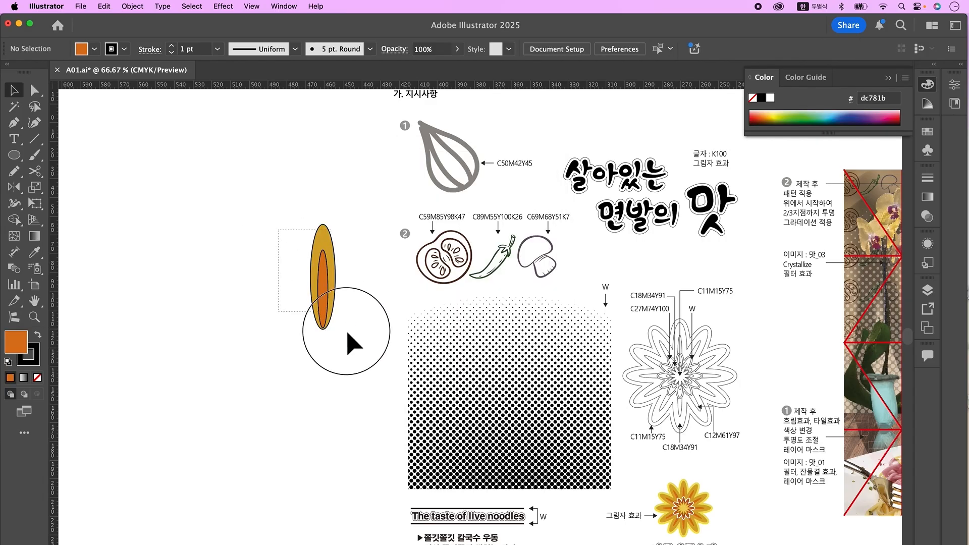
# Step: Remove the black stroke from both petal ellipses, keeping their fills
pyautogui.click(29, 359)
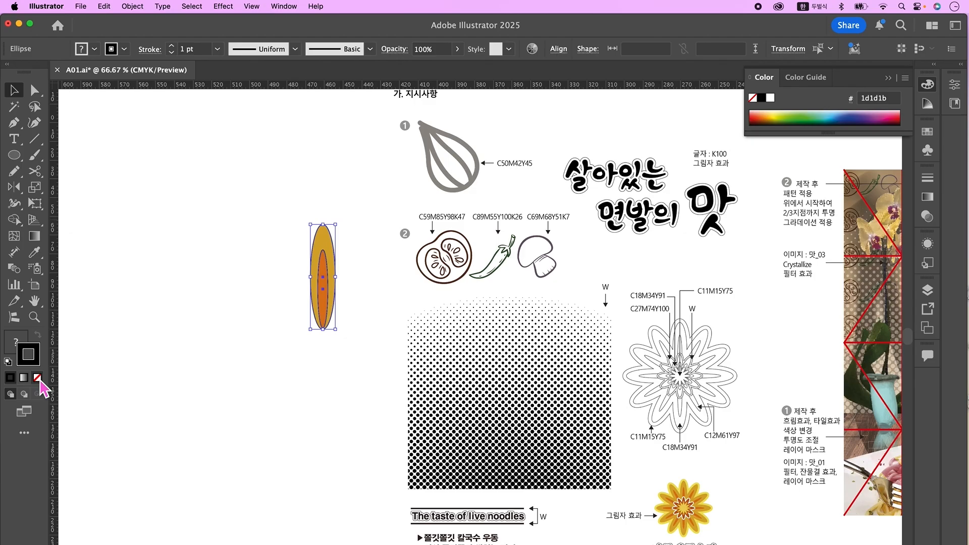
pyautogui.click(38, 377)
pyautogui.scroll(-2, 330, 309)
pyautogui.hscroll(2, 330, 309)
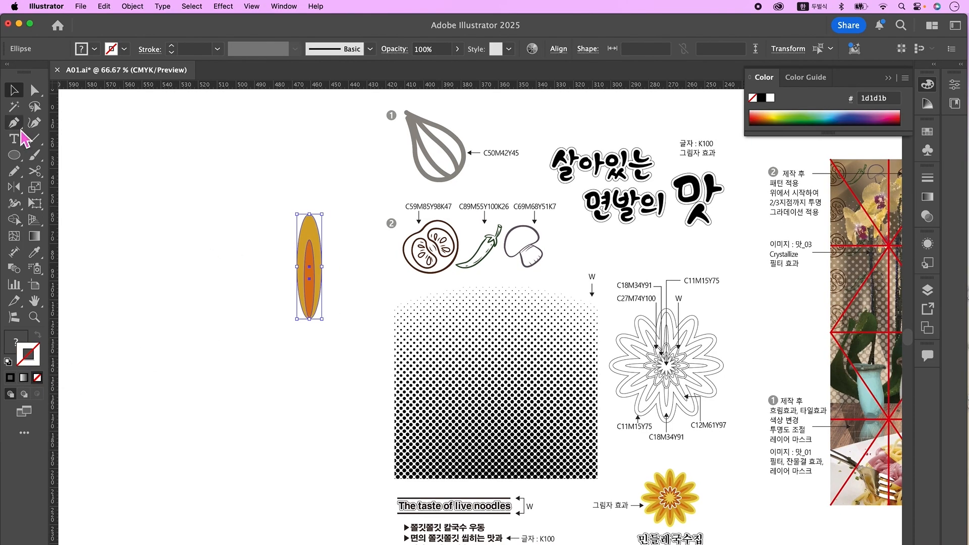
# Step: Rotate a copy of both petal ellipses by 30° around their shared lower end
pyautogui.moveTo(14, 187); pyautogui.dragTo(76, 187)
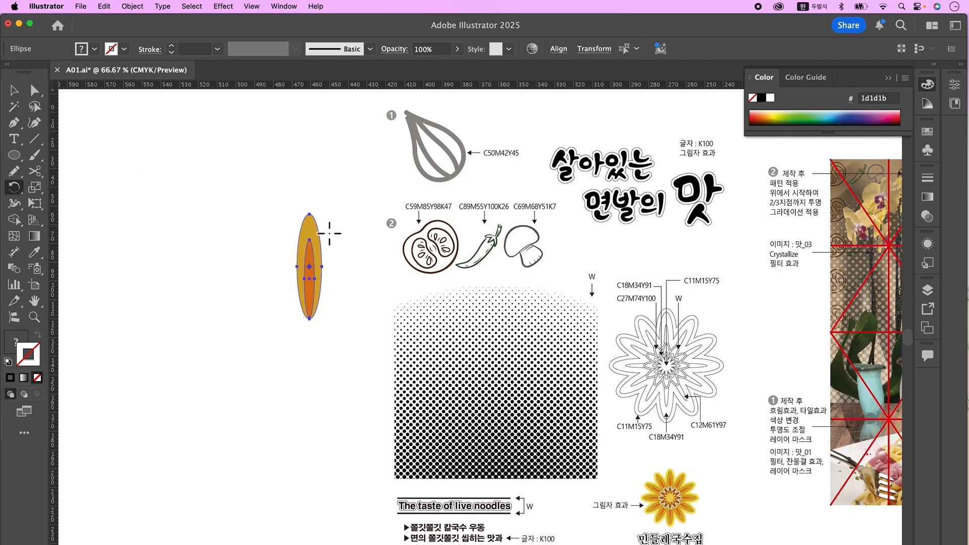
pyautogui.keyDown('alt'); pyautogui.click(316, 327); pyautogui.keyUp('alt')
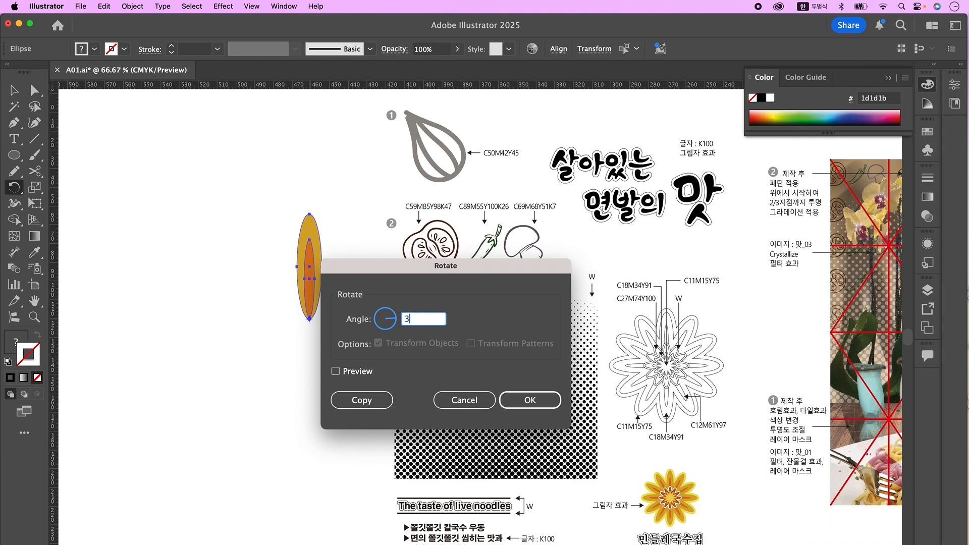
pyautogui.click(362, 404)
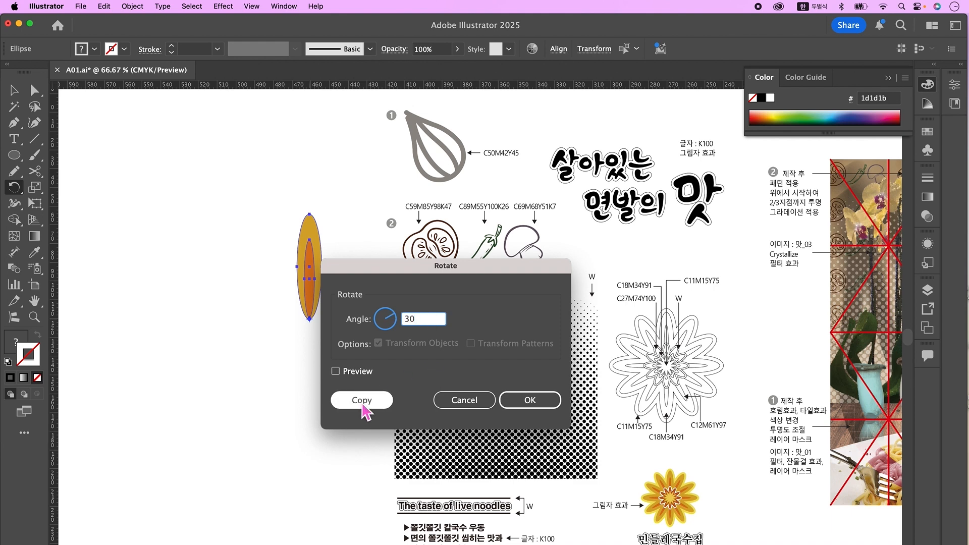
pyautogui.click(362, 403)
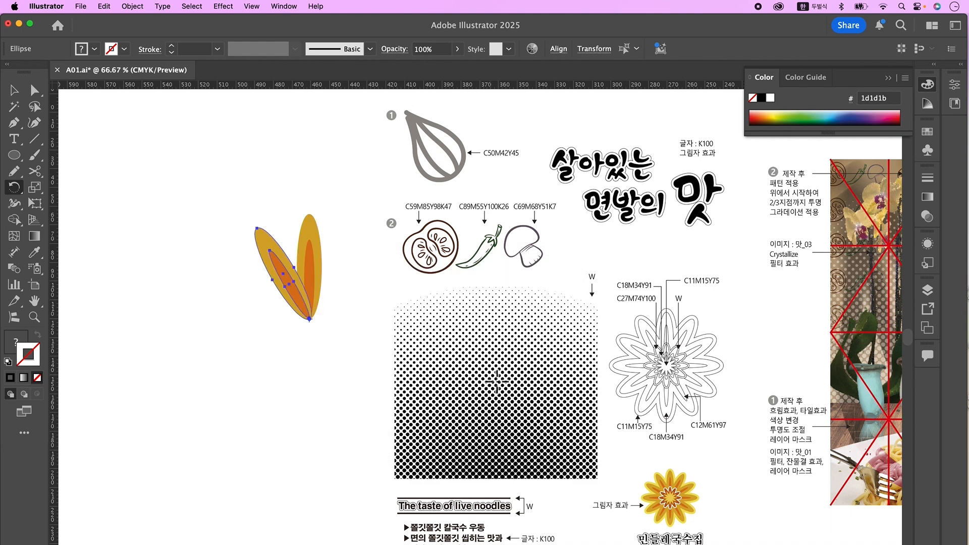
# Step: Repeat the 30° rotated copy ten more times to complete the twelve-petal flower, and clear the selection
pyautogui.press('super+d')
pyautogui.press('super+d')
pyautogui.press('super+d')
pyautogui.press('super+d')
pyautogui.press('super+d')
pyautogui.press('super+d')
pyautogui.press('super+d')
pyautogui.press('super+d')
pyautogui.press('super+d')
pyautogui.press('super+d')
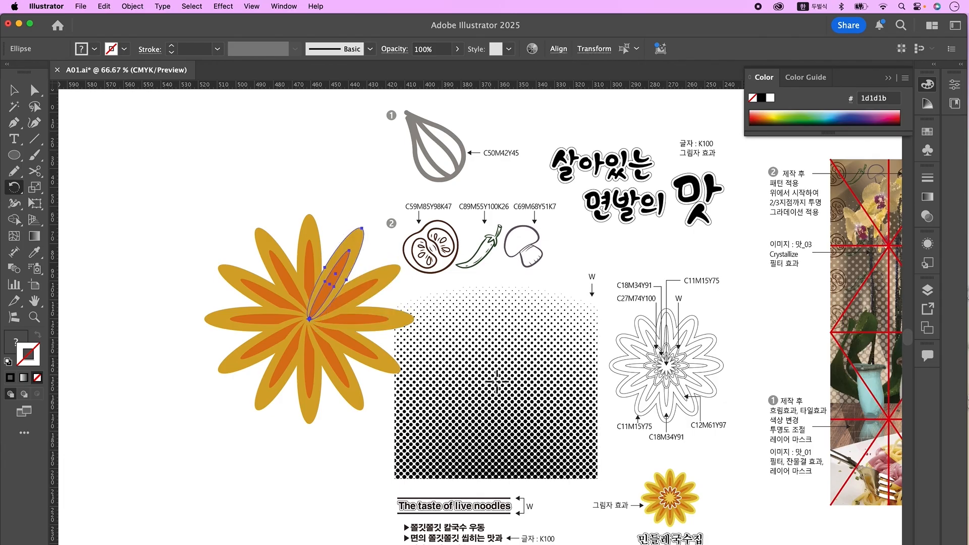
pyautogui.click(14, 90)
pyautogui.click(174, 281)
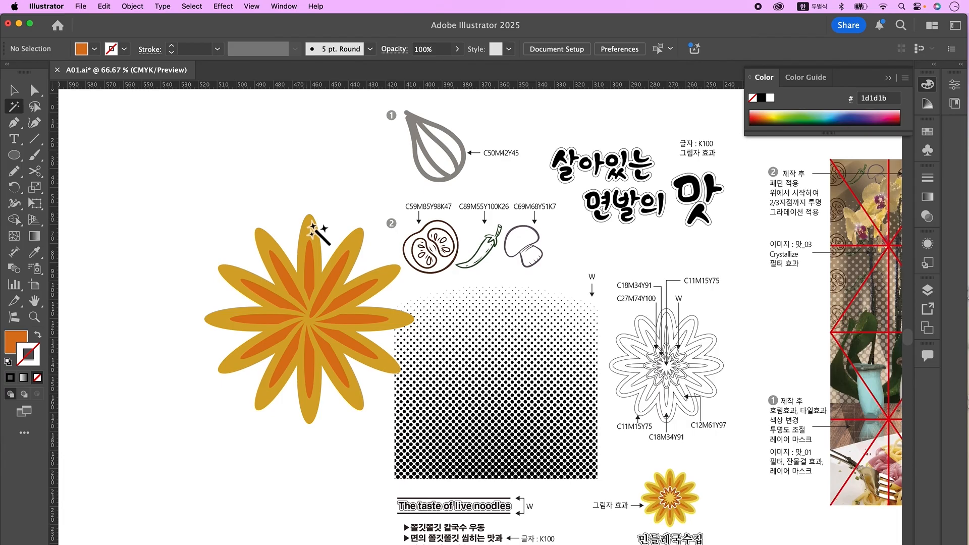
# Step: Select all outer yellow petals by their matching fill with the Magic Wand and unite them into a single shape
pyautogui.click(312, 227)
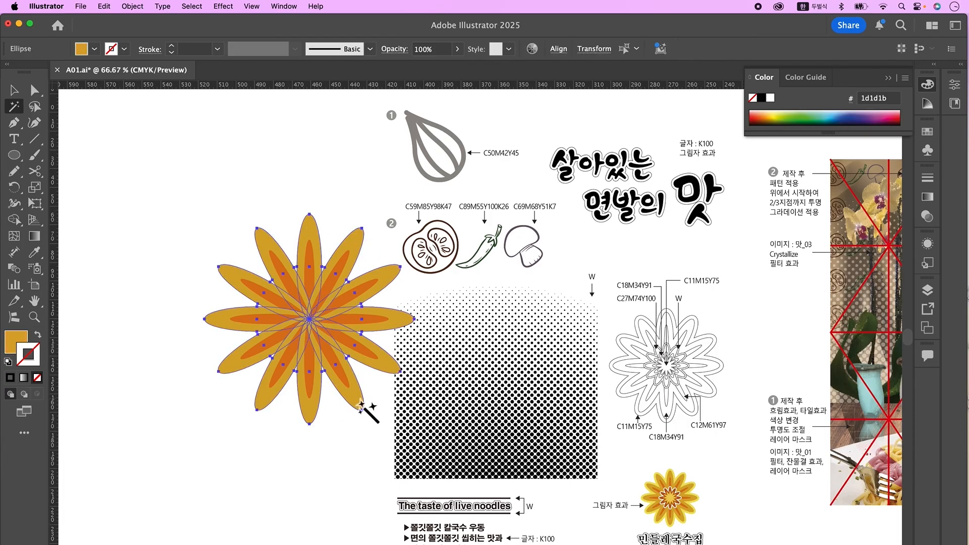
pyautogui.click(284, 6)
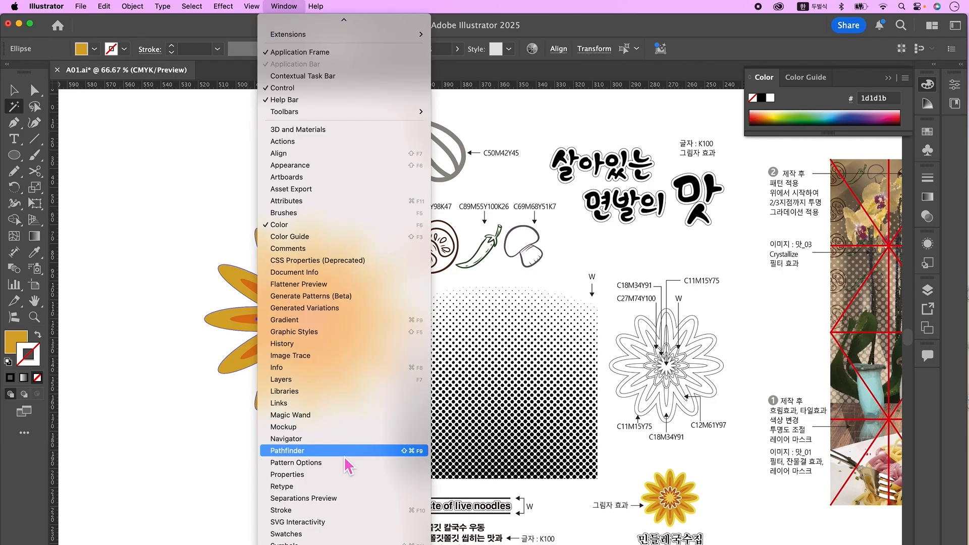
pyautogui.click(303, 450)
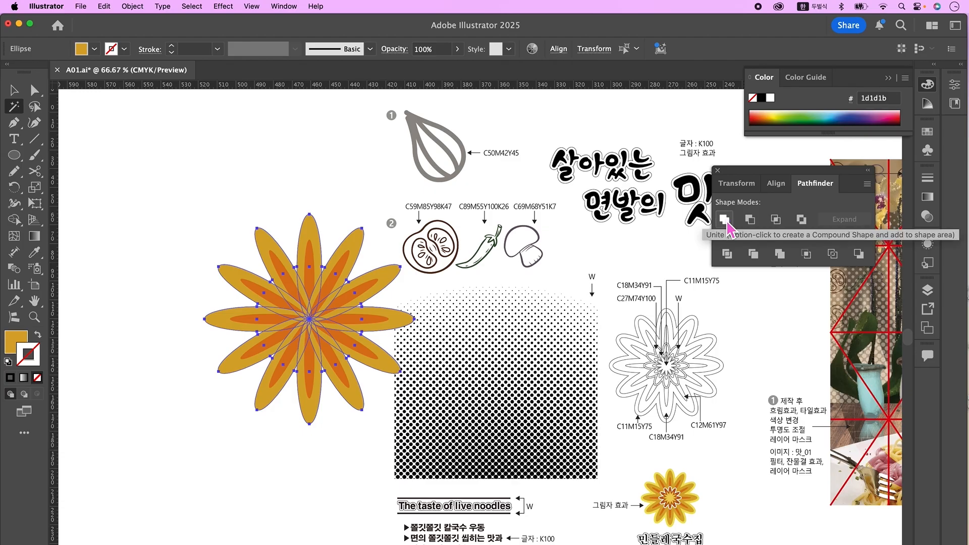
pyautogui.click(725, 219)
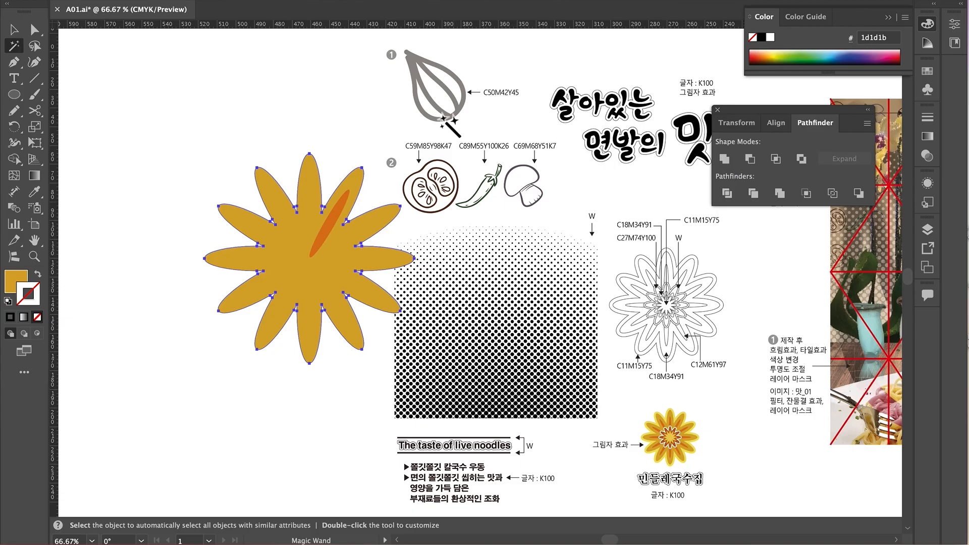
# Step: Send the united yellow flower shape to the back, behind the orange inner petals
pyautogui.rightClick(305, 236)
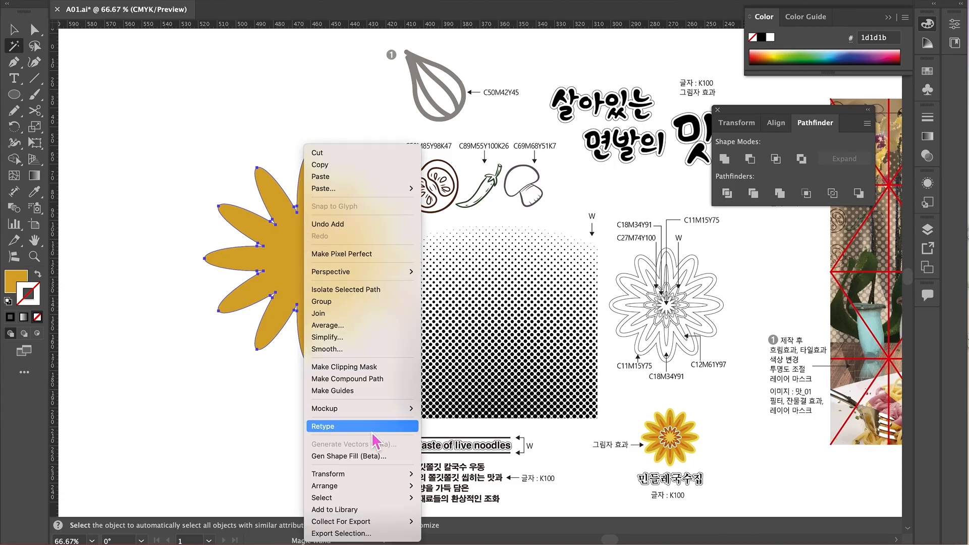
pyautogui.moveTo(383, 486)
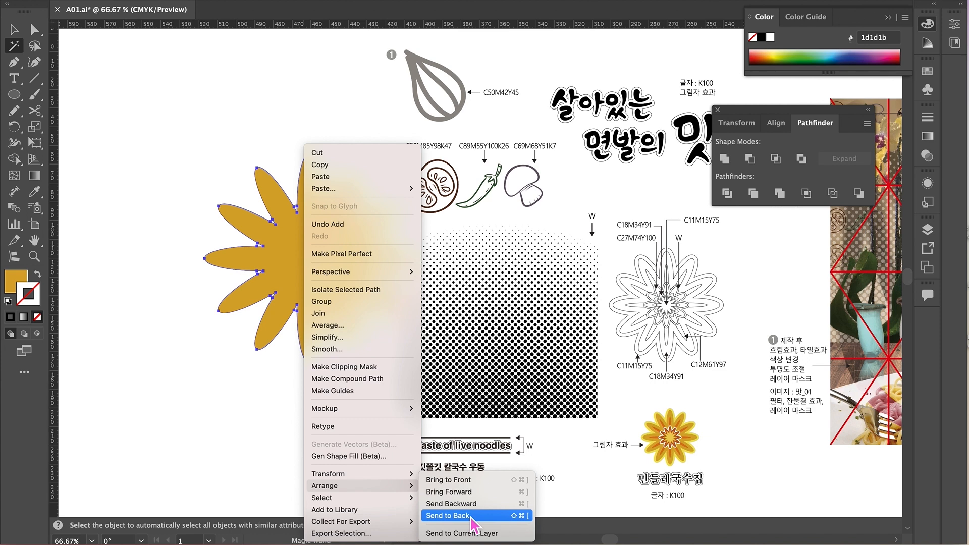
pyautogui.click(472, 515)
pyautogui.click(285, 166)
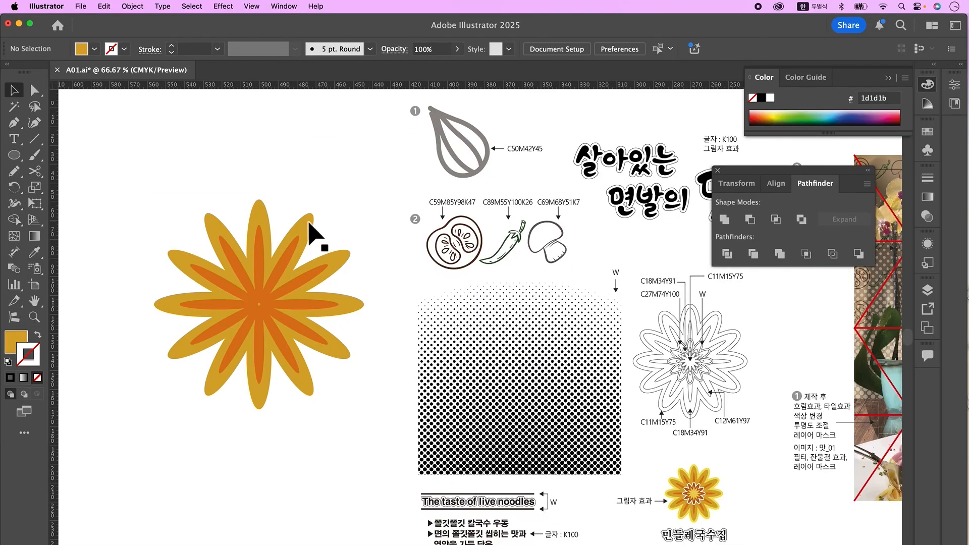
# Step: Offset the united yellow shape's path by 2.5 mm with miter joins and fill the offset shape with C11 M15 Y75 K0
pyautogui.click(309, 224)
pyautogui.click(132, 6)
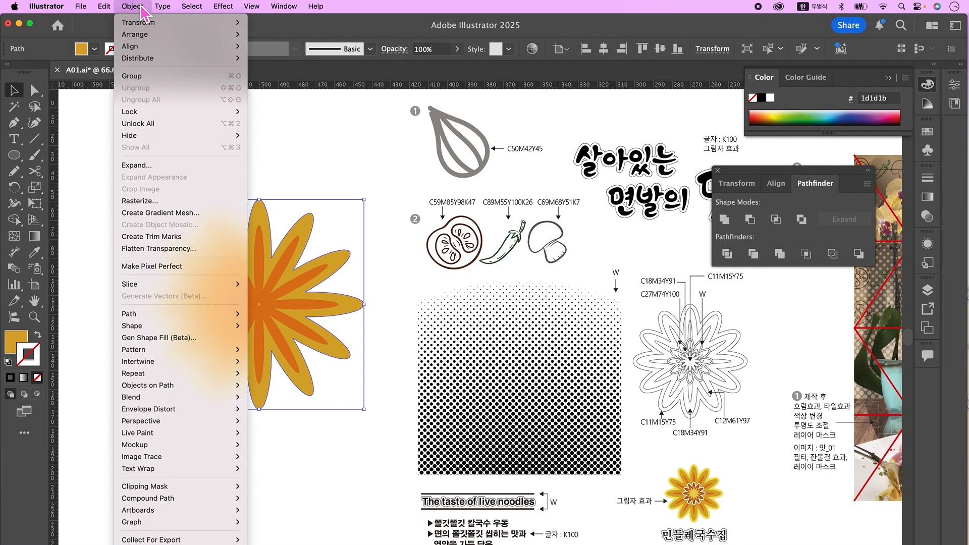
pyautogui.moveTo(192, 316)
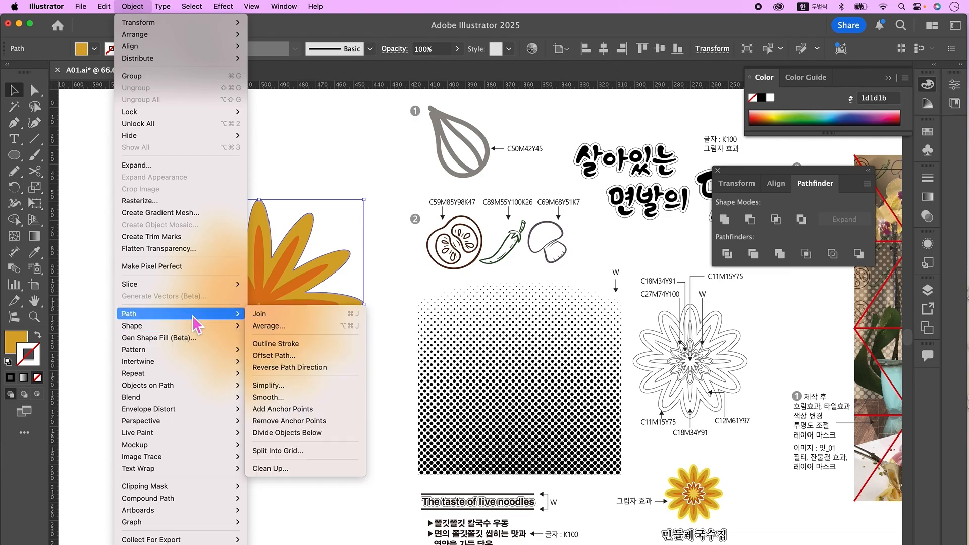
pyautogui.click(275, 355)
pyautogui.write('2.5')
pyautogui.press('Tab')
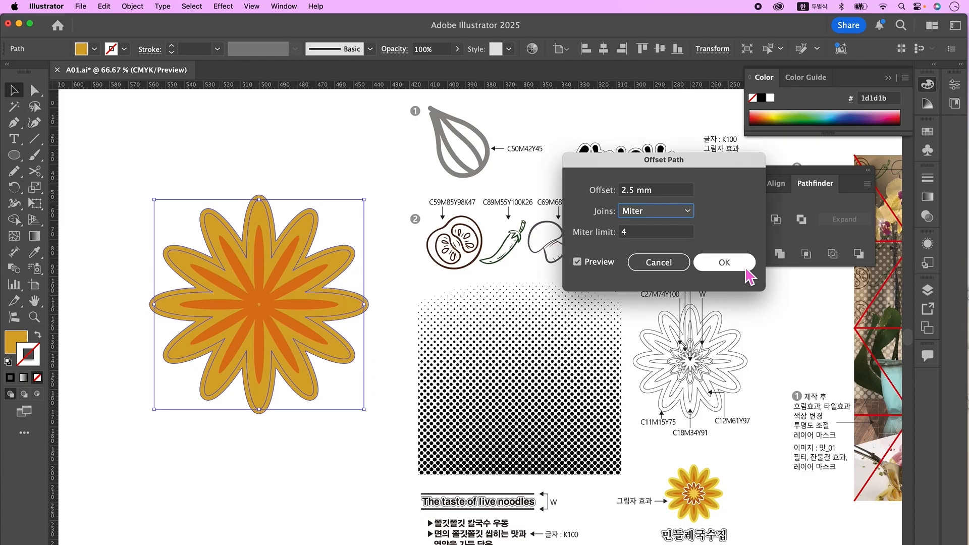
pyautogui.click(723, 262)
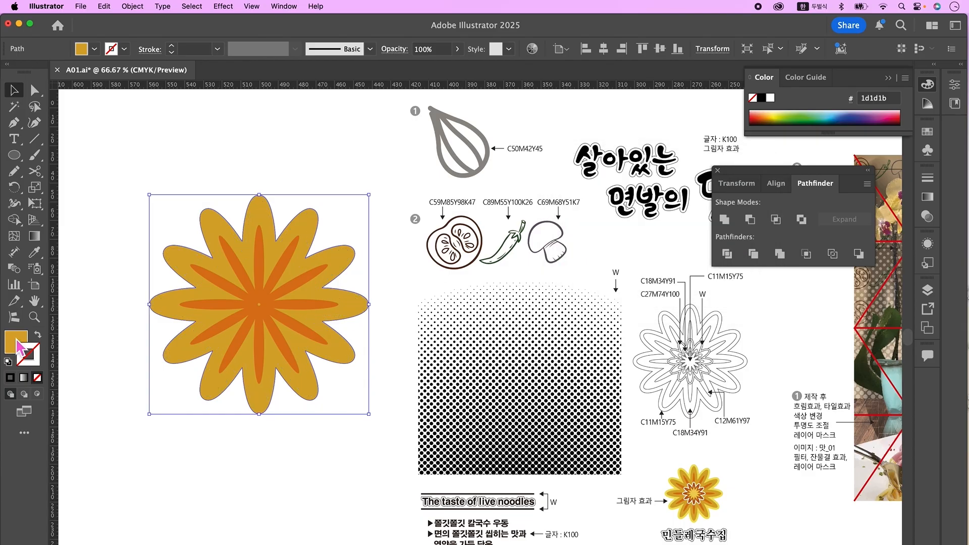
pyautogui.doubleClick(16, 340)
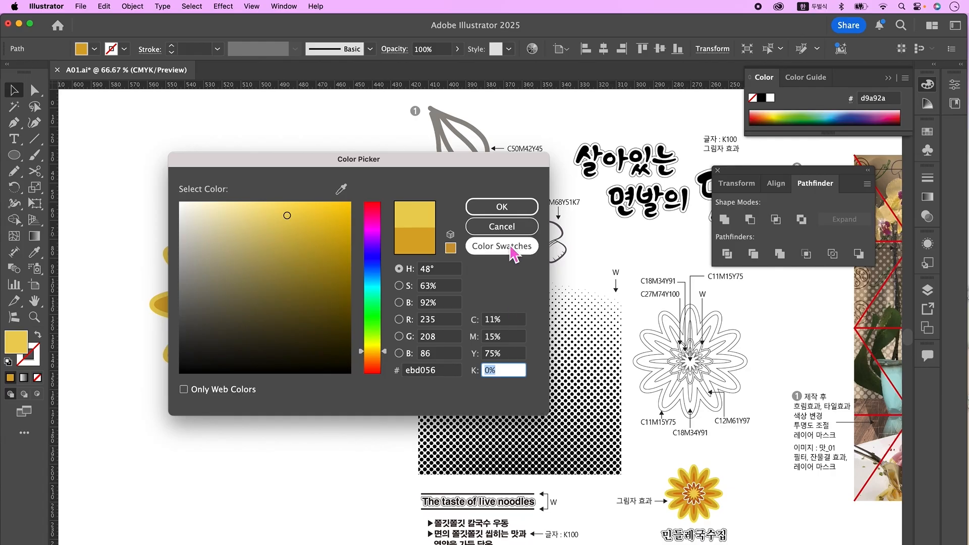
pyautogui.click(513, 214)
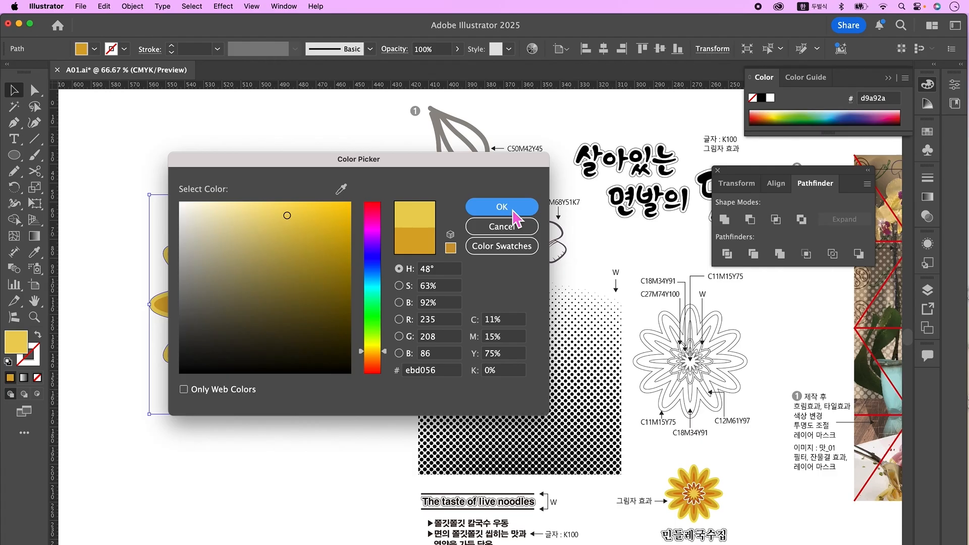
# Step: Select only the twelve orange inner petals, excluding the yellow shapes, and group them
pyautogui.click(268, 326)
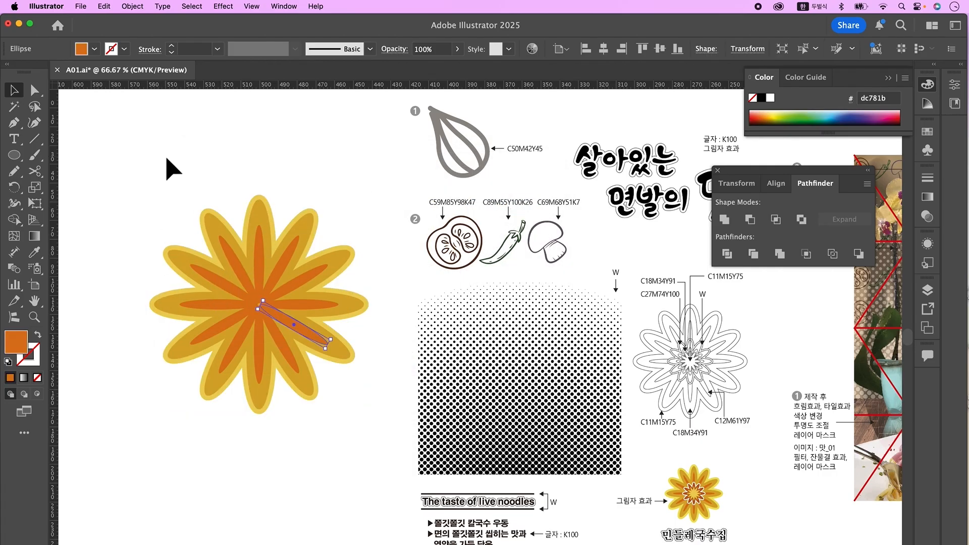
pyautogui.moveTo(167, 169); pyautogui.dragTo(348, 424)
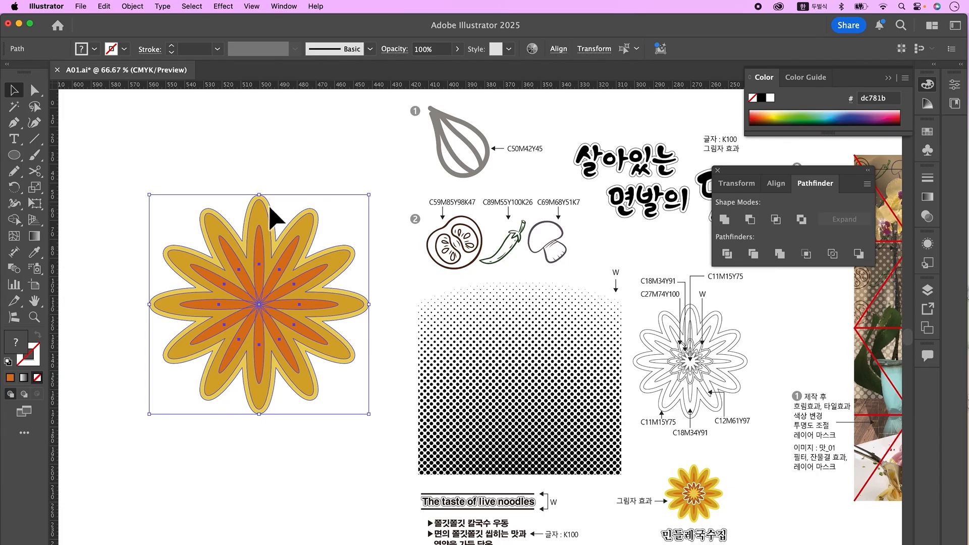
pyautogui.click(262, 222)
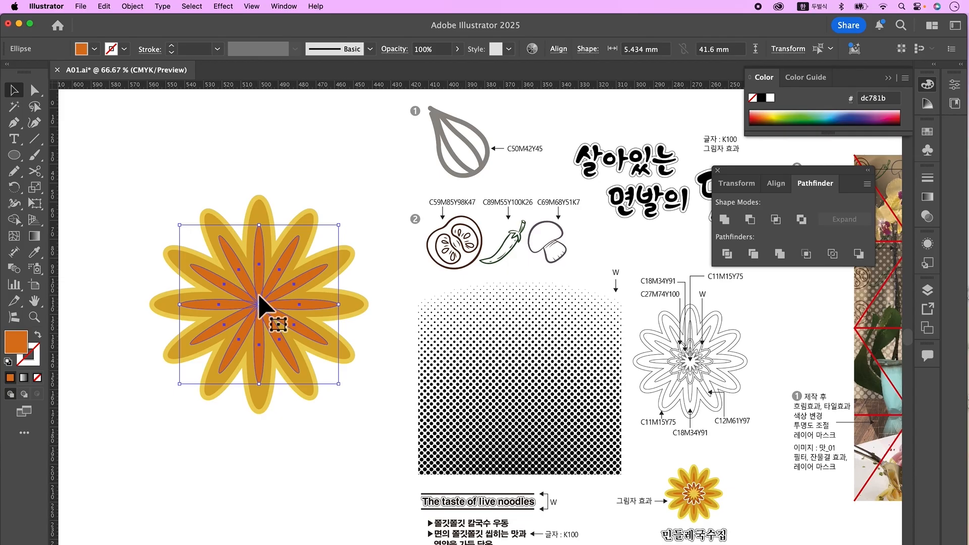
pyautogui.rightClick(260, 296)
pyautogui.click(300, 349)
pyautogui.click(309, 497)
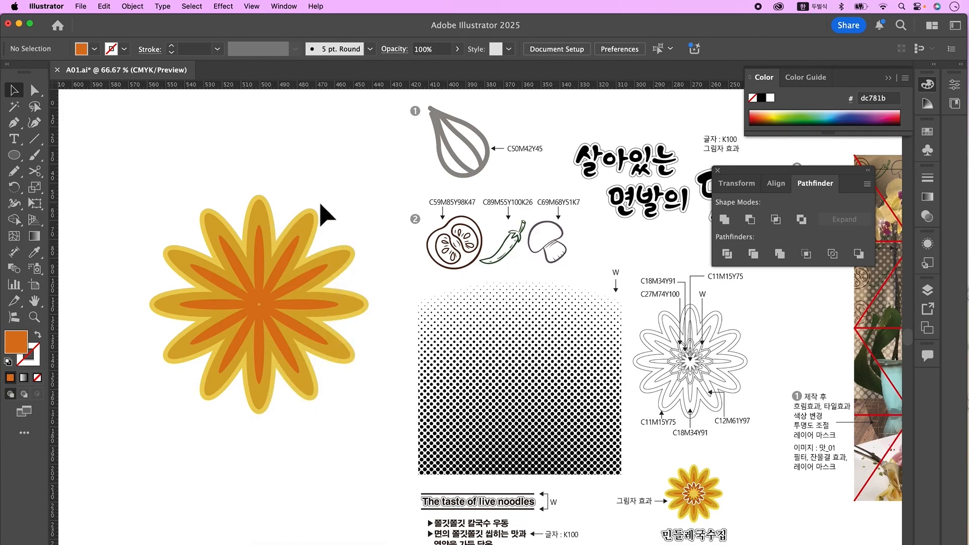
# Step: Select the two yellow flower shapes and make a copy scaled uniformly to 40%
pyautogui.click(306, 235)
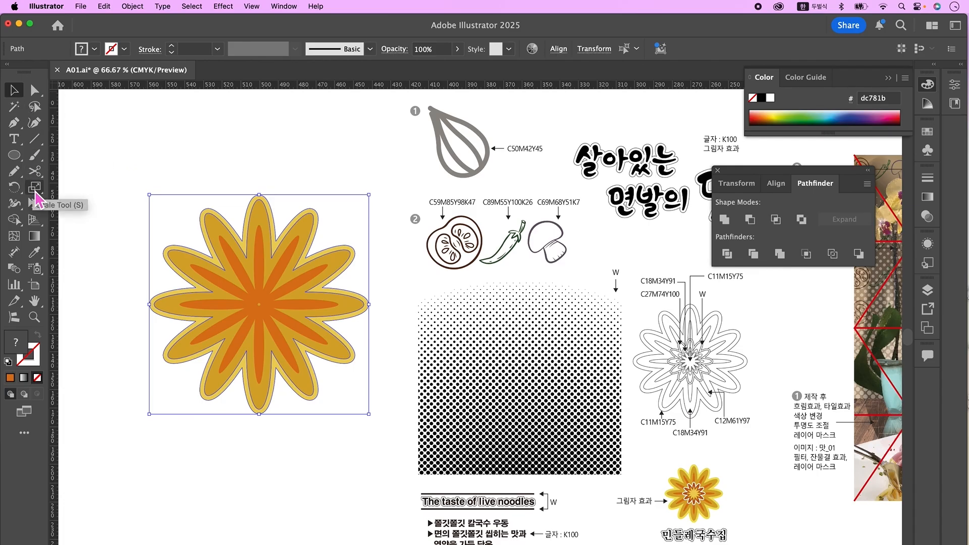
pyautogui.doubleClick(35, 195)
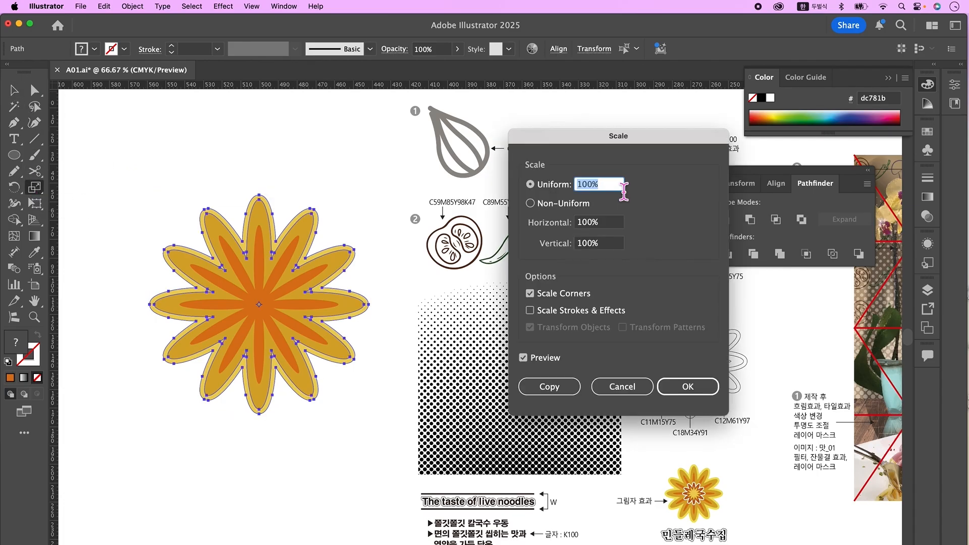
pyautogui.write('40')
pyautogui.click(565, 391)
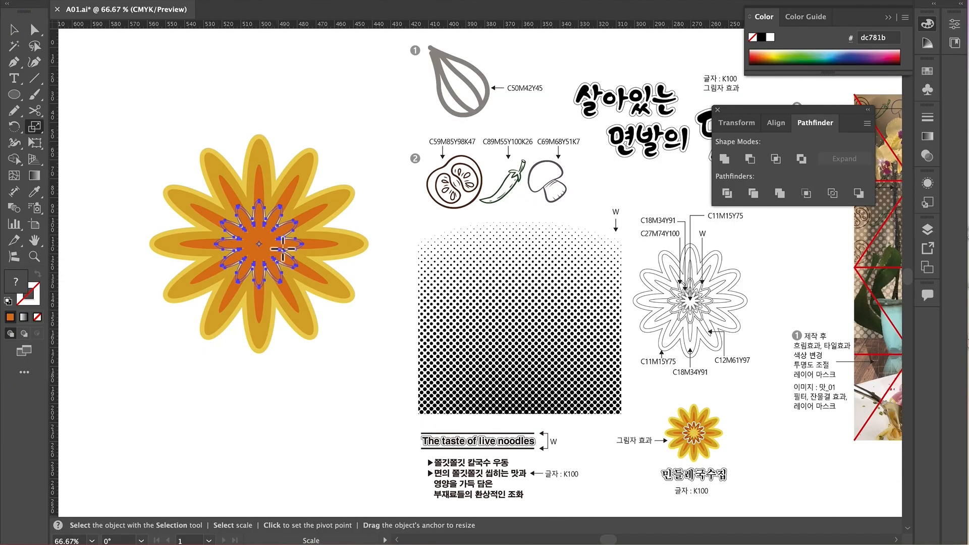
# Step: Bring the small flower copy to the front, over the orange petals
pyautogui.rightClick(282, 248)
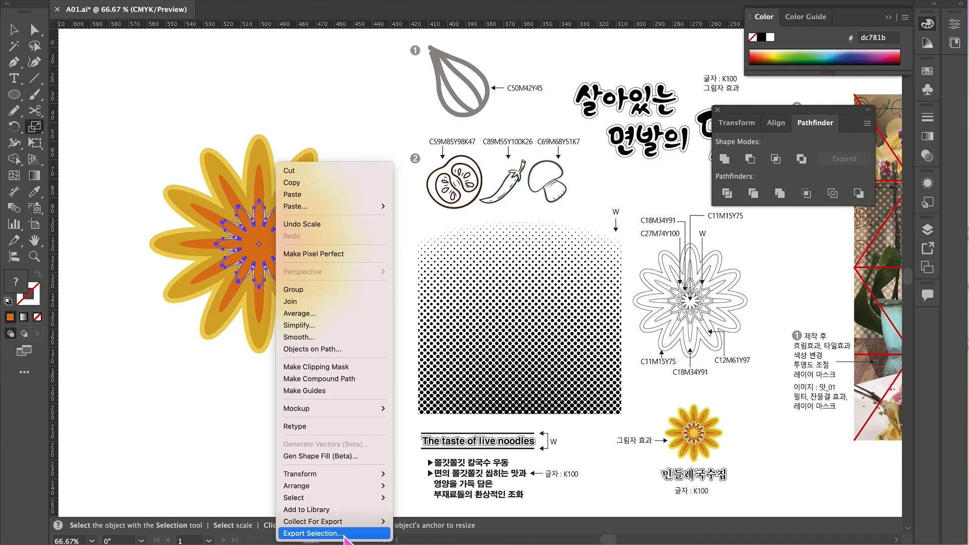
pyautogui.moveTo(366, 487)
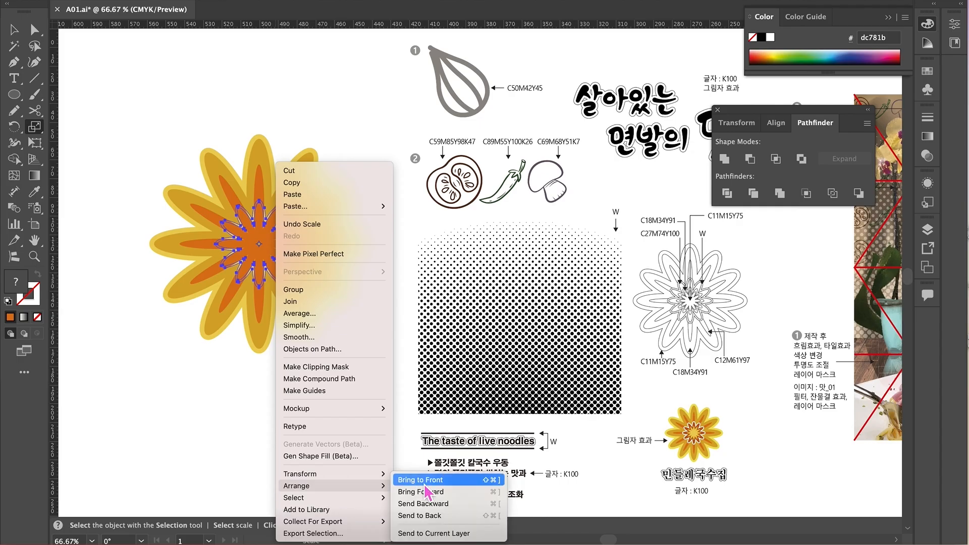
pyautogui.click(429, 482)
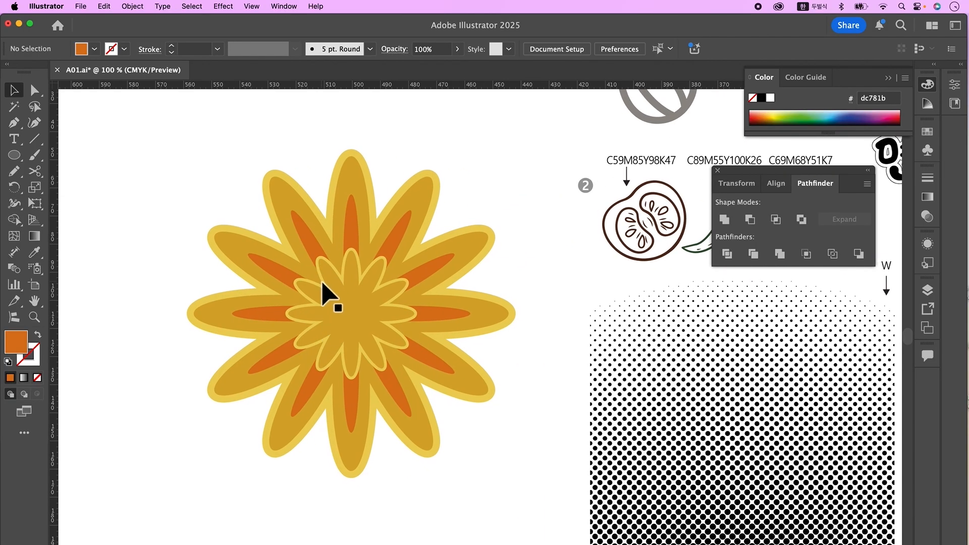
# Step: Fill the small flower's outer shape with white and its inner shape with C27 M74 Y100 K0
pyautogui.click(321, 281)
pyautogui.click(321, 281)
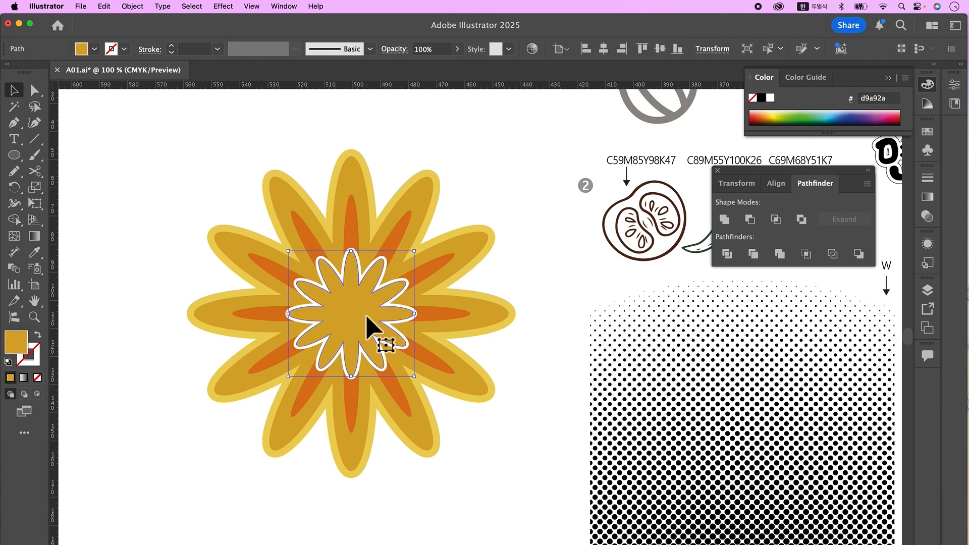
pyautogui.doubleClick(26, 348)
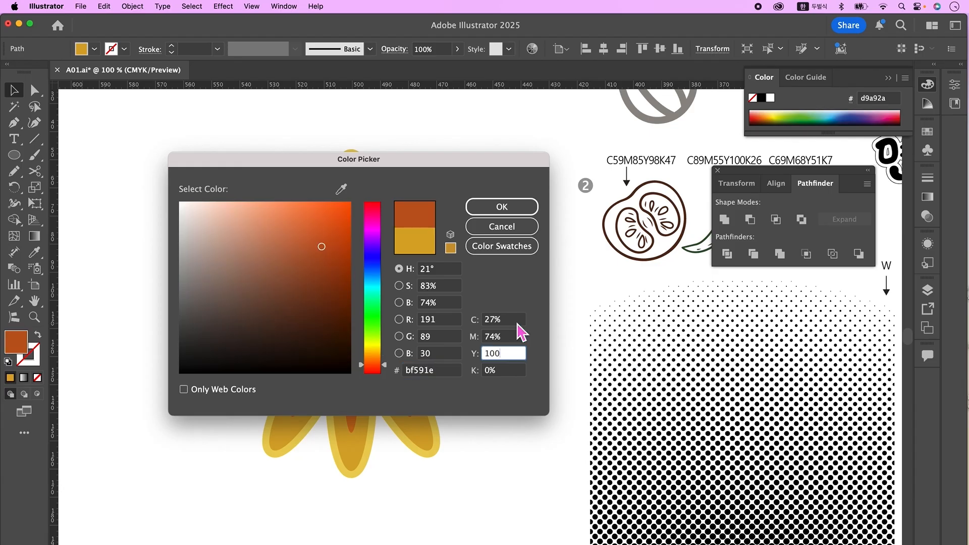
pyautogui.click(517, 217)
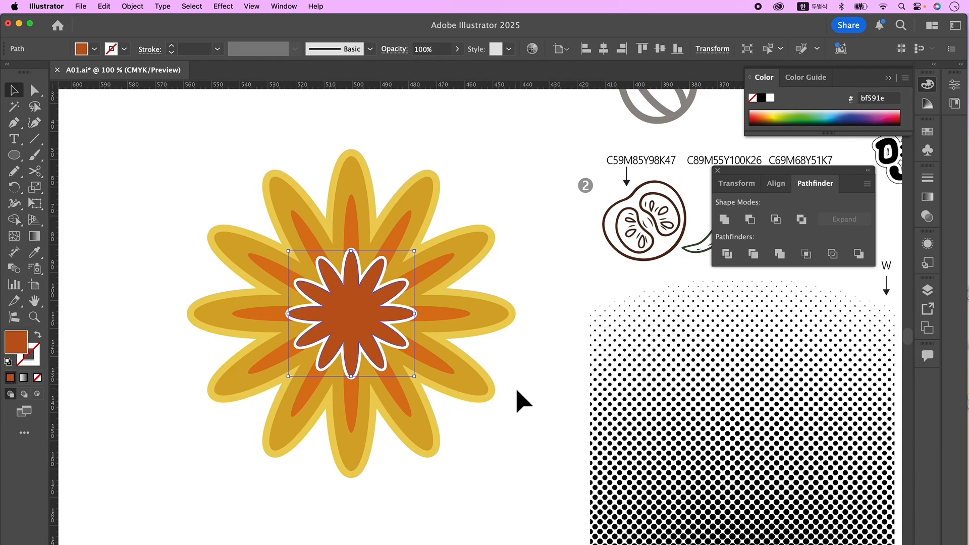
pyautogui.click(518, 393)
pyautogui.moveTo(353, 317); pyautogui.dragTo(359, 349)
pyautogui.press('super+z')
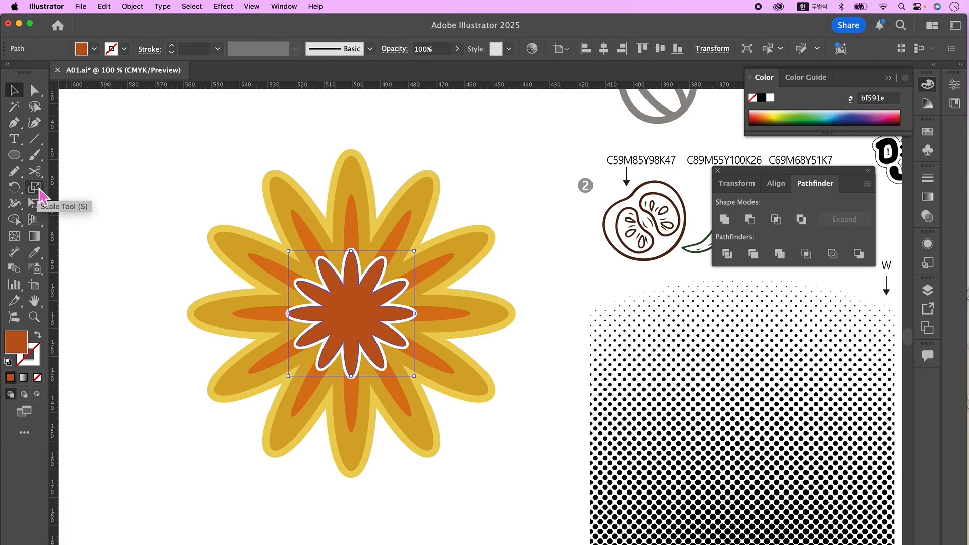
# Step: Make a copy of the small flower's inner shape scaled uniformly to 65% and fill it with C18 M34 Y91 K0
pyautogui.doubleClick(34, 187)
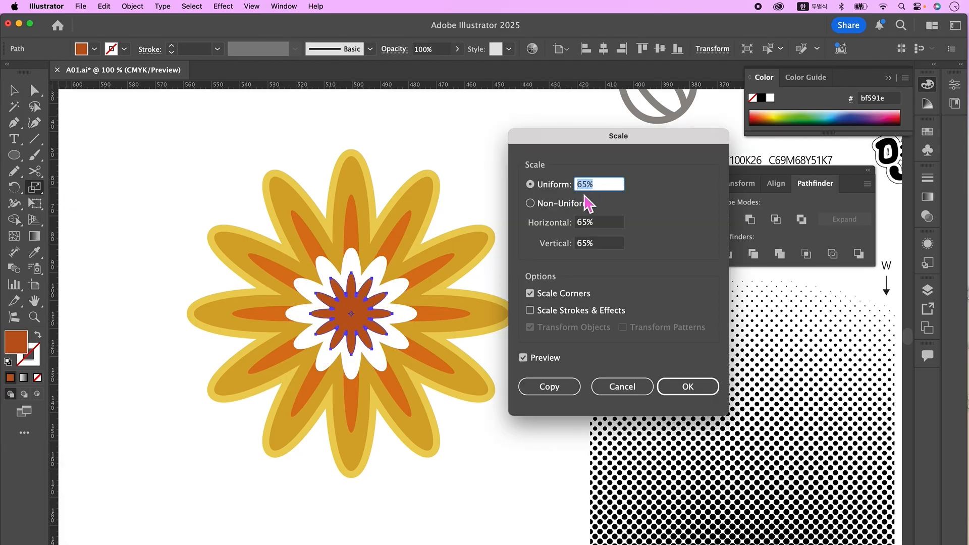
pyautogui.click(563, 393)
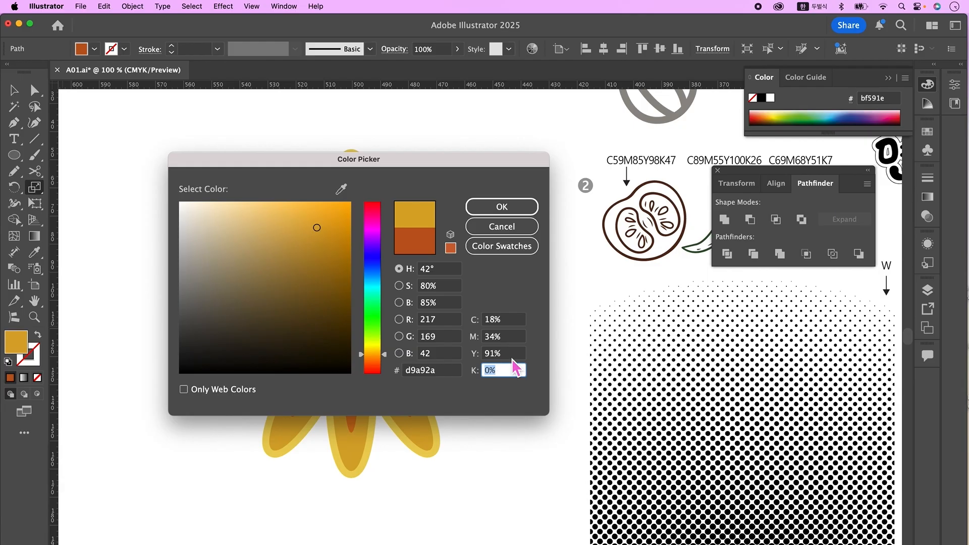
pyautogui.click(502, 207)
pyautogui.press('v')
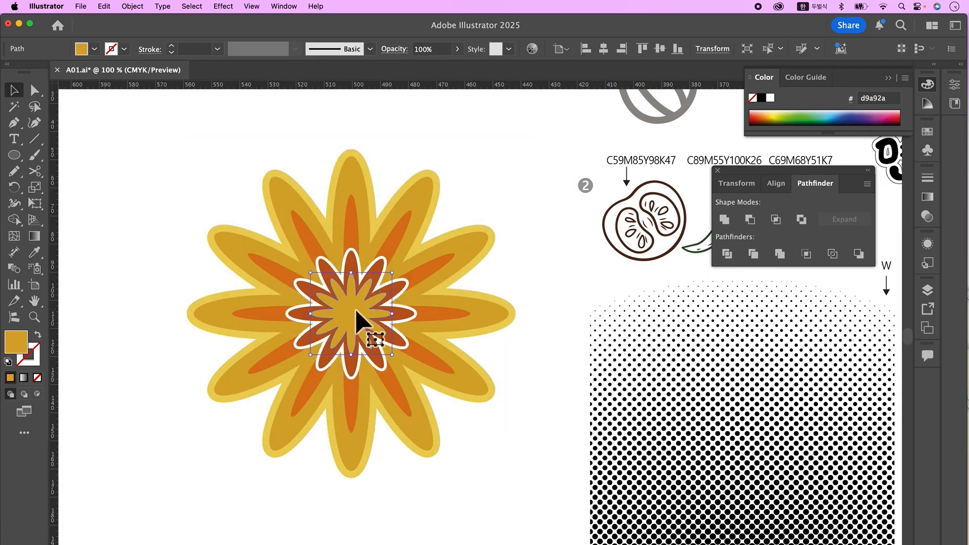
# Step: Make a copy of the innermost flower shape scaled uniformly to 75%, fill it with C11 M15 Y75 K0, and deselect it
pyautogui.doubleClick(37, 195)
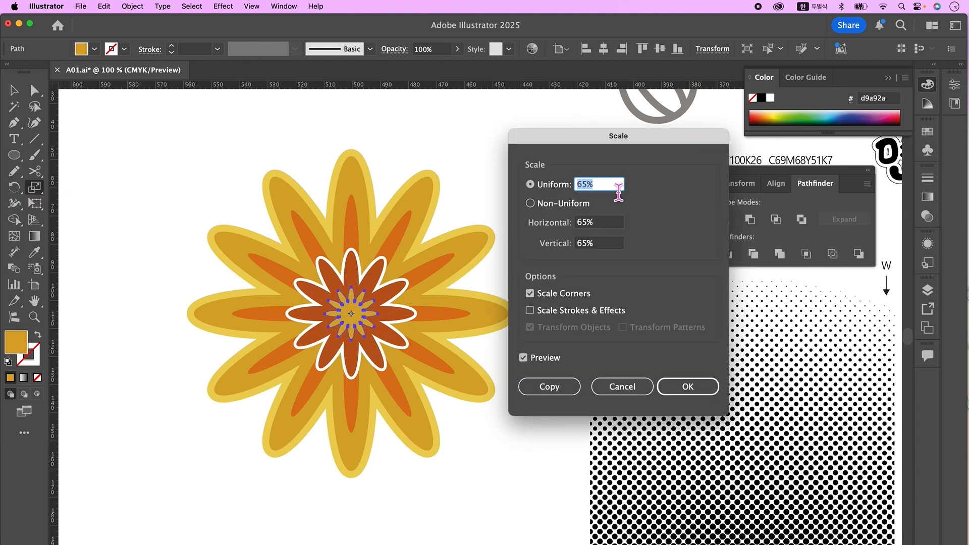
pyautogui.write('75')
pyautogui.click(550, 387)
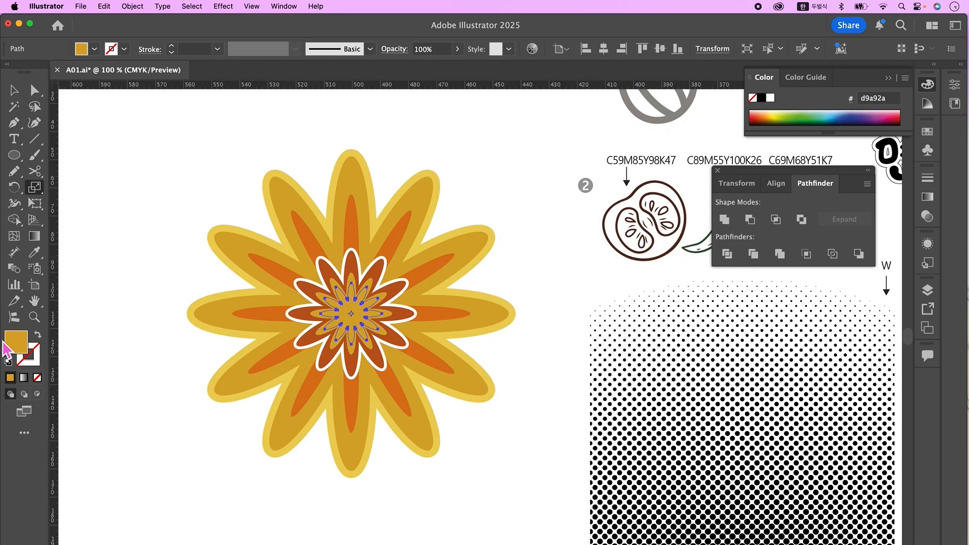
pyautogui.doubleClick(6, 345)
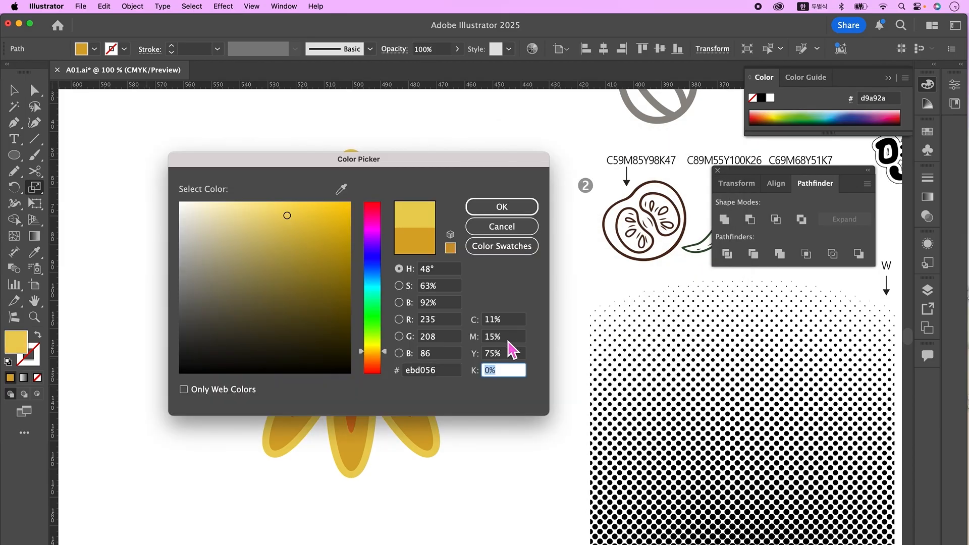
pyautogui.click(501, 206)
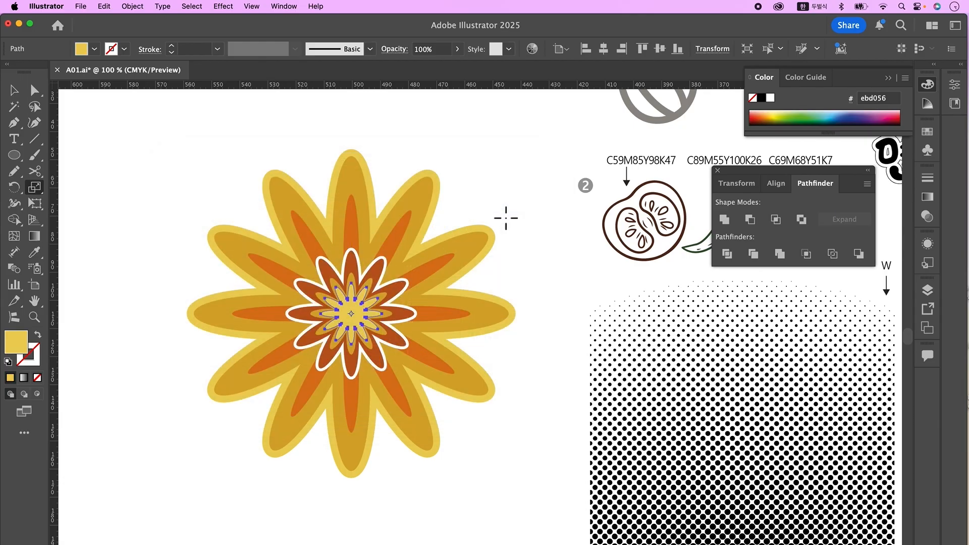
pyautogui.press('v')
pyautogui.click(156, 309)
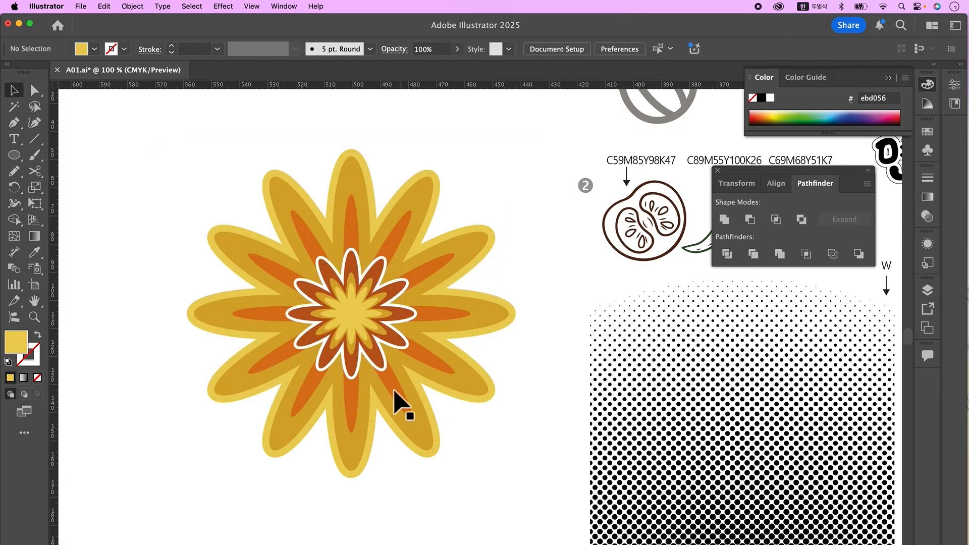
# Step: Group all the flower's shapes and place the group over the lower-right corner of the poster artboard
pyautogui.moveTo(180, 151); pyautogui.dragTo(487, 476)
pyautogui.rightClick(402, 282)
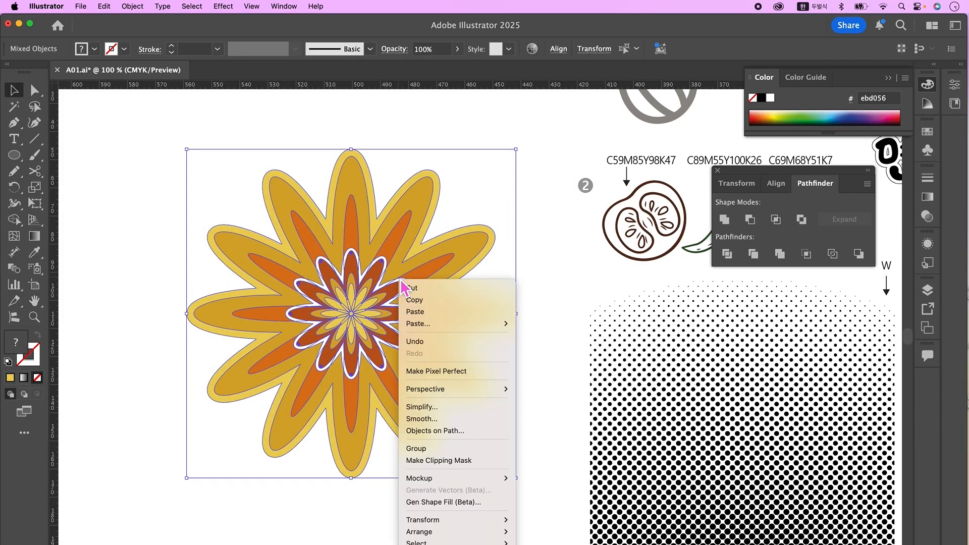
pyautogui.click(438, 449)
pyautogui.moveTo(465, 434); pyautogui.dragTo(693, 361)
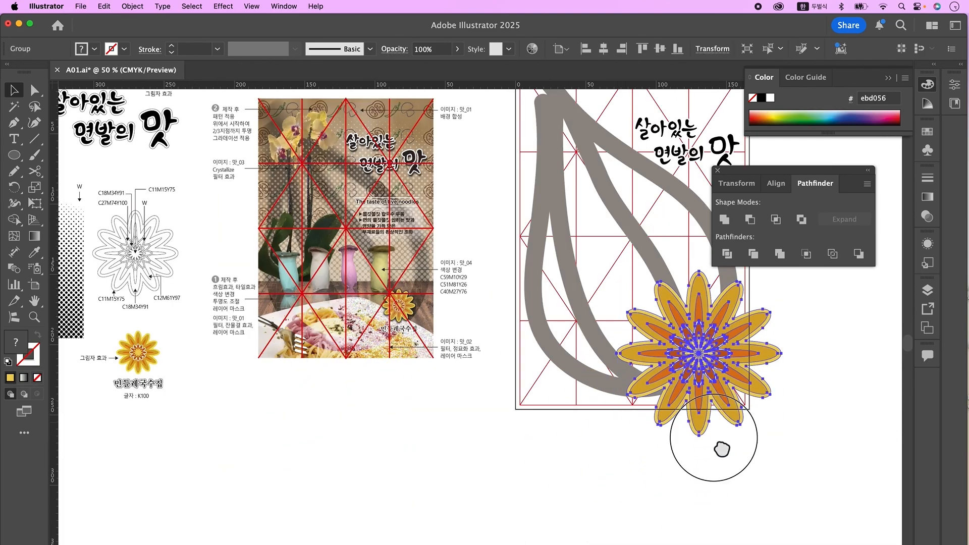
pyautogui.moveTo(721, 449); pyautogui.dragTo(662, 485)
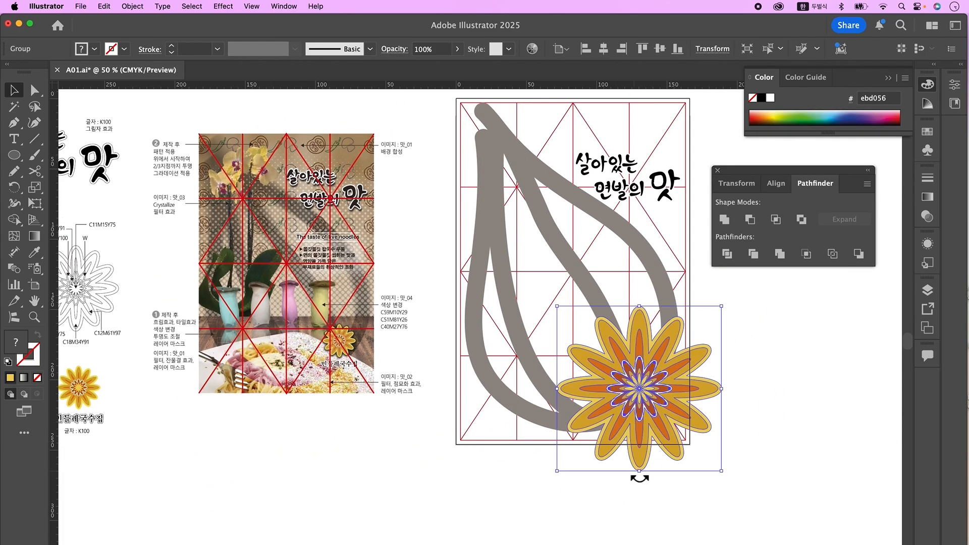
pyautogui.moveTo(644, 479); pyautogui.dragTo(653, 382)
pyautogui.click(791, 416)
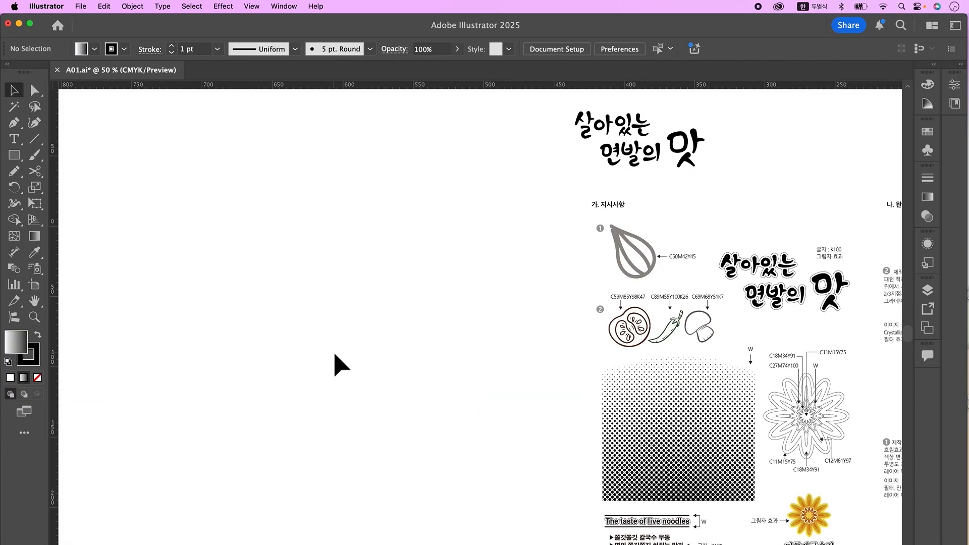
# Step: Create a 210 × 210 mm rectangle with the default fill and stroke in the empty area beside the reference sheet
pyautogui.click(9, 362)
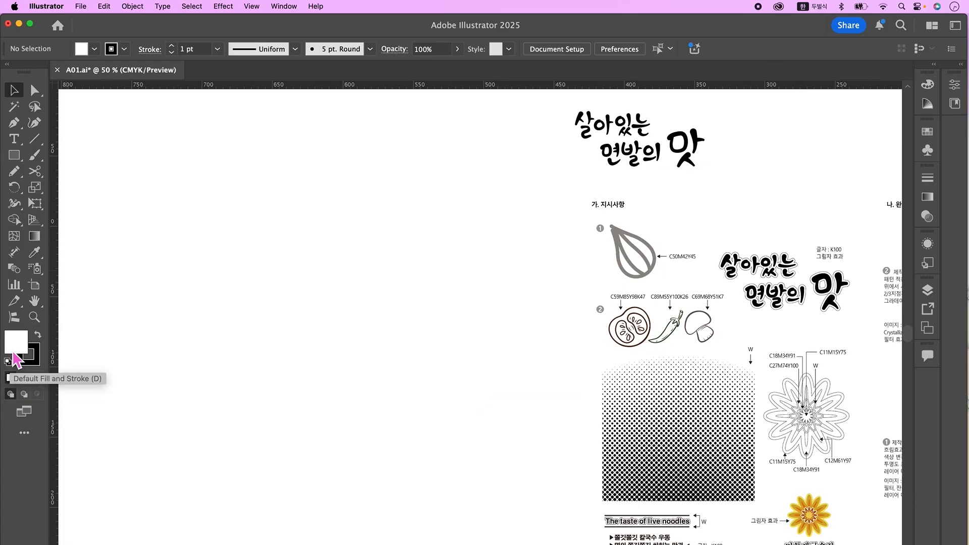
pyautogui.click(15, 157)
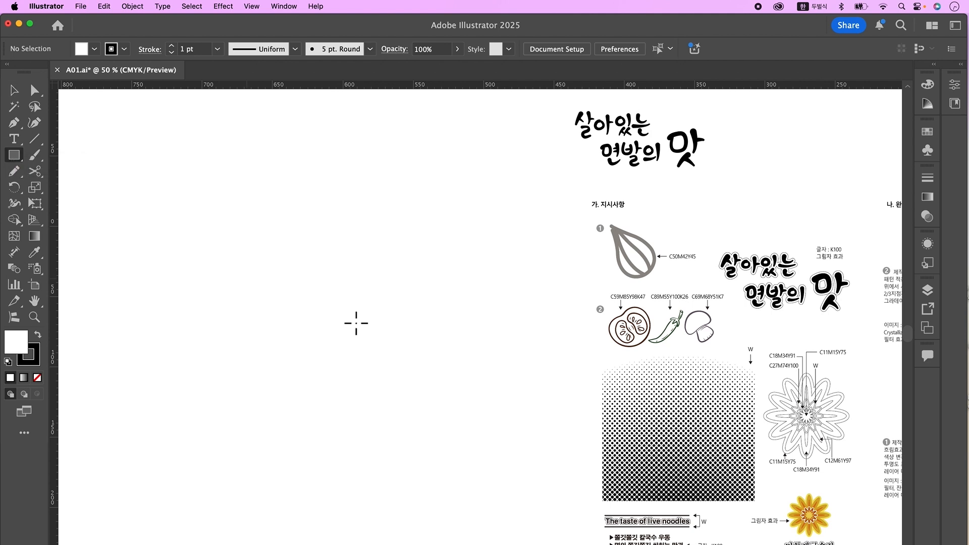
pyautogui.click(279, 289)
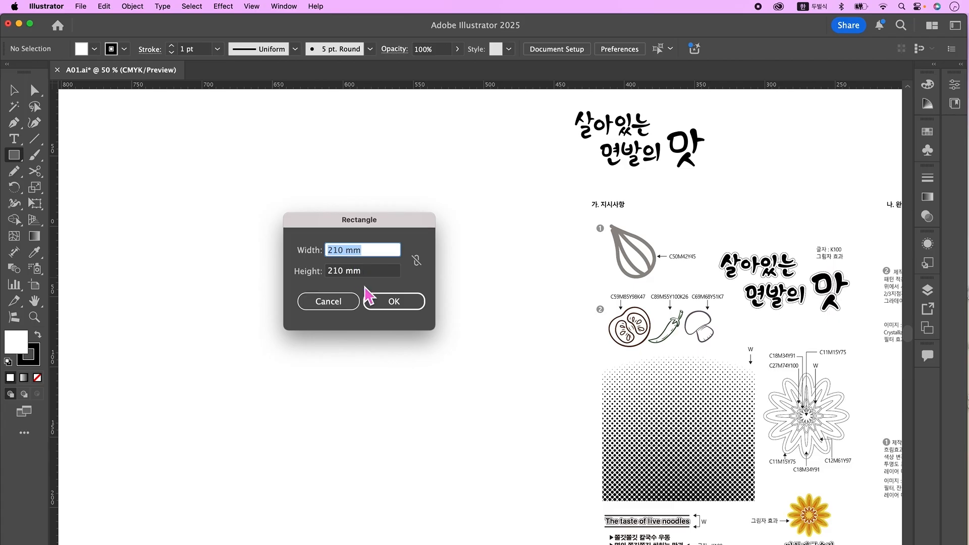
pyautogui.click(394, 303)
pyautogui.press('v')
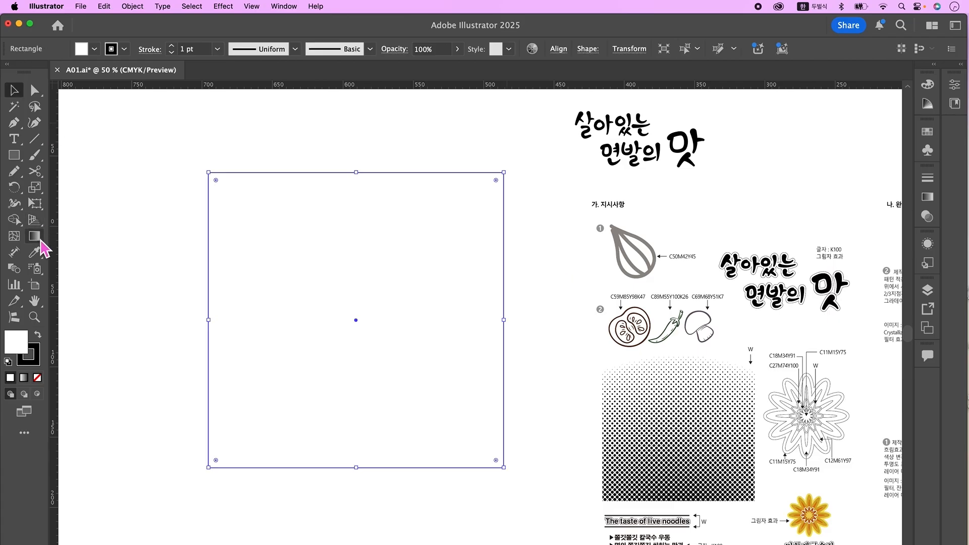
# Step: Fill the square with the White, Black gradient, make it radial, and reverse it so black sits at the centre
pyautogui.doubleClick(35, 237)
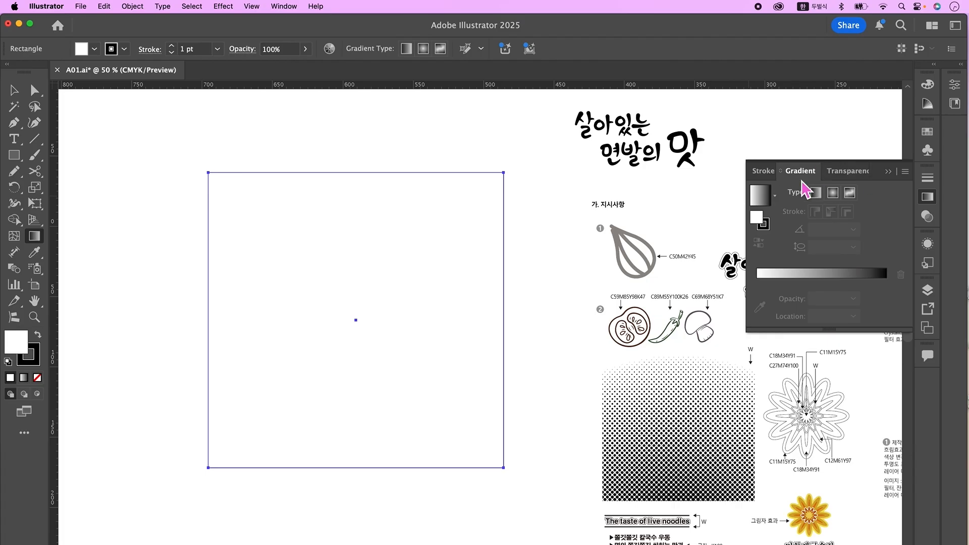
pyautogui.click(775, 195)
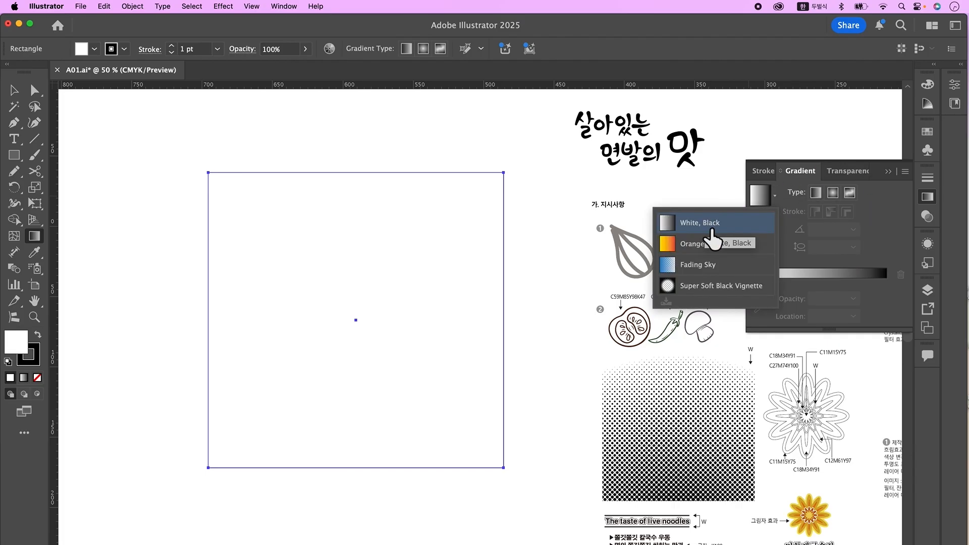
pyautogui.click(724, 228)
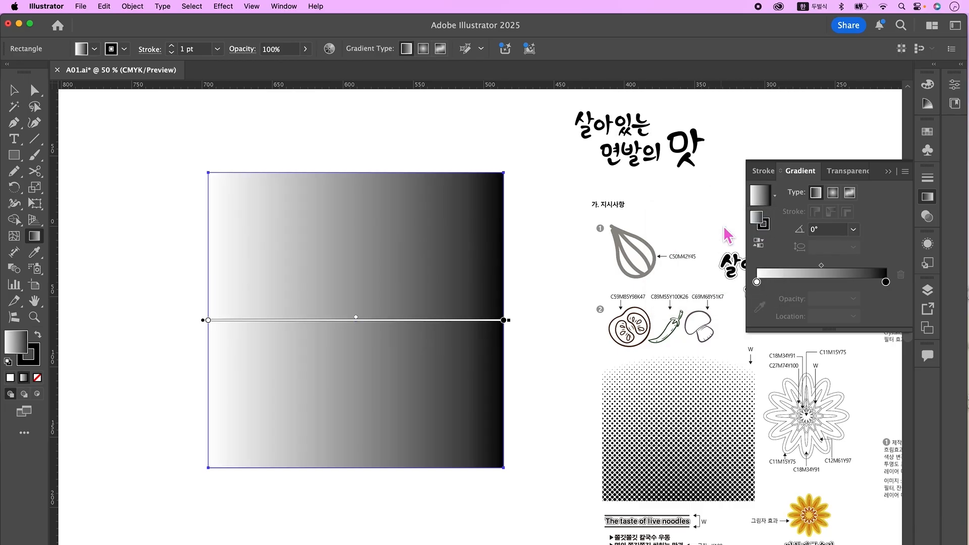
pyautogui.click(837, 198)
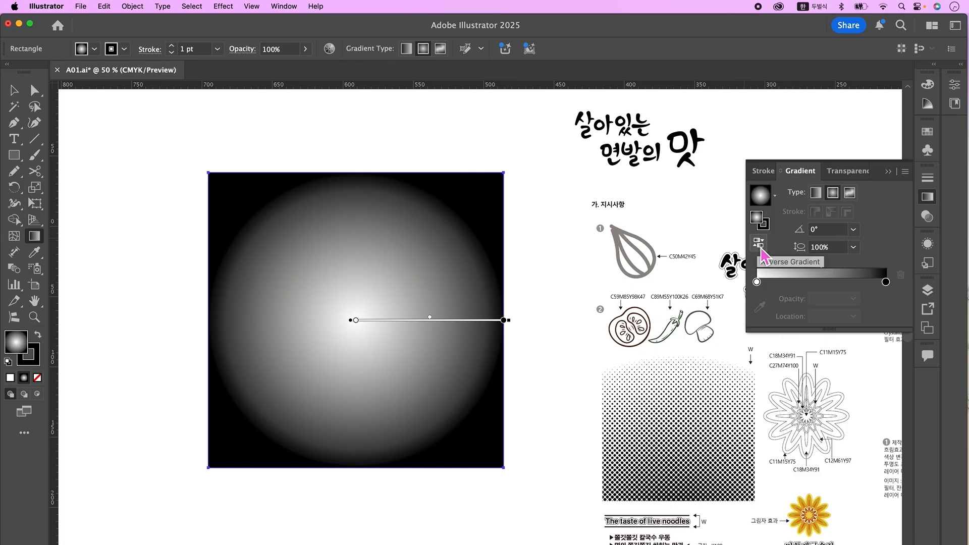
pyautogui.click(758, 243)
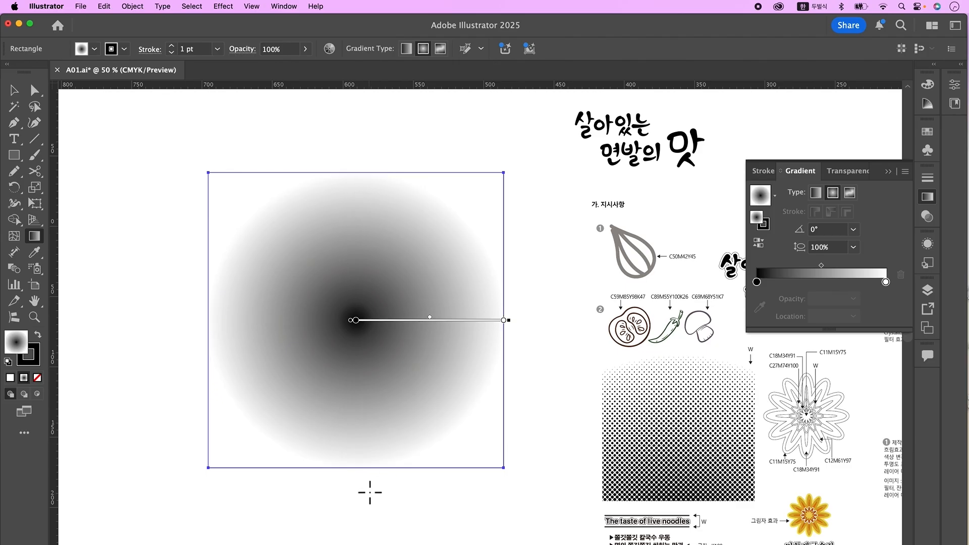
# Step: Redraw the radial gradient vertically from just below the square up to near its top edge, and remove the square's stroke
pyautogui.moveTo(362, 498); pyautogui.dragTo(370, 186)
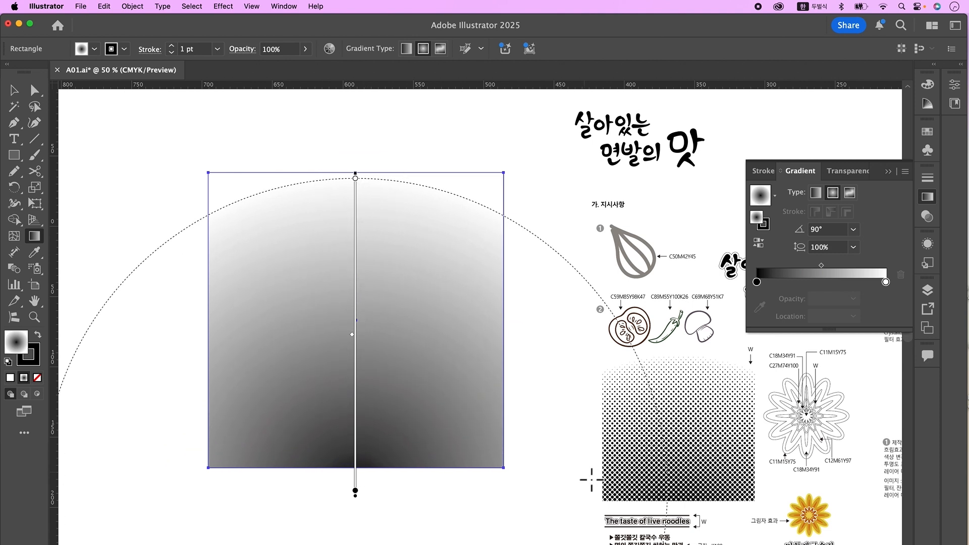
pyautogui.click(31, 362)
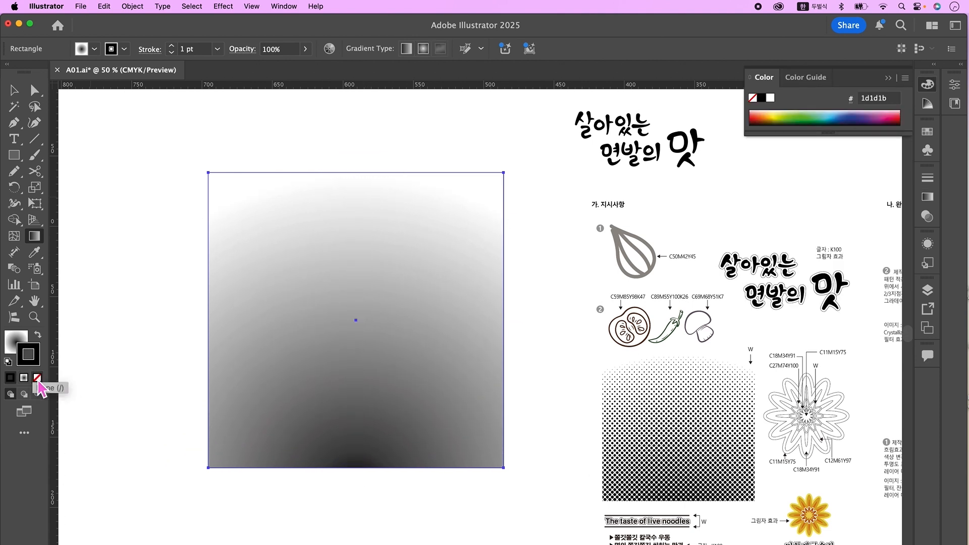
pyautogui.click(38, 379)
pyautogui.click(23, 339)
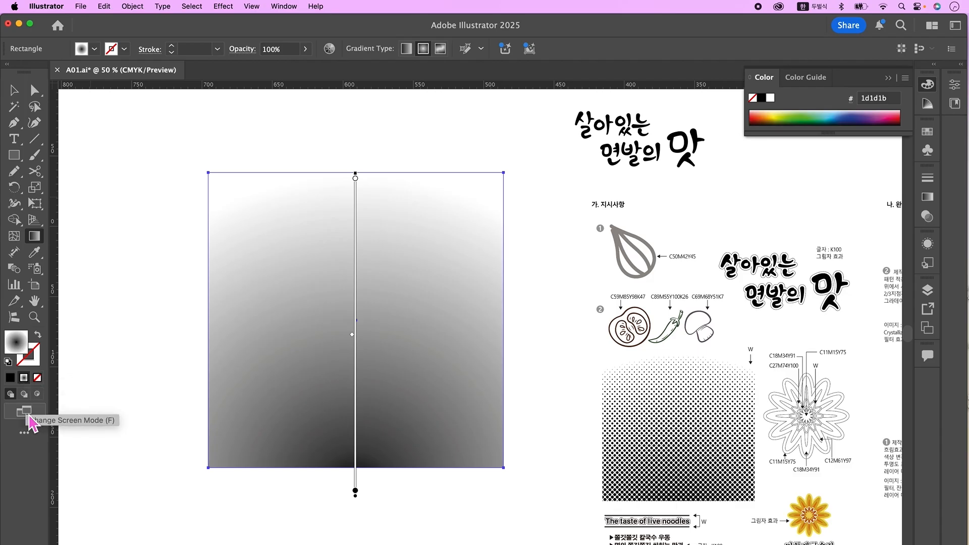
# Step: Try the Color Halftone effect on the gradient square with a maximum radius of 40 pixels and all four channel angles at 45
pyautogui.click(223, 6)
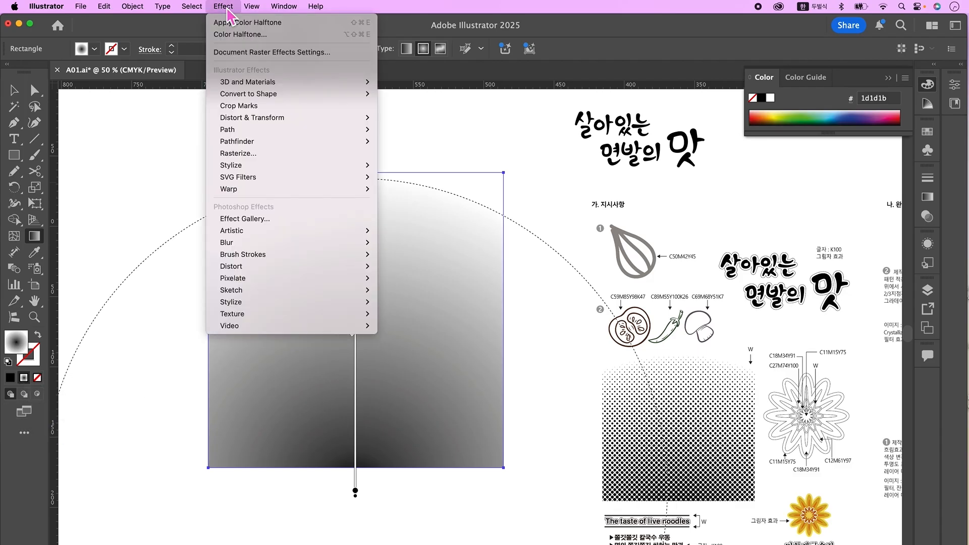
pyautogui.moveTo(328, 278)
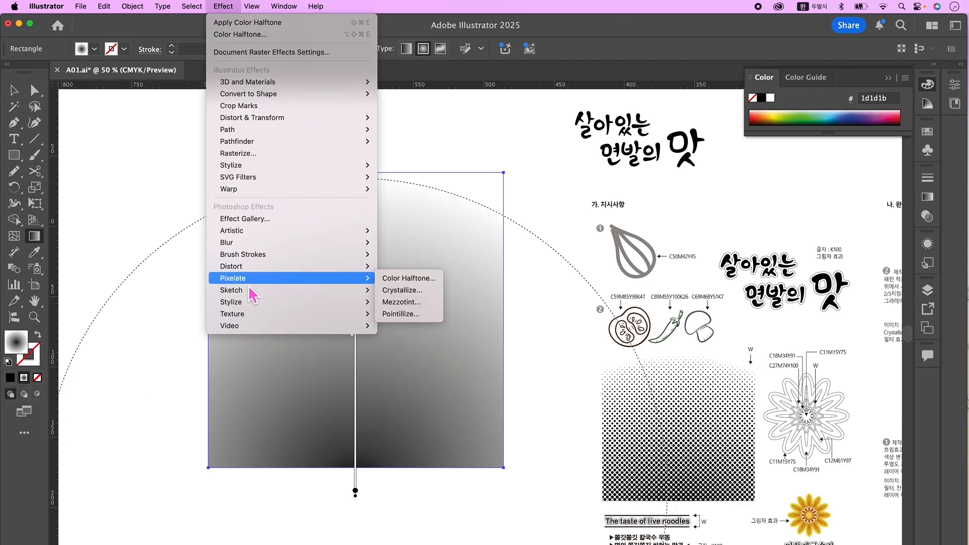
pyautogui.click(404, 279)
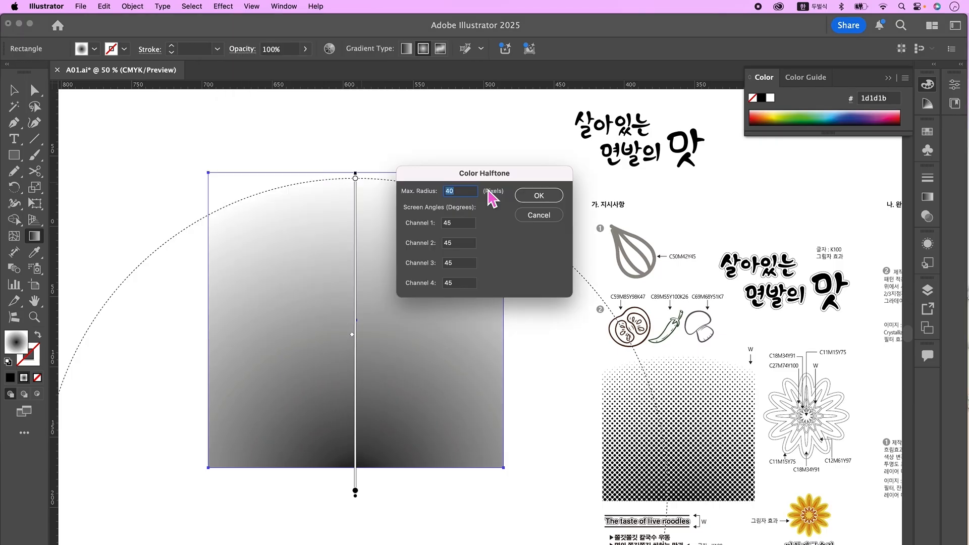
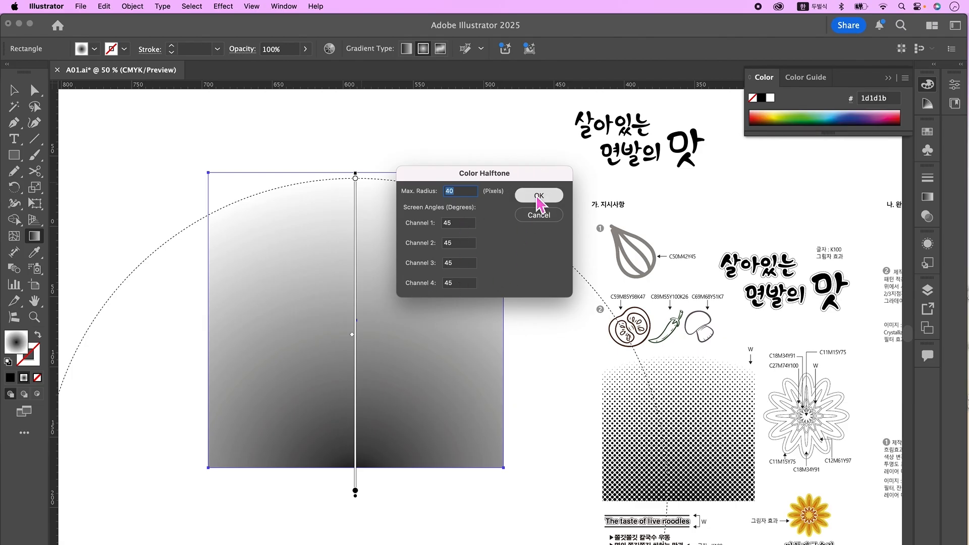
pyautogui.click(538, 196)
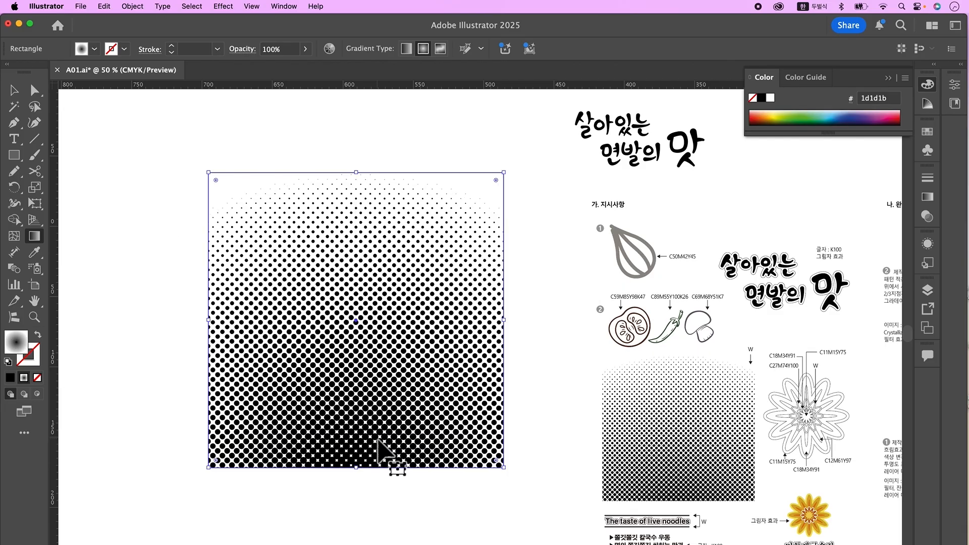
pyautogui.press('super+z')
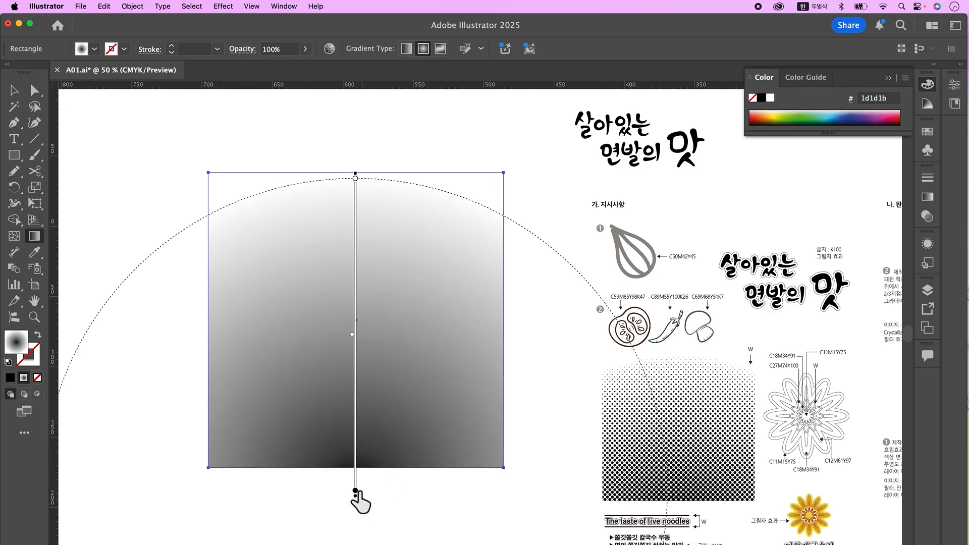
# Step: Redraw the radial gradient so its black centre sits well below the square and its white end stays near the top edge
pyautogui.moveTo(355, 497)
pyautogui.mouseDown()
pyautogui.moveTo(356, 538)
pyautogui.moveTo(357, 497)
pyautogui.mouseUp()
pyautogui.press('super+minus')
pyautogui.moveTo(409, 398); pyautogui.dragTo(409, 454)
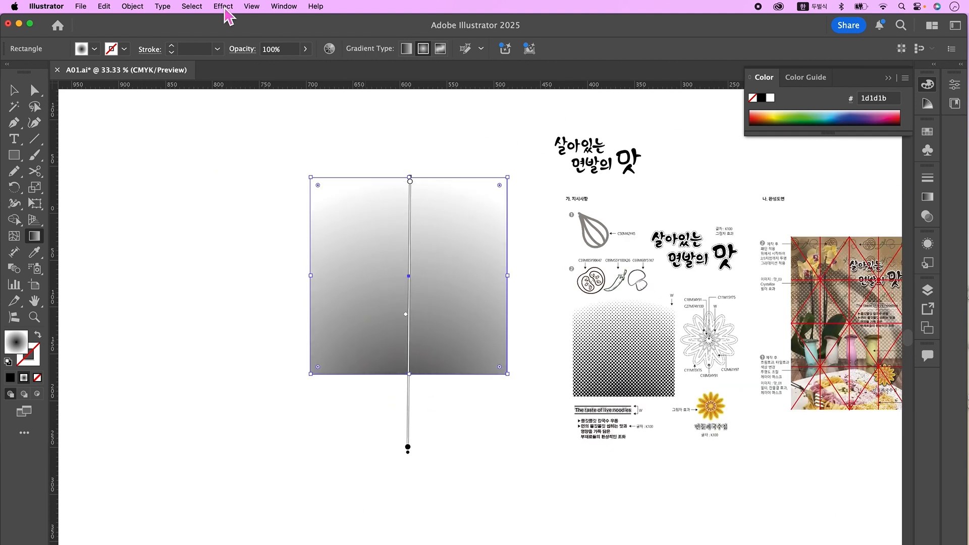
# Step: Apply the Color Halftone effect to the square with a maximum radius of 40 pixels and all four channel angles at 45
pyautogui.click(225, 7)
pyautogui.moveTo(280, 279)
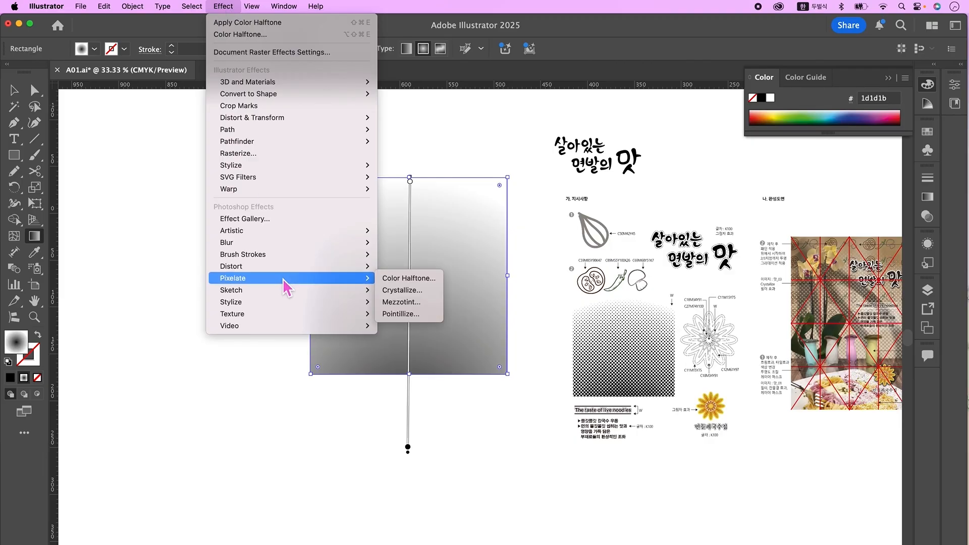
pyautogui.click(406, 278)
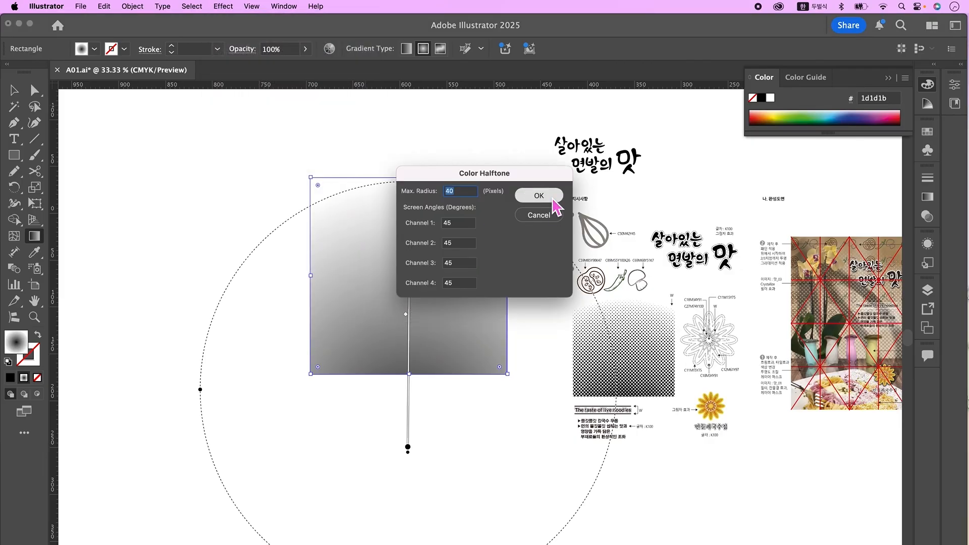
pyautogui.click(553, 200)
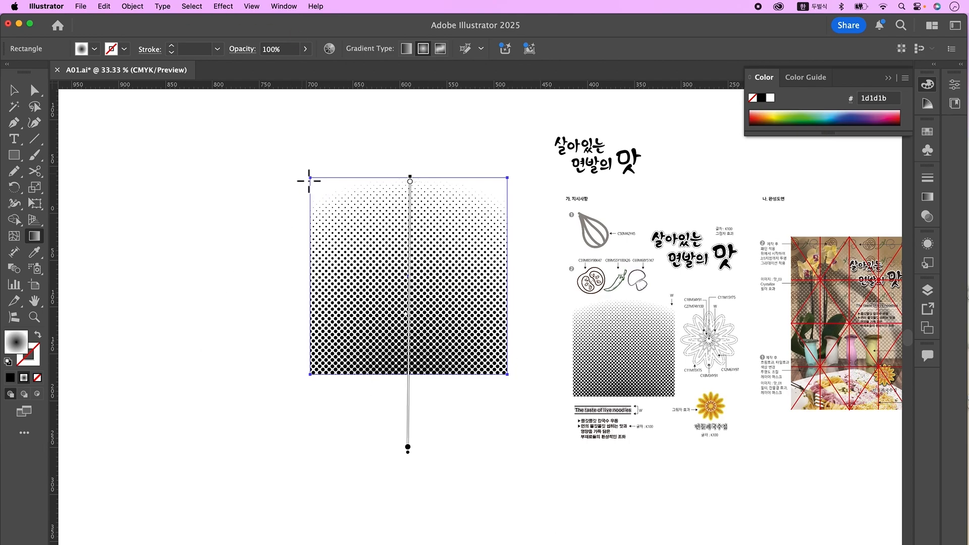
# Step: Expand the appearance of the halftone square, and image-trace the result into expanded vector shapes
pyautogui.click(132, 6)
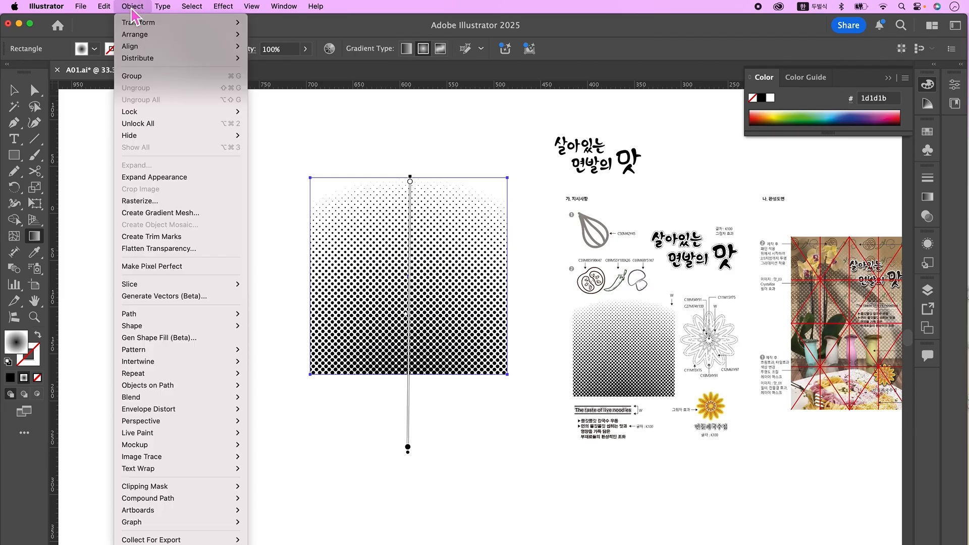
pyautogui.click(175, 182)
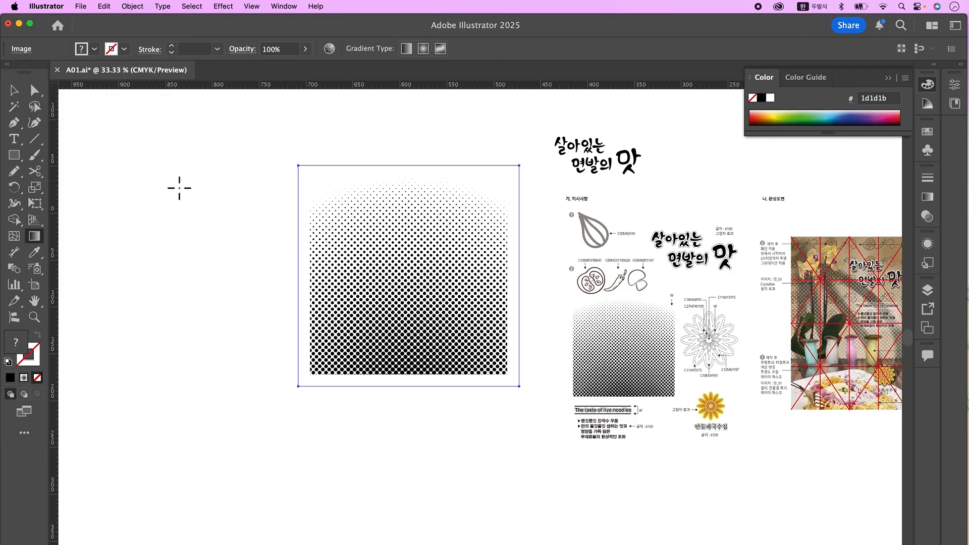
pyautogui.click(137, 11)
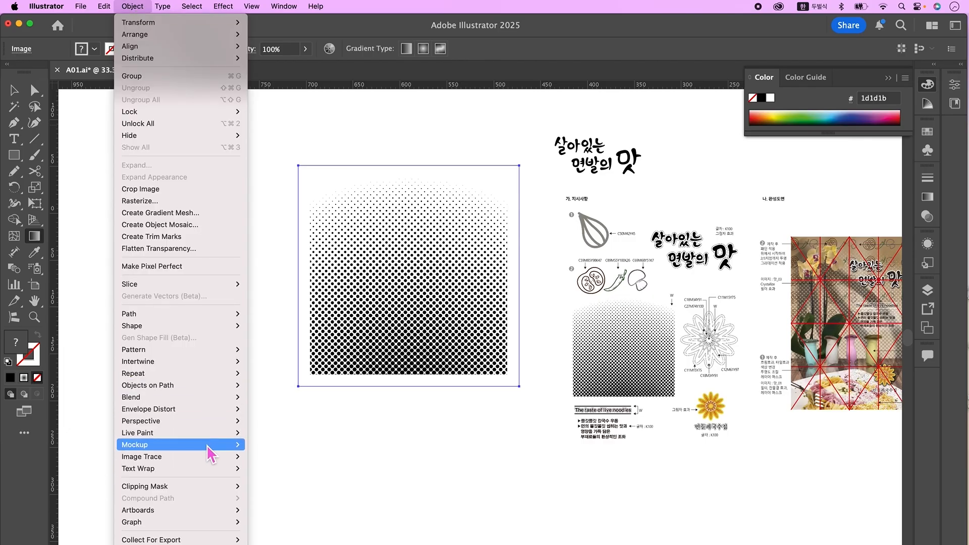
pyautogui.moveTo(208, 462)
pyautogui.click(281, 469)
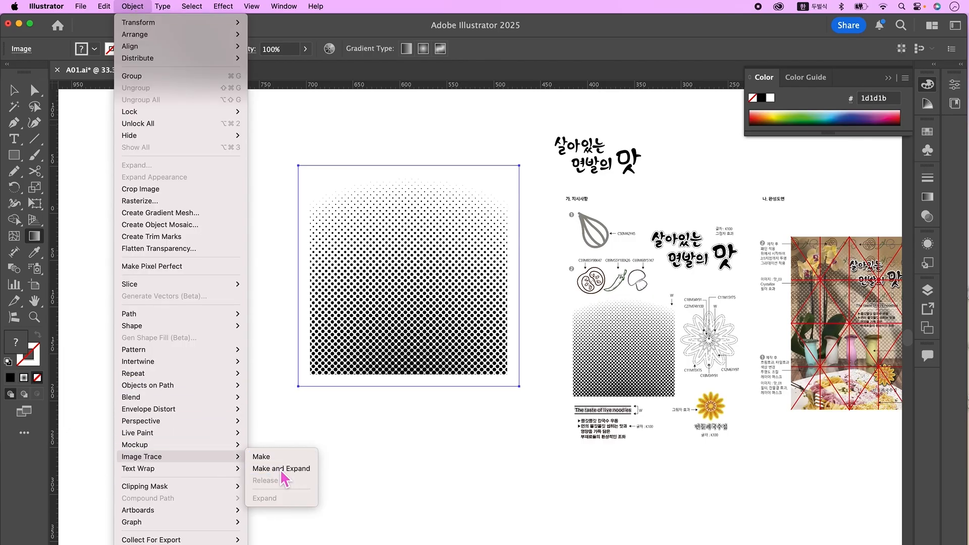
pyautogui.click(630, 339)
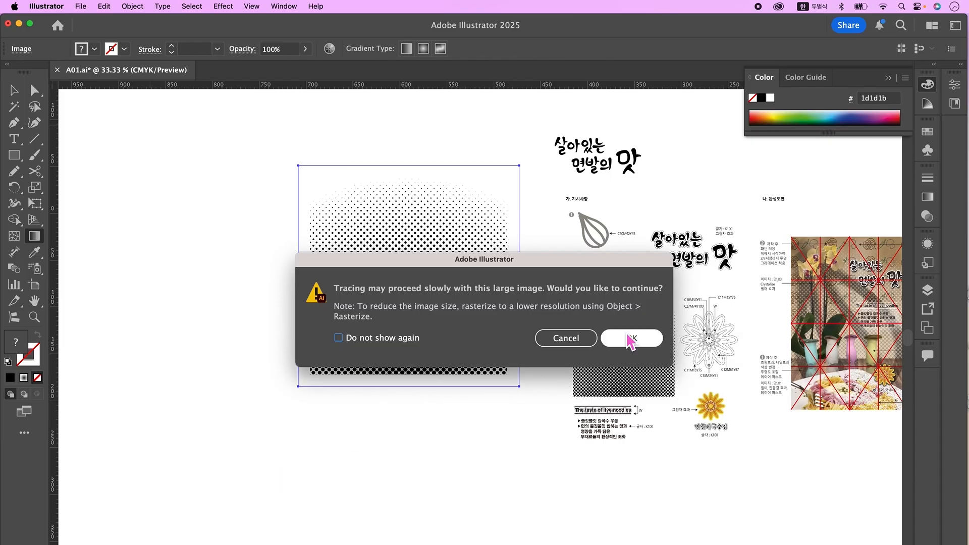
# Step: Delete the white background shape surrounding the traced halftone dots
pyautogui.click(35, 92)
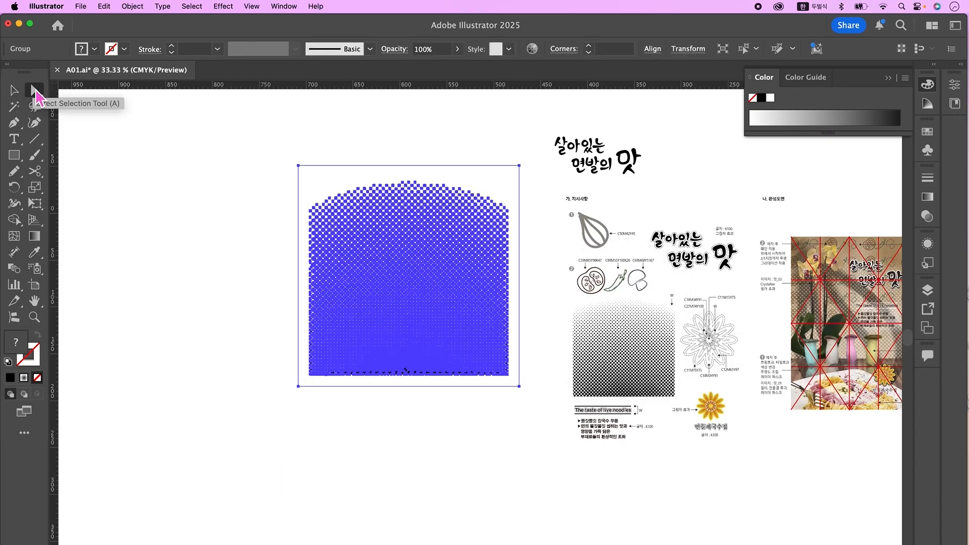
pyautogui.moveTo(278, 142); pyautogui.dragTo(313, 190)
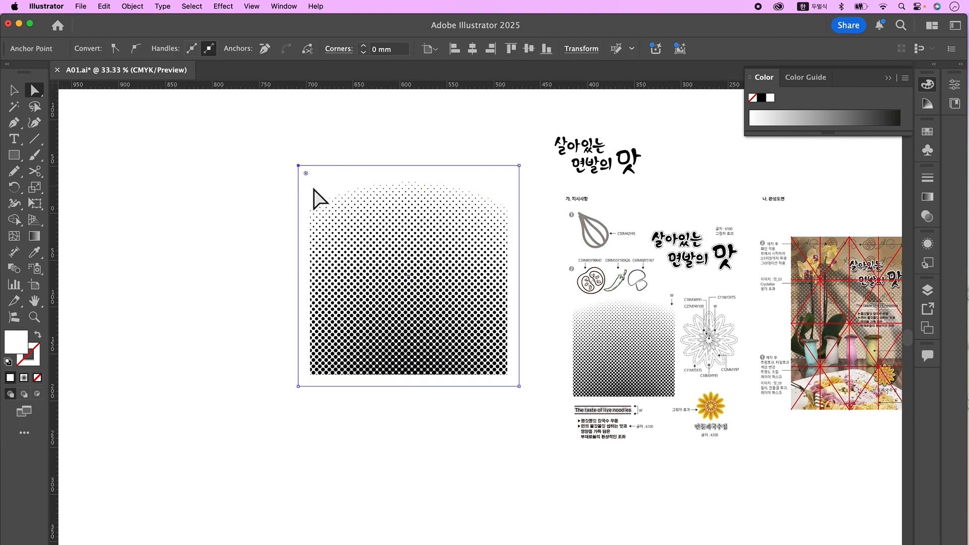
pyautogui.press('Delete')
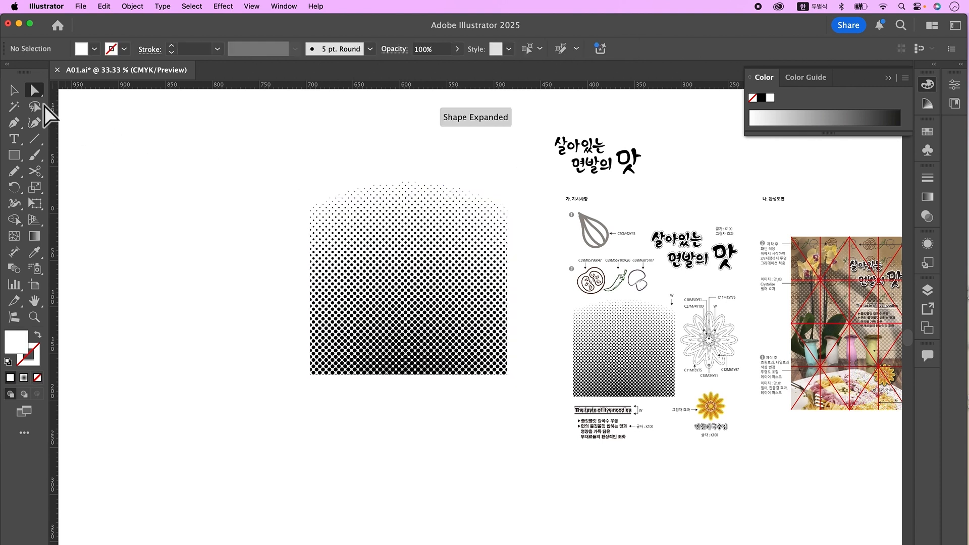
# Step: Fill the halftone dot group with white by setting K to 0%
pyautogui.press('v')
pyautogui.click(415, 365)
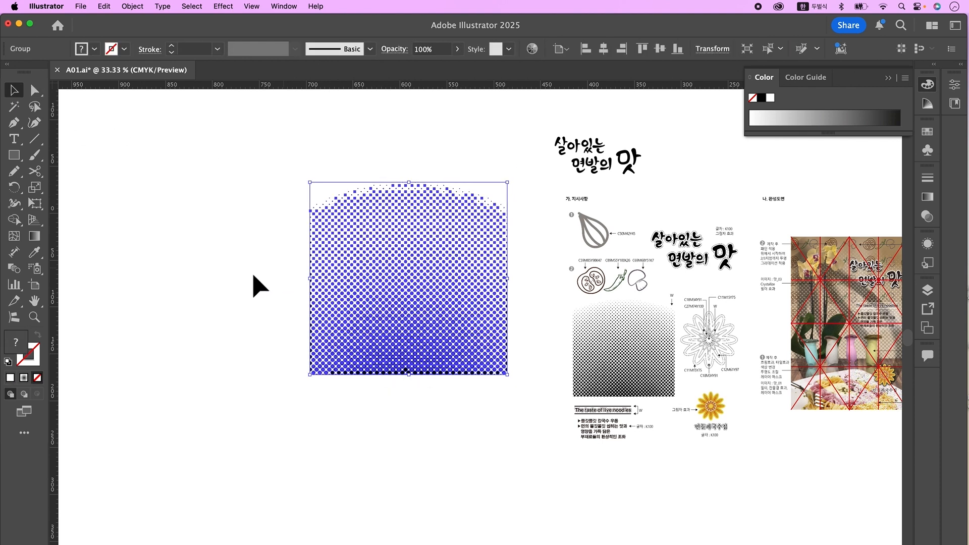
pyautogui.doubleClick(15, 342)
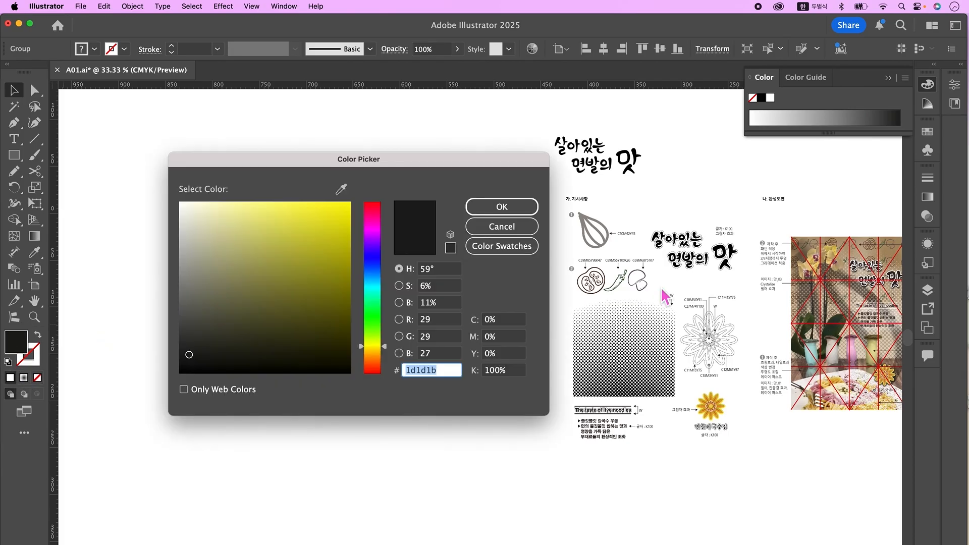
pyautogui.click(506, 324)
pyautogui.click(512, 368)
pyautogui.doubleClick(513, 370)
pyautogui.write('0')
pyautogui.press('Tab')
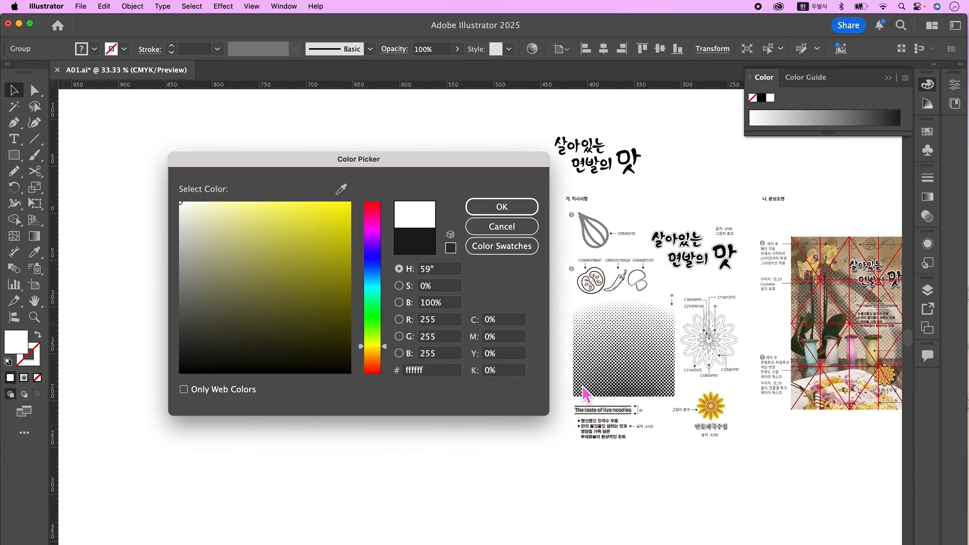
pyautogui.press('Return')
# Step: Place the white halftone dot group on the artboard over the large grey leaf shape, and deselect it
pyautogui.press('super+minus')
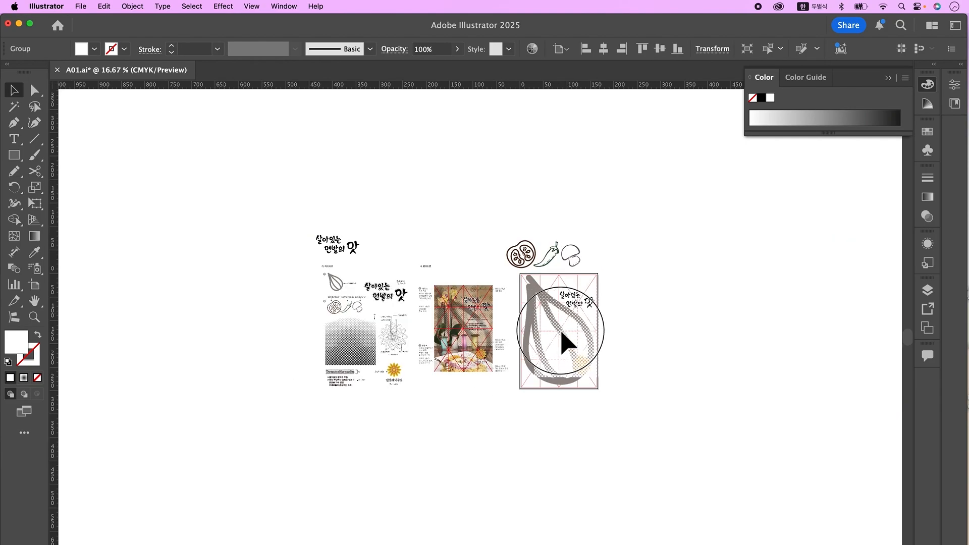
pyautogui.click(560, 336)
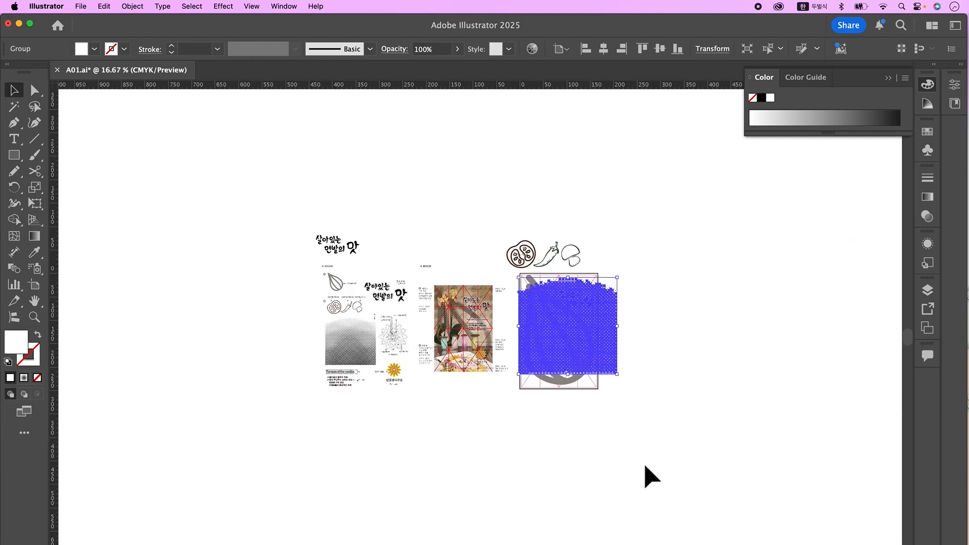
pyautogui.click(638, 450)
pyautogui.keyDown('super'); pyautogui.click(548, 294); pyautogui.keyUp('super')
pyautogui.keyDown('super'); pyautogui.click(505, 417); pyautogui.keyUp('super')
pyautogui.keyDown('super'); pyautogui.click(504, 417); pyautogui.keyUp('super')
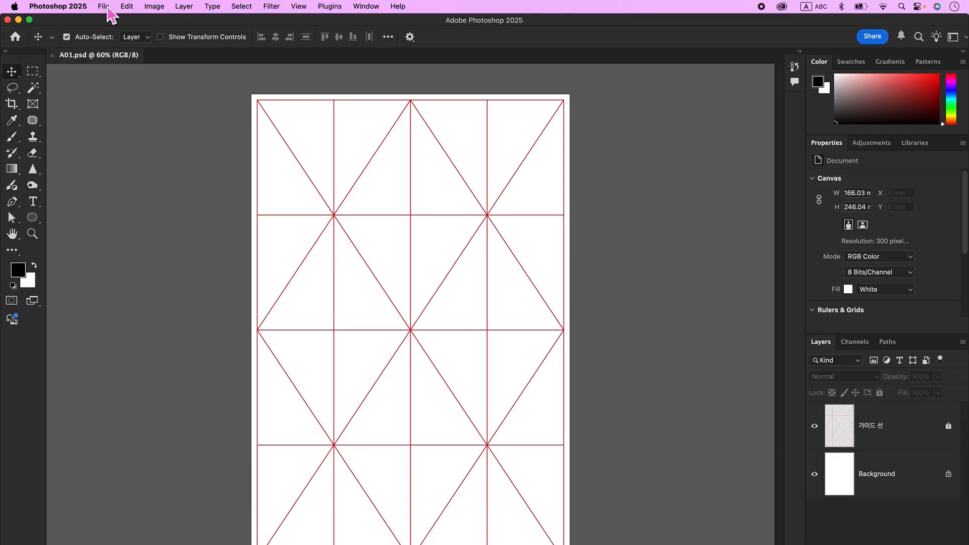
# Step: Switch to Photoshop and open the wood texture image 맛_01.jpg
pyautogui.click(104, 7)
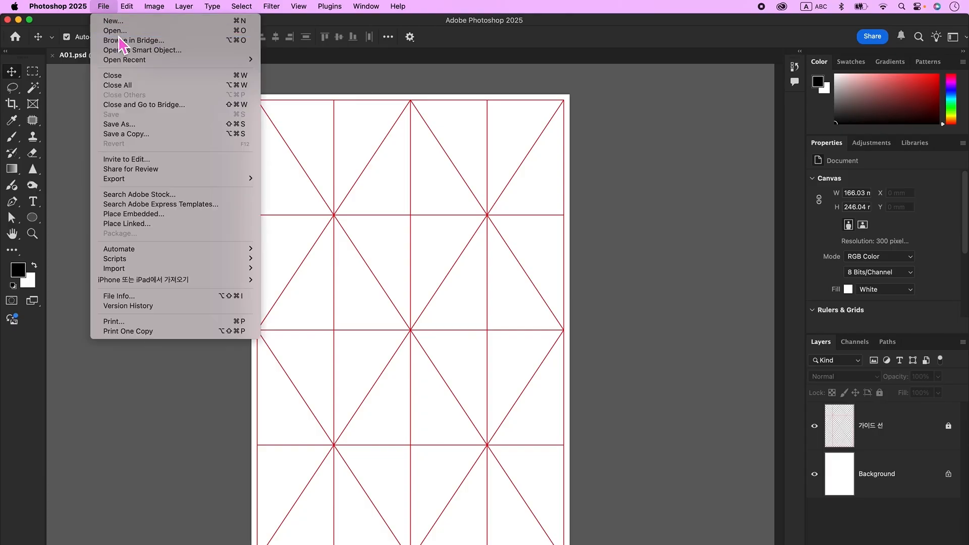
pyautogui.click(115, 31)
pyautogui.click(705, 423)
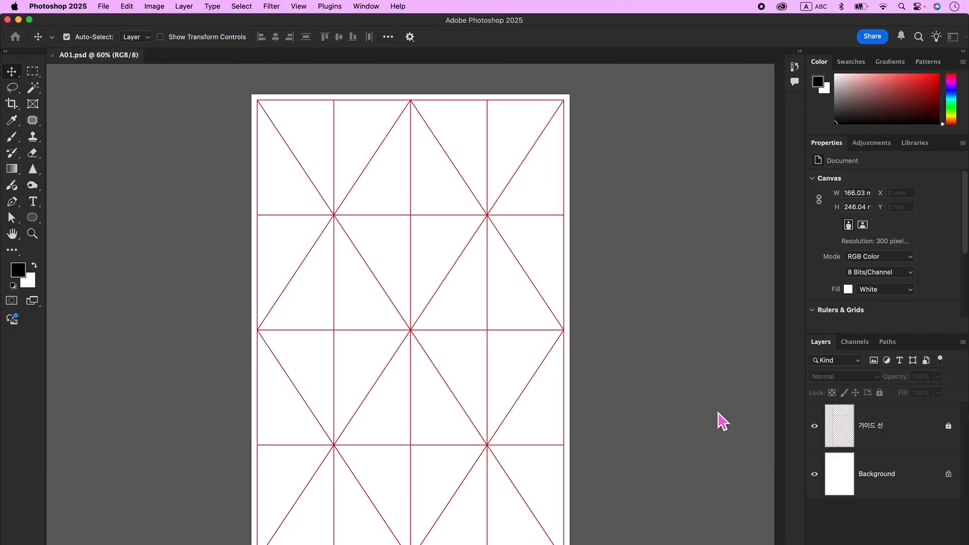
# Step: Copy the entire wood texture image and paste it into A01.psd directly above the Background layer
pyautogui.press('super+a')
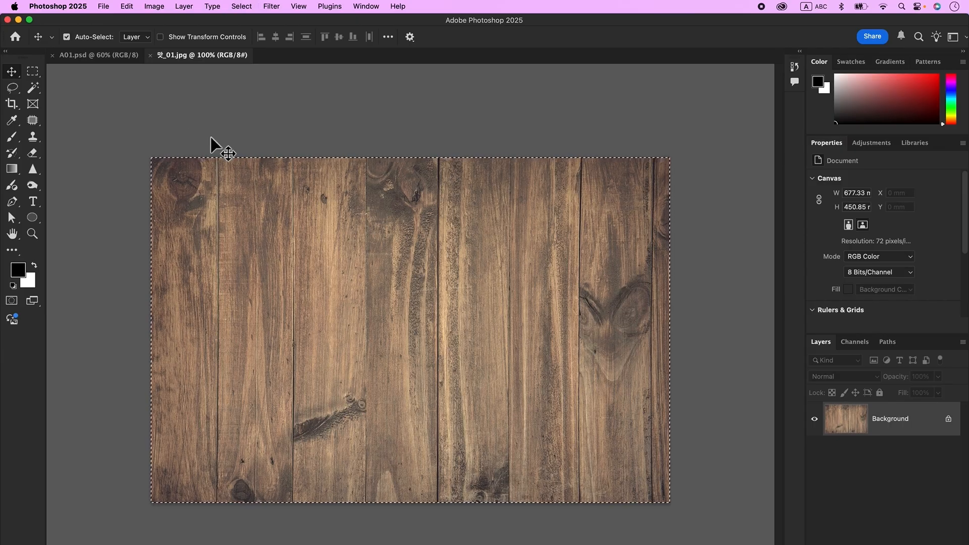
pyautogui.click(87, 54)
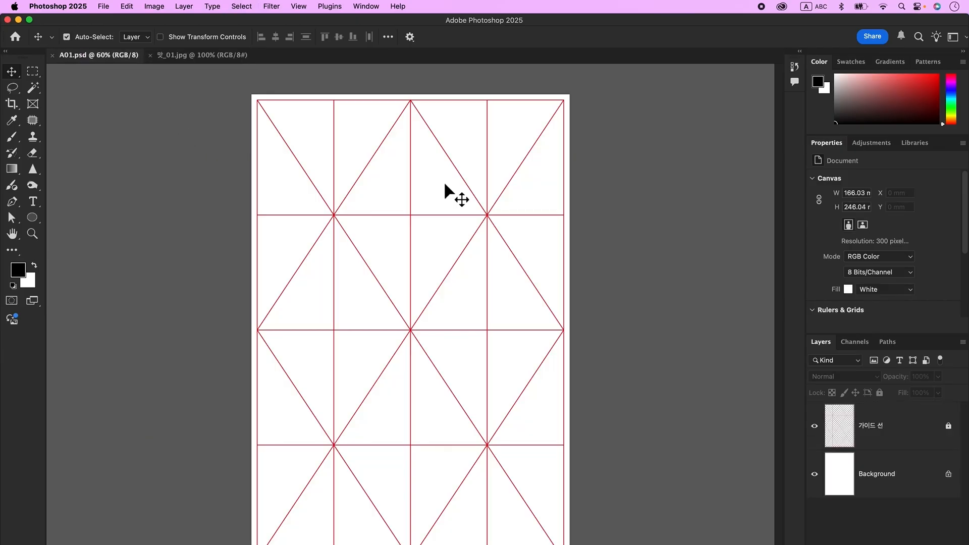
pyautogui.click(902, 486)
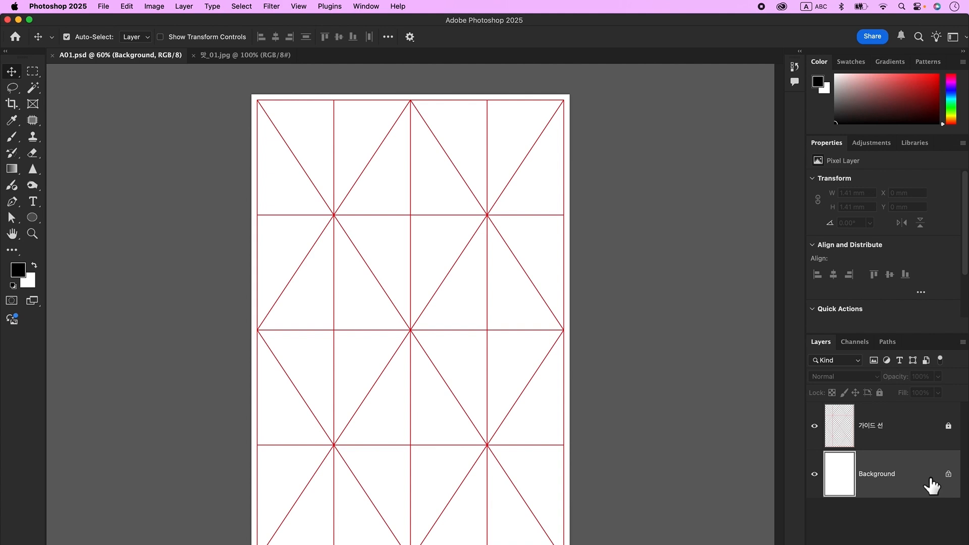
pyautogui.press('super+v')
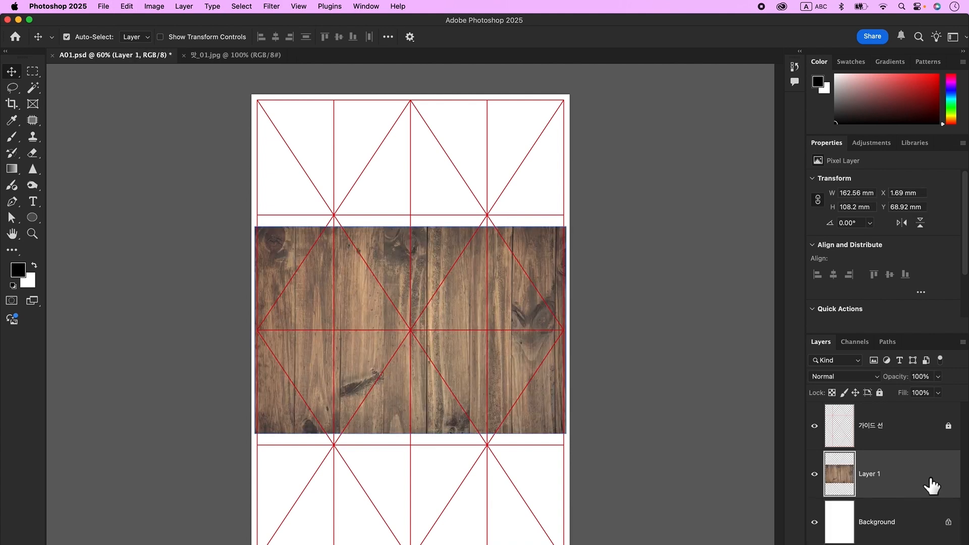
# Step: Enlarge the wood image on Layer 1 with Free Transform until it covers the whole canvas
pyautogui.press('super+t')
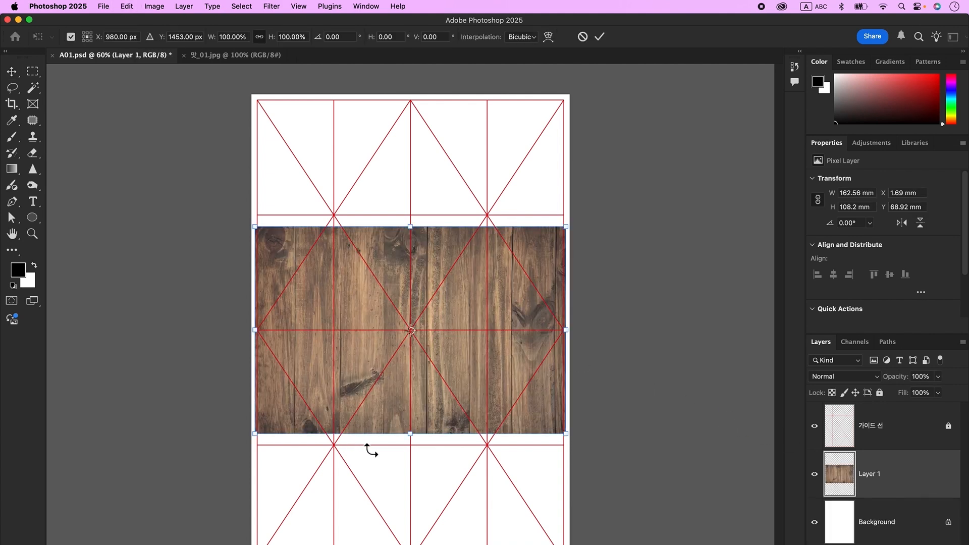
pyautogui.moveTo(388, 441); pyautogui.dragTo(428, 544)
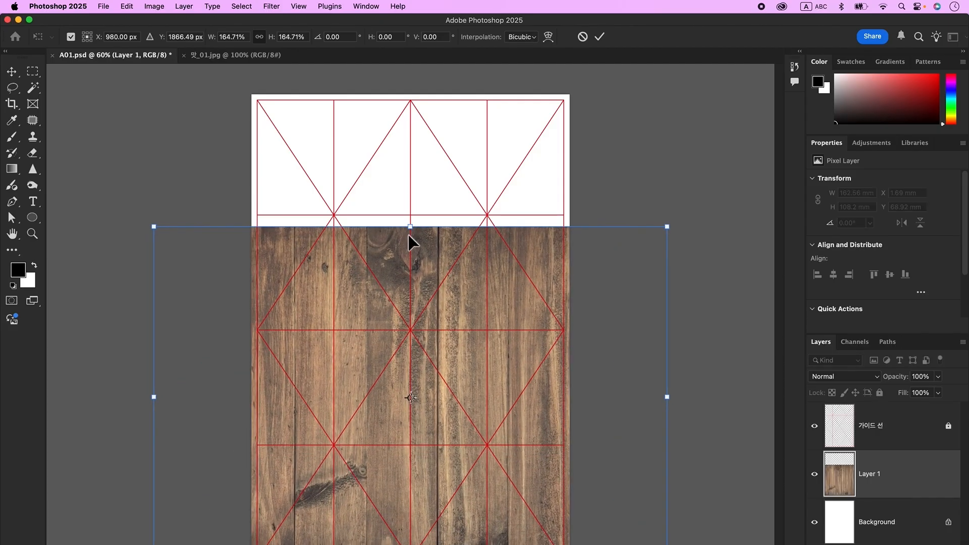
pyautogui.moveTo(411, 227); pyautogui.dragTo(430, 102)
pyautogui.press('Return')
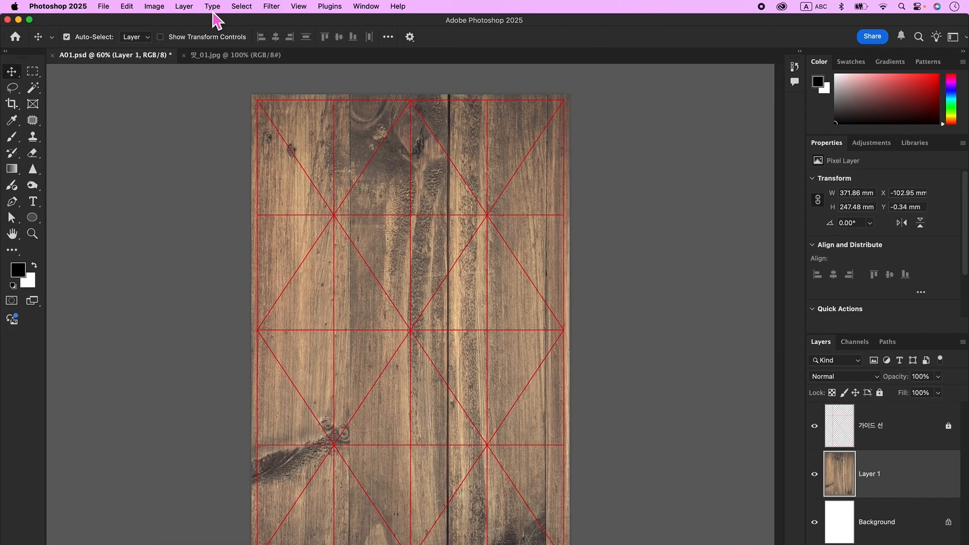
# Step: Apply a Gaussian Blur with a 40-pixel radius to the wood image on Layer 1
pyautogui.click(271, 7)
pyautogui.moveTo(297, 135)
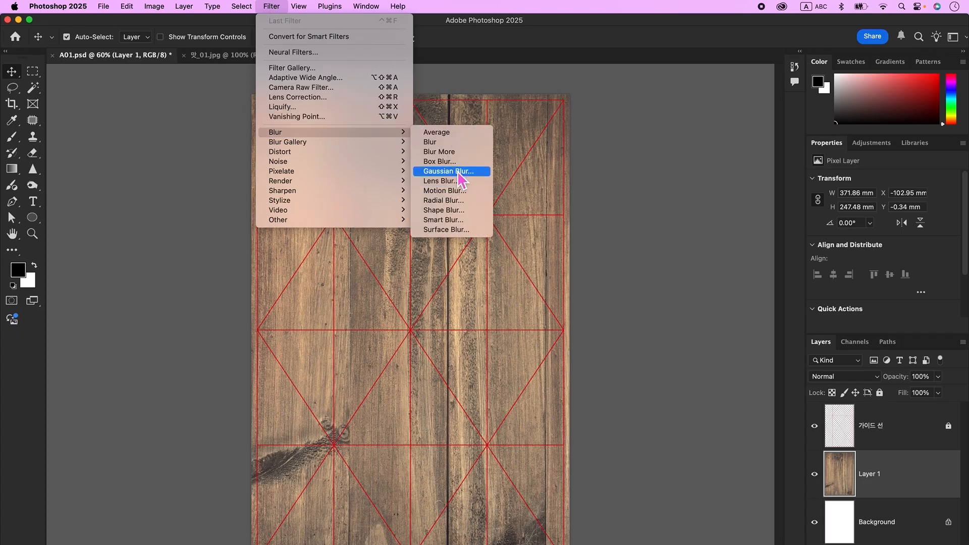
pyautogui.click(451, 171)
pyautogui.write('40')
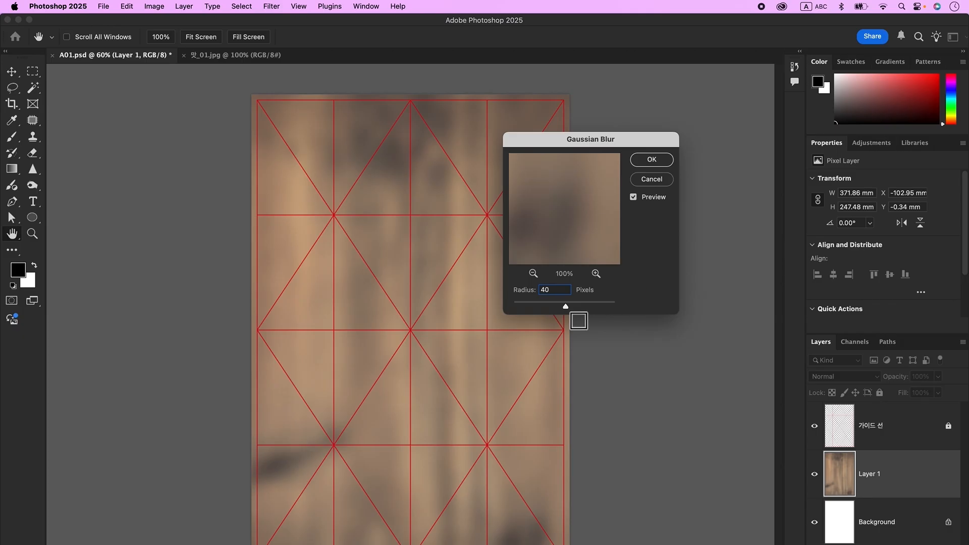
pyautogui.click(651, 160)
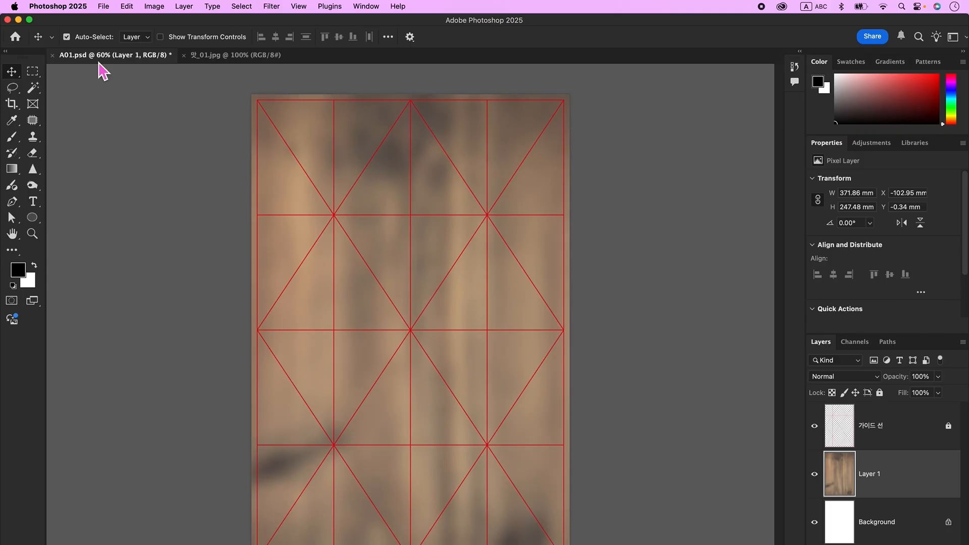
# Step: Colorize Layer 1 with a Hue/Saturation adjustment of hue 40, saturation 30 and lightness 25
pyautogui.click(155, 6)
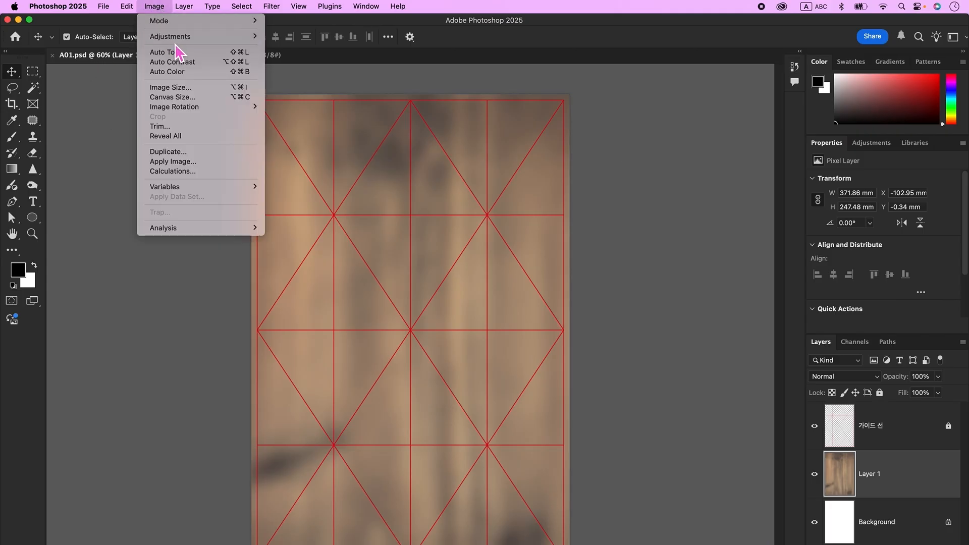
pyautogui.moveTo(174, 37)
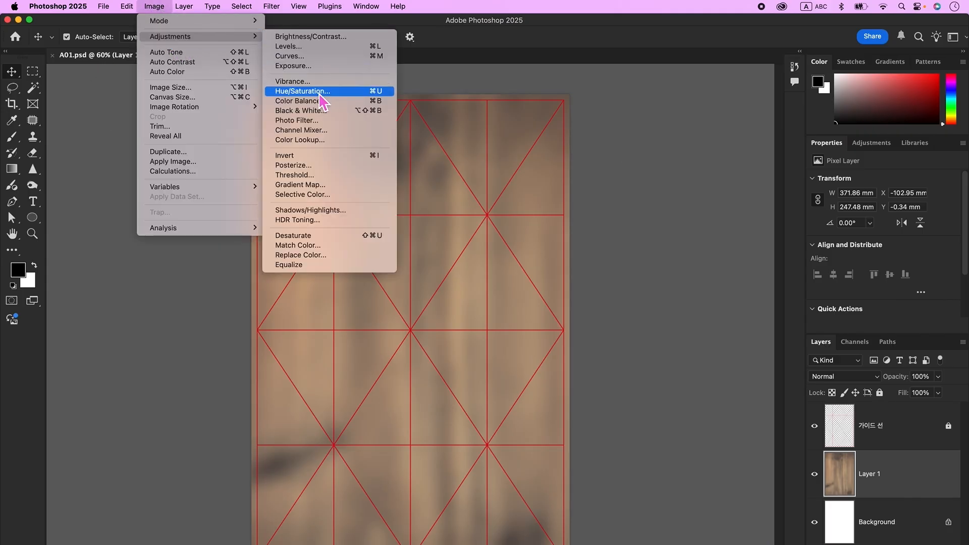
pyautogui.click(321, 101)
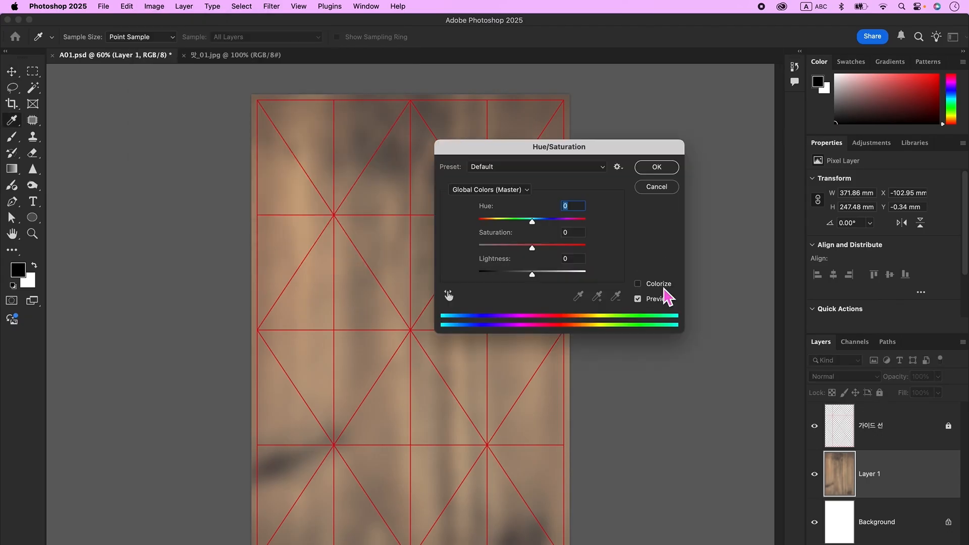
pyautogui.click(664, 288)
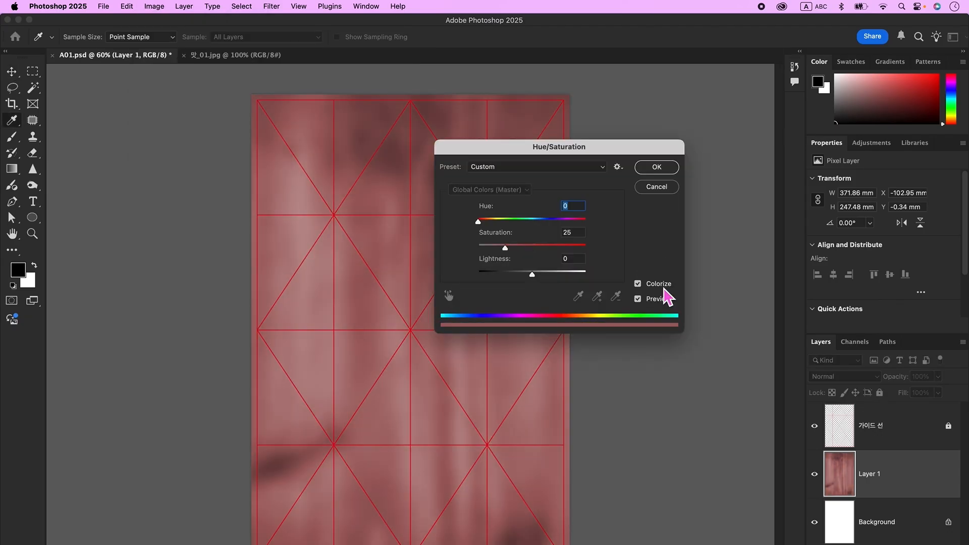
pyautogui.write('40')
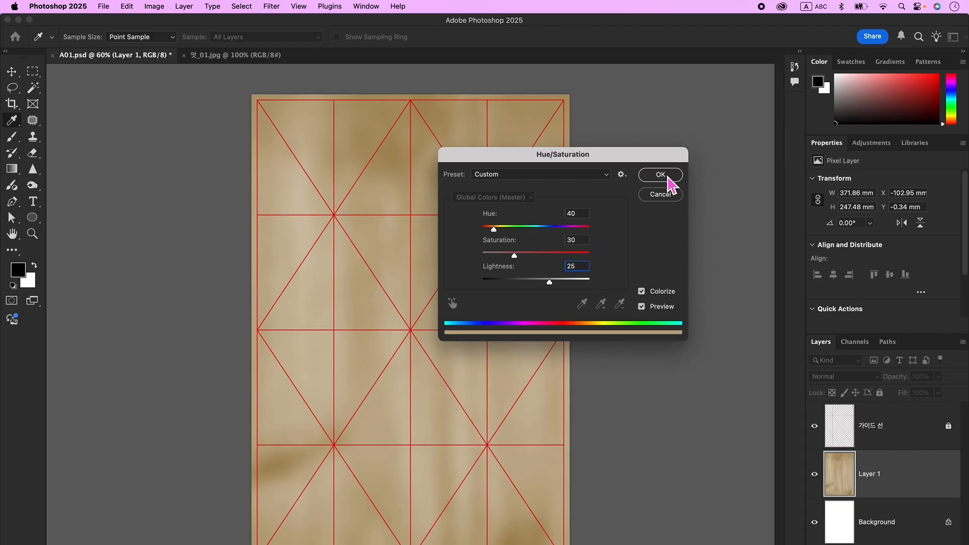
pyautogui.click(666, 175)
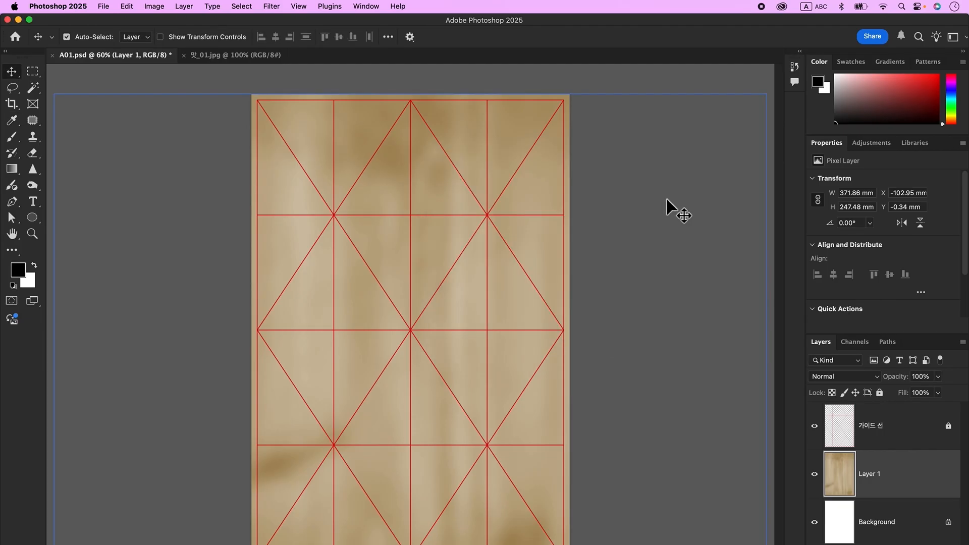
# Step: Apply the Ripple distortion filter to the beige background on Layer 1 with an amount of 999%
pyautogui.click(271, 6)
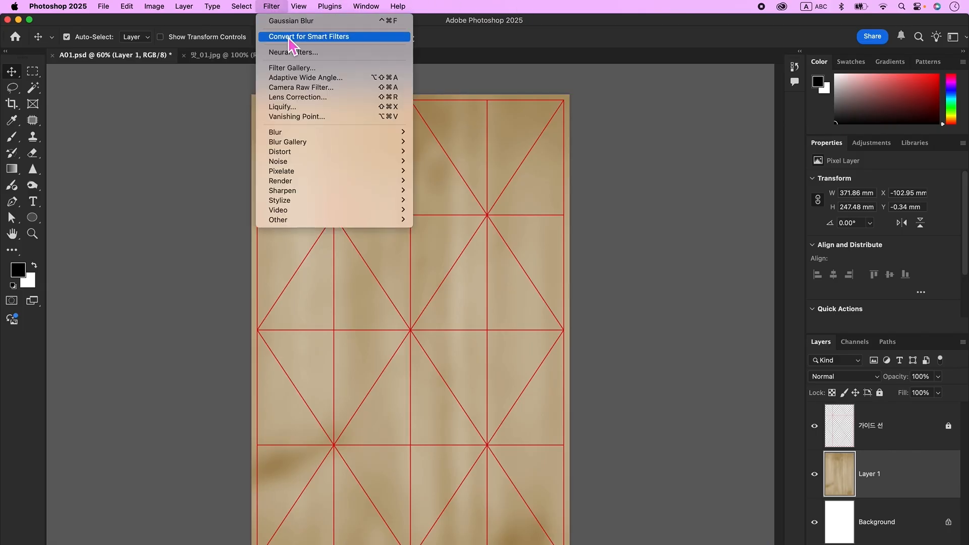
pyautogui.moveTo(313, 152)
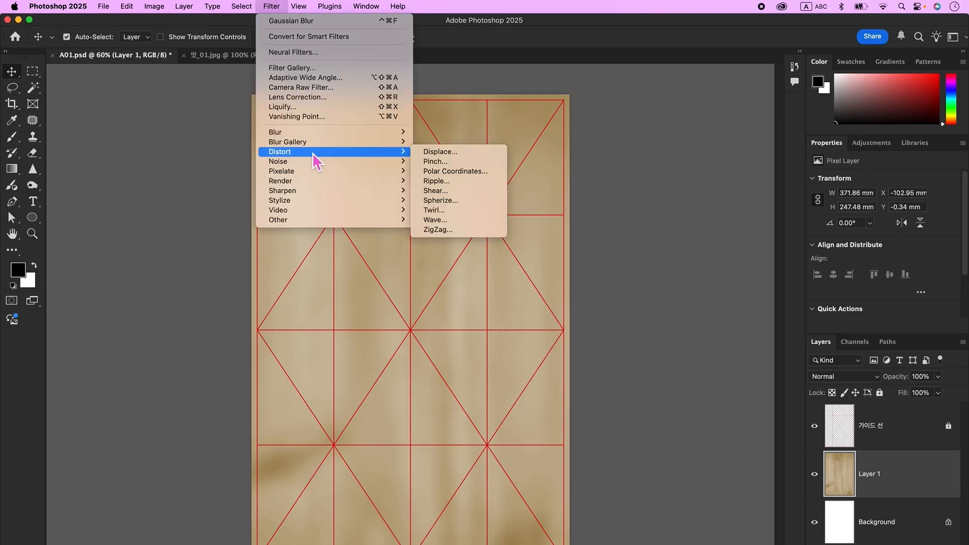
pyautogui.click(446, 183)
pyautogui.moveTo(596, 363); pyautogui.dragTo(690, 364)
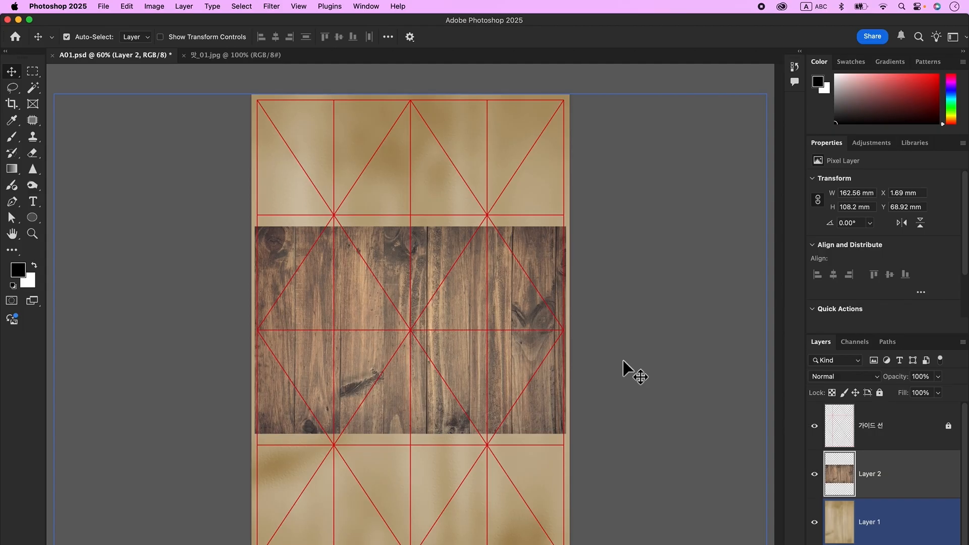
# Step: Apply a Perspective transform to the wood image on Layer 2, spreading its bottom edge into a floor shape, and move it to the lower canvas
pyautogui.press('super+t')
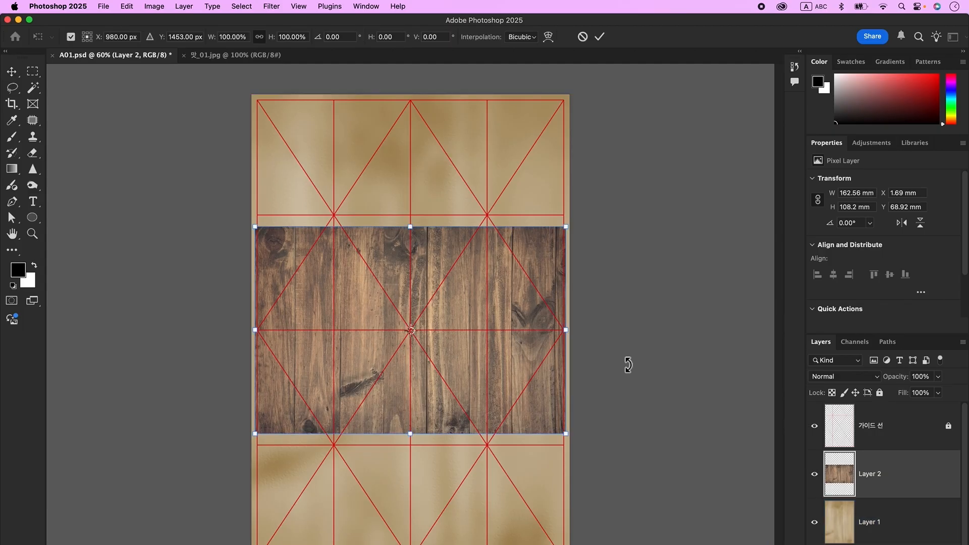
pyautogui.rightClick(519, 399)
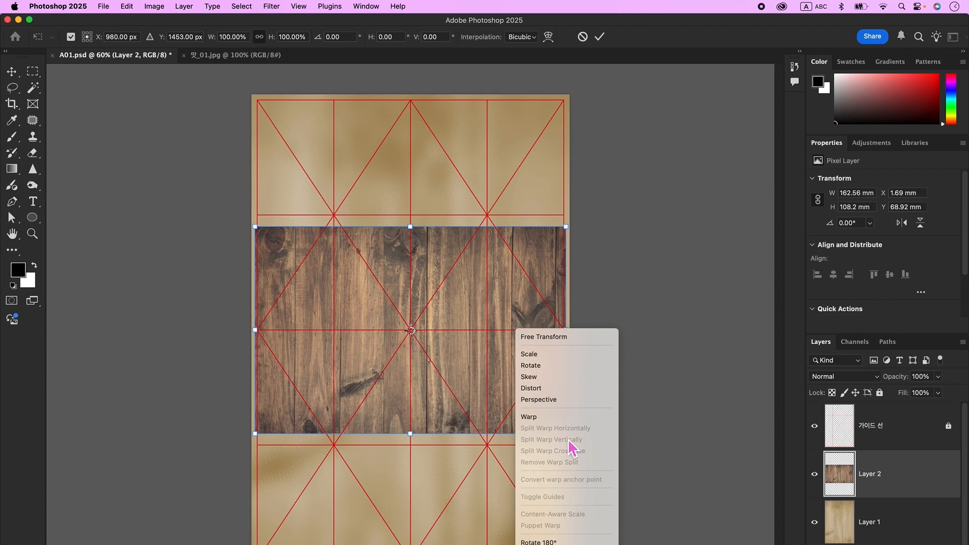
pyautogui.click(567, 400)
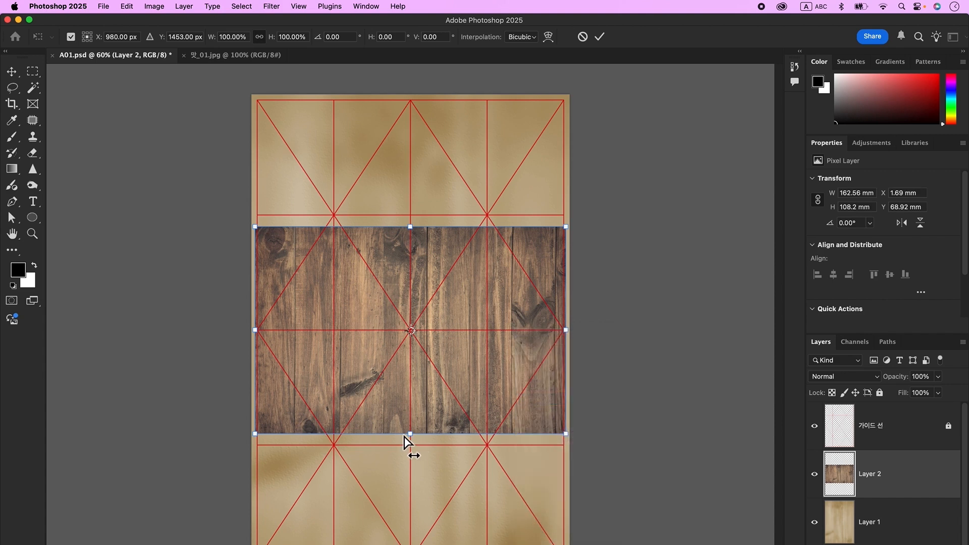
pyautogui.moveTo(411, 446)
pyautogui.mouseDown()
pyautogui.moveTo(410, 470)
pyautogui.moveTo(416, 452)
pyautogui.mouseUp()
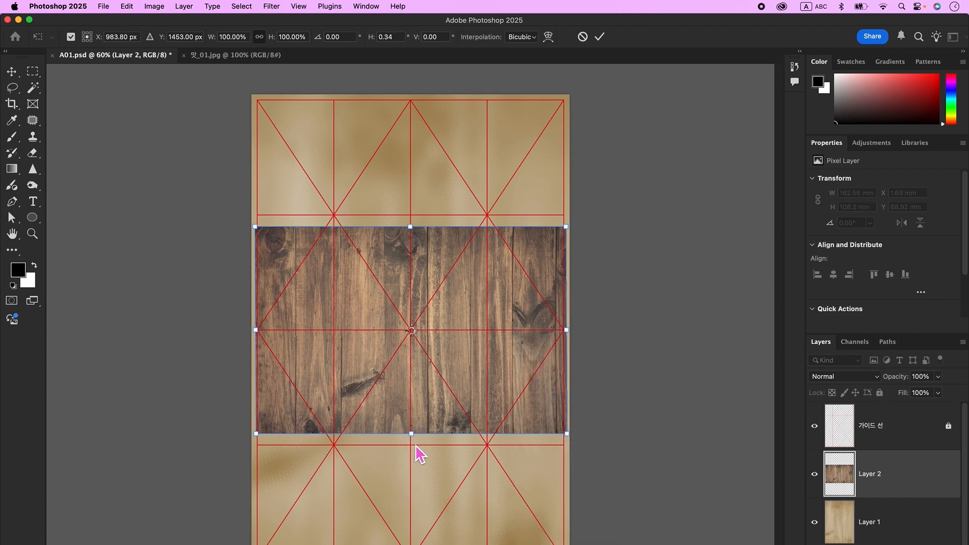
pyautogui.moveTo(567, 437); pyautogui.dragTo(752, 433)
pyautogui.moveTo(469, 292); pyautogui.dragTo(466, 417)
# Step: Scale and reposition the wooden floor on Layer 2 so it fills the bottom third of the canvas, and apply the transform
pyautogui.rightClick(415, 381)
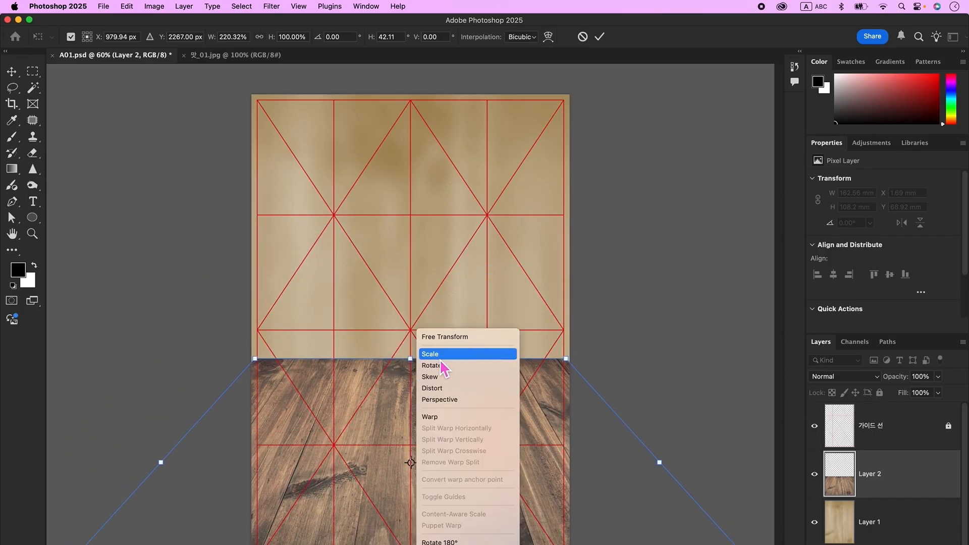
pyautogui.click(441, 358)
pyautogui.moveTo(419, 366); pyautogui.dragTo(426, 420)
pyautogui.moveTo(414, 508); pyautogui.dragTo(417, 462)
pyautogui.moveTo(439, 424); pyautogui.dragTo(441, 468)
pyautogui.moveTo(416, 403); pyautogui.dragTo(419, 376)
pyautogui.moveTo(464, 450); pyautogui.dragTo(465, 456)
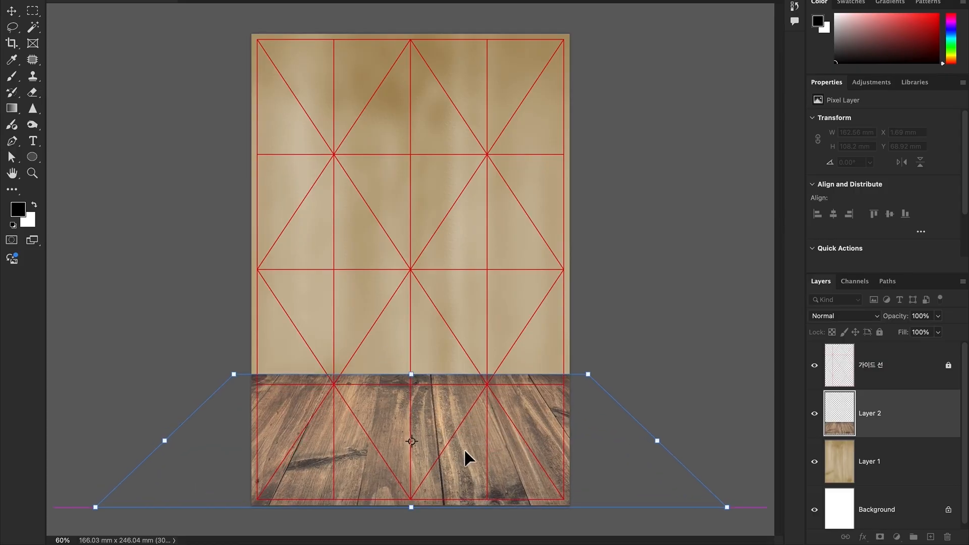
pyautogui.moveTo(417, 378); pyautogui.dragTo(423, 366)
pyautogui.moveTo(610, 367)
pyautogui.mouseDown()
pyautogui.moveTo(626, 368)
pyautogui.moveTo(598, 374)
pyautogui.mouseUp()
pyautogui.moveTo(411, 372); pyautogui.dragTo(414, 363)
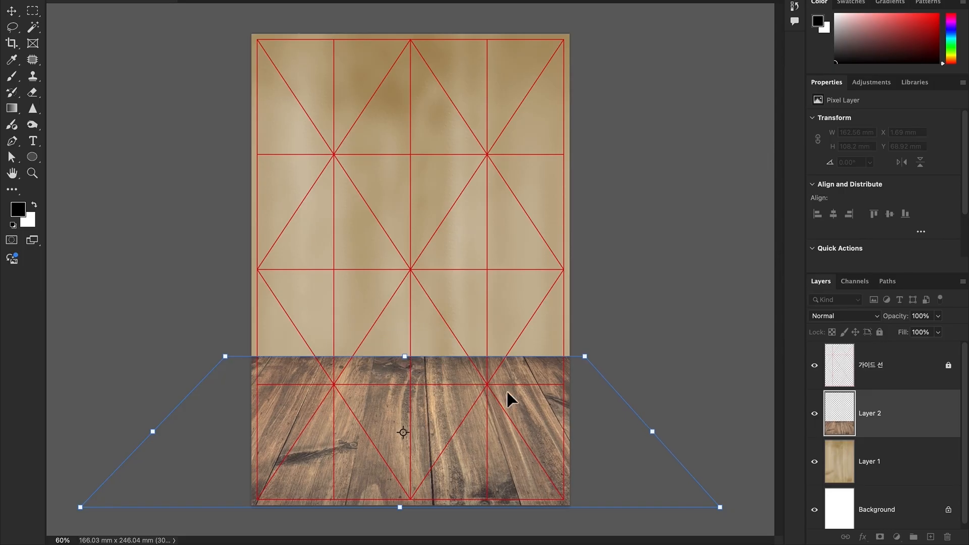
pyautogui.press('Return')
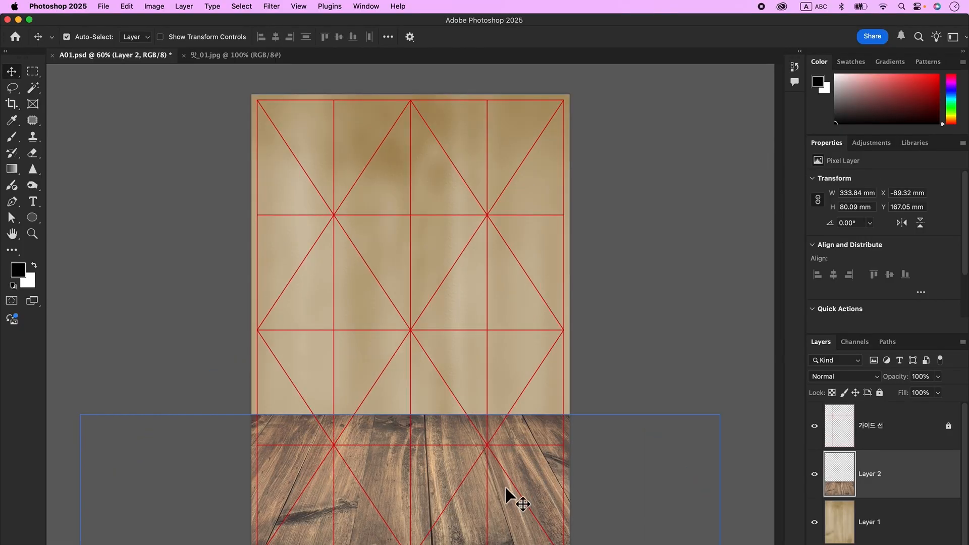
# Step: Duplicate the floor layer and apply the Ripple filter to the copy with an amount of 999% and size Medium
pyautogui.press('super+j')
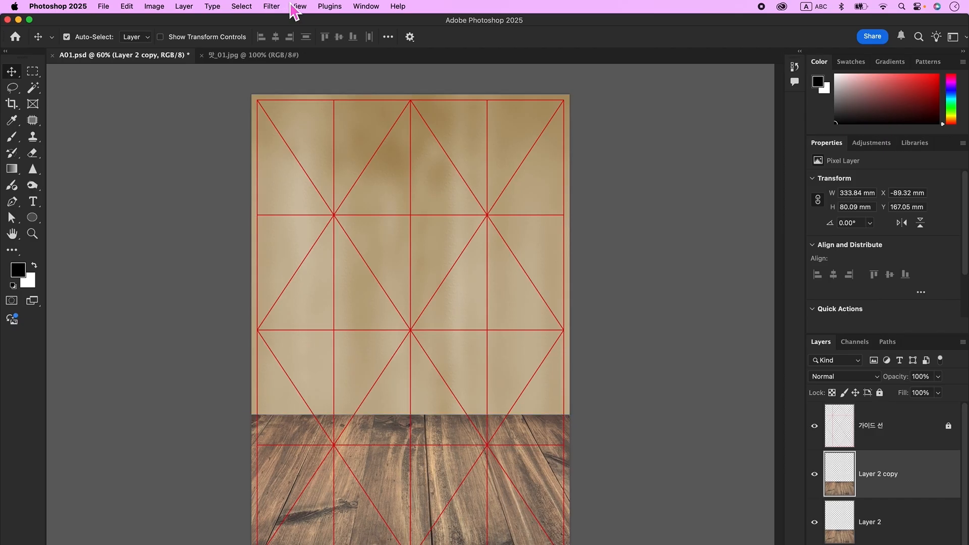
pyautogui.click(272, 7)
pyautogui.moveTo(318, 162)
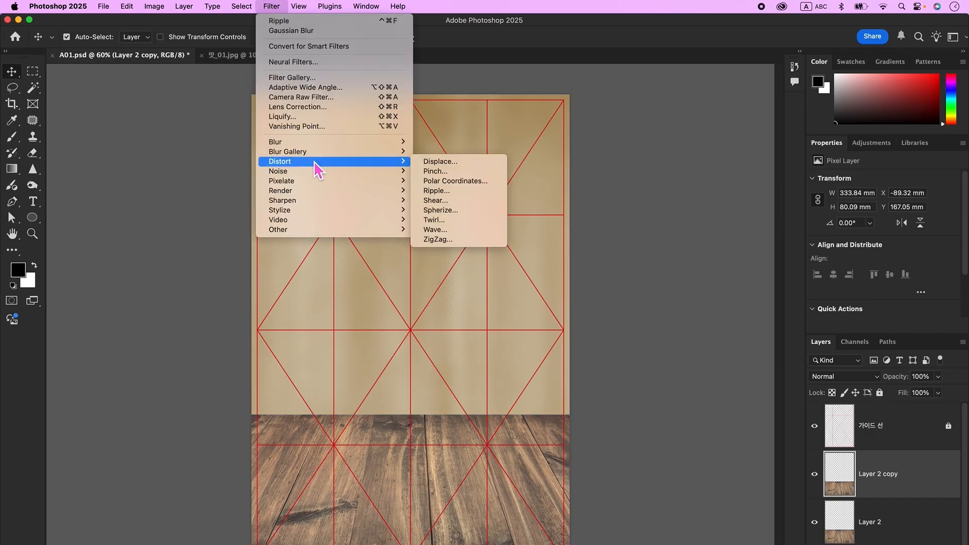
pyautogui.click(469, 191)
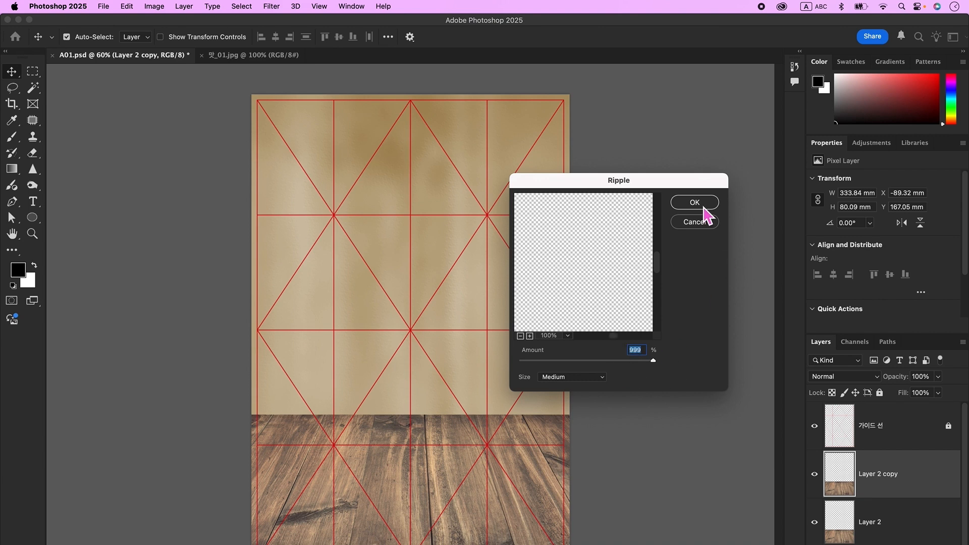
pyautogui.click(705, 206)
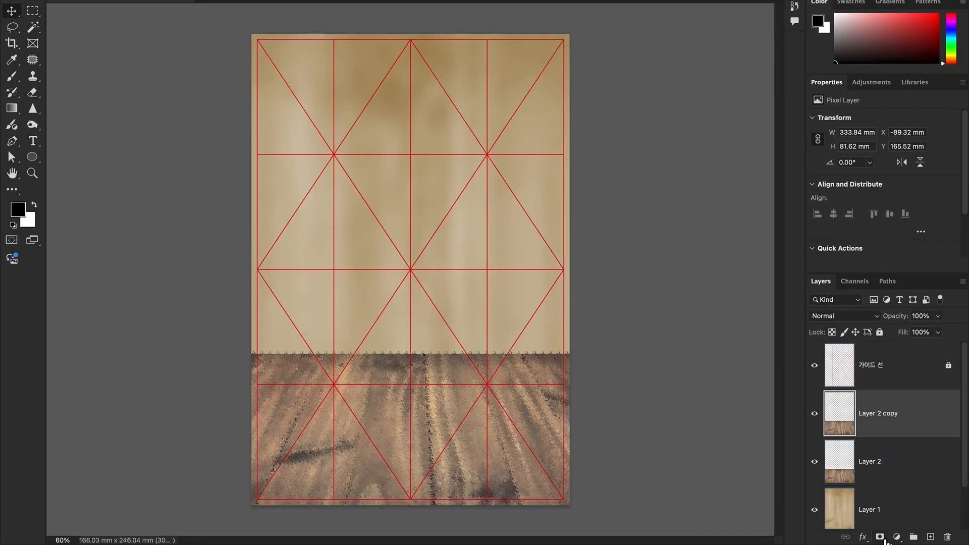
# Step: Add a layer mask to Layer 2 copy and fade out its left side with a Foreground to Transparent gradient
pyautogui.click(882, 538)
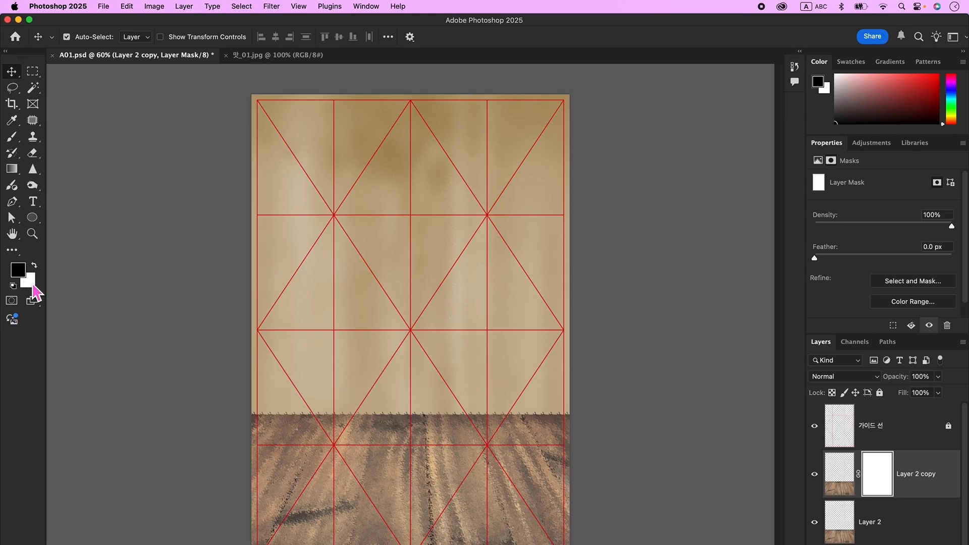
pyautogui.click(12, 170)
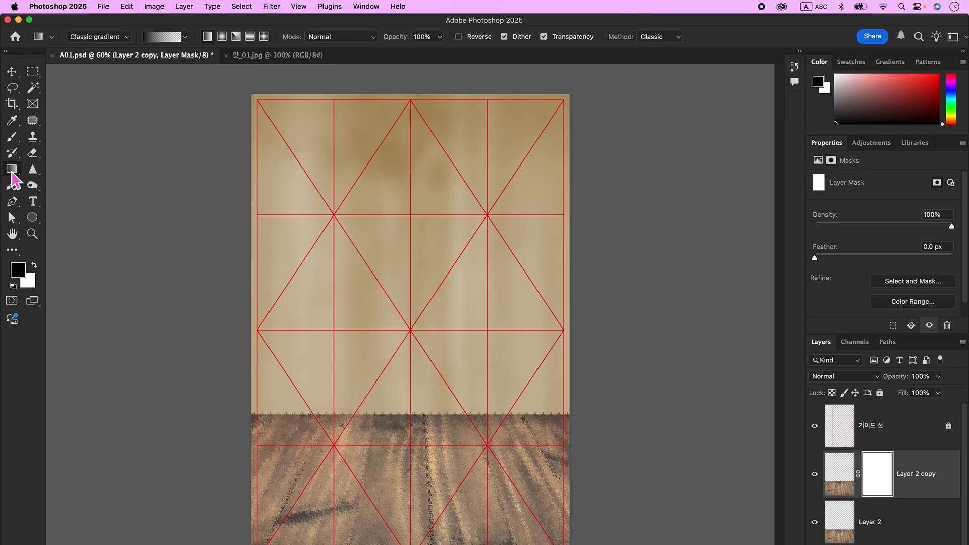
pyautogui.click(156, 38)
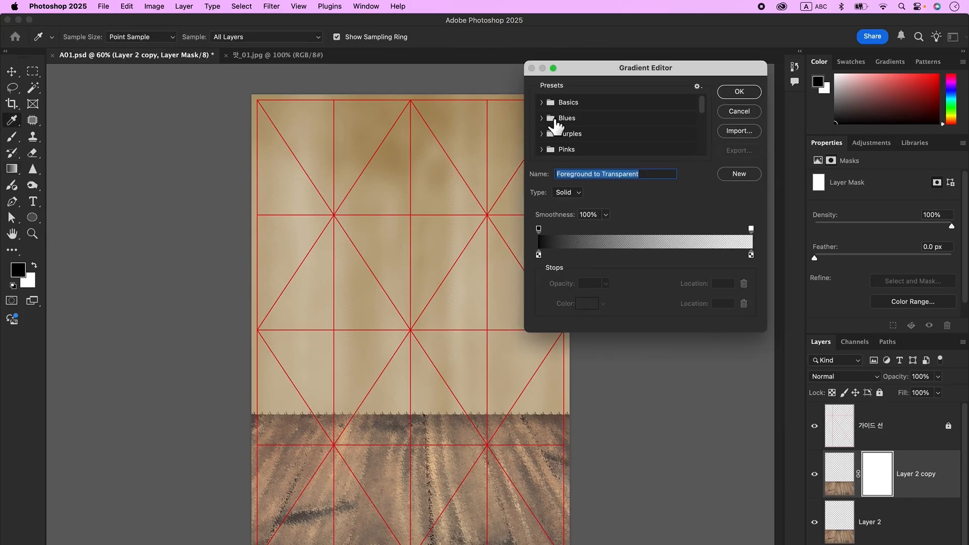
pyautogui.click(549, 103)
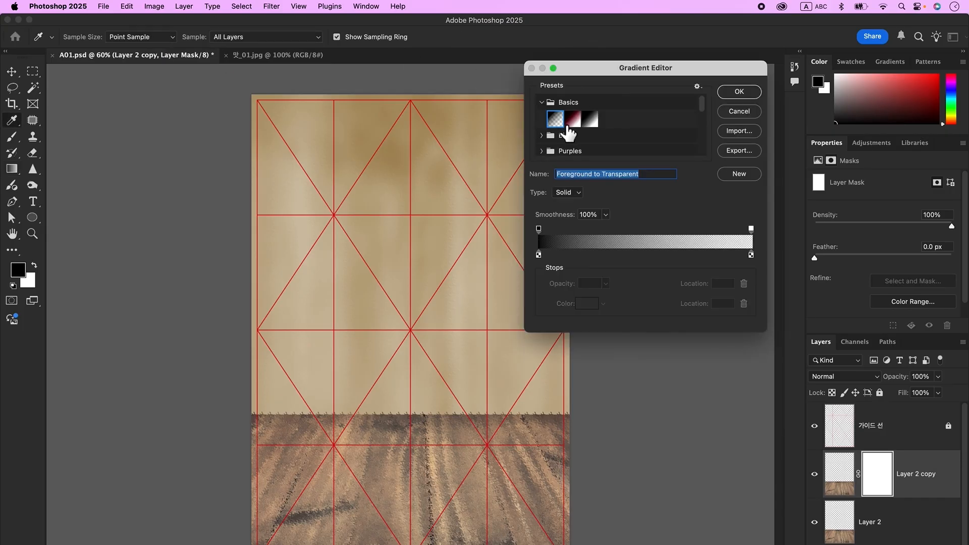
pyautogui.click(749, 91)
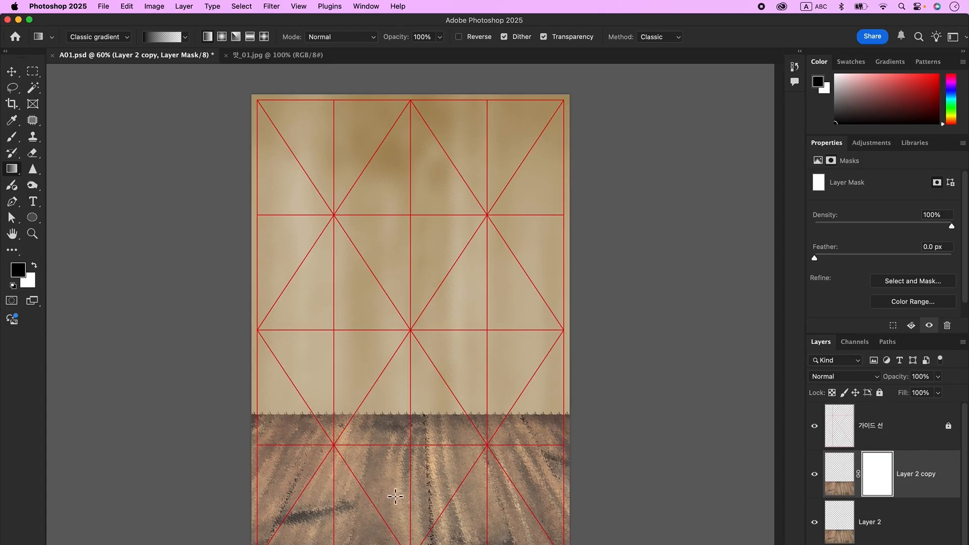
pyautogui.moveTo(391, 488); pyautogui.dragTo(456, 499)
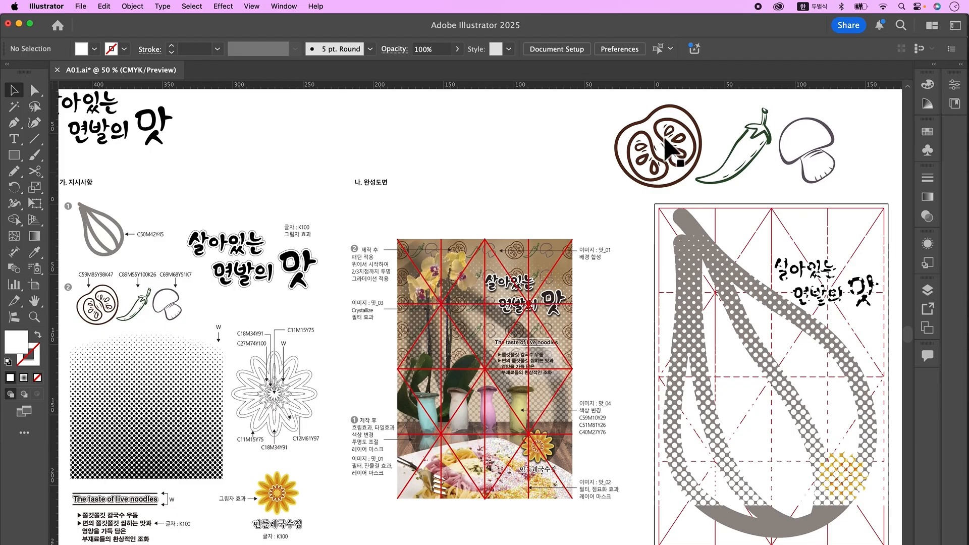
# Step: Copy the tomato, chili and mushroom drawings from Illustrator and create a 560 × 260 px, 72 ppi CMYK document in Photoshop
pyautogui.click(666, 142)
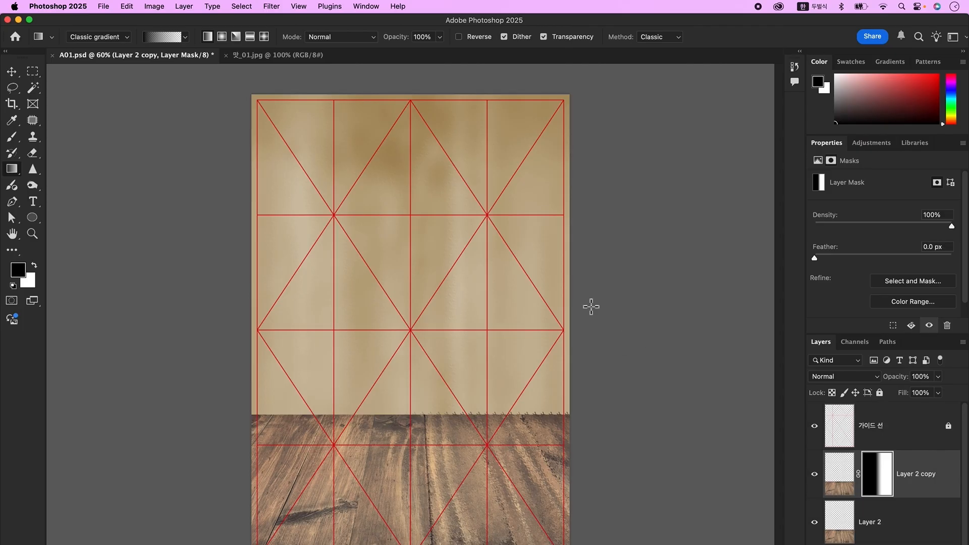
pyautogui.click(12, 72)
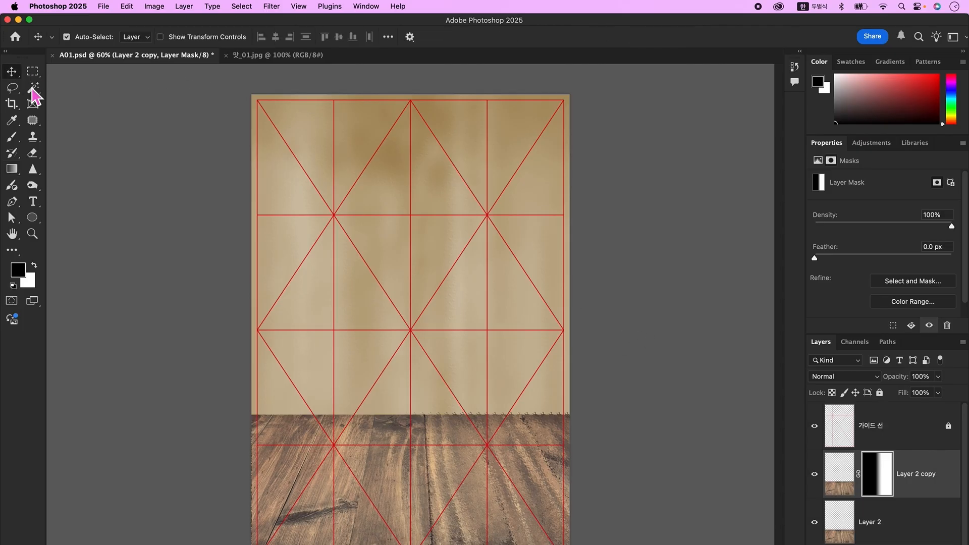
pyautogui.press('super+n')
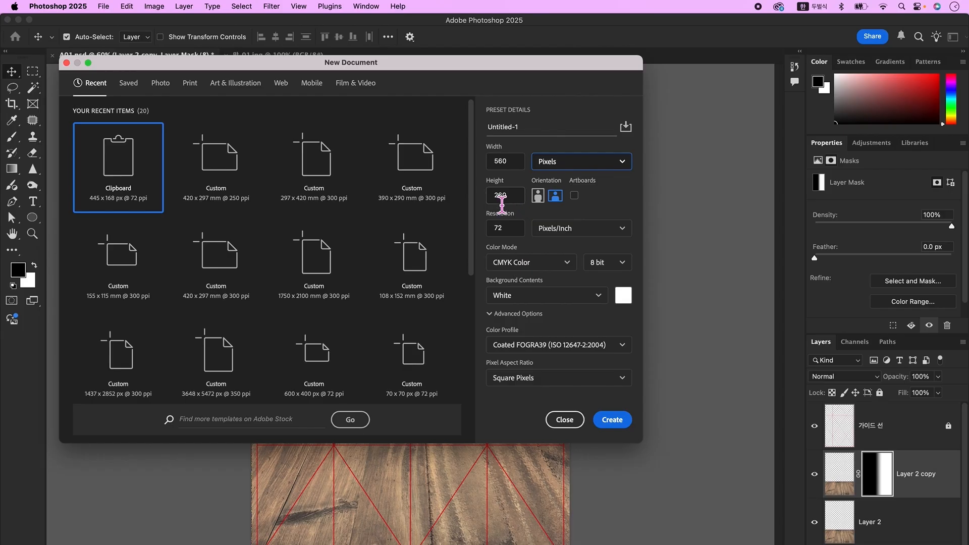
pyautogui.click(612, 419)
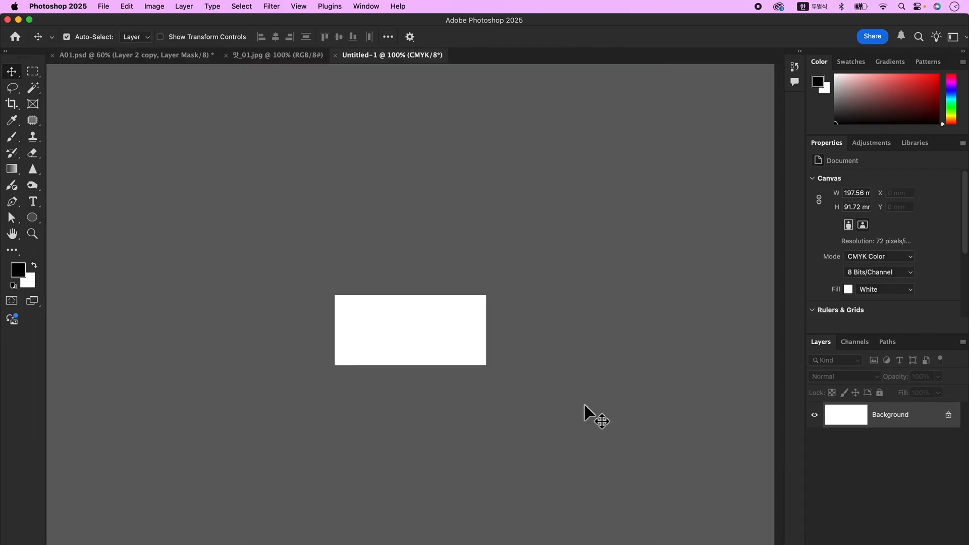
# Step: Paste the vegetable drawings as pixels into the new document, enlarge them slightly to about 168 × 63.5 mm and apply the transform
pyautogui.press('super+v')
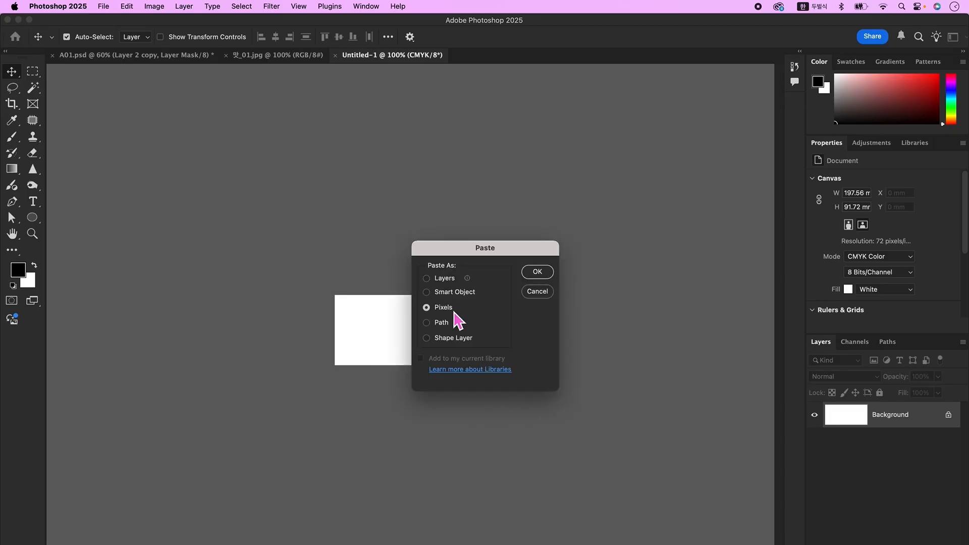
pyautogui.click(541, 273)
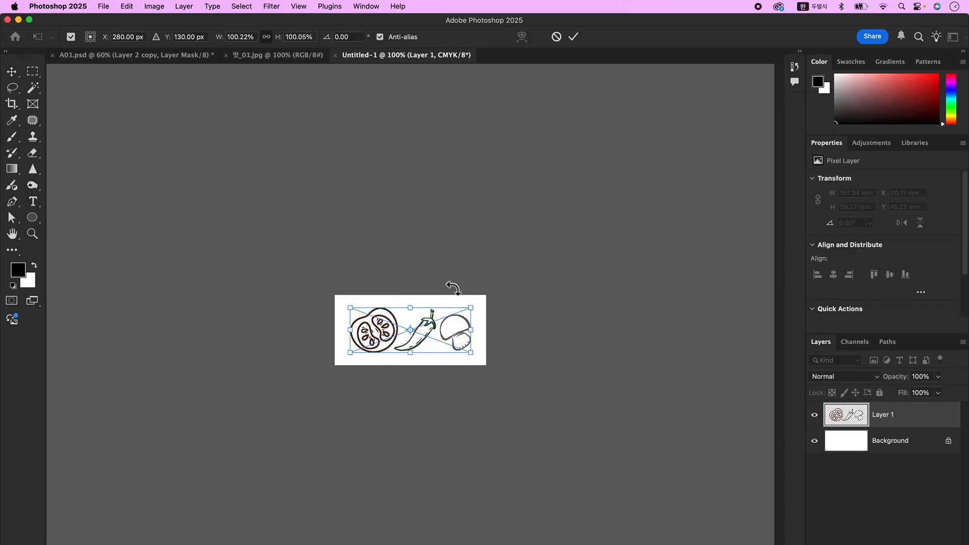
pyautogui.moveTo(418, 358); pyautogui.dragTo(418, 362)
pyautogui.press('Return')
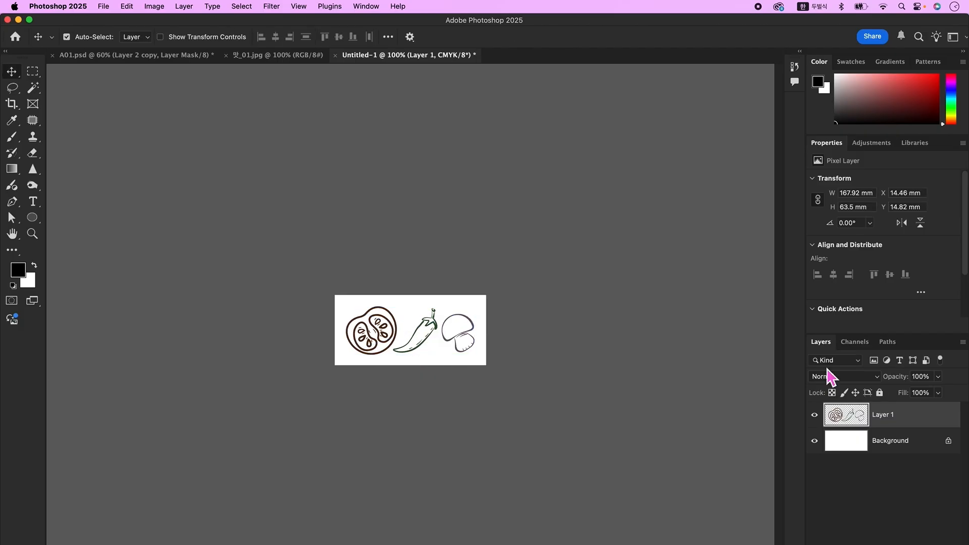
# Step: Hide the white Background layer and define the vegetable drawings as a pattern
pyautogui.click(816, 442)
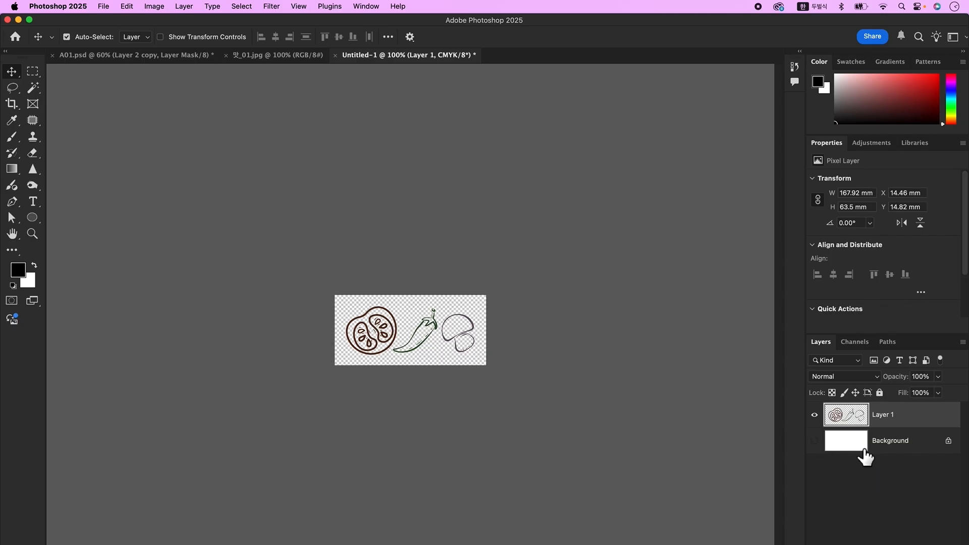
pyautogui.click(126, 8)
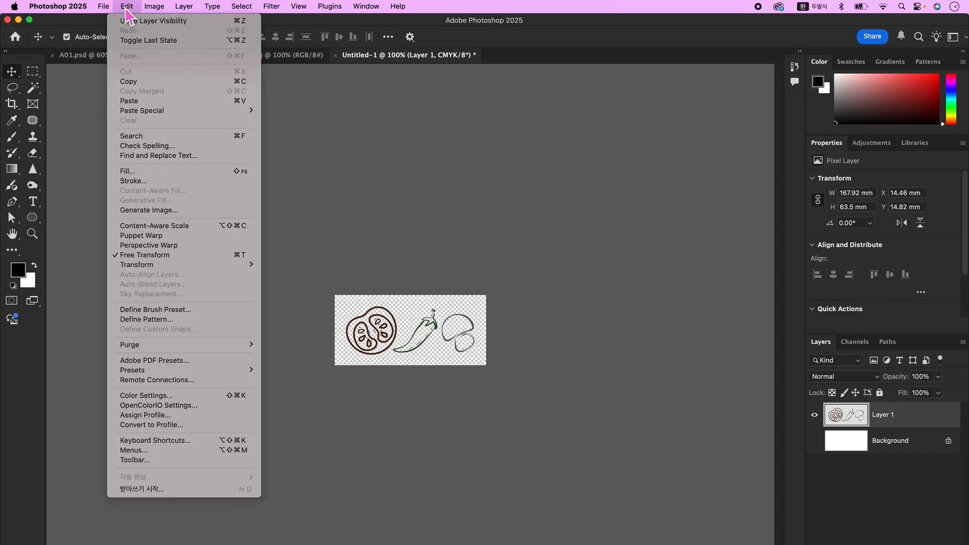
pyautogui.click(156, 321)
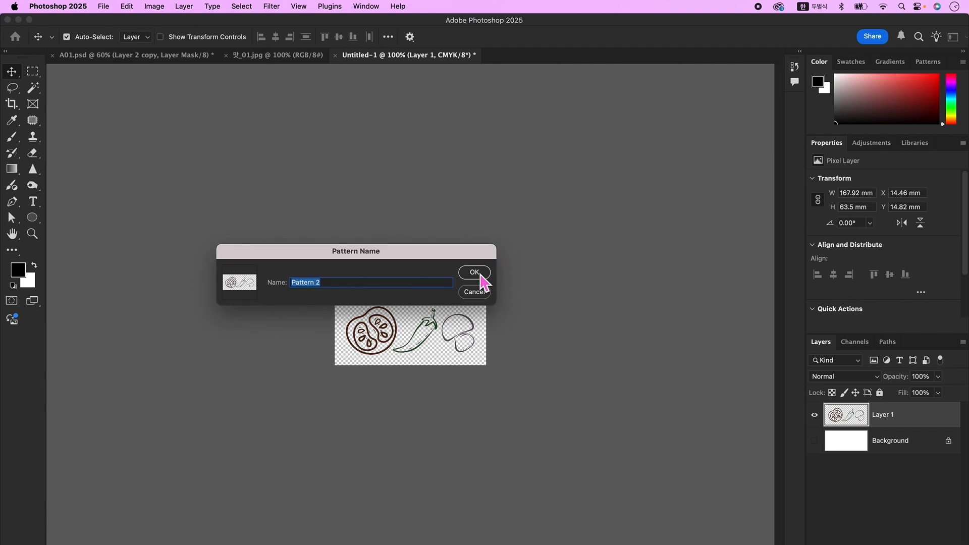
pyautogui.click(477, 274)
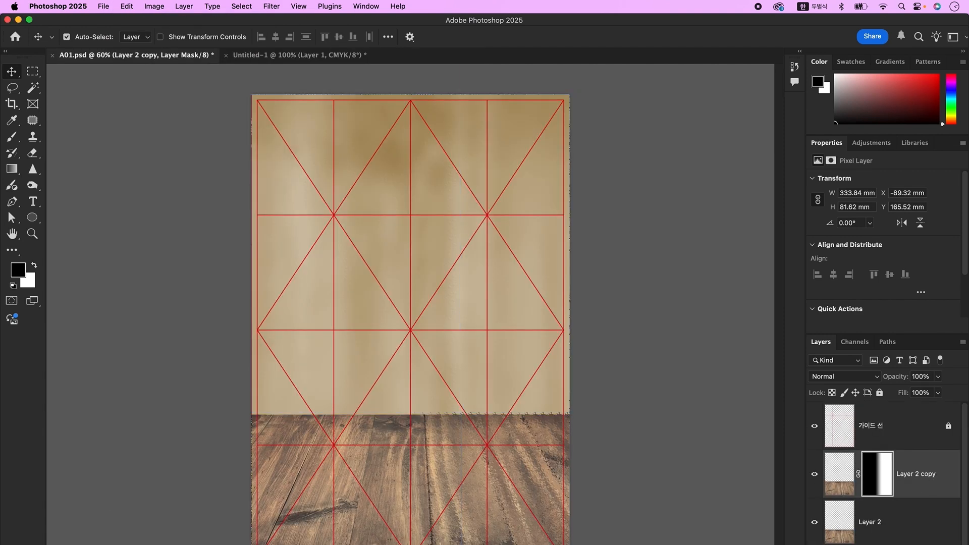
# Step: Add a new layer in A01.psd and draw an unfilled, strokeless rectangle about 1975 × 1932 px over the beige wall
pyautogui.press('alt+shift+super+n')
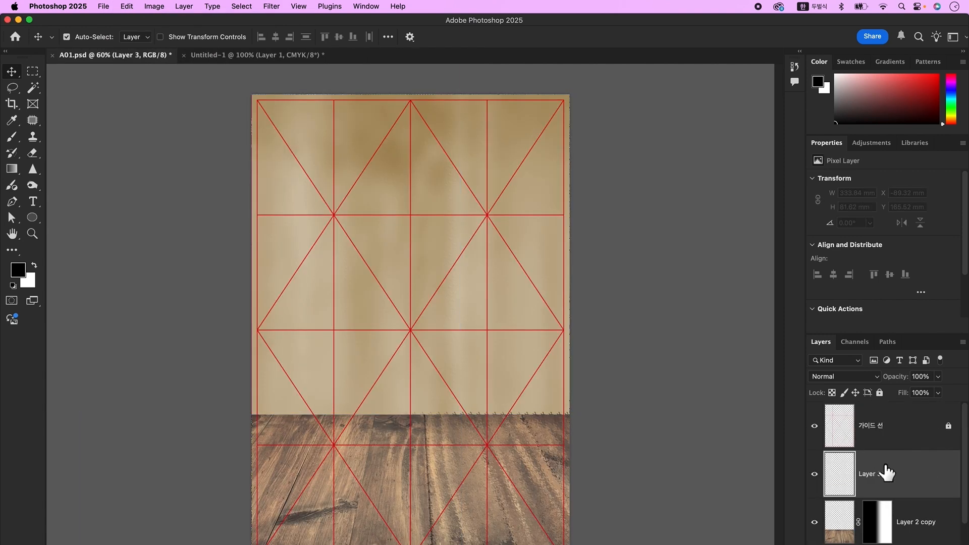
pyautogui.moveTo(32, 218); pyautogui.dragTo(101, 232)
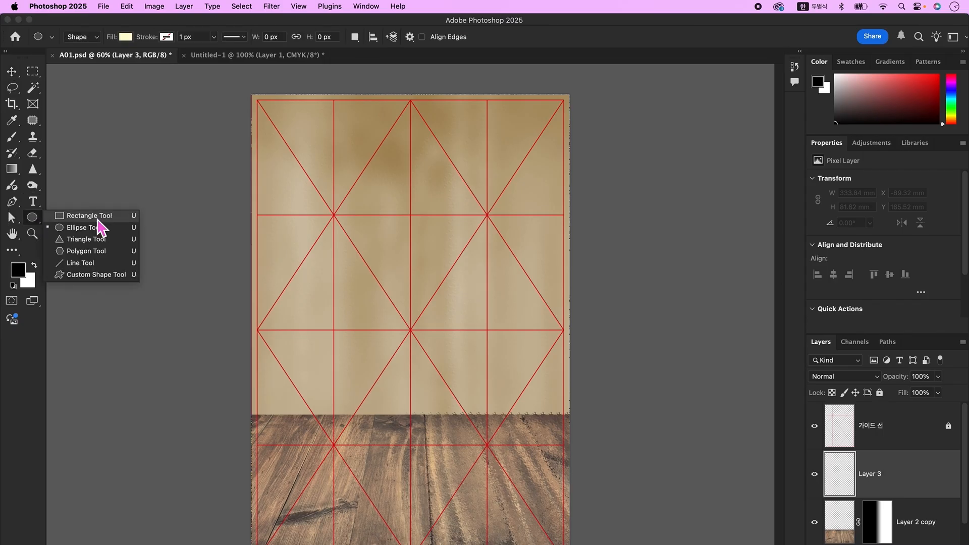
pyautogui.click(99, 215)
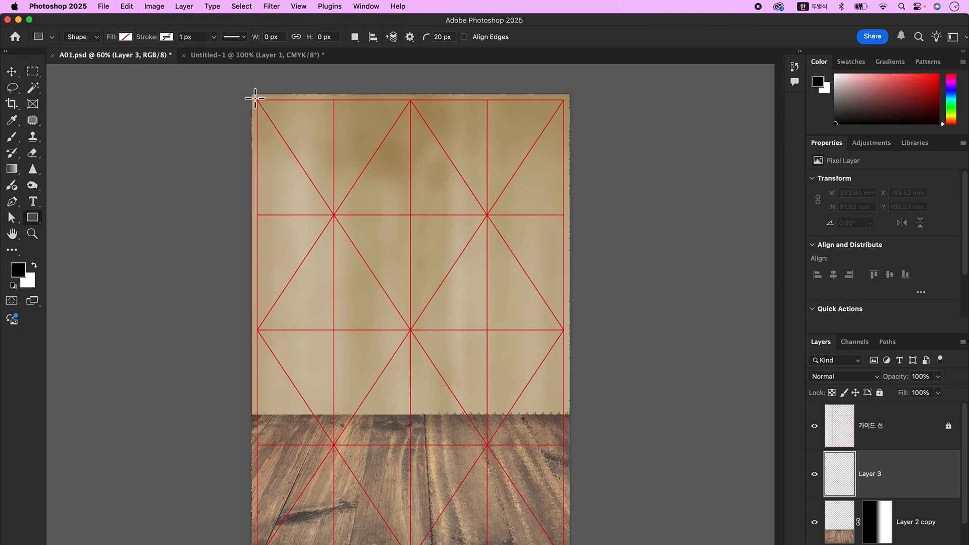
pyautogui.moveTo(255, 98); pyautogui.dragTo(575, 411)
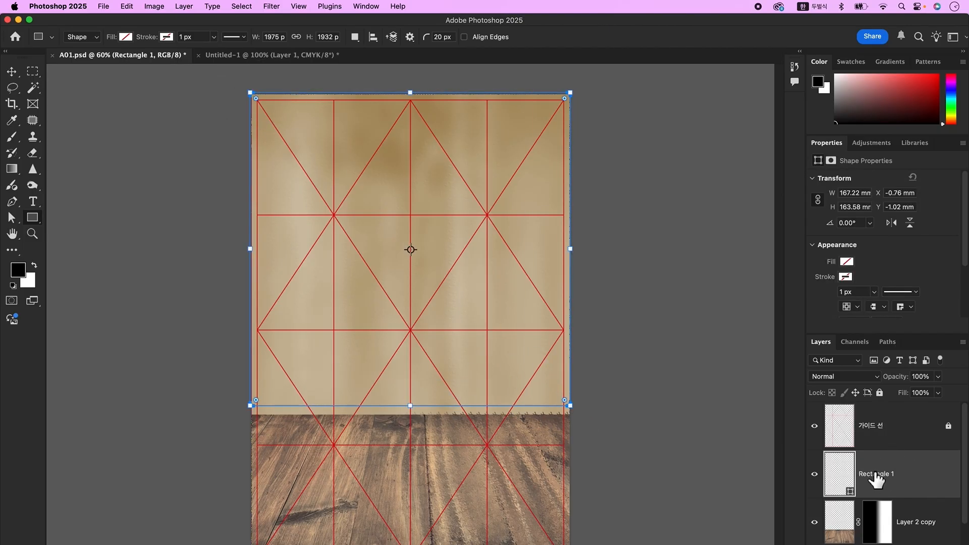
# Step: Add a Pattern Overlay effect to Rectangle 1 using the vegetable pattern
pyautogui.doubleClick(943, 479)
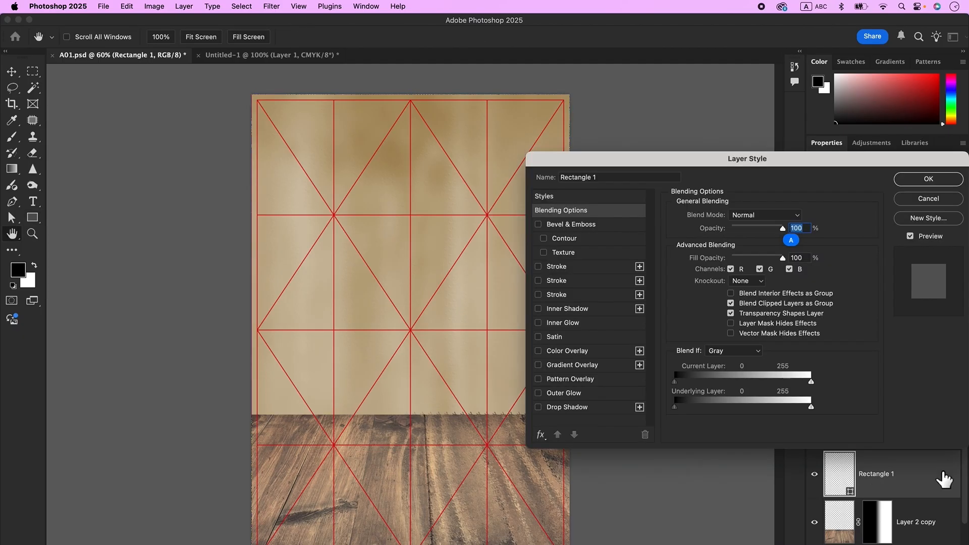
pyautogui.click(579, 384)
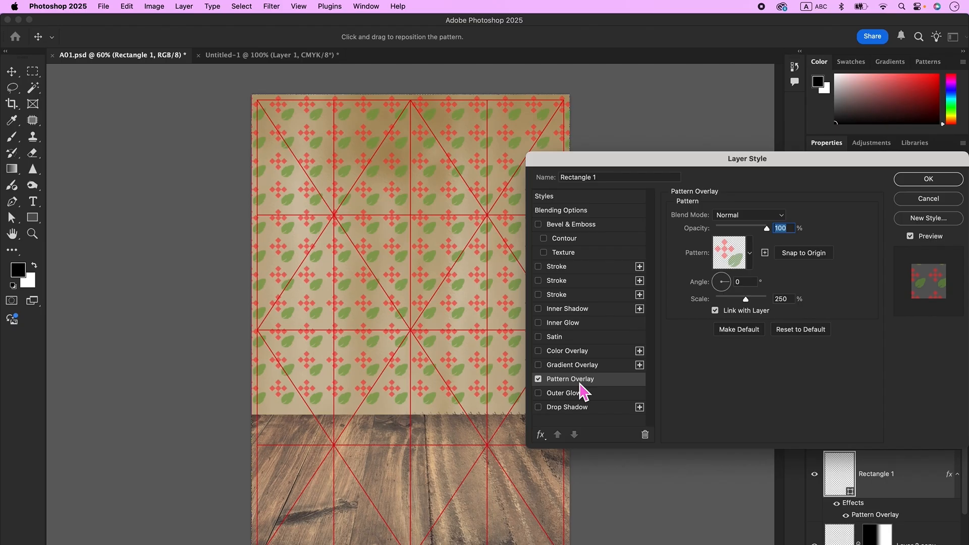
pyautogui.click(750, 252)
pyautogui.scroll(-5, 785, 343)
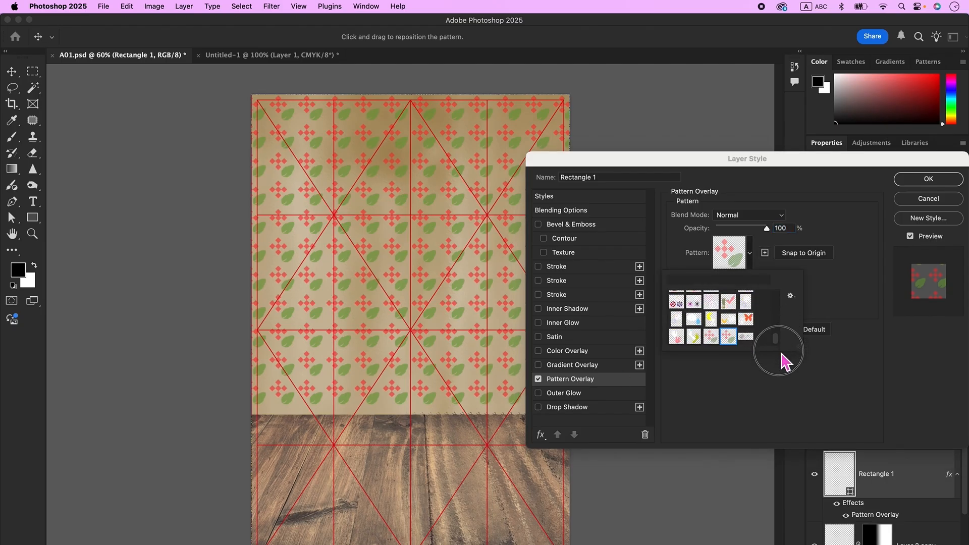
pyautogui.click(746, 337)
pyautogui.press('Return')
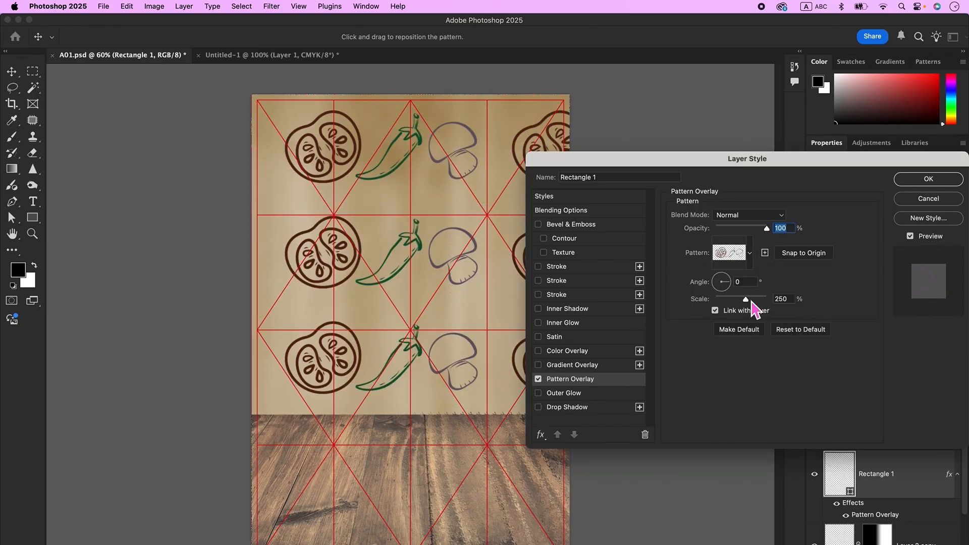
# Step: Set the pattern overlay scale to 117%, reposition the pattern on the wall and apply the layer style
pyautogui.moveTo(746, 301)
pyautogui.mouseDown()
pyautogui.moveTo(729, 302)
pyautogui.moveTo(741, 301)
pyautogui.mouseUp()
pyautogui.press('Up')
pyautogui.press('Up')
pyautogui.press('Up')
pyautogui.press('Up')
pyautogui.press('Up')
pyautogui.press('Up')
pyautogui.press('Up')
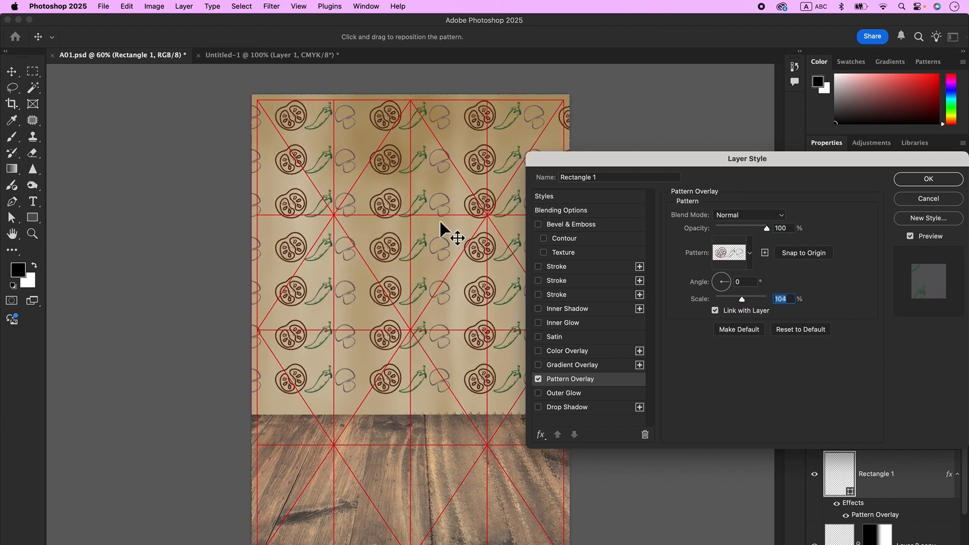
pyautogui.moveTo(400, 168); pyautogui.dragTo(362, 156)
pyautogui.press('Up')
pyautogui.press('Up')
pyautogui.press('Up')
pyautogui.press('Up')
pyautogui.press('Up')
pyautogui.press('Up')
pyautogui.press('Up')
pyautogui.press('Up')
pyautogui.press('Up')
pyautogui.press('Up')
pyautogui.press('Up')
pyautogui.press('Up')
pyautogui.press('Up')
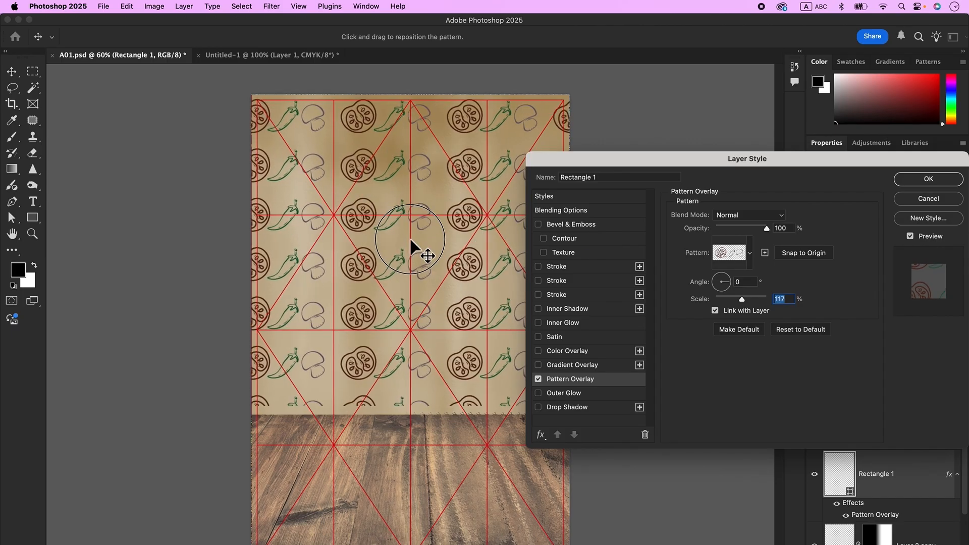
pyautogui.click(410, 239)
pyautogui.click(929, 180)
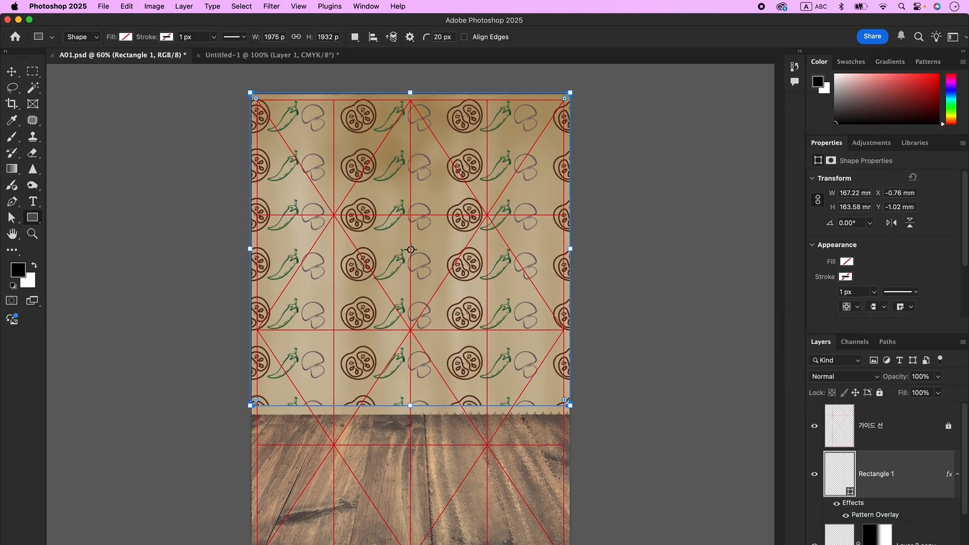
# Step: Add a layer mask to Rectangle 1 and fade out the lower part of the vegetable pattern with an upward gradient
pyautogui.click(874, 544)
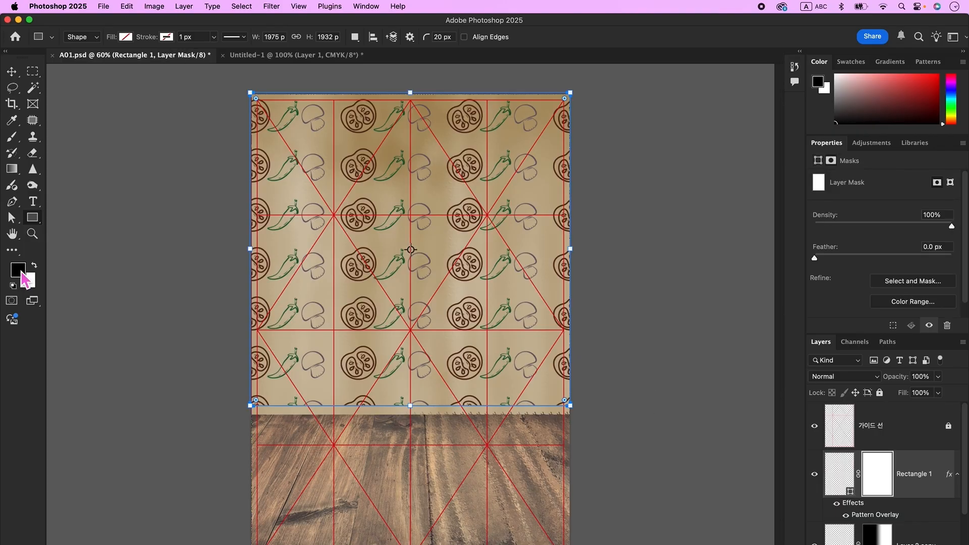
pyautogui.click(12, 169)
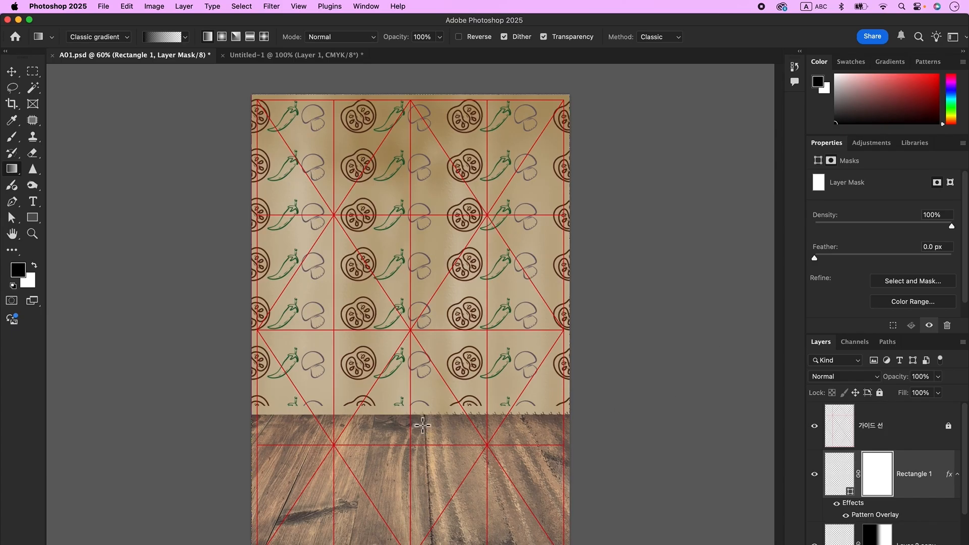
pyautogui.moveTo(429, 423); pyautogui.dragTo(417, 314)
pyautogui.moveTo(418, 423); pyautogui.dragTo(419, 202)
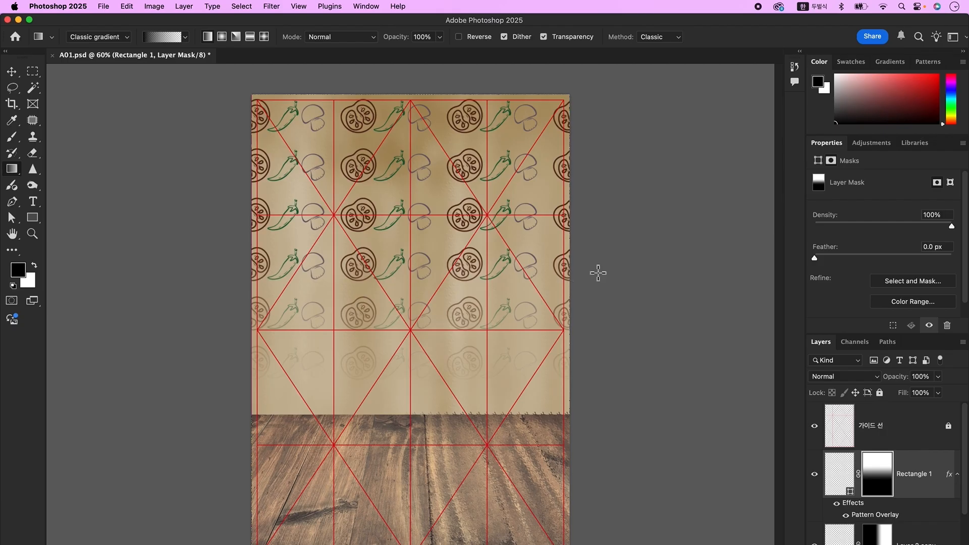
# Step: Paste the gray teardrop line artwork as pixels above the pattern, duplicate its layer and hide the copy
pyautogui.press('super+v')
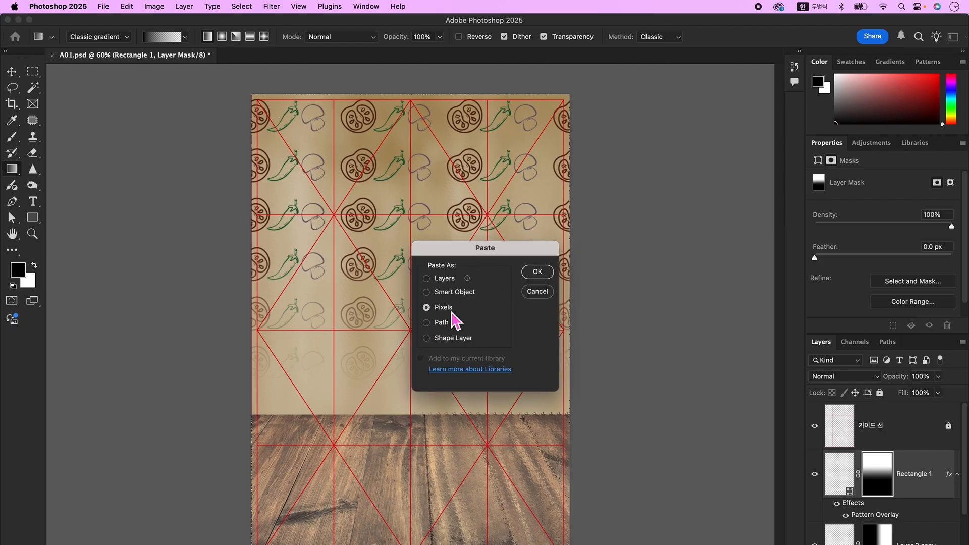
pyautogui.click(537, 272)
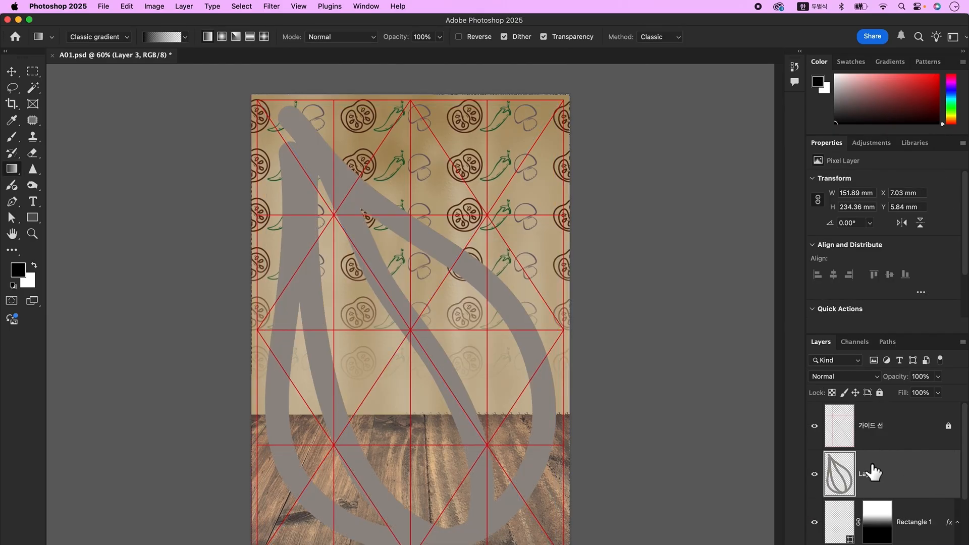
pyautogui.press('super+j')
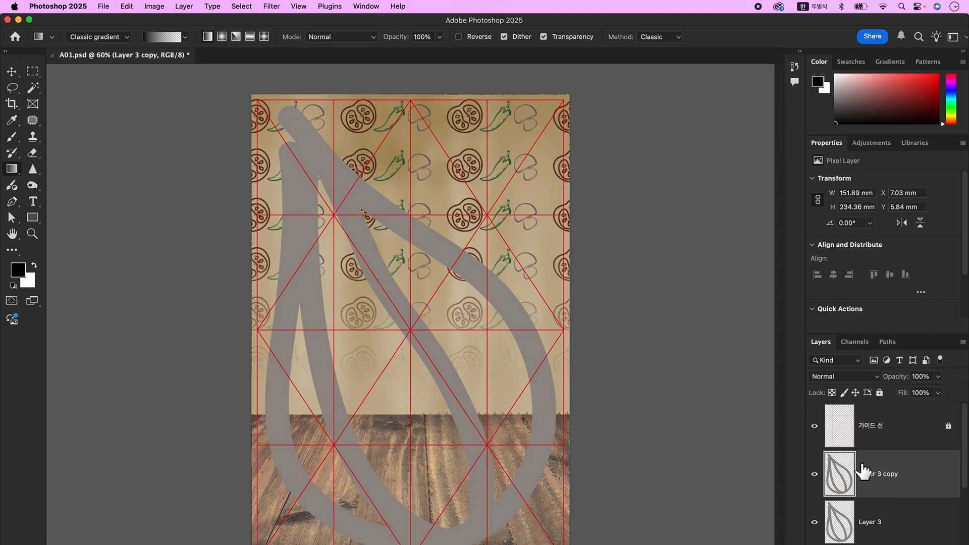
pyautogui.click(819, 476)
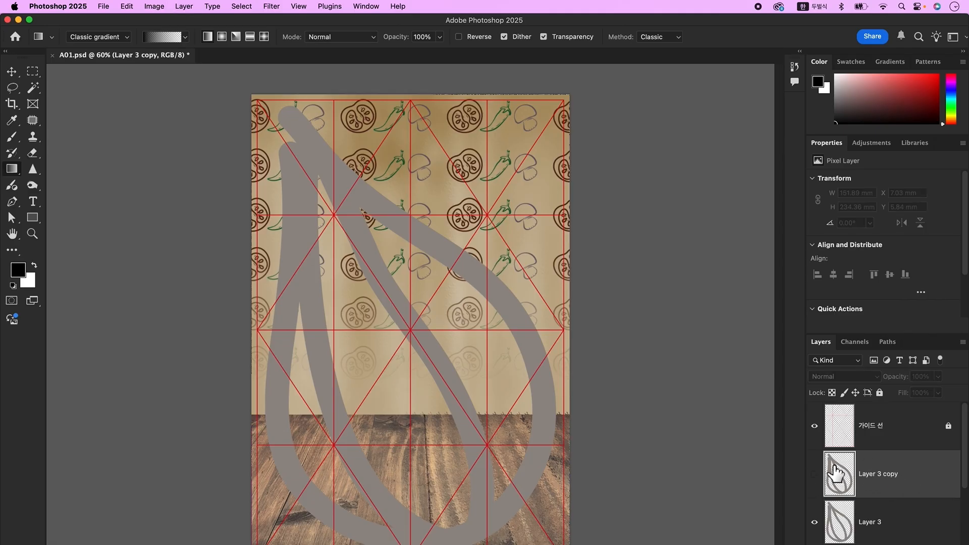
# Step: Apply a Radial Blur to the teardrop artwork on Layer 3 with amount 10, Spin method and Good quality
pyautogui.click(891, 531)
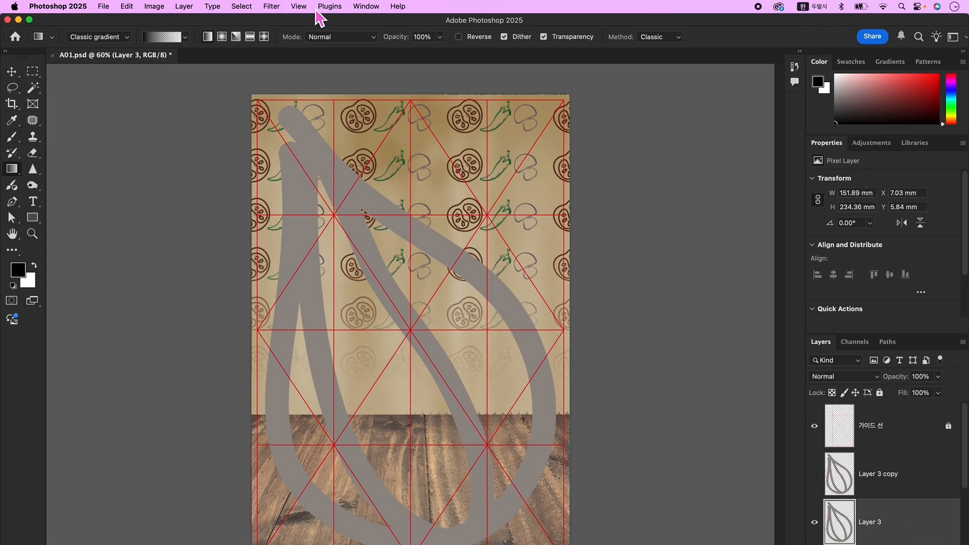
pyautogui.click(271, 7)
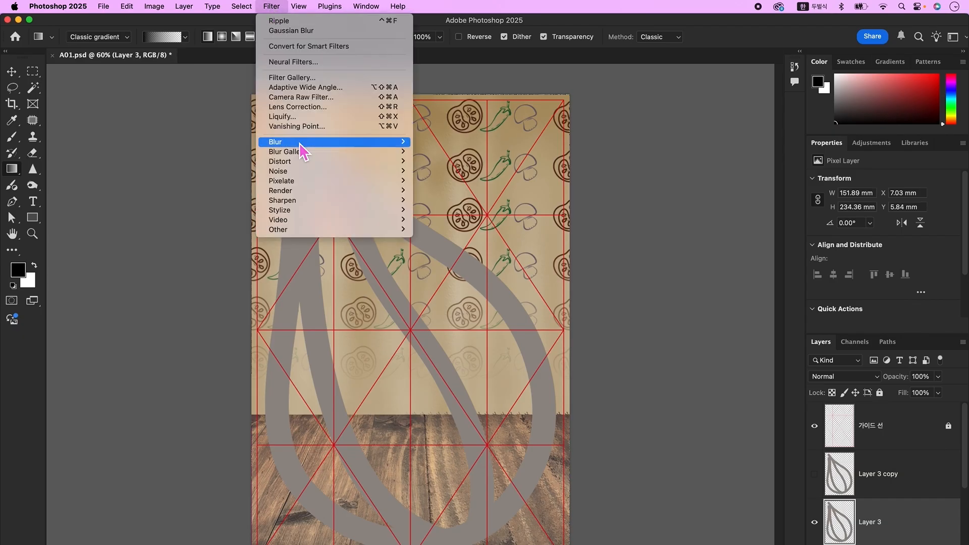
pyautogui.moveTo(300, 146)
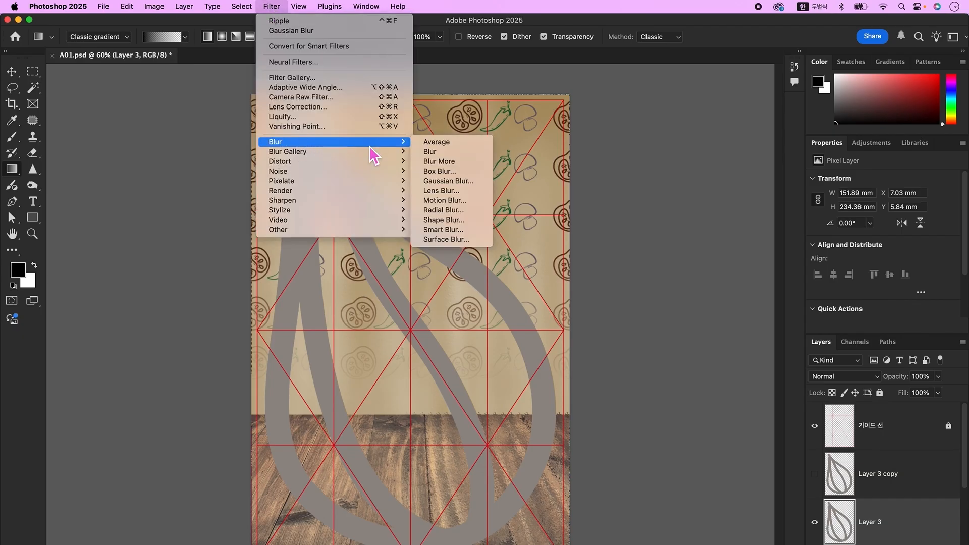
pyautogui.click(447, 210)
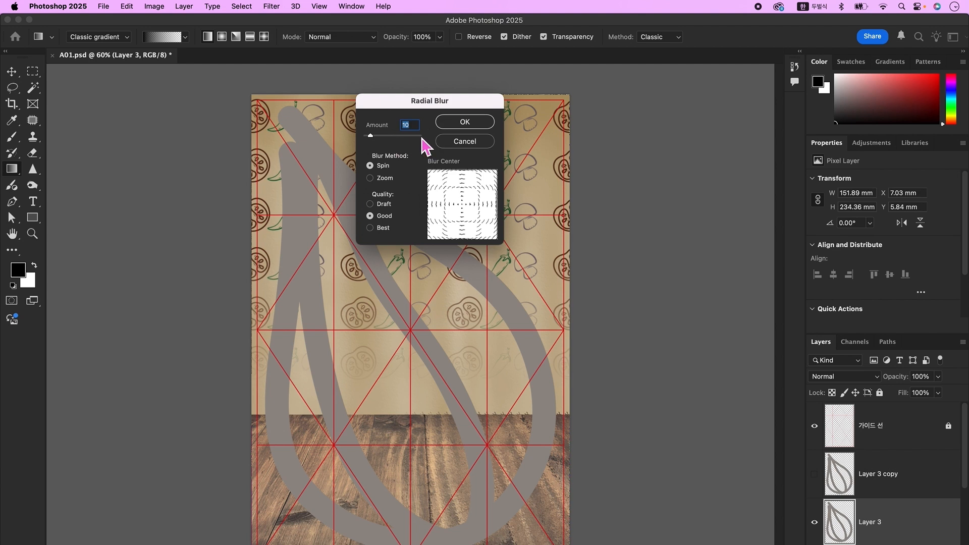
pyautogui.click(456, 124)
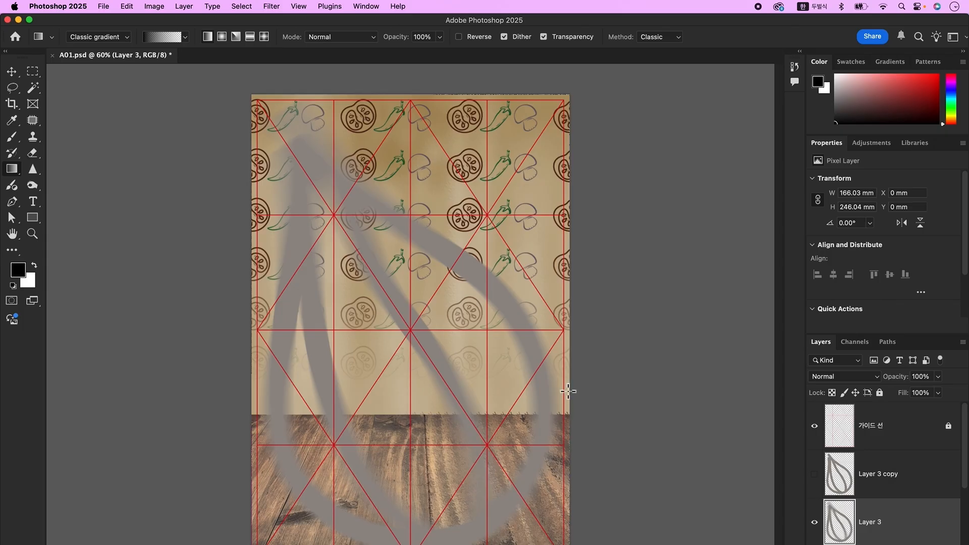
# Step: Mask the blurred teardrop on Layer 3 to the wall area above the wood floor and set its blend mode to Multiply
pyautogui.click(32, 72)
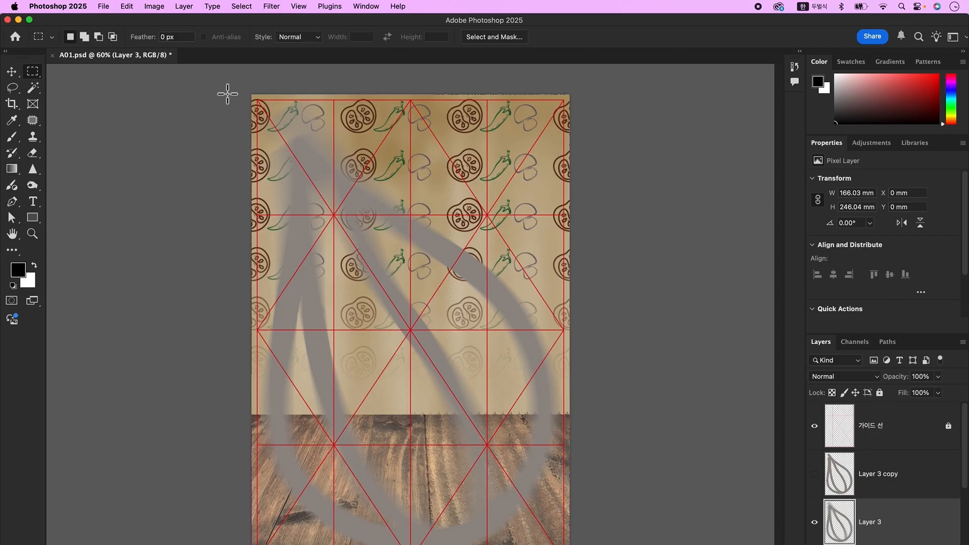
pyautogui.moveTo(228, 89); pyautogui.dragTo(638, 416)
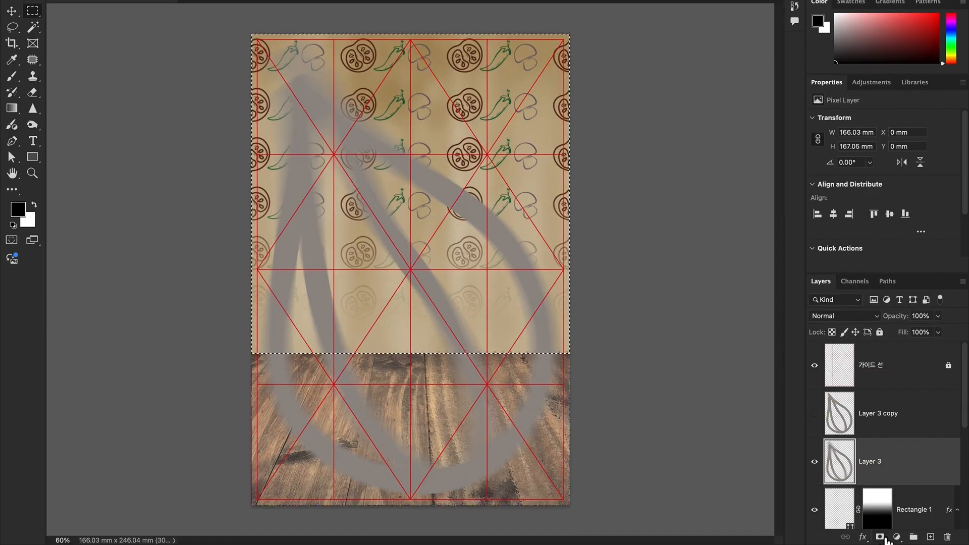
pyautogui.click(880, 536)
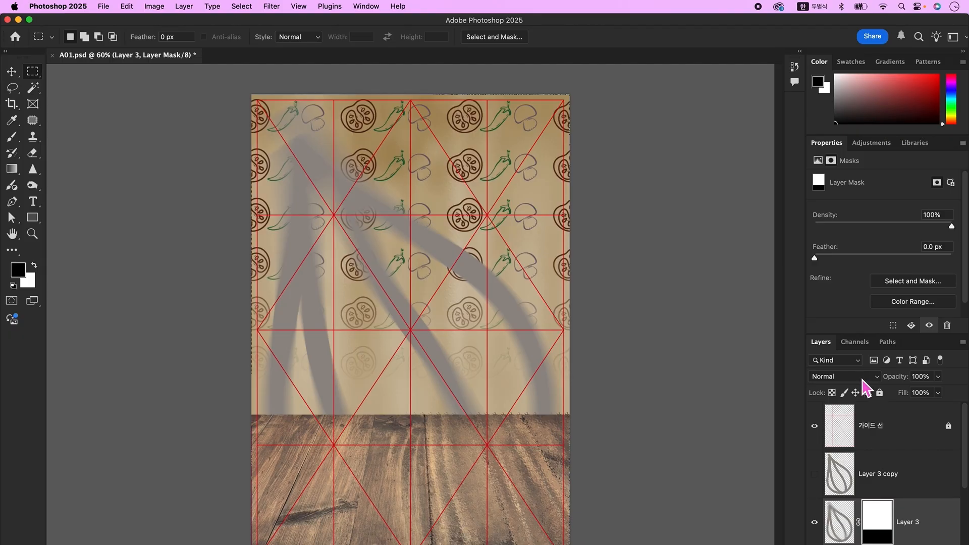
pyautogui.click(866, 388)
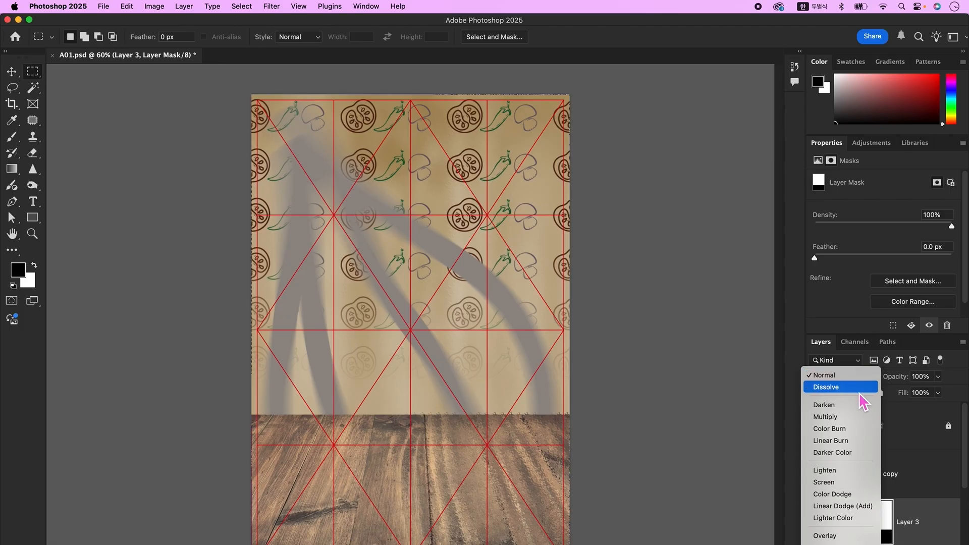
pyautogui.click(856, 418)
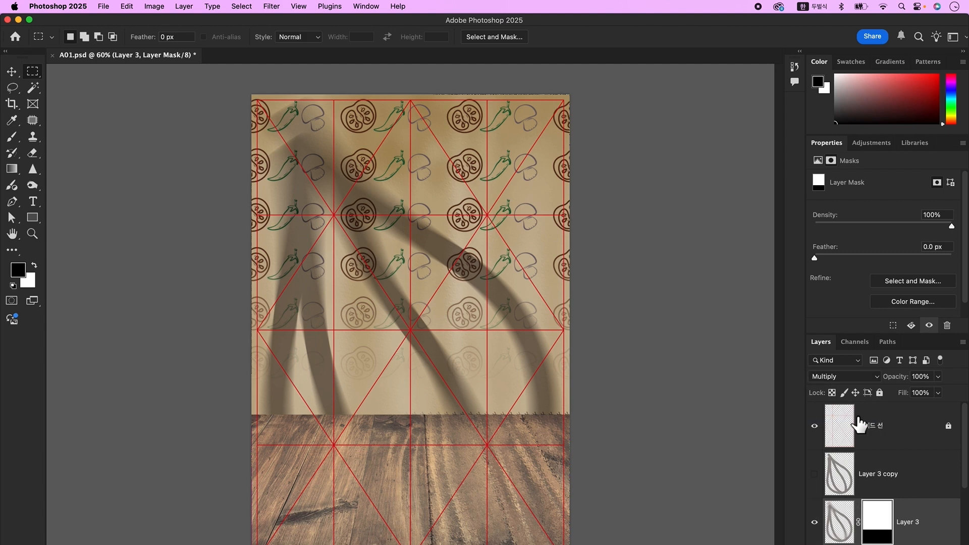
# Step: Show Layer 3 copy and apply the Tiles filter with 35 tiles, 10% maximum offset and background color fill
pyautogui.click(896, 489)
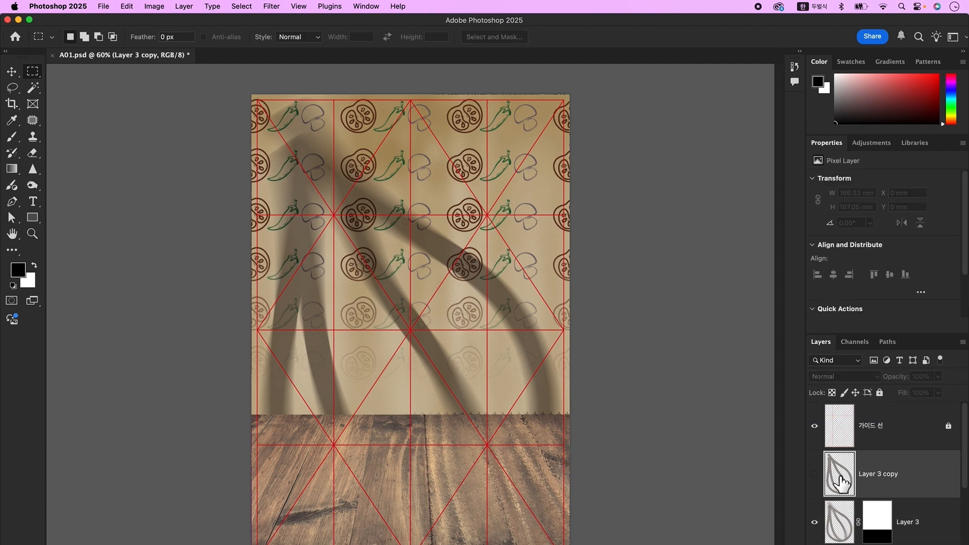
pyautogui.click(814, 474)
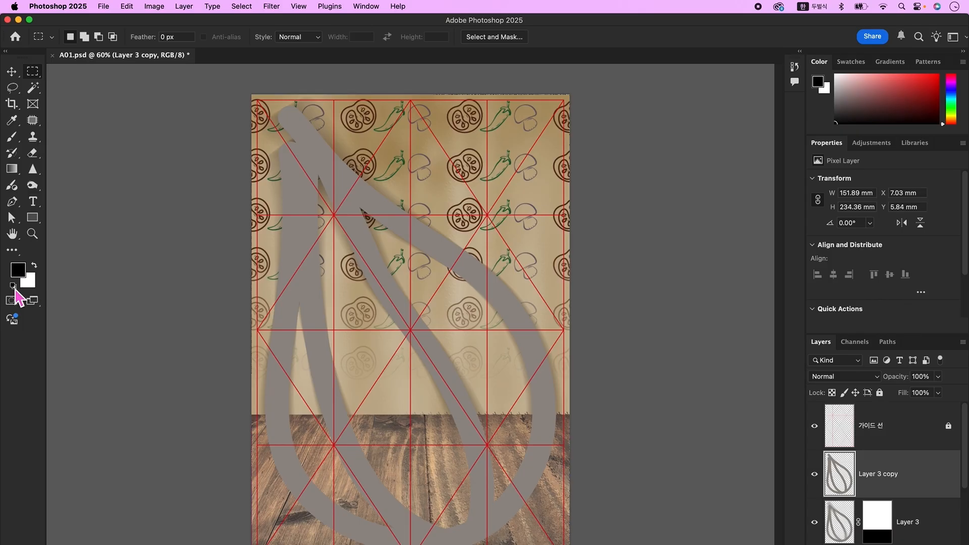
pyautogui.click(271, 6)
pyautogui.moveTo(328, 220)
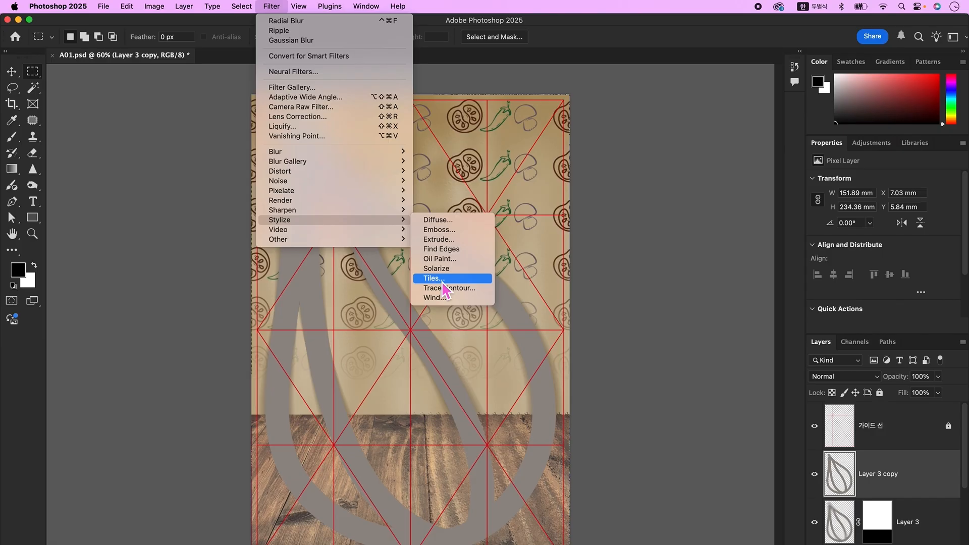
pyautogui.click(442, 285)
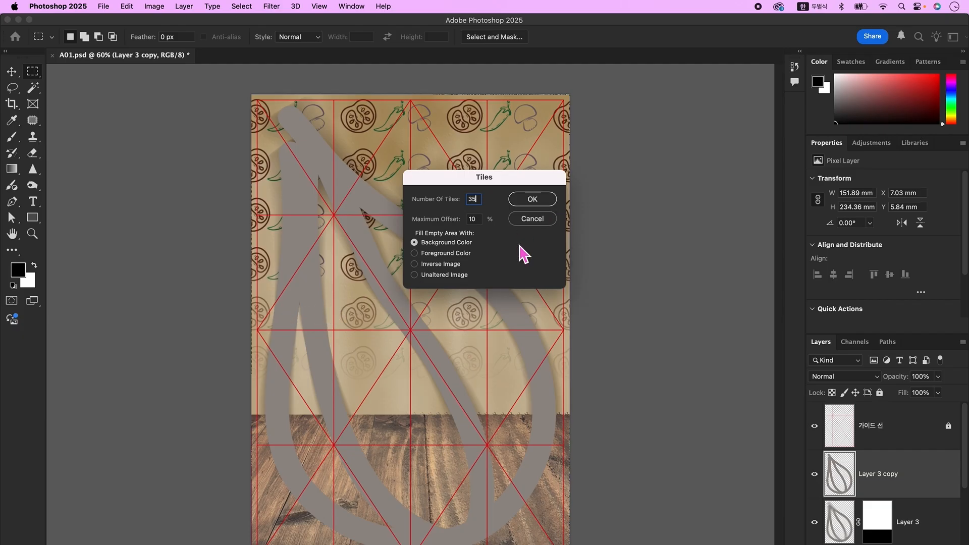
pyautogui.click(531, 200)
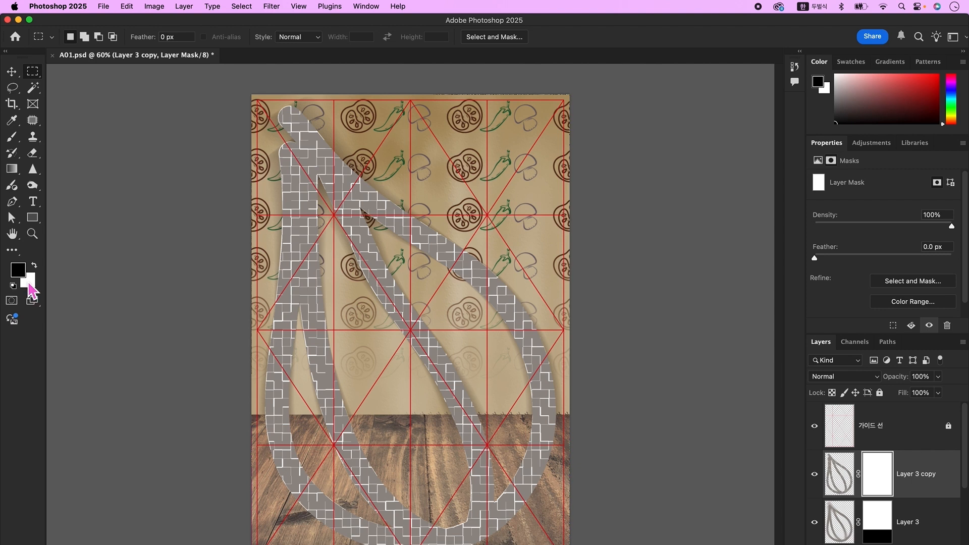
# Step: Add a layer mask to Layer 3 copy, fade out its upper part with a vertical gradient and set its blend mode to Multiply
pyautogui.click(11, 170)
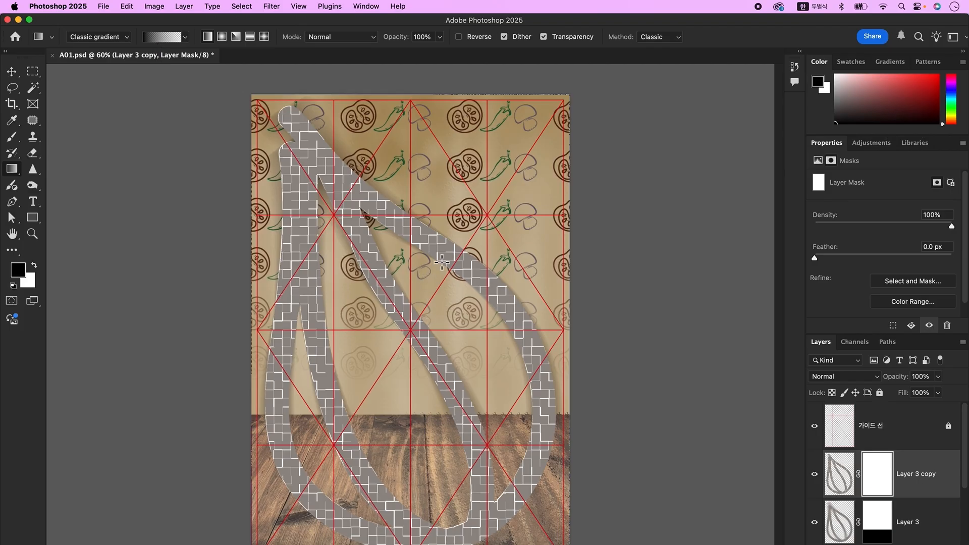
pyautogui.moveTo(422, 240); pyautogui.dragTo(424, 533)
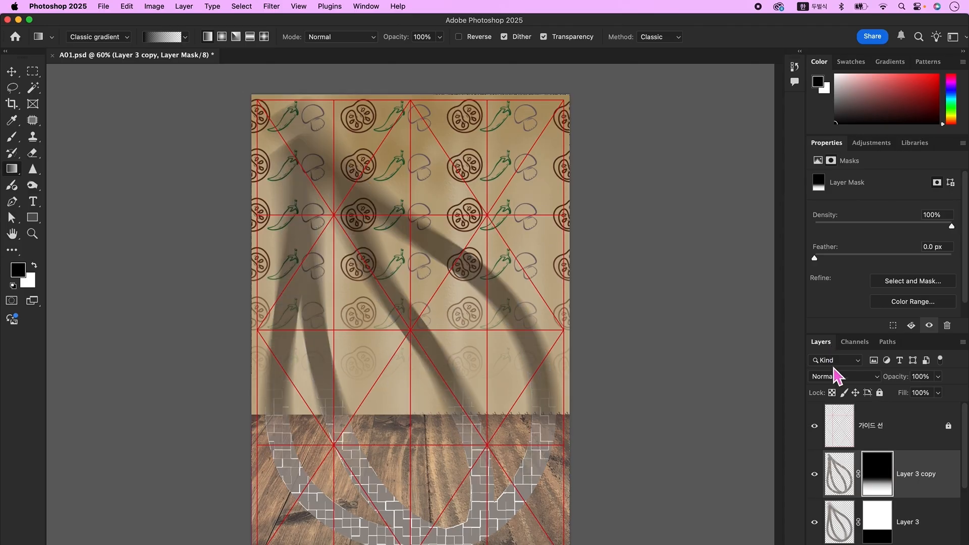
pyautogui.click(835, 388)
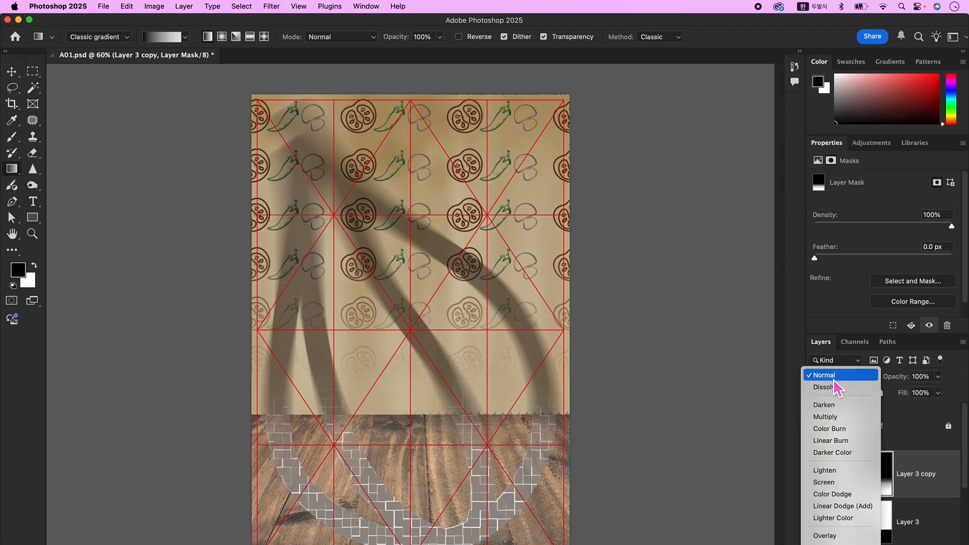
pyautogui.click(838, 418)
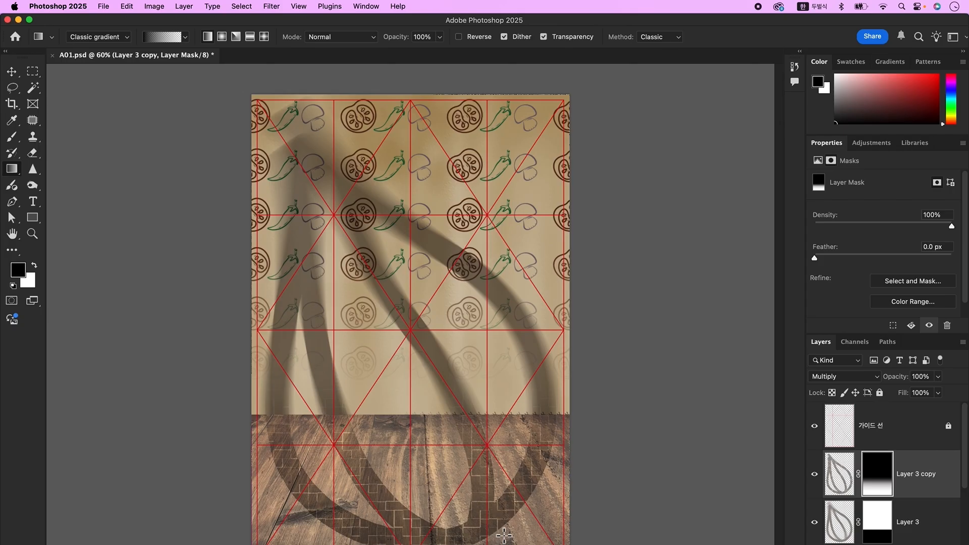
# Step: Switch to Illustrator, copy the white halftone dot pattern and return to the A01.psd poster in Photoshop
pyautogui.click(20, 73)
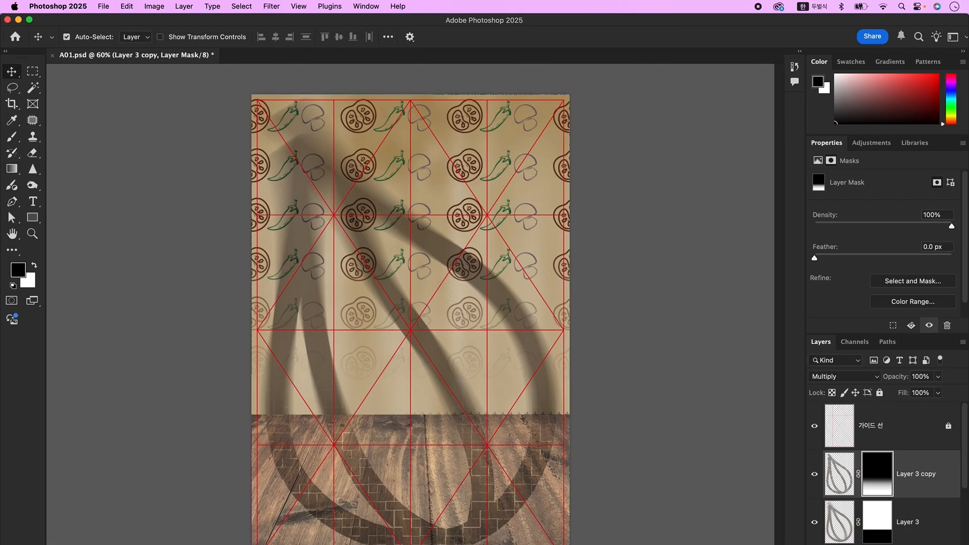
pyautogui.press('super+Tab')
pyautogui.click(667, 435)
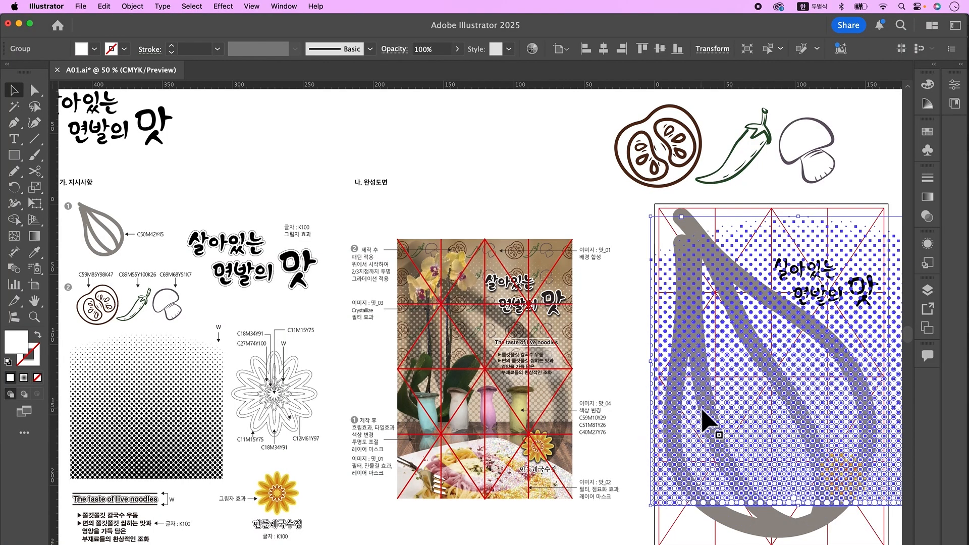
pyautogui.press('super+Tab')
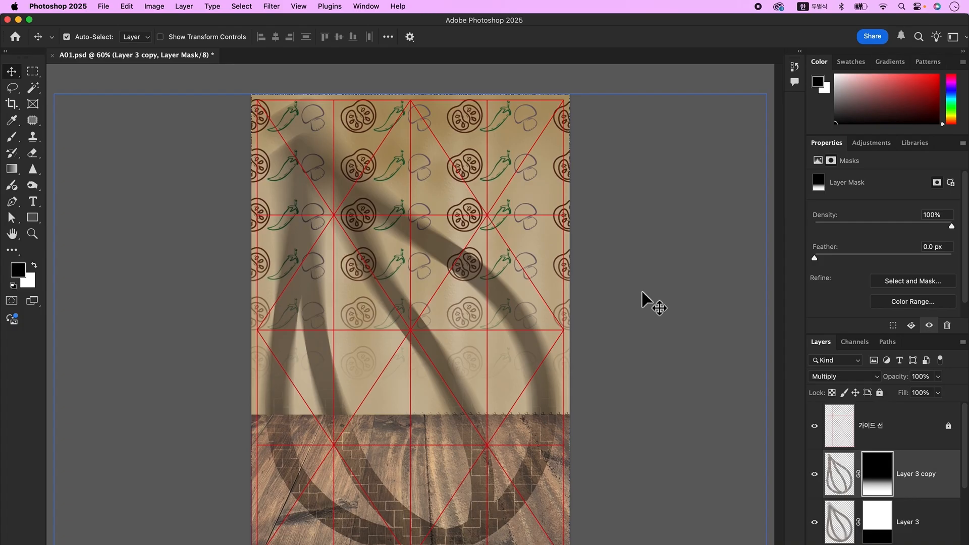
# Step: Paste the halftone dots as pixels, align them with the lower edge of the wall and set the blend mode to Soft Light
pyautogui.press('super+v')
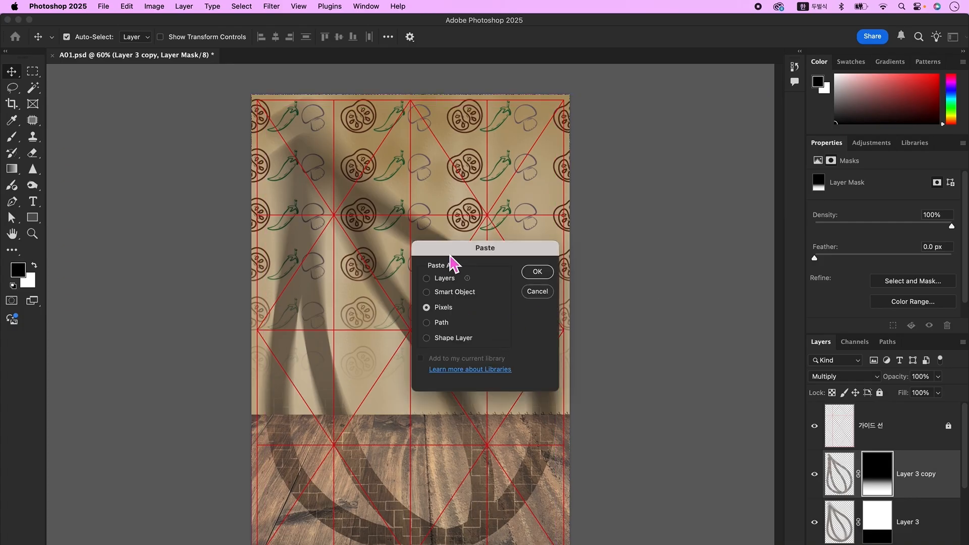
pyautogui.click(539, 276)
pyautogui.moveTo(423, 438); pyautogui.dragTo(422, 369)
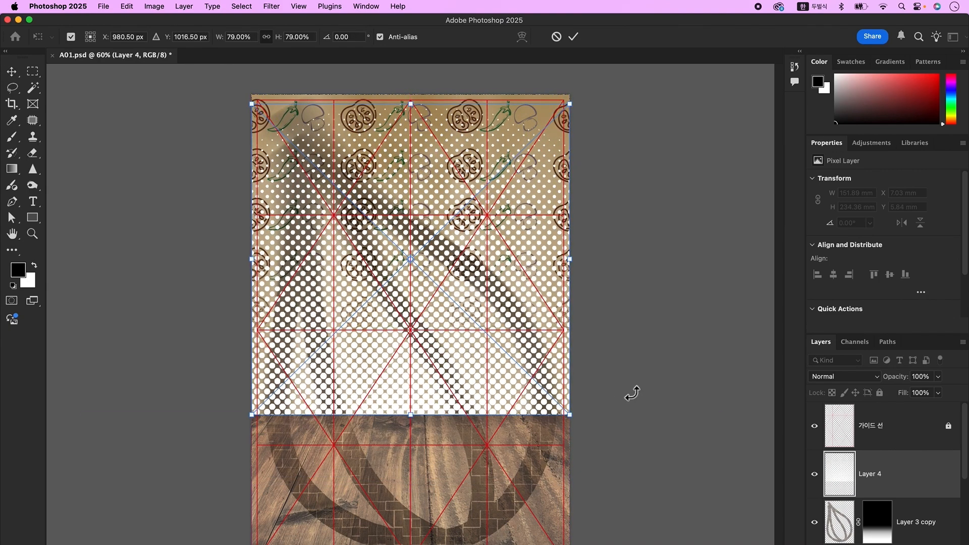
pyautogui.press('Return')
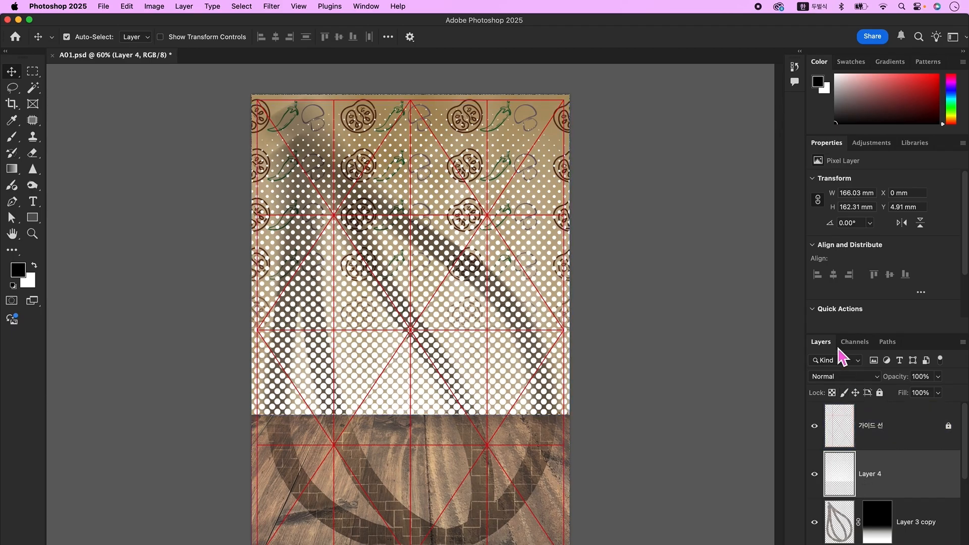
pyautogui.click(835, 378)
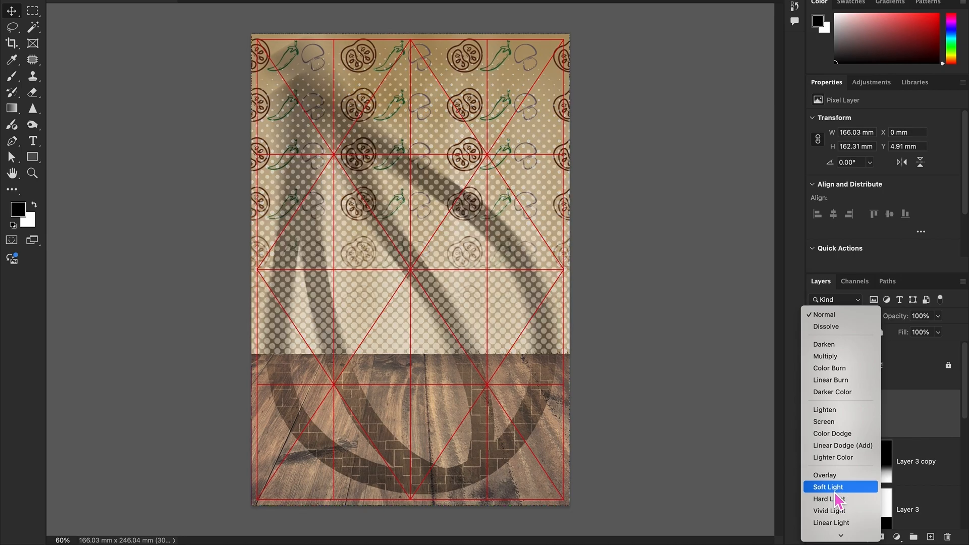
pyautogui.click(833, 544)
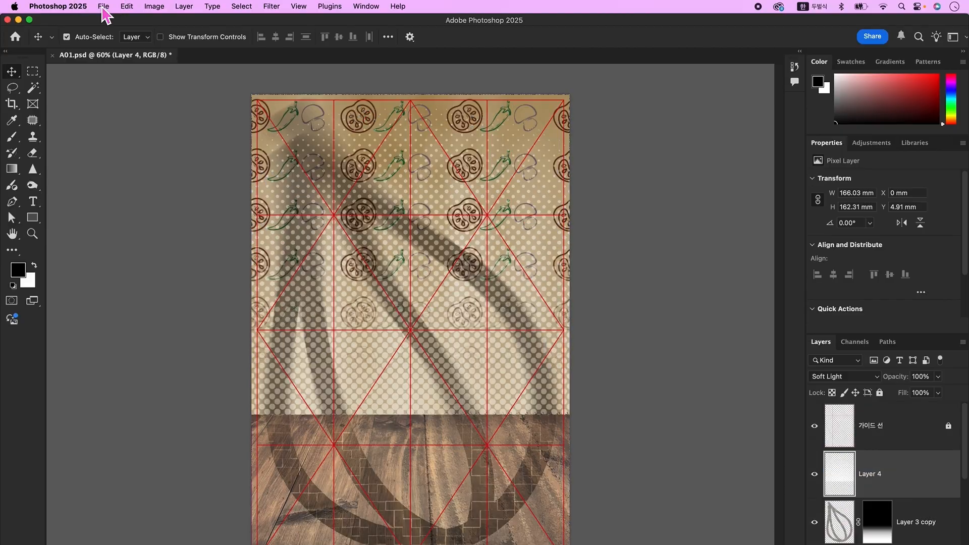
# Step: Open the orchid photo 맛_03.jpg and unlock its Background layer
pyautogui.click(104, 6)
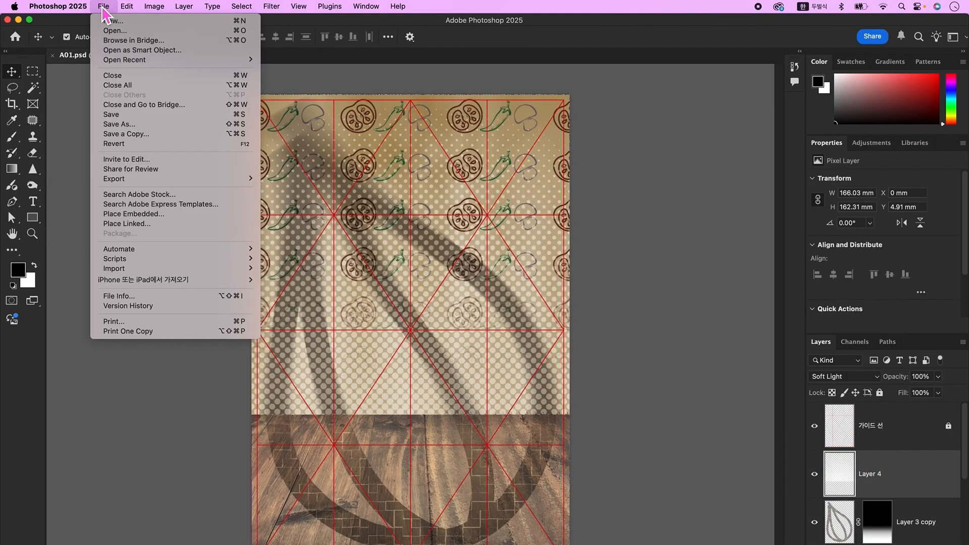
pyautogui.click(125, 31)
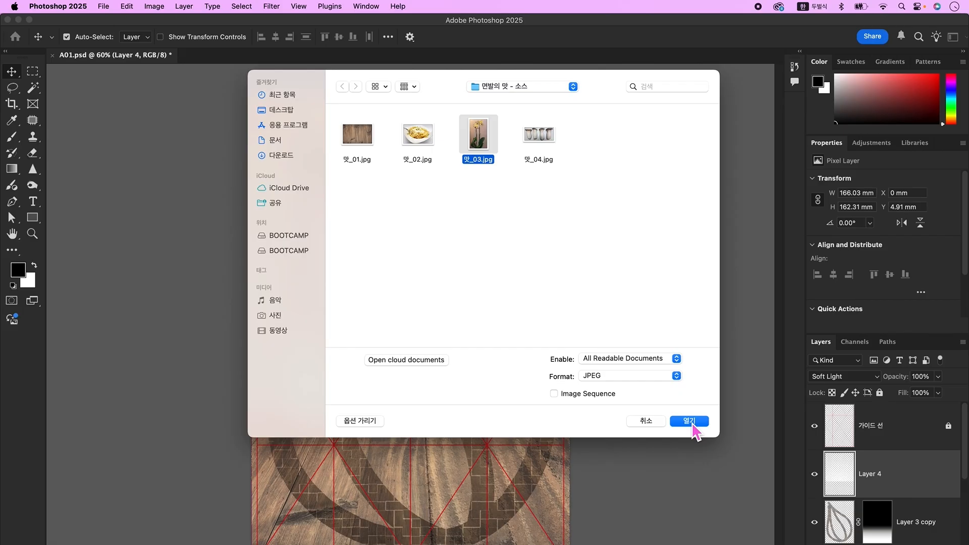
pyautogui.click(689, 421)
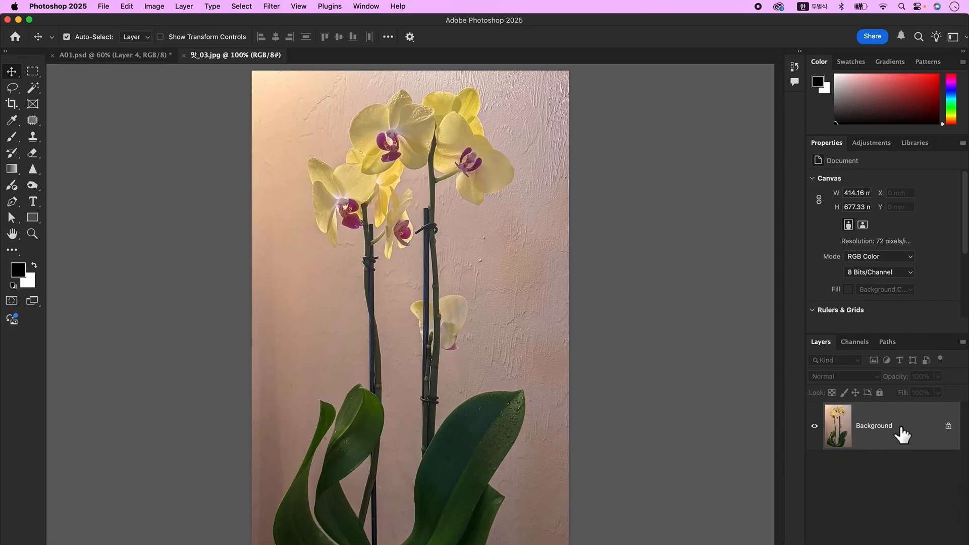
pyautogui.click(948, 425)
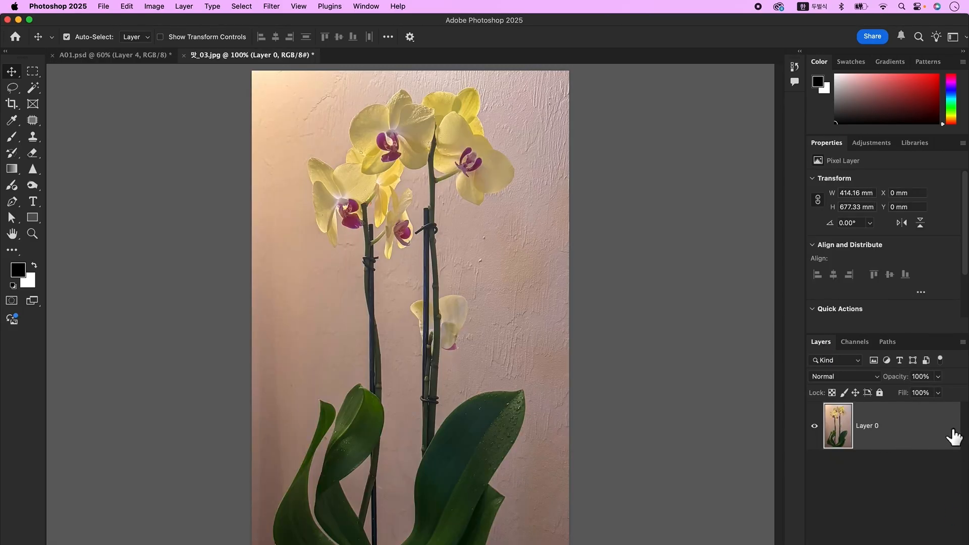
# Step: Select the wall around the orchid with Quick Selection, excluding petals and leaves, delete it and clear the selection
pyautogui.moveTo(29, 91); pyautogui.dragTo(65, 96)
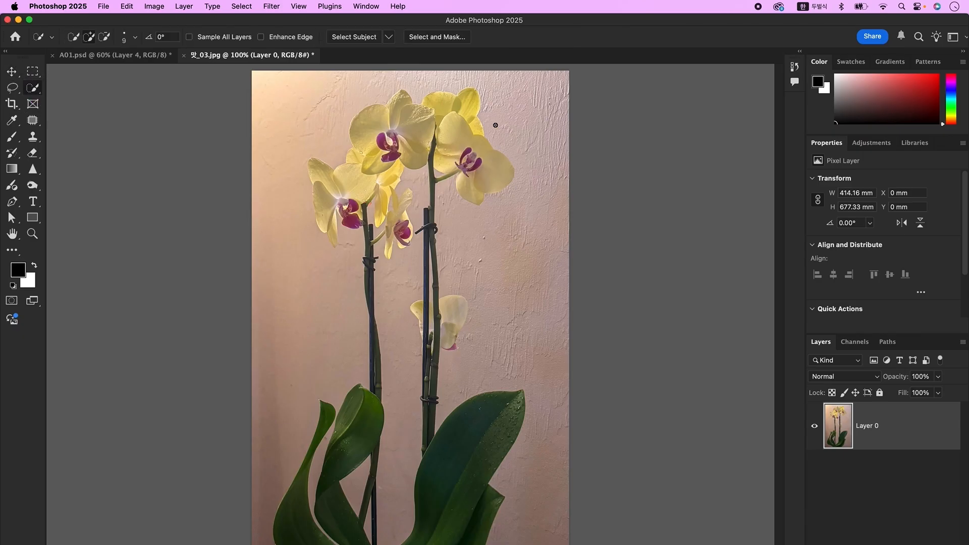
pyautogui.moveTo(516, 103)
pyautogui.mouseDown()
pyautogui.moveTo(534, 165)
pyautogui.moveTo(531, 210)
pyautogui.moveTo(491, 227)
pyautogui.moveTo(463, 216)
pyautogui.moveTo(470, 221)
pyautogui.mouseUp()
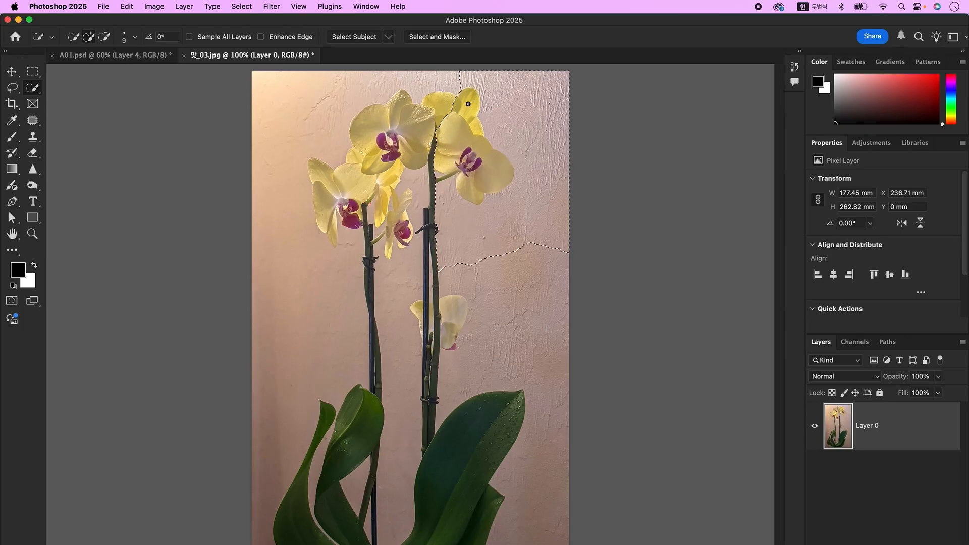
pyautogui.press('alt')
pyautogui.moveTo(525, 337)
pyautogui.mouseDown()
pyautogui.moveTo(397, 474)
pyautogui.moveTo(404, 191)
pyautogui.moveTo(420, 220)
pyautogui.moveTo(396, 202)
pyautogui.moveTo(392, 253)
pyautogui.mouseUp()
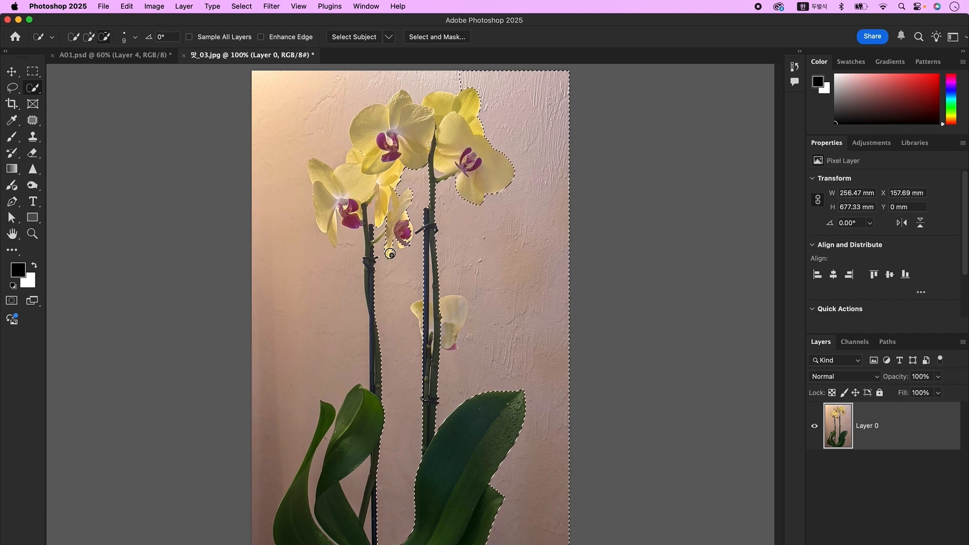
pyautogui.moveTo(292, 121); pyautogui.dragTo(342, 152)
pyautogui.moveTo(326, 188)
pyautogui.mouseDown()
pyautogui.moveTo(369, 130)
pyautogui.moveTo(331, 244)
pyautogui.moveTo(351, 222)
pyautogui.mouseUp()
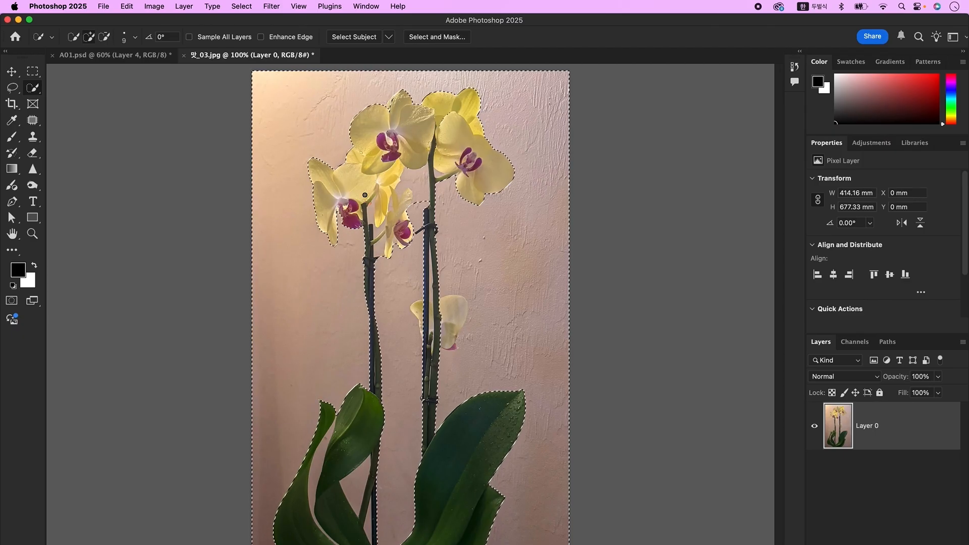
pyautogui.moveTo(324, 452)
pyautogui.mouseDown()
pyautogui.moveTo(314, 479)
pyautogui.moveTo(358, 491)
pyautogui.mouseUp()
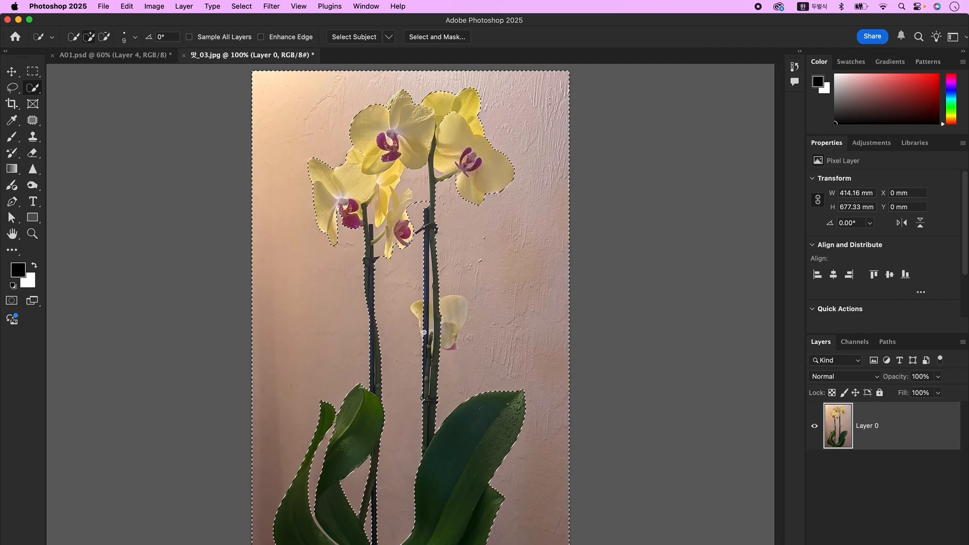
pyautogui.press('Delete')
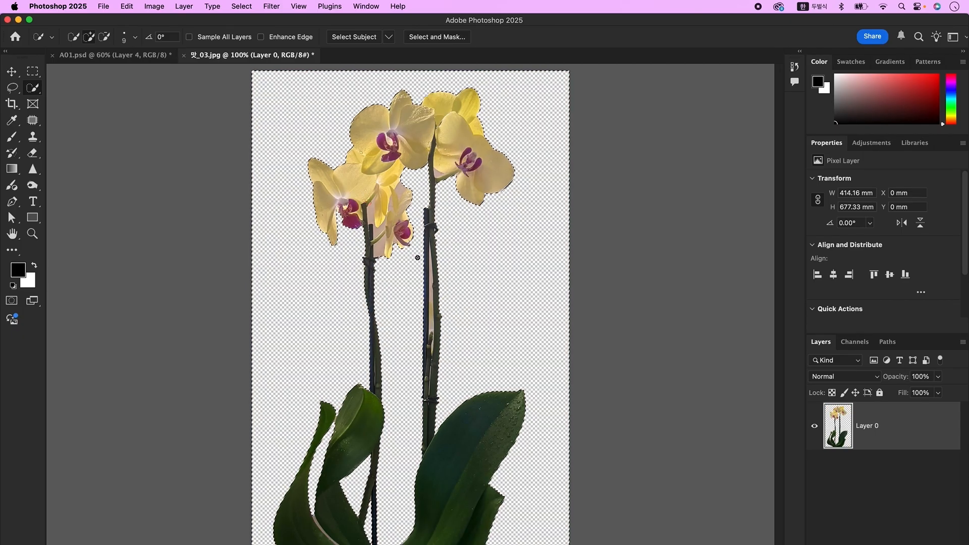
pyautogui.press('super+d')
# Step: Select the leftover wall patches between the left orchid blossoms with a smaller Quick Selection brush, delete them and deselect
pyautogui.moveTo(378, 242); pyautogui.dragTo(379, 250)
pyautogui.click(371, 214)
pyautogui.moveTo(402, 190); pyautogui.dragTo(398, 199)
pyautogui.press('[')
pyautogui.press('[')
pyautogui.moveTo(380, 239); pyautogui.dragTo(402, 214)
pyautogui.press('Delete')
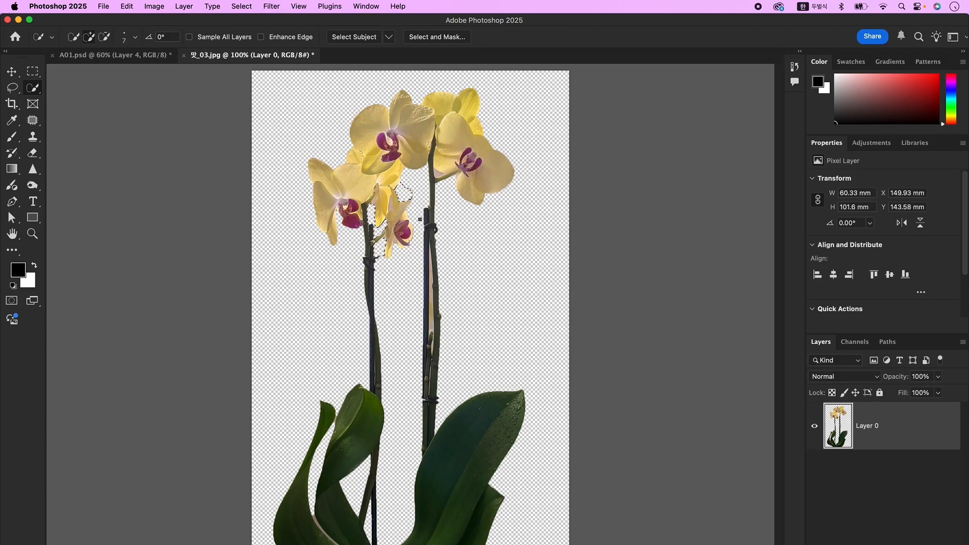
pyautogui.press('super+d')
# Step: Select the leftover background strip between the right orchid stem and its support stick, delete it and deselect
pyautogui.moveTo(432, 324); pyautogui.dragTo(432, 287)
pyautogui.press('Delete')
pyautogui.press('super+d')
pyautogui.click(16, 92)
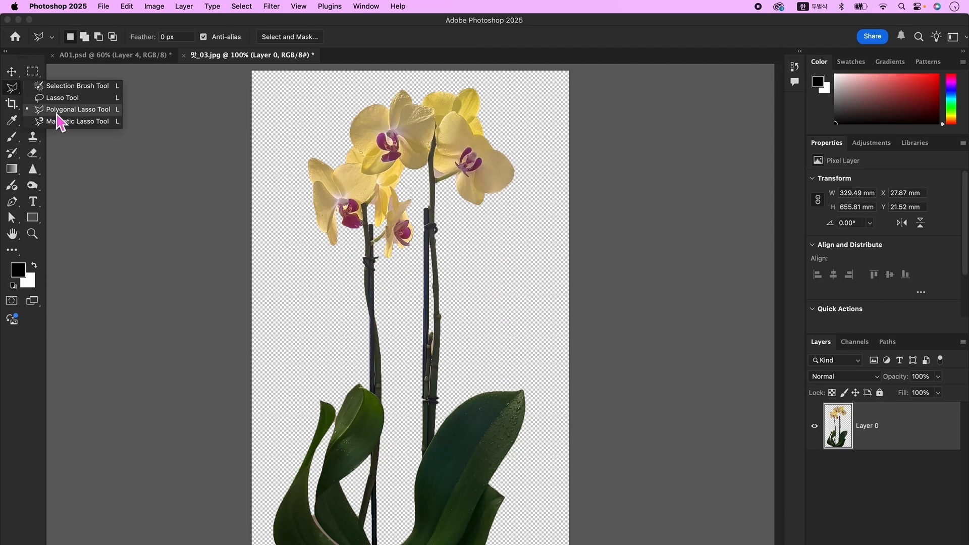
pyautogui.click(57, 110)
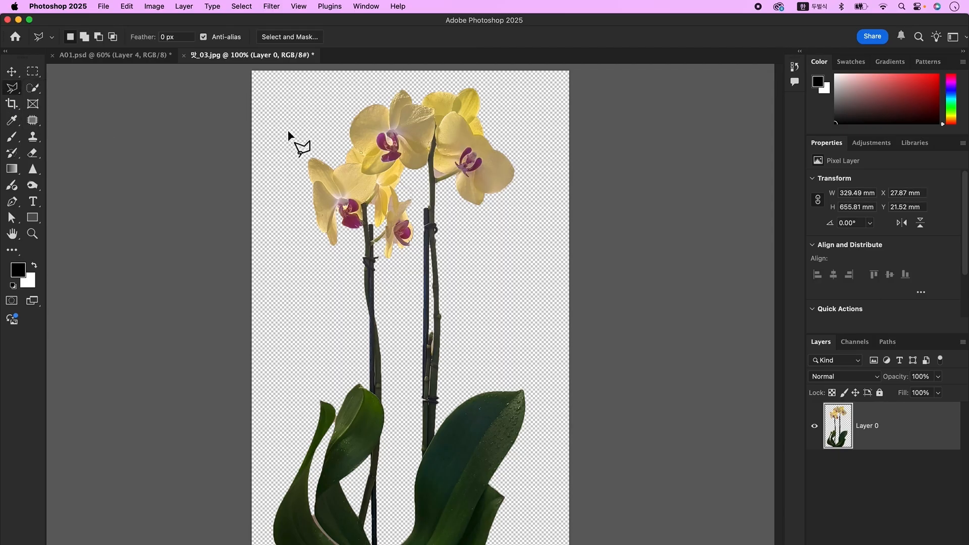
pyautogui.click(392, 198)
pyautogui.click(242, 11)
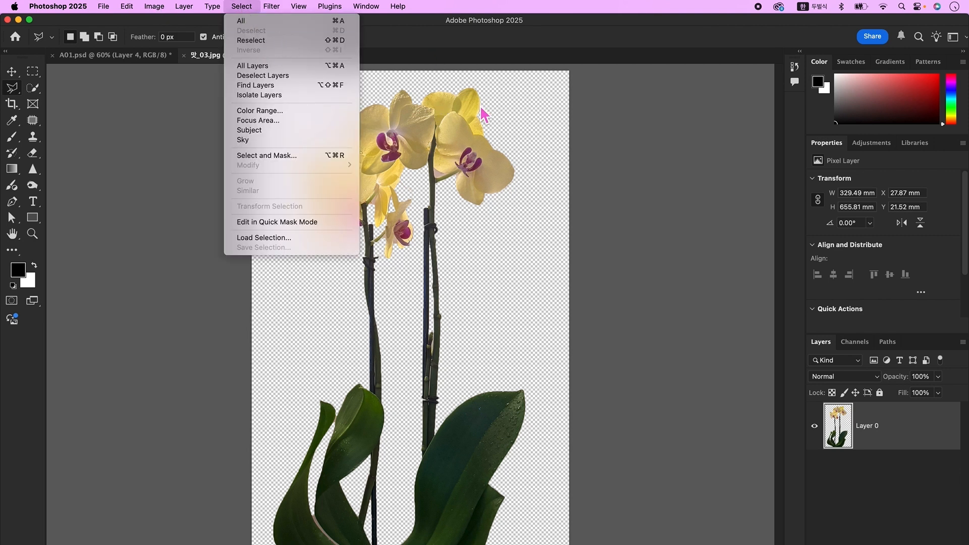
pyautogui.click(496, 129)
pyautogui.click(33, 87)
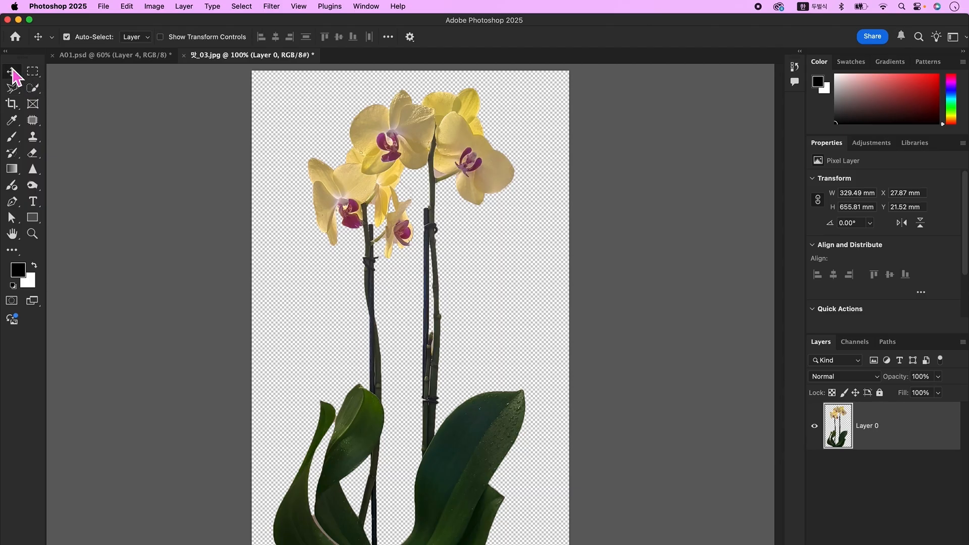
# Step: Copy the whole cut-out orchid canvas and paste it into A01.psd above the halftone layer
pyautogui.press('super+a')
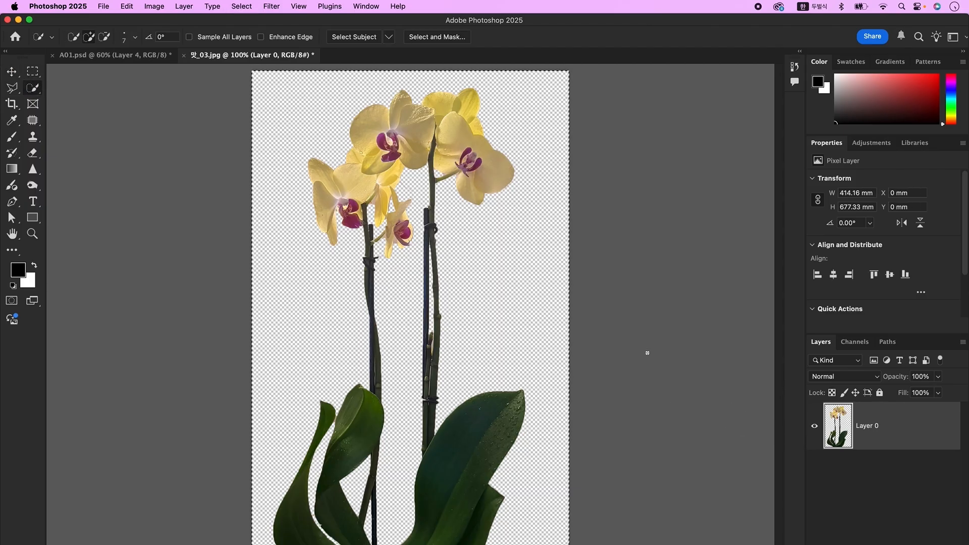
pyautogui.press('super+c')
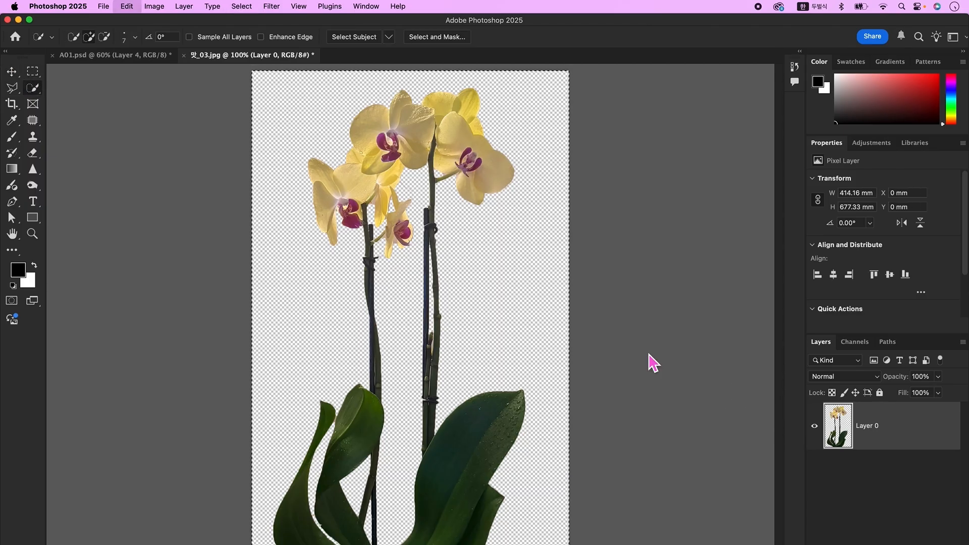
pyautogui.hotkey('ctrl', 'Tab')
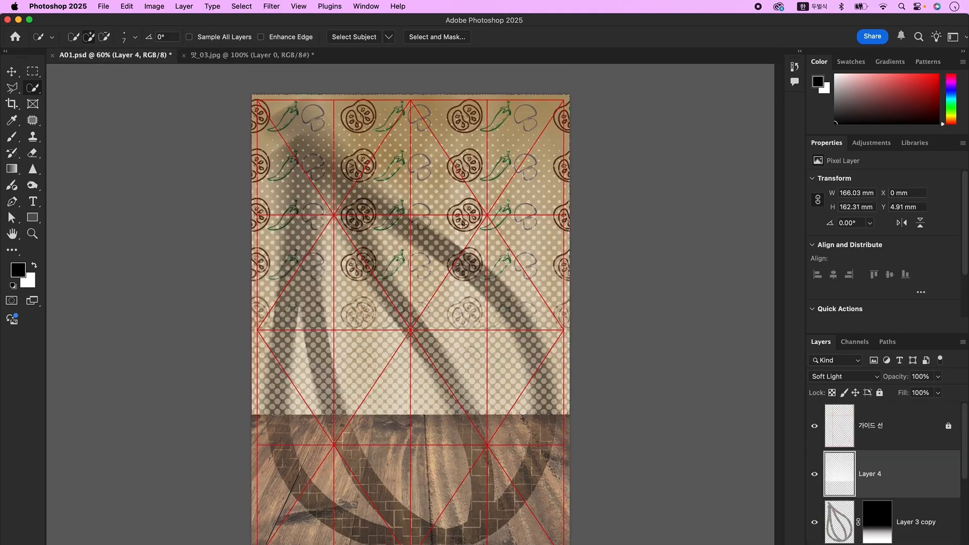
pyautogui.press('super+v')
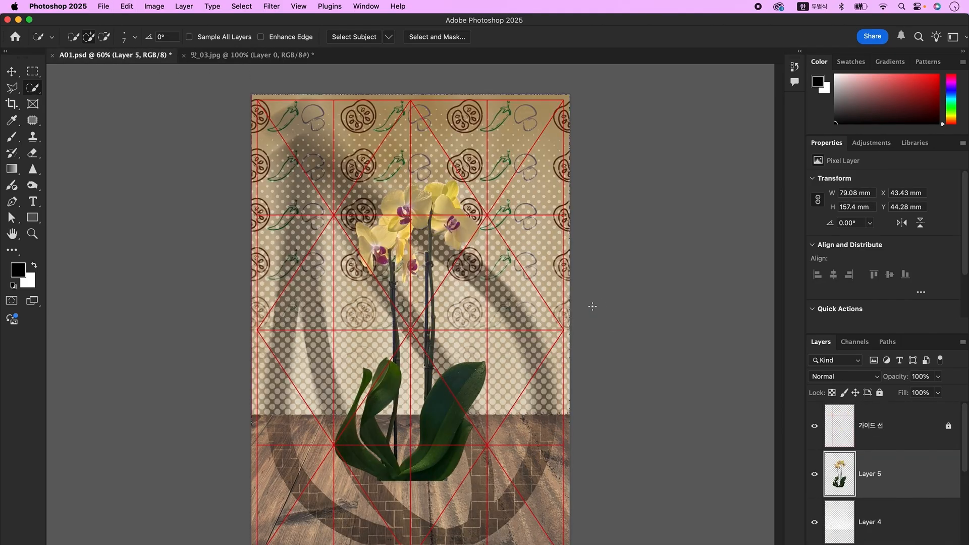
# Step: Move the orchid to the poster's left side with its base on the line where wall meets wood floor, adjusting it with Free Transform
pyautogui.press('v')
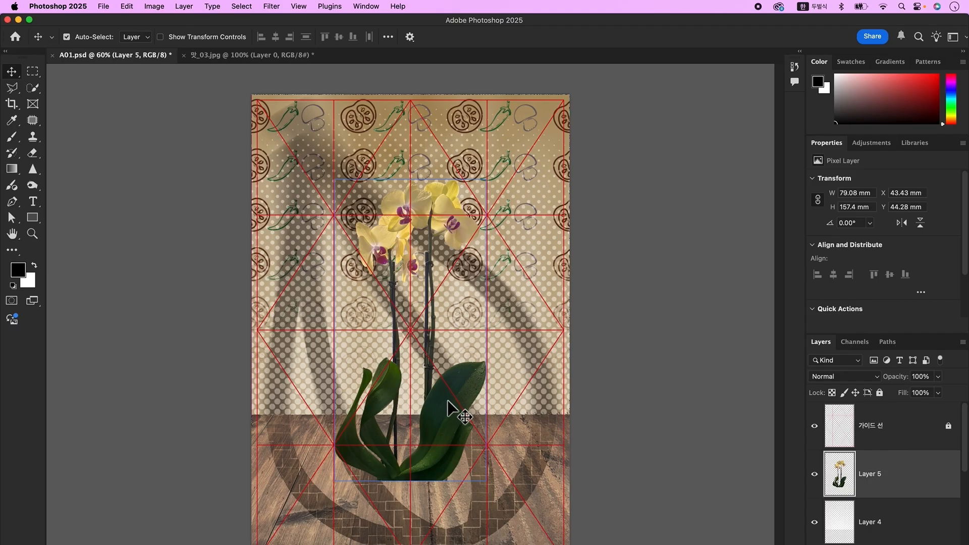
pyautogui.moveTo(447, 409); pyautogui.dragTo(342, 345)
pyautogui.press('super+t')
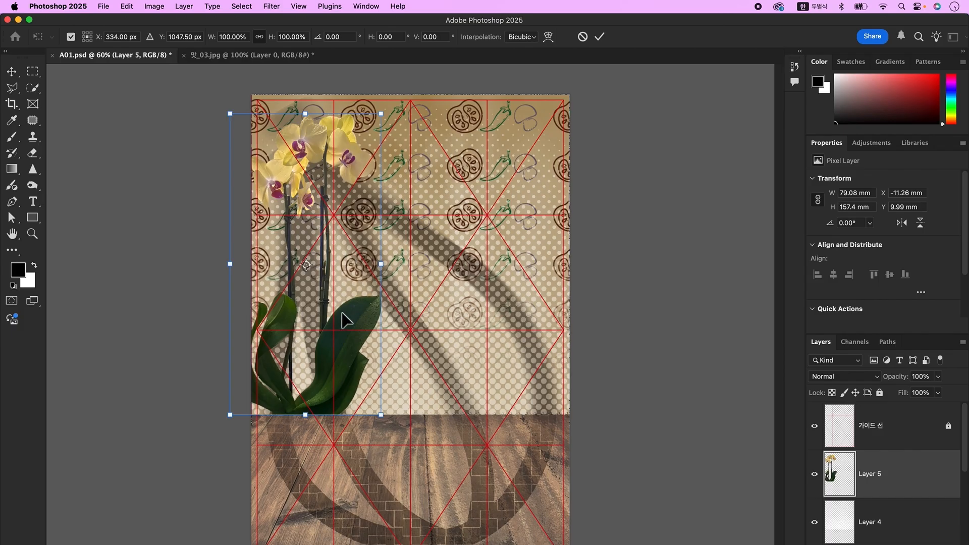
pyautogui.press('Escape')
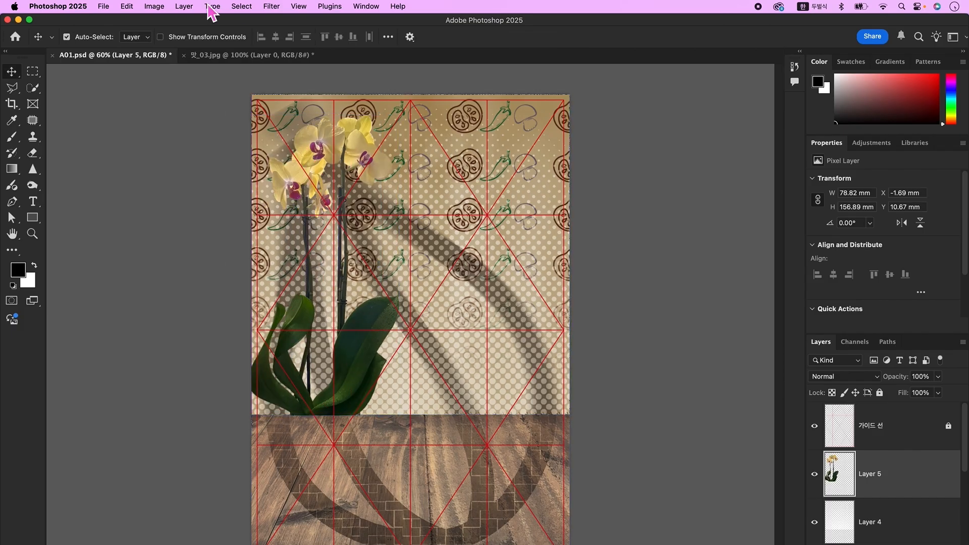
# Step: Apply the Crystallize filter to the orchid layer with a cell size of 12
pyautogui.click(277, 6)
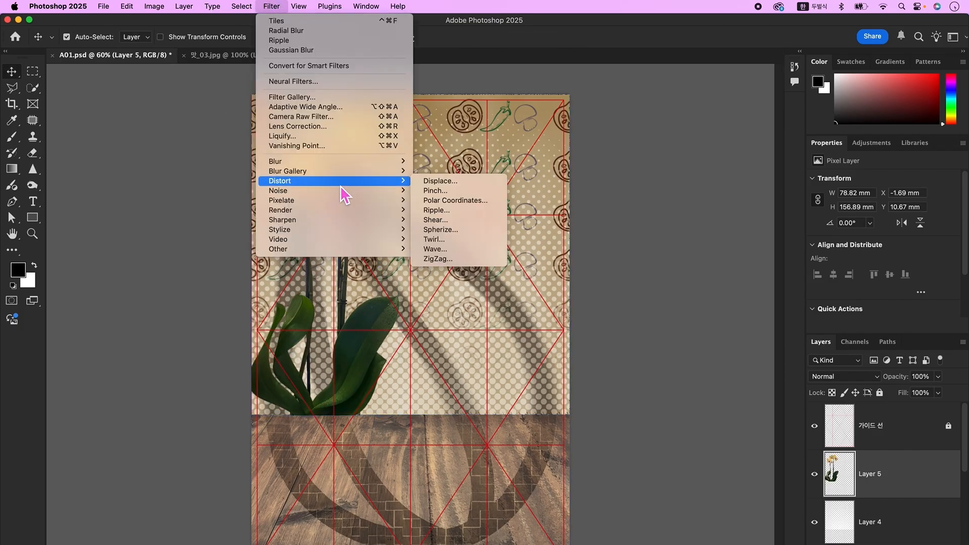
pyautogui.moveTo(348, 201)
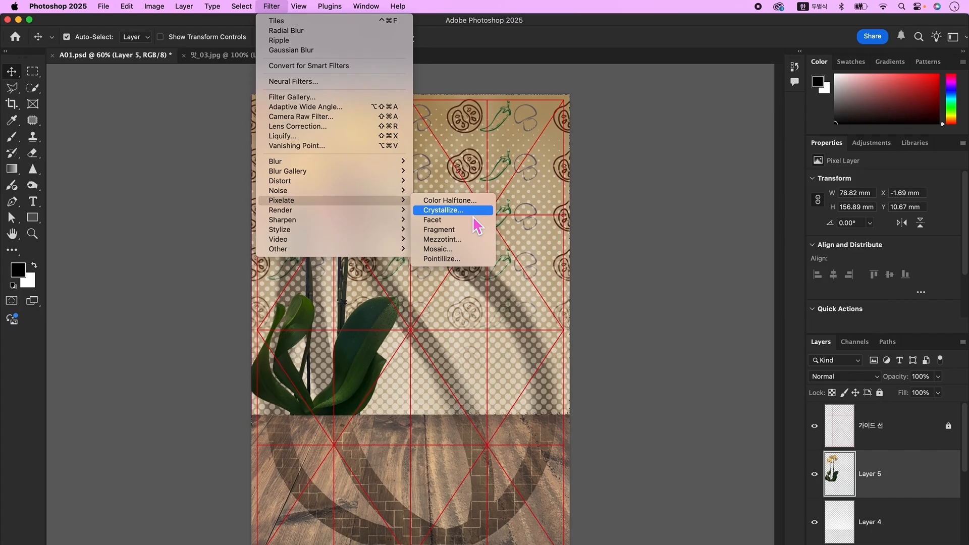
pyautogui.click(474, 214)
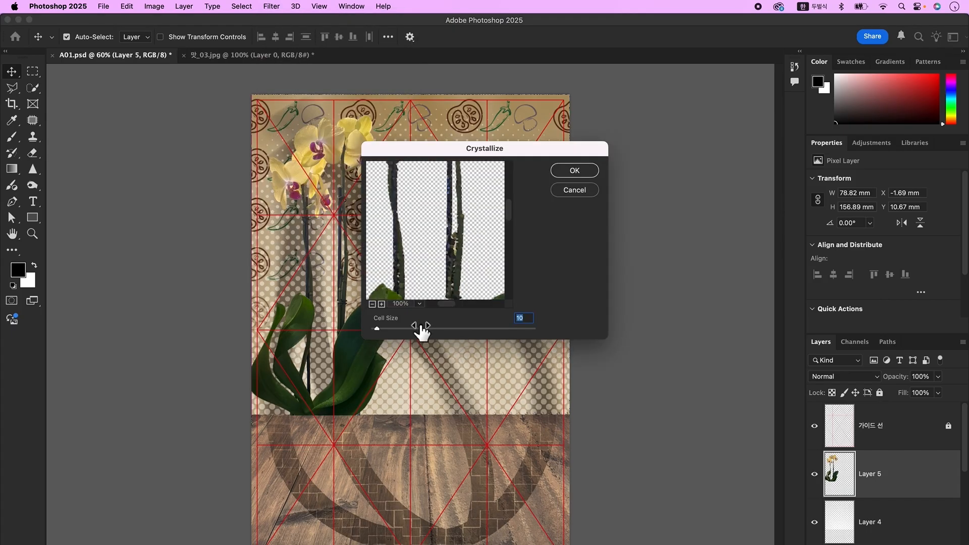
pyautogui.write('12')
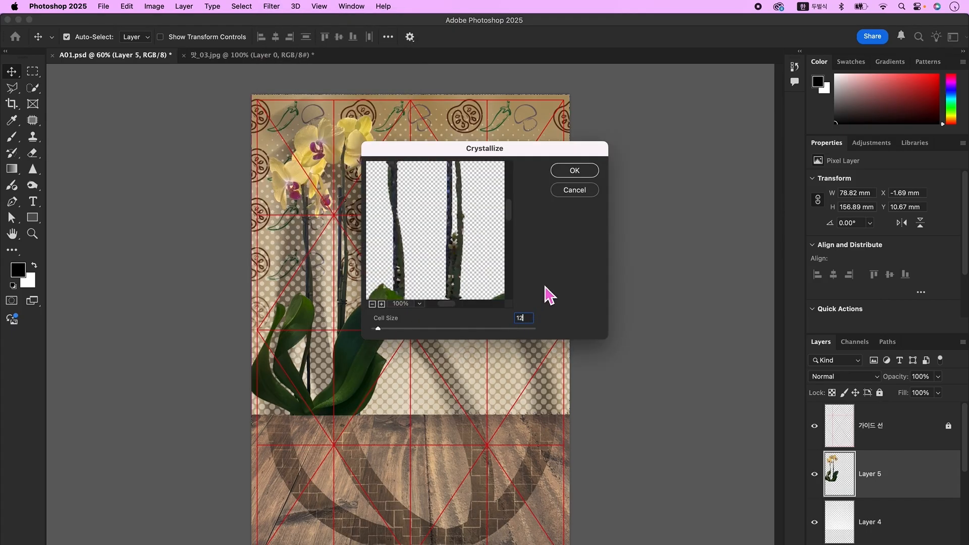
pyautogui.click(574, 170)
# Step: Open the noodle dish photo 맛_02.jpg
pyautogui.click(104, 6)
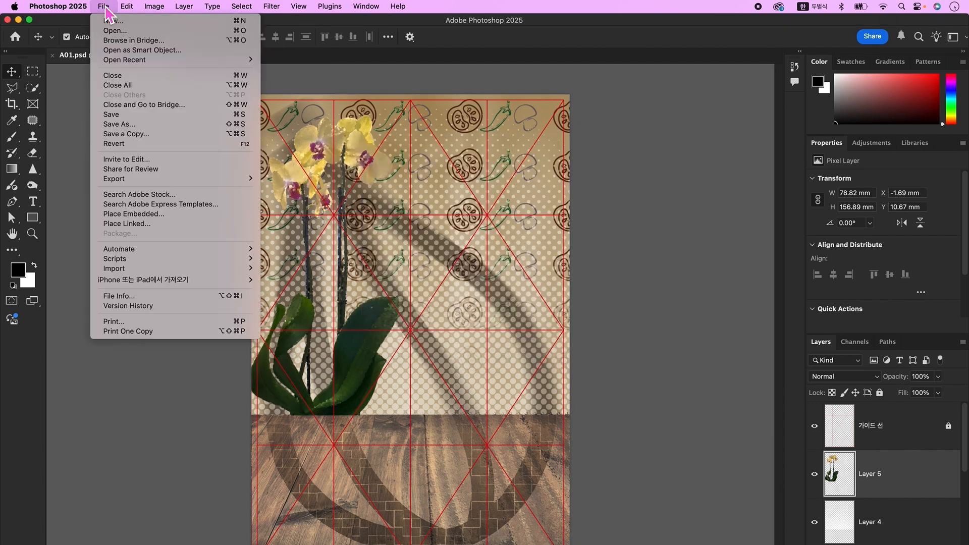
pyautogui.click(119, 33)
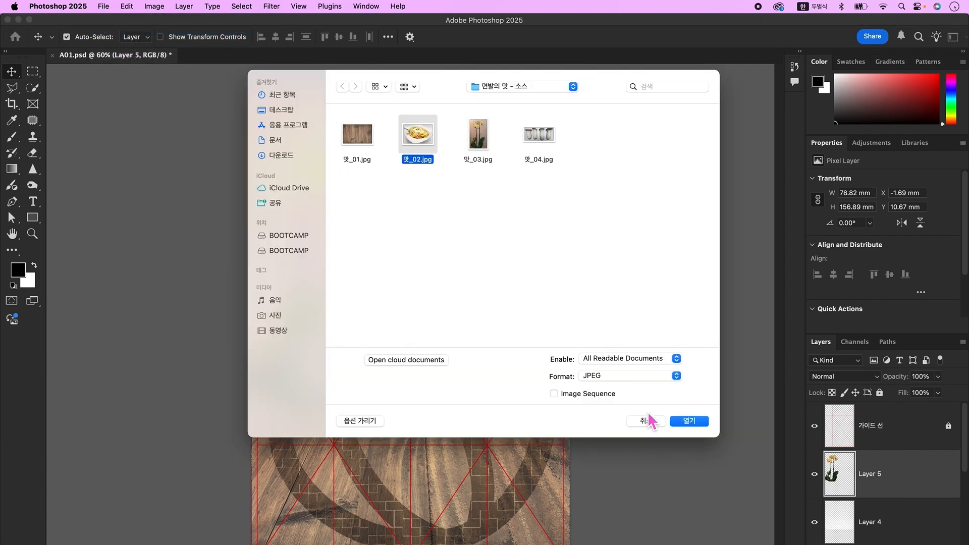
pyautogui.click(686, 422)
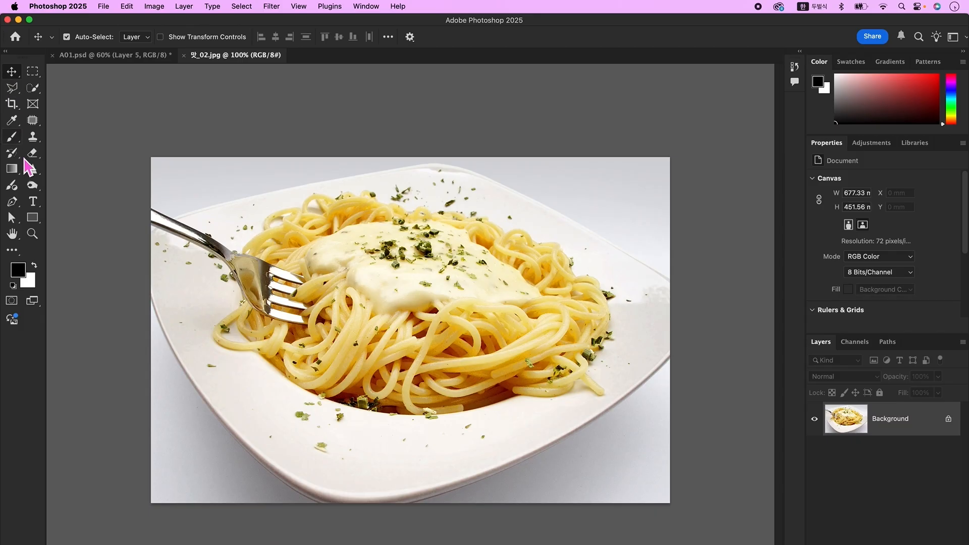
# Step: Trace a closed outline around the noodle plate and fork handle with the Pen tool in Path mode
pyautogui.click(20, 202)
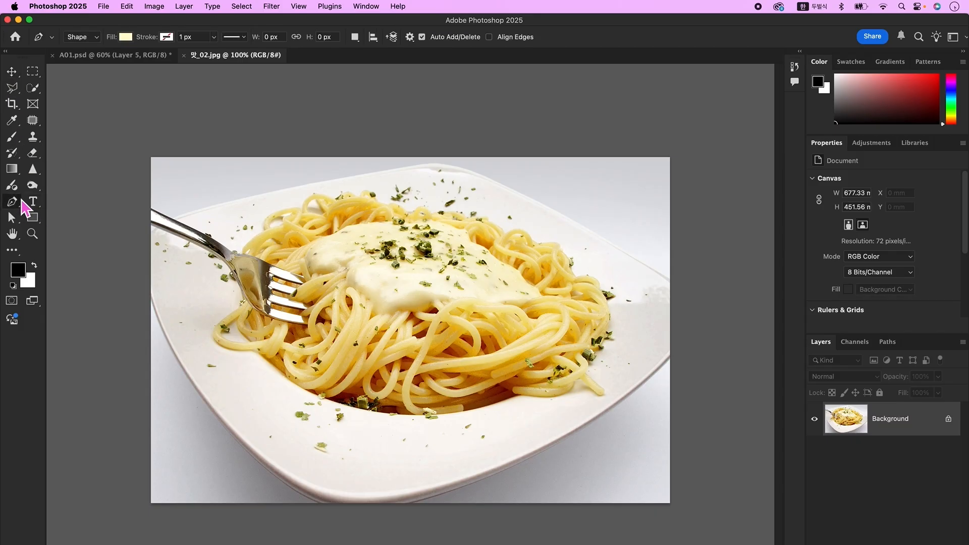
pyautogui.click(92, 40)
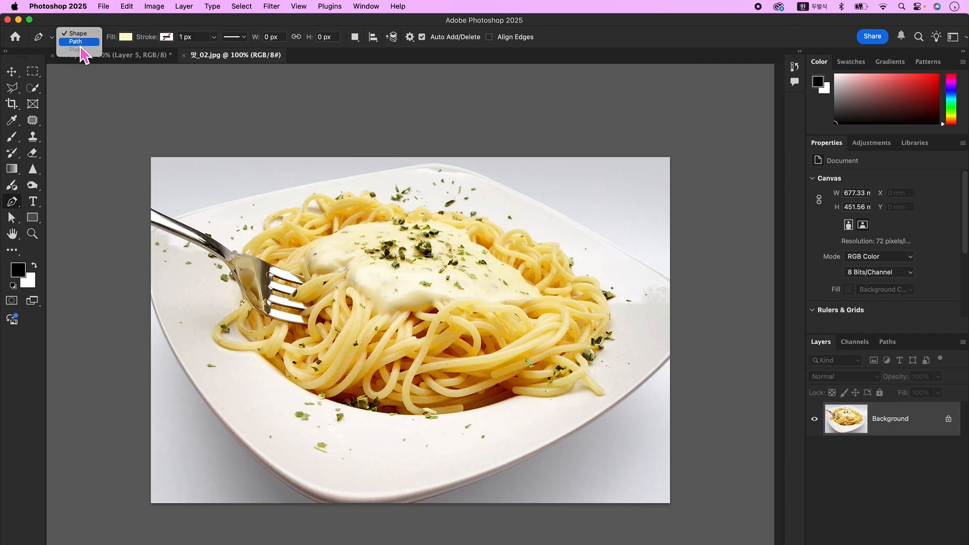
pyautogui.click(78, 42)
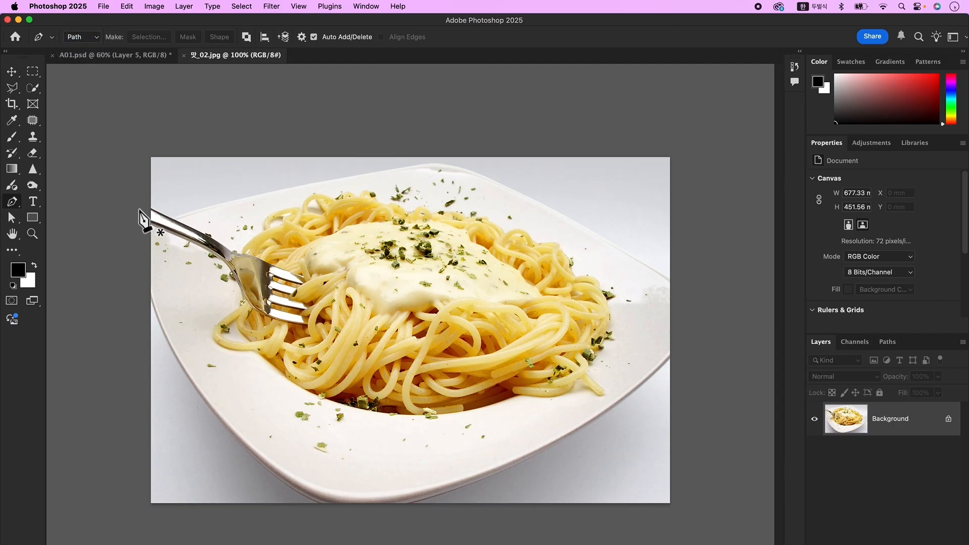
pyautogui.click(151, 207)
pyautogui.click(173, 218)
pyautogui.moveTo(421, 165); pyautogui.dragTo(479, 163)
pyautogui.click(467, 171)
pyautogui.click(698, 306)
pyautogui.moveTo(373, 512); pyautogui.dragTo(207, 541)
pyautogui.keyDown('alt'); pyautogui.click(373, 513); pyautogui.keyUp('alt')
pyautogui.click(324, 507)
pyautogui.moveTo(144, 272); pyautogui.dragTo(123, 137)
pyautogui.press('super+z')
pyautogui.moveTo(216, 417); pyautogui.dragTo(136, 319)
pyautogui.click(148, 252)
pyautogui.click(151, 208)
# Step: Fine-tune the plate path's anchor points at the bottom edge and left edge with Direct Selection
pyautogui.click(11, 217)
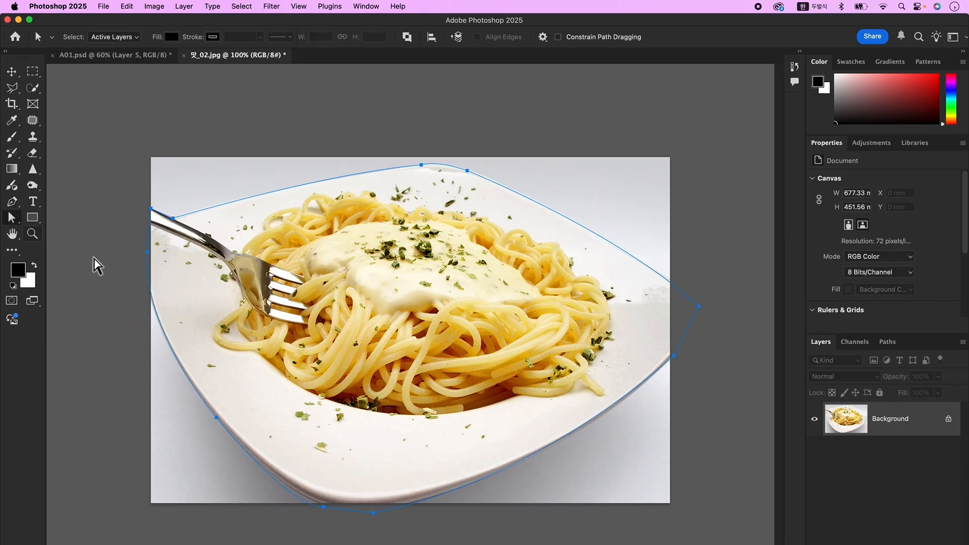
pyautogui.moveTo(325, 509); pyautogui.dragTo(338, 507)
pyautogui.moveTo(150, 254); pyautogui.dragTo(145, 252)
# Step: Convert the plate path to a selection, copy the plate and paste it into A01.psd above the orchid
pyautogui.press('super+Return')
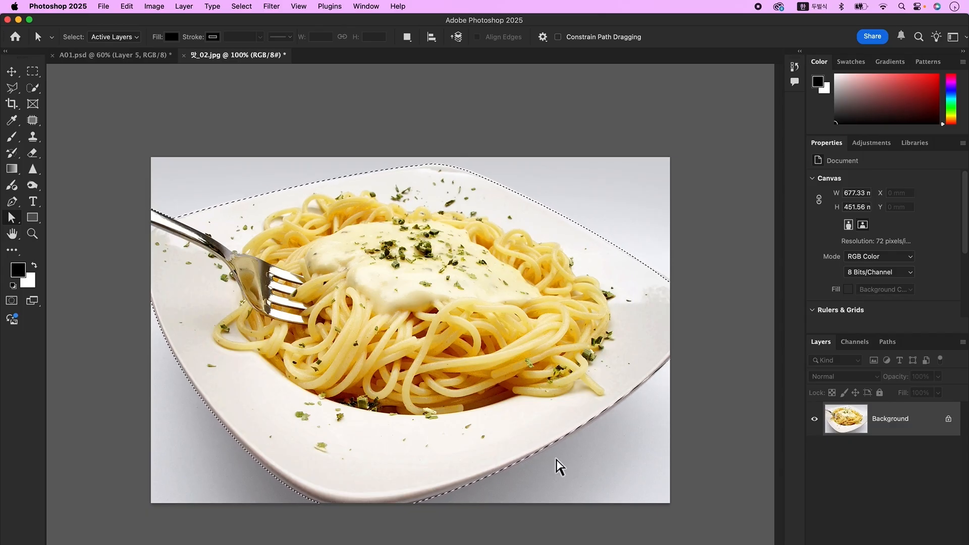
pyautogui.click(119, 55)
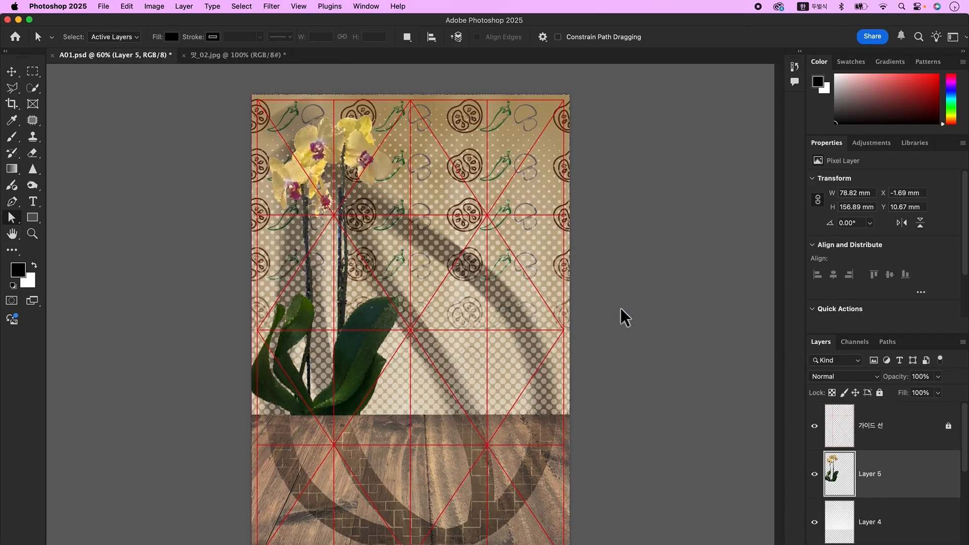
pyautogui.press('super+v')
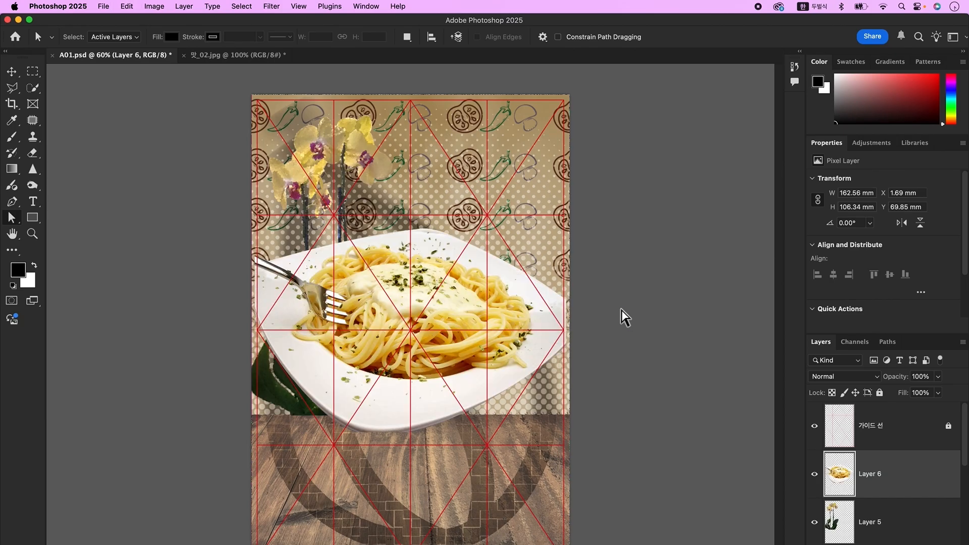
# Step: Scale the noodle plate to about 111% and place it centred over the wood floor at the poster's bottom
pyautogui.press('v')
pyautogui.press('super+t')
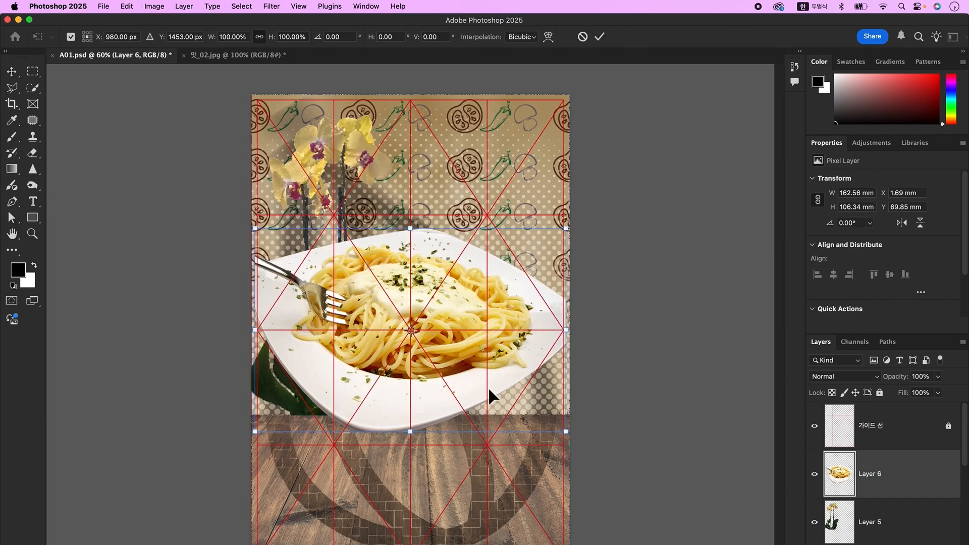
pyautogui.moveTo(415, 442); pyautogui.dragTo(415, 446)
pyautogui.moveTo(425, 405); pyautogui.dragTo(444, 504)
pyautogui.moveTo(410, 449); pyautogui.dragTo(410, 438)
pyautogui.moveTo(432, 495)
pyautogui.mouseDown()
pyautogui.moveTo(431, 510)
pyautogui.moveTo(431, 502)
pyautogui.mouseUp()
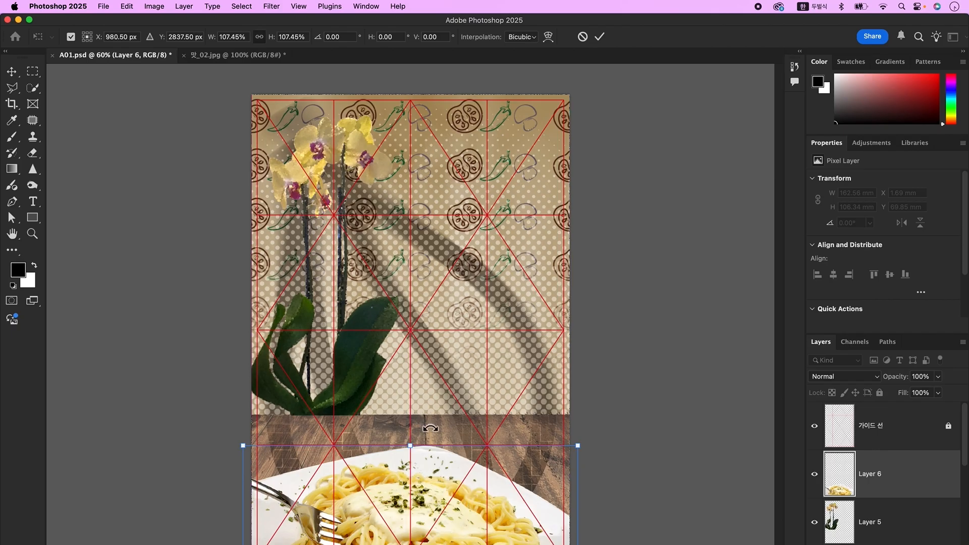
pyautogui.moveTo(420, 446); pyautogui.dragTo(421, 438)
pyautogui.moveTo(435, 471); pyautogui.dragTo(432, 473)
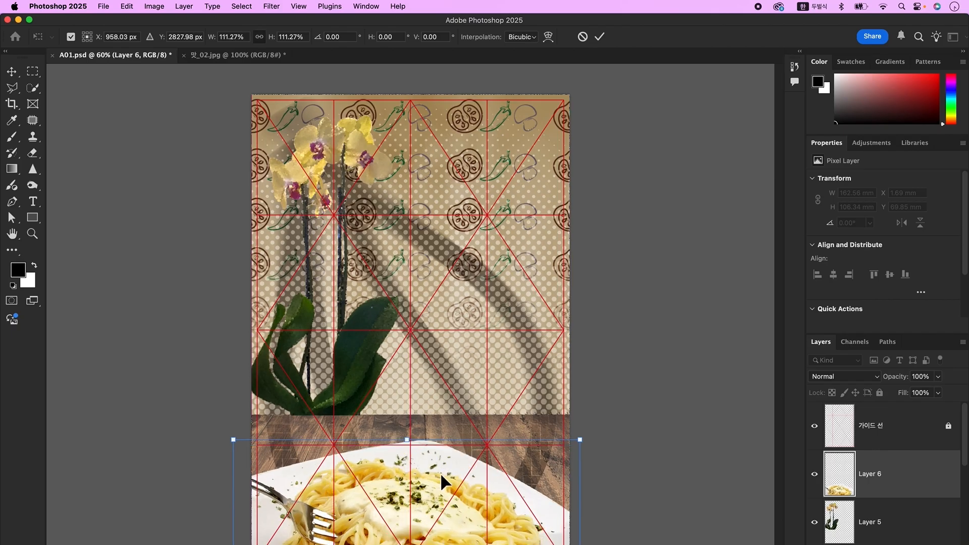
pyautogui.press('Return')
# Step: Load the teardrop outline of Layer 3 copy as a selection while keeping the noodle plate's Layer 6 active
pyautogui.scroll(-5, 893, 433)
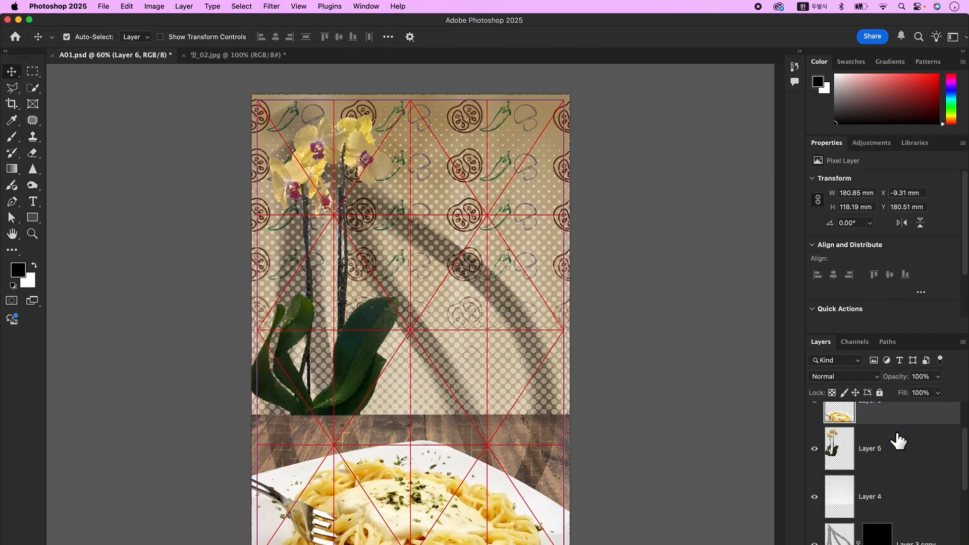
pyautogui.click(849, 459)
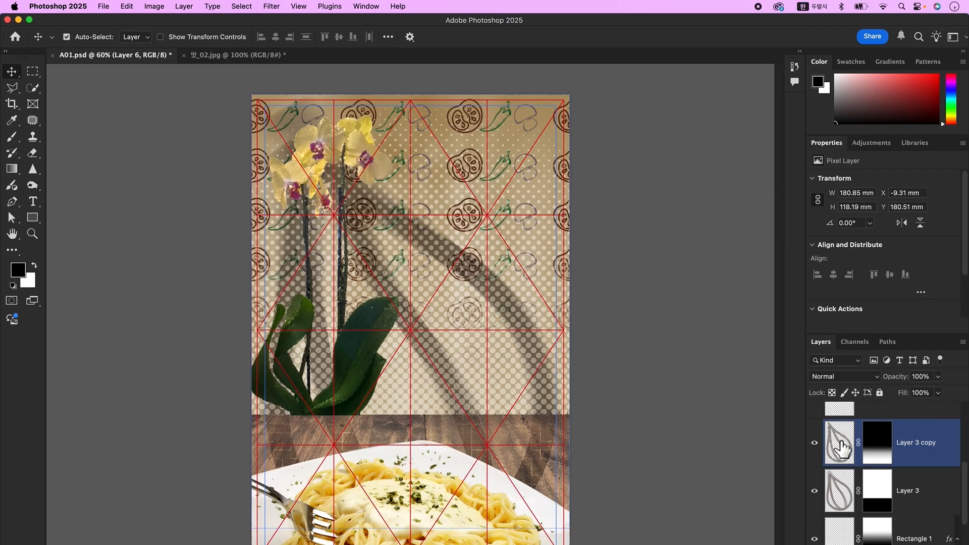
pyautogui.moveTo(840, 447); pyautogui.dragTo(842, 443)
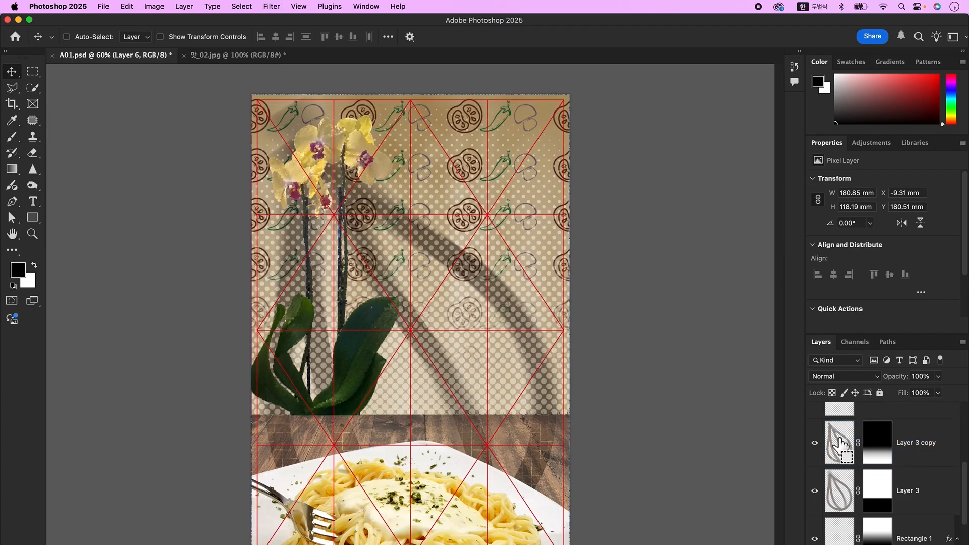
pyautogui.keyDown('super'); pyautogui.click(840, 444); pyautogui.keyUp('super')
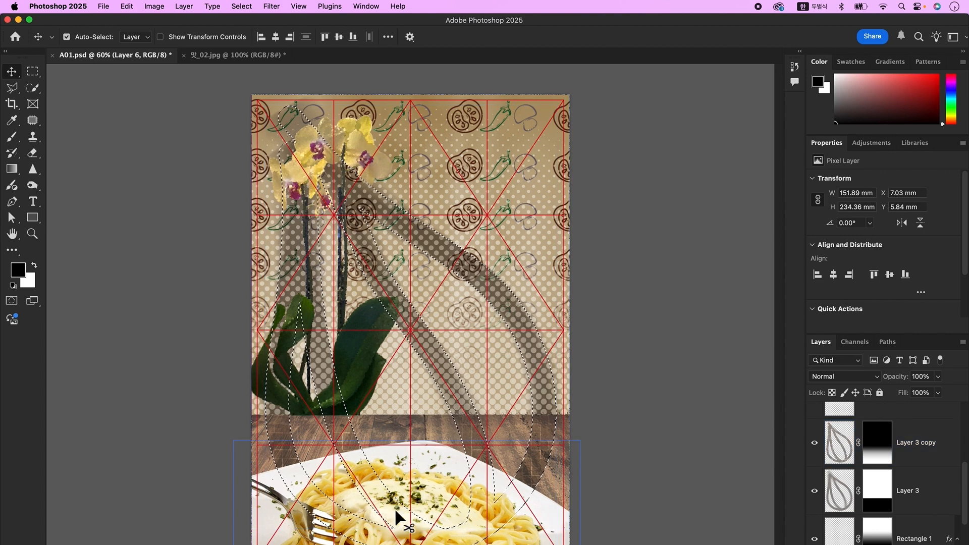
pyautogui.scroll(5, 926, 471)
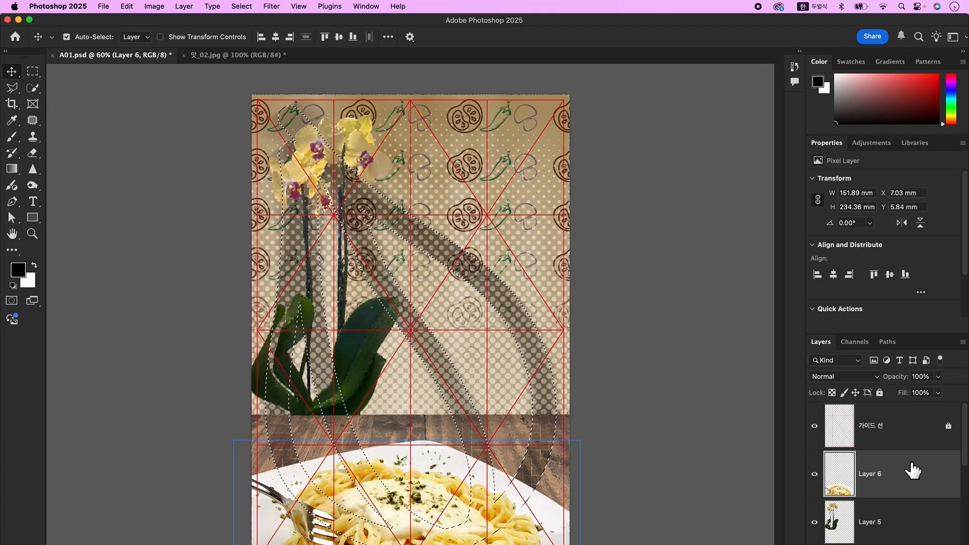
# Step: Colorize the teardrop-shaped selection on the noodle plate with Hue 0 and Saturation 38
pyautogui.press('super+u')
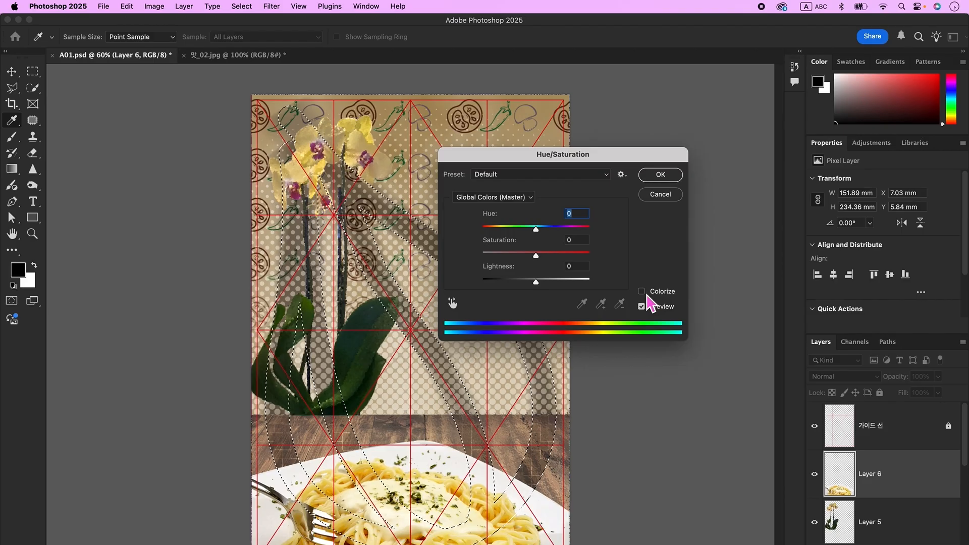
pyautogui.click(647, 294)
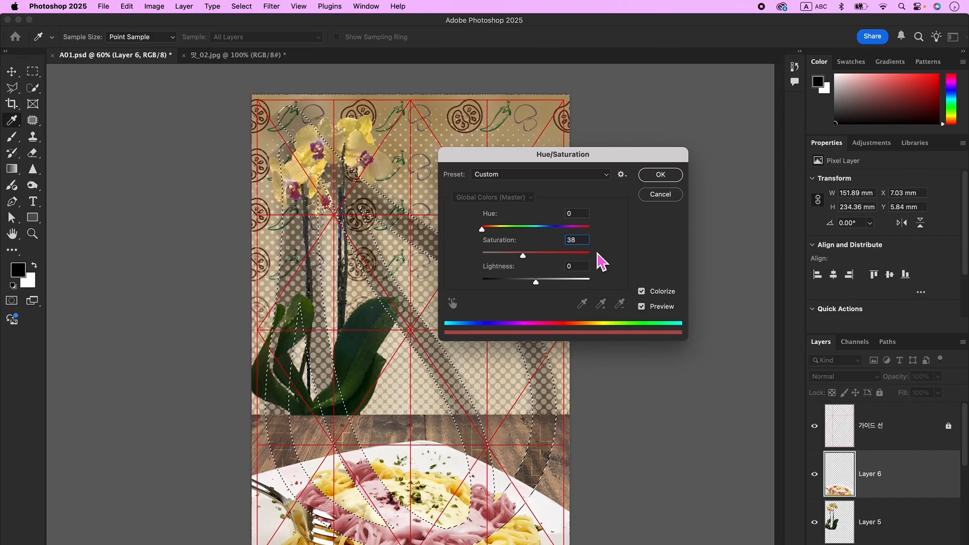
pyautogui.click(659, 175)
pyautogui.press('v')
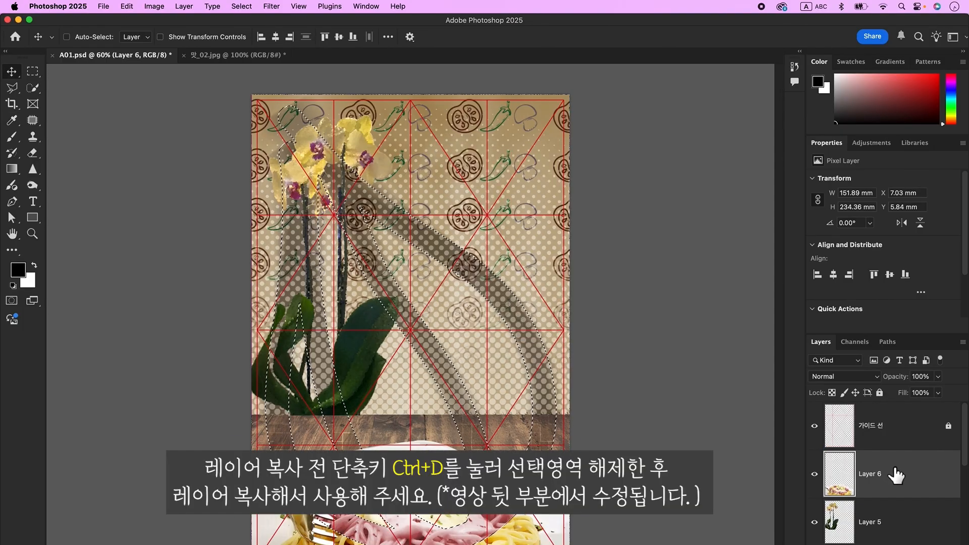
# Step: Copy the colorized teardrop area of the plate to a new layer and apply Pointillize with cell size 15
pyautogui.press('super+j')
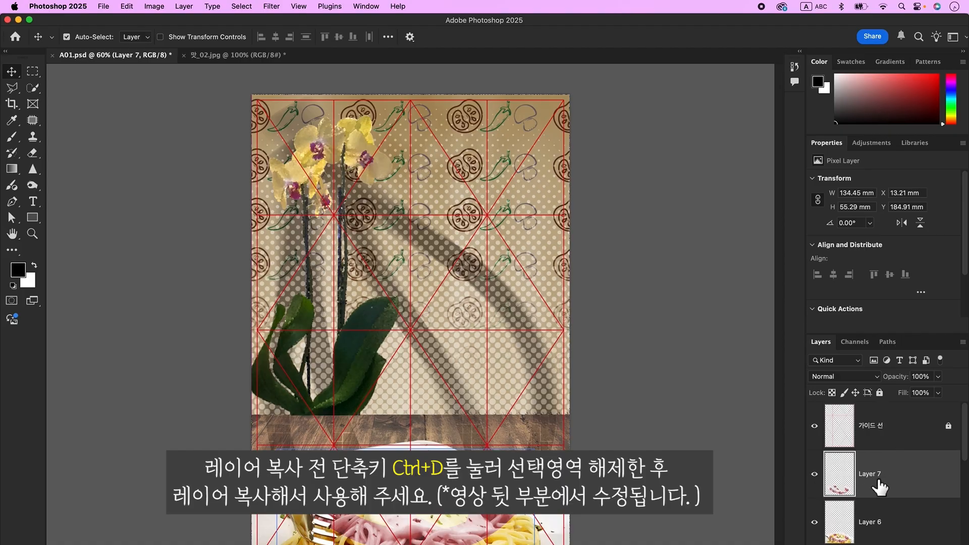
pyautogui.click(278, 11)
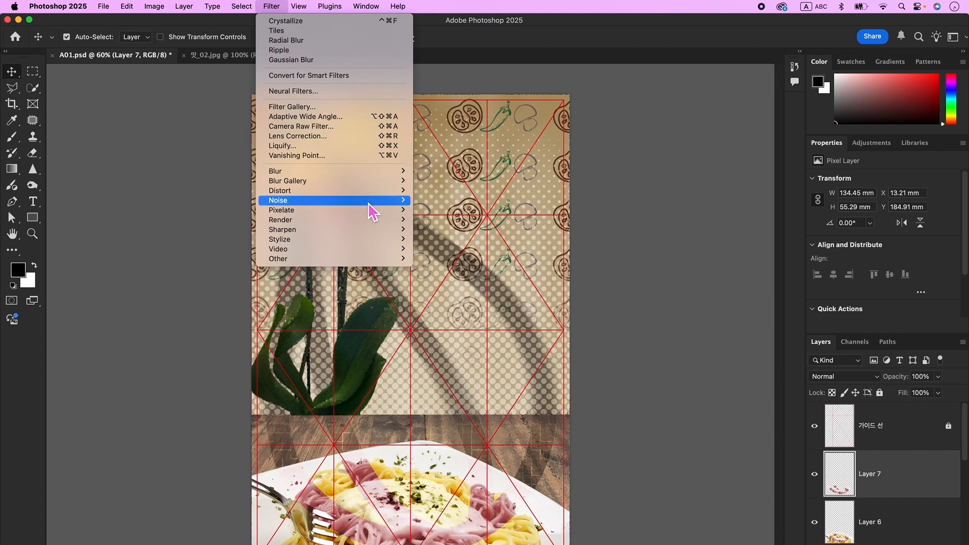
pyautogui.moveTo(367, 210)
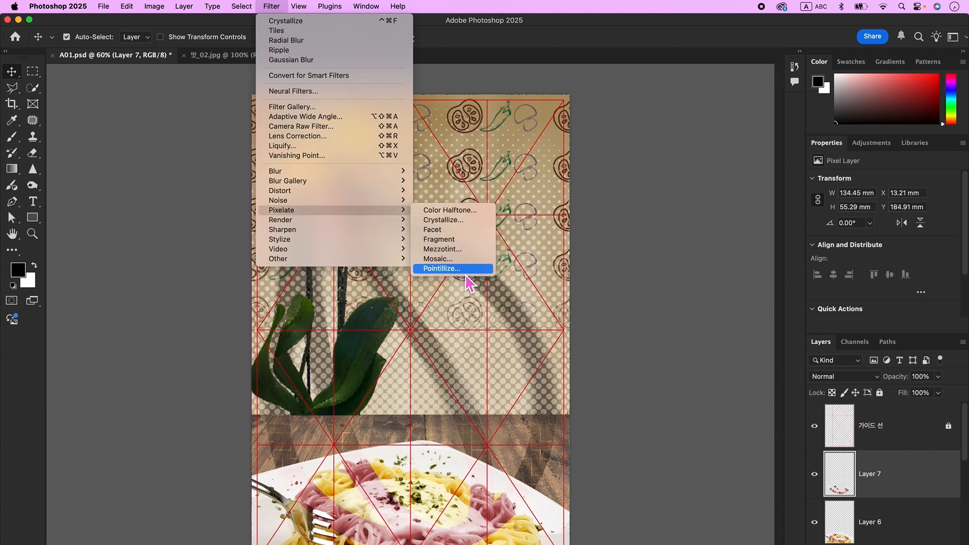
pyautogui.click(467, 271)
pyautogui.write('15')
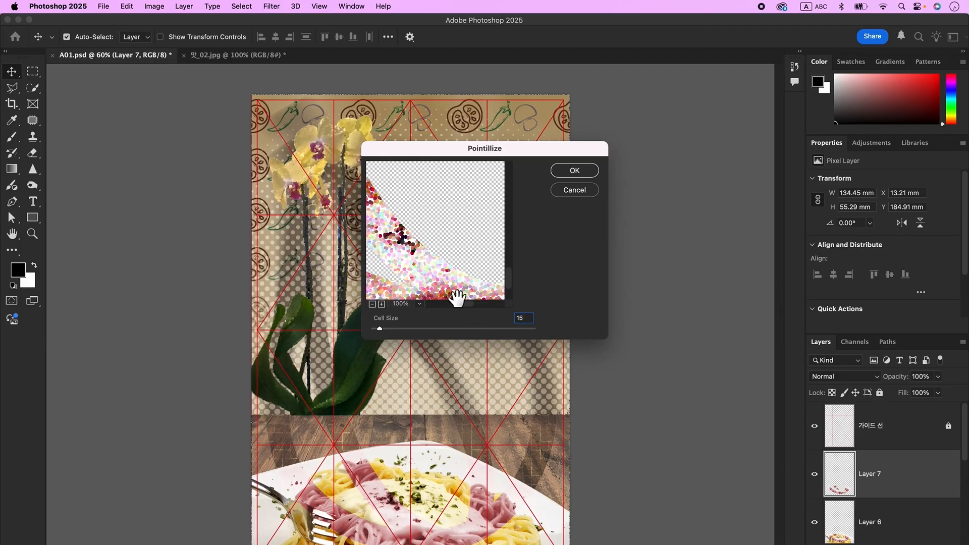
pyautogui.click(570, 174)
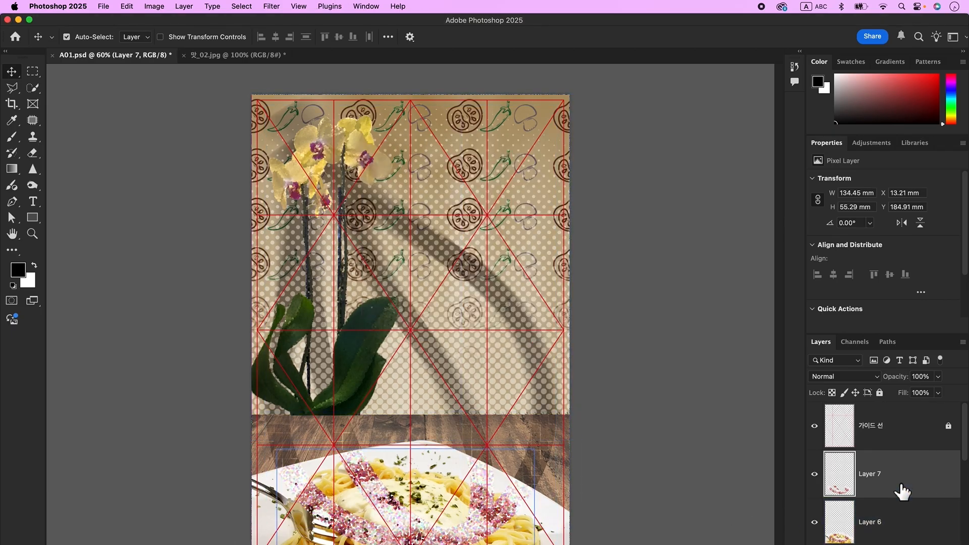
# Step: Add a layer mask to Layer 7 and draw a horizontal black-to-white gradient across the noodles to fade out the pointillized left half
pyautogui.click(874, 544)
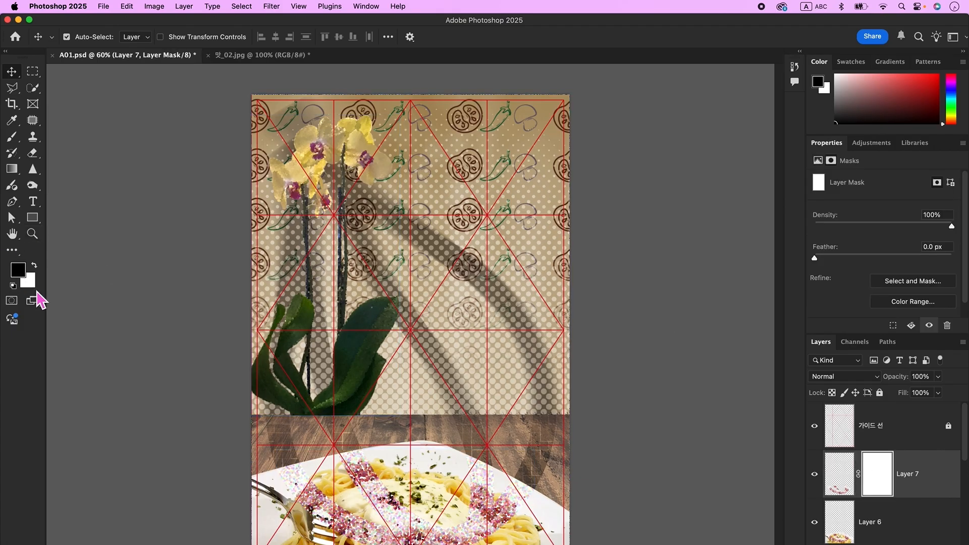
pyautogui.click(13, 171)
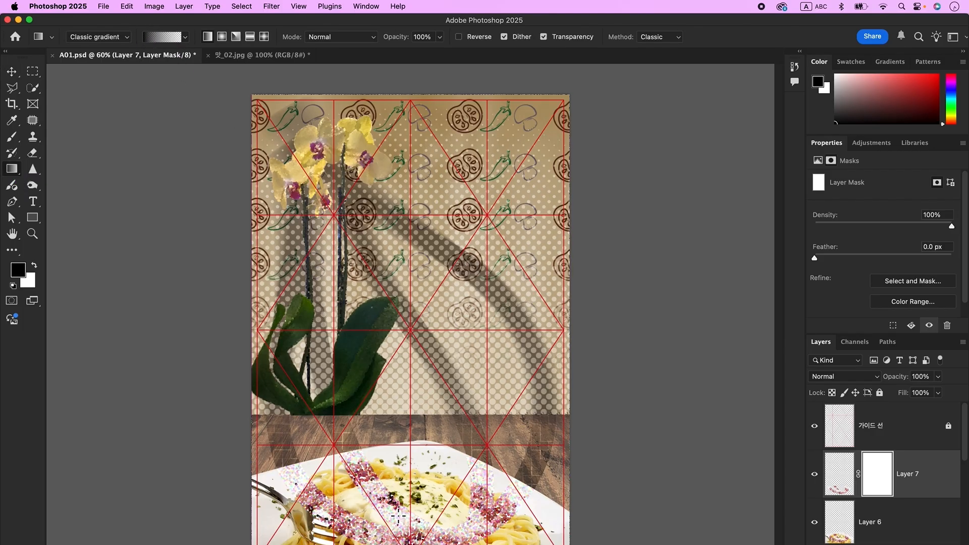
pyautogui.moveTo(366, 511); pyautogui.dragTo(455, 512)
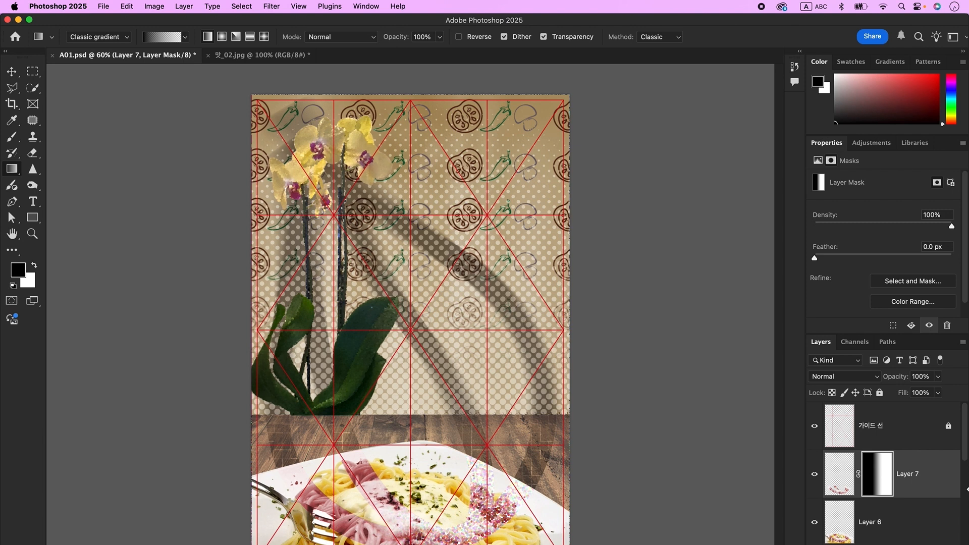
# Step: Open 맛_04.jpg and unlock its Background layer
pyautogui.click(104, 7)
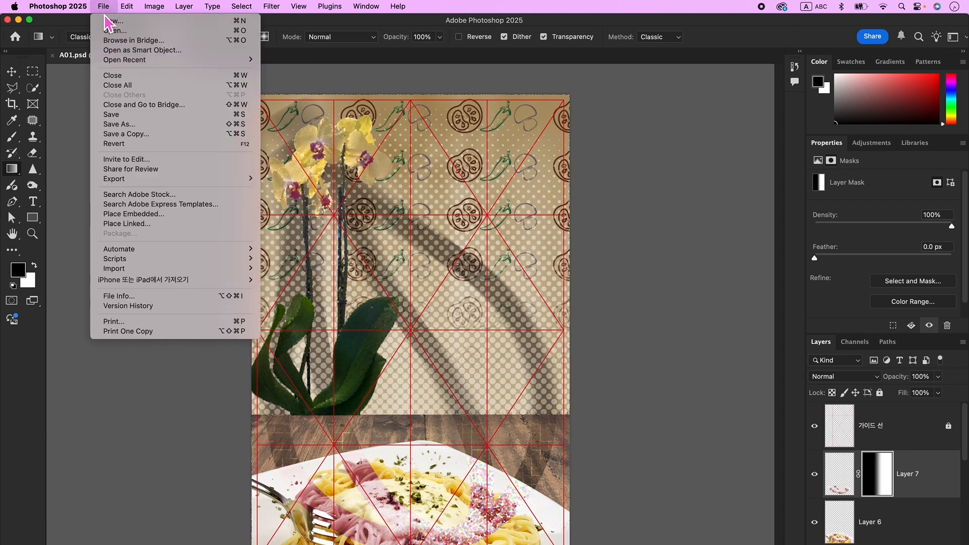
pyautogui.click(112, 32)
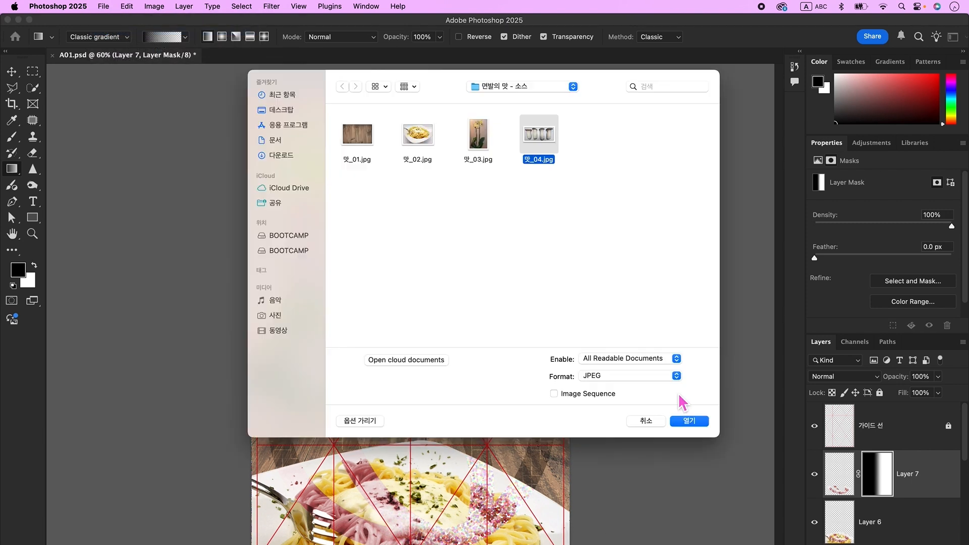
pyautogui.click(703, 423)
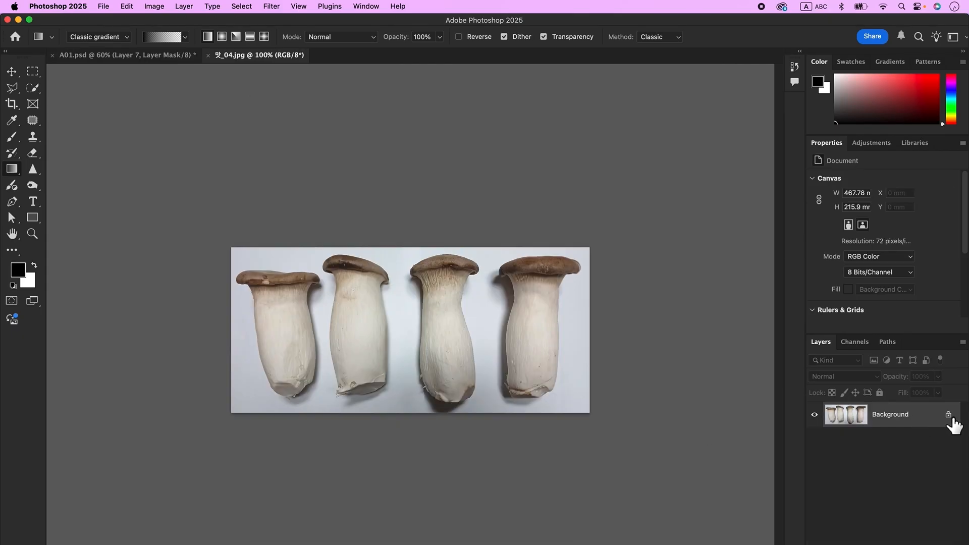
pyautogui.click(948, 415)
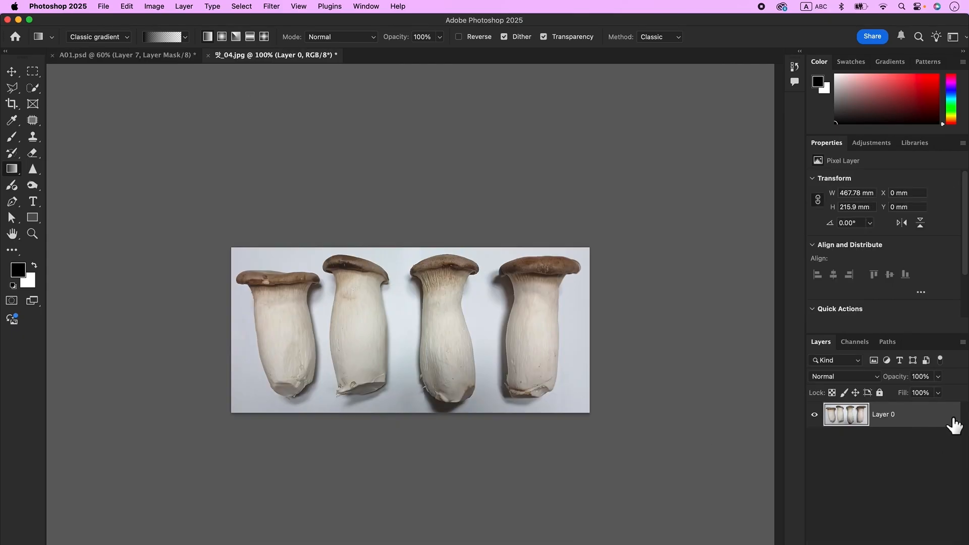
# Step: Select the background around the four mushrooms with Quick Selection, leaving out the second mushroom, delete it and deselect
pyautogui.click(33, 87)
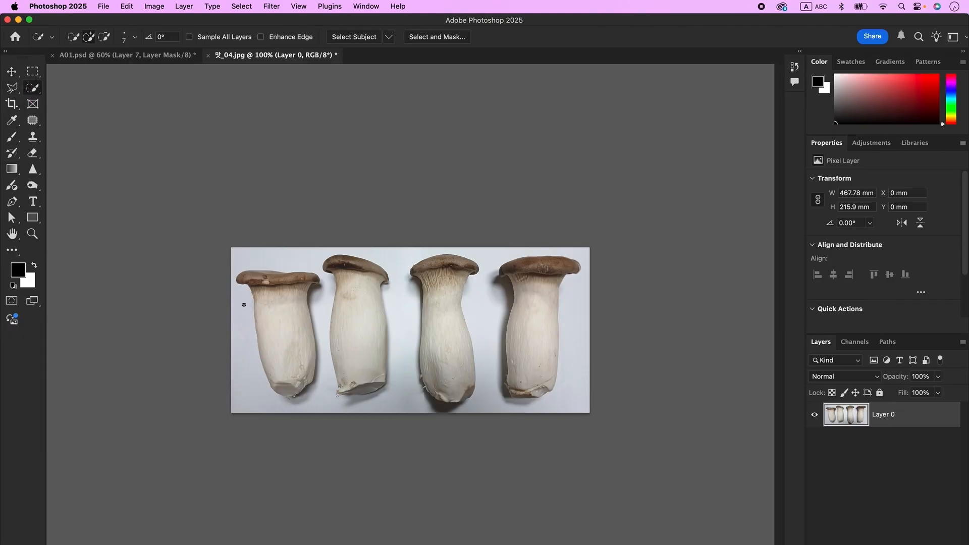
pyautogui.moveTo(244, 305); pyautogui.dragTo(247, 400)
pyautogui.moveTo(322, 293)
pyautogui.mouseDown()
pyautogui.moveTo(378, 249)
pyautogui.moveTo(417, 407)
pyautogui.moveTo(489, 346)
pyautogui.moveTo(569, 254)
pyautogui.moveTo(580, 361)
pyautogui.mouseUp()
pyautogui.press('Delete')
pyautogui.press('super+z')
pyautogui.keyDown('alt'); pyautogui.moveTo(361, 285); pyautogui.dragTo(347, 372); pyautogui.keyUp('alt')
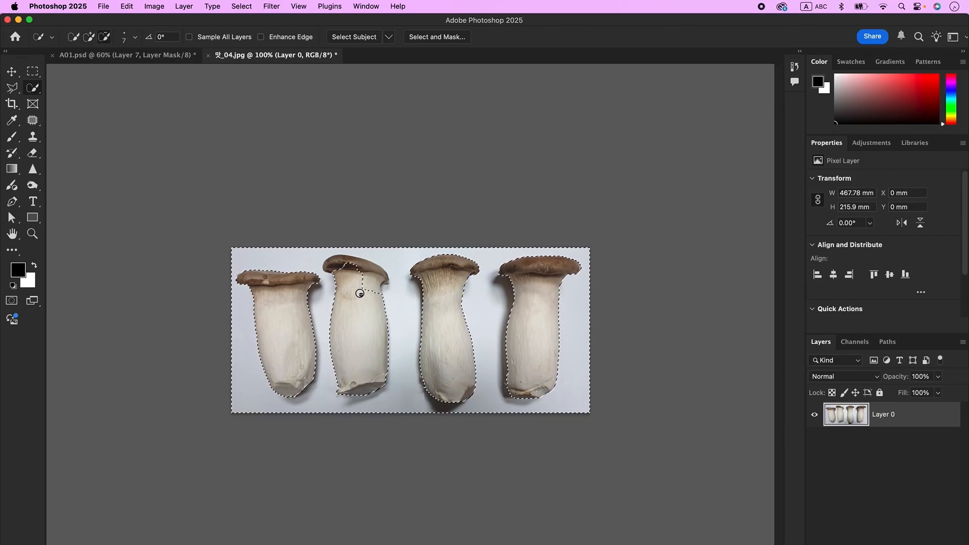
pyautogui.keyDown('alt'); pyautogui.moveTo(362, 288); pyautogui.dragTo(365, 280); pyautogui.keyUp('alt')
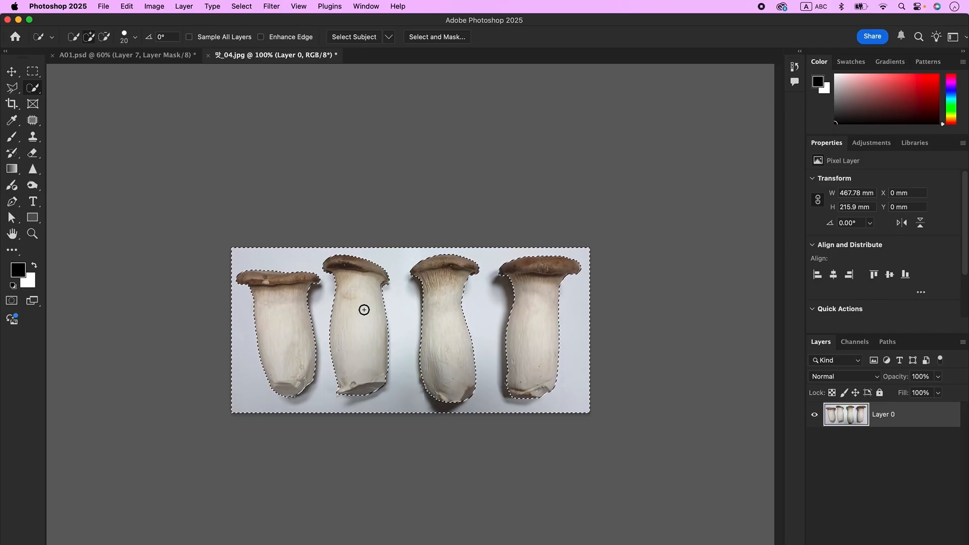
pyautogui.press('Delete')
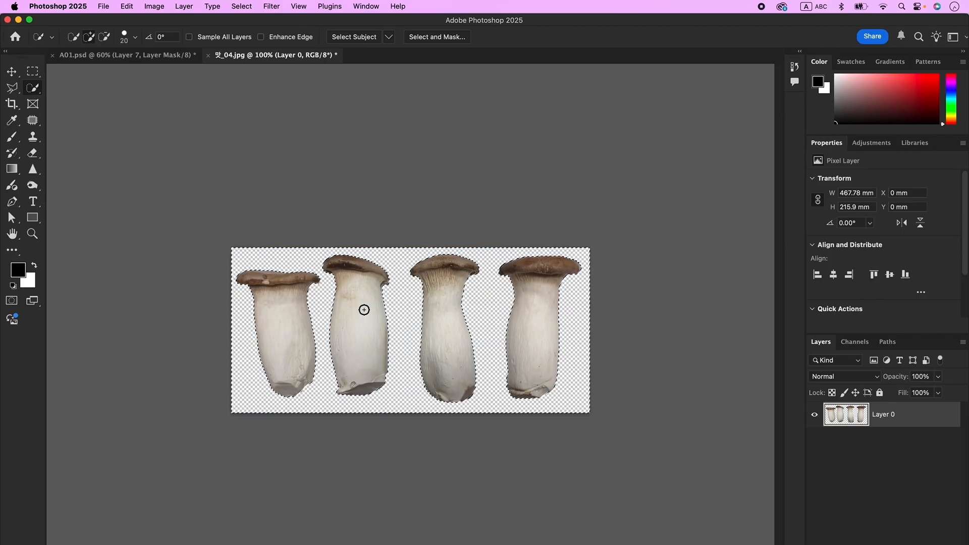
pyautogui.press('super+d')
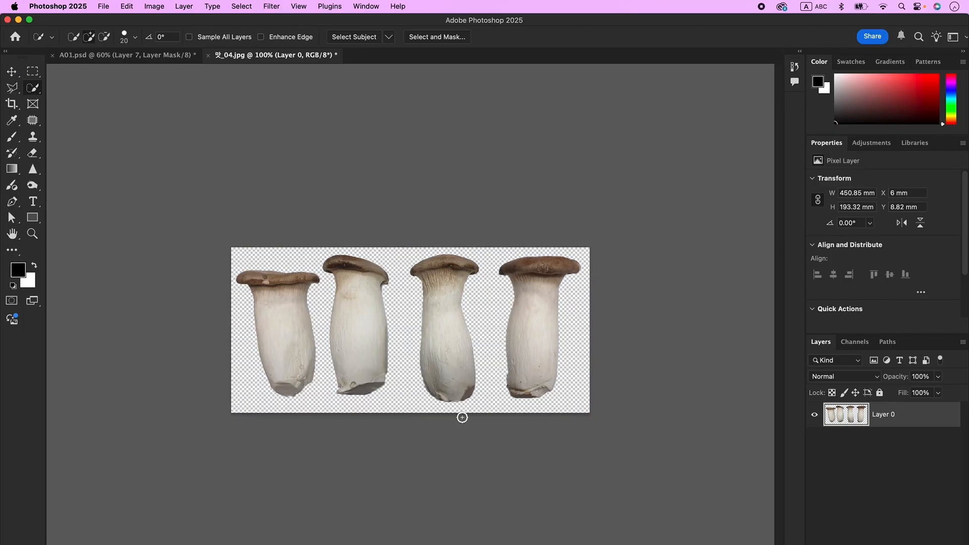
# Step: Copy the four cut-out mushrooms into A01.psd above Layer 7 and move them down to the wood floor's upper edge
pyautogui.press('super+a')
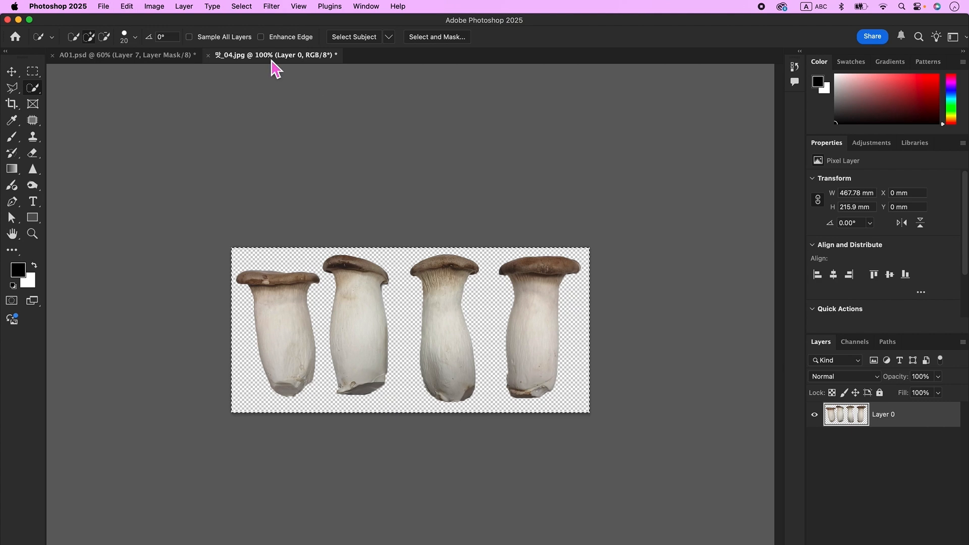
pyautogui.click(167, 57)
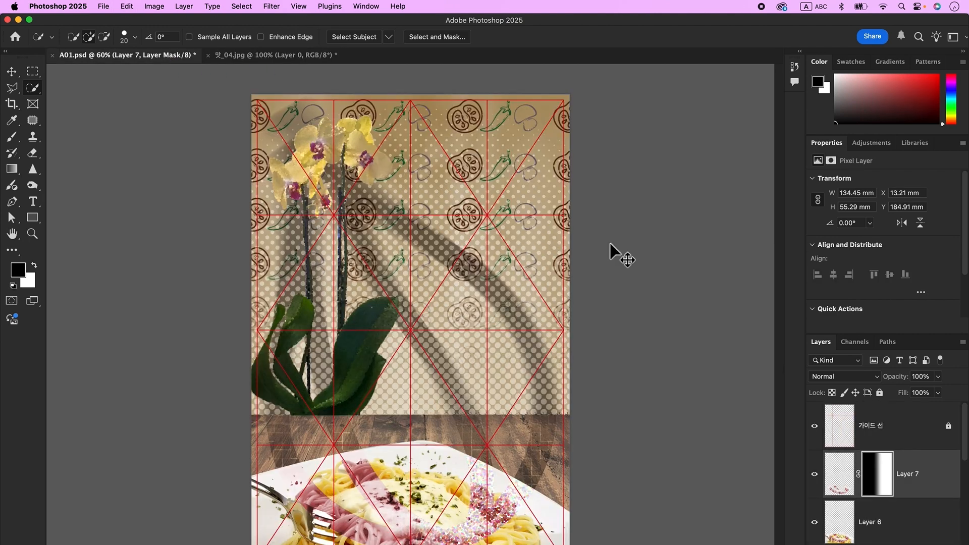
pyautogui.press('super+v')
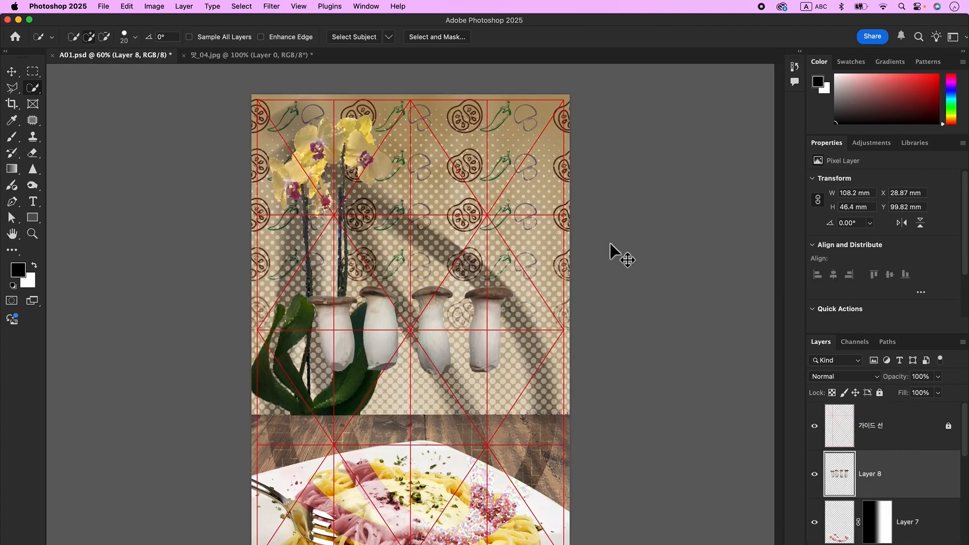
pyautogui.click(12, 72)
pyautogui.moveTo(384, 326)
pyautogui.mouseDown()
pyautogui.moveTo(385, 387)
pyautogui.moveTo(363, 377)
pyautogui.mouseUp()
# Step: Outline the leftmost mushroom with the Polygonal Lasso and cut it onto its own layer
pyautogui.click(13, 89)
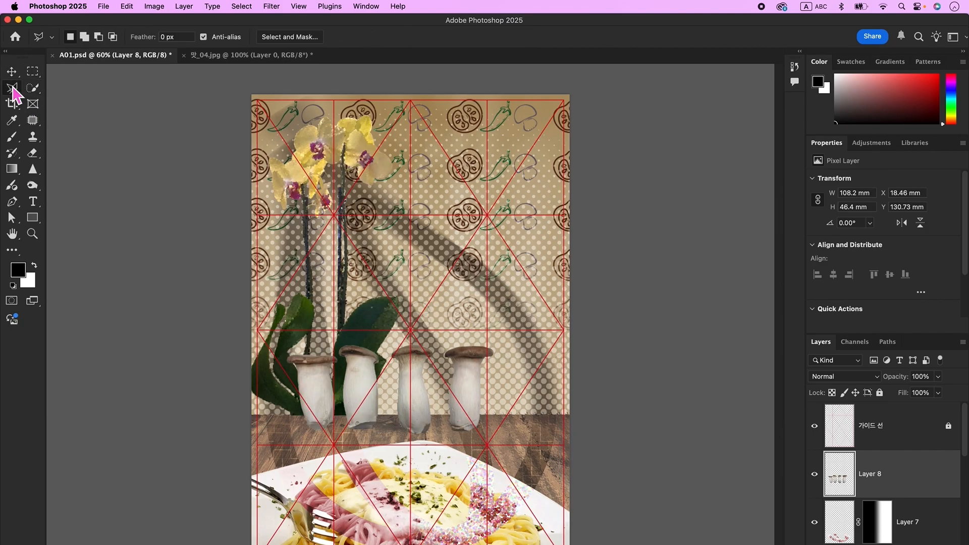
pyautogui.click(321, 330)
pyautogui.click(274, 354)
pyautogui.click(280, 430)
pyautogui.click(333, 444)
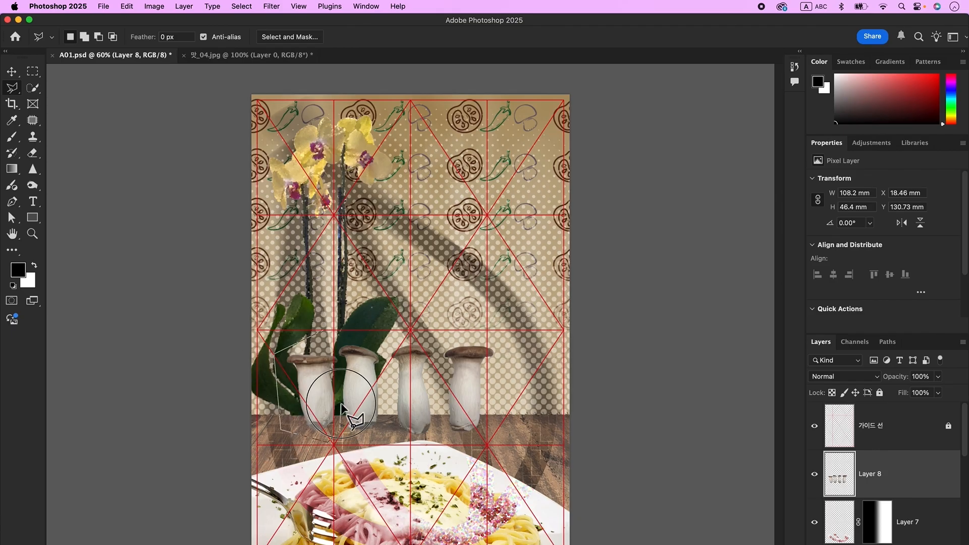
pyautogui.doubleClick(340, 353)
pyautogui.press('super+shift+j')
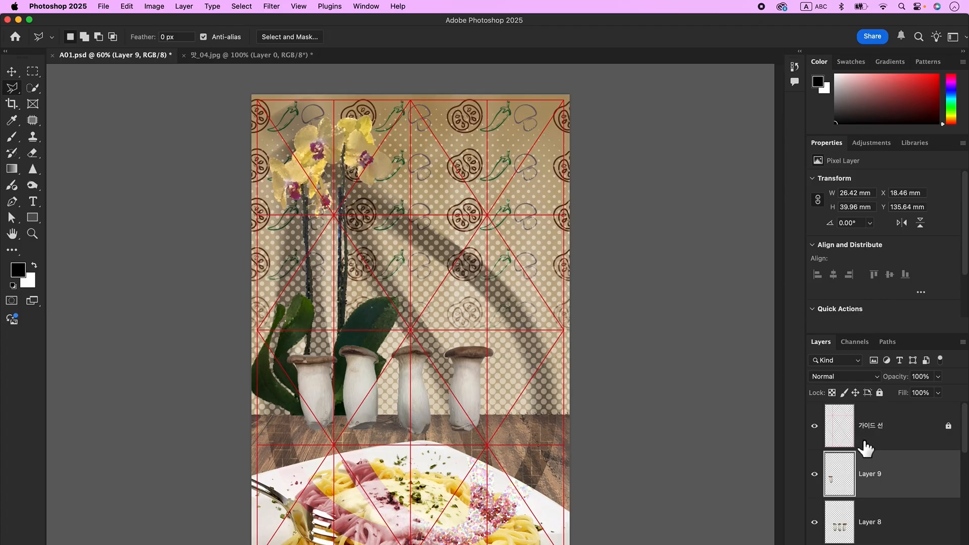
# Step: Lasso the second and third mushrooms on Layer 8 in turn and separate each onto its own layer
pyautogui.click(895, 528)
pyautogui.moveTo(349, 441)
pyautogui.mouseDown()
pyautogui.moveTo(382, 434)
pyautogui.moveTo(388, 394)
pyautogui.moveTo(386, 353)
pyautogui.moveTo(361, 333)
pyautogui.moveTo(339, 383)
pyautogui.moveTo(346, 441)
pyautogui.mouseUp()
pyautogui.press('super+j')
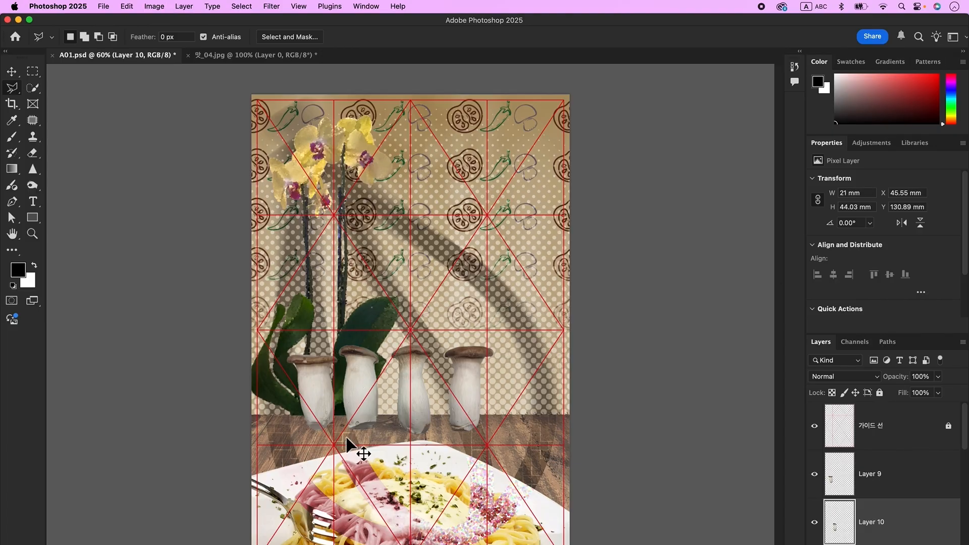
pyautogui.moveTo(402, 439)
pyautogui.mouseDown()
pyautogui.moveTo(426, 335)
pyautogui.moveTo(392, 444)
pyautogui.moveTo(417, 448)
pyautogui.mouseUp()
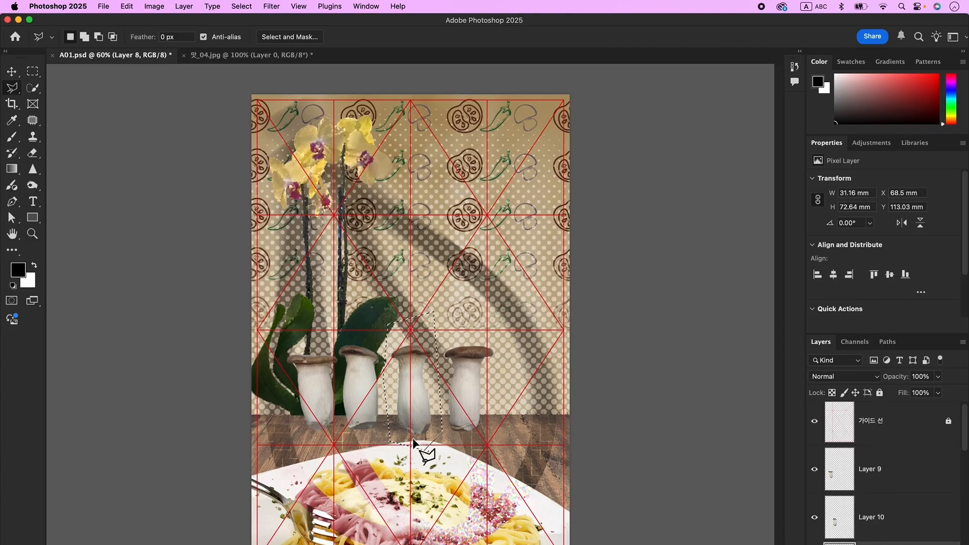
pyautogui.press('super+j')
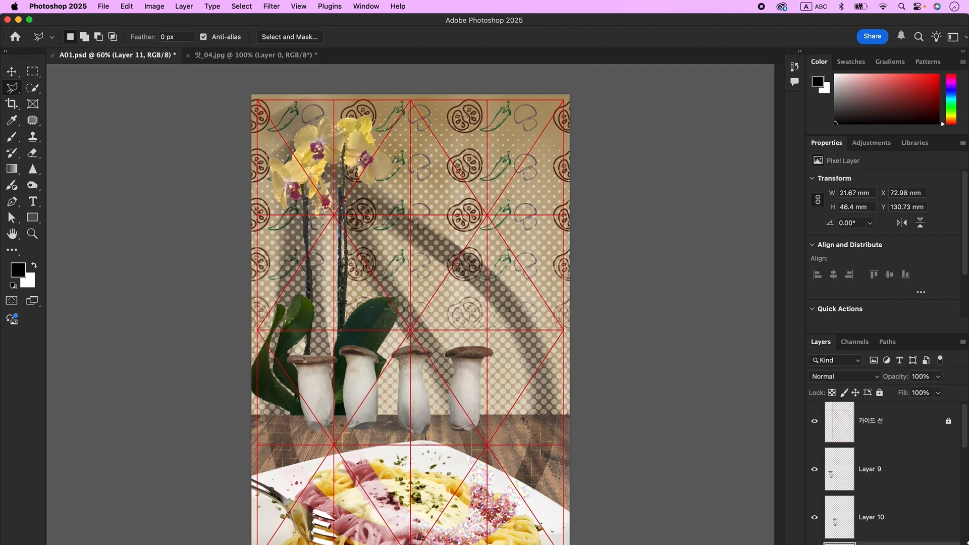
# Step: Select Layer 9 with the leftmost mushroom and open a Photo Filter adjustment for it
pyautogui.scroll(-2, 915, 505)
pyautogui.scroll(2, 914, 504)
pyautogui.scroll(-1, 911, 495)
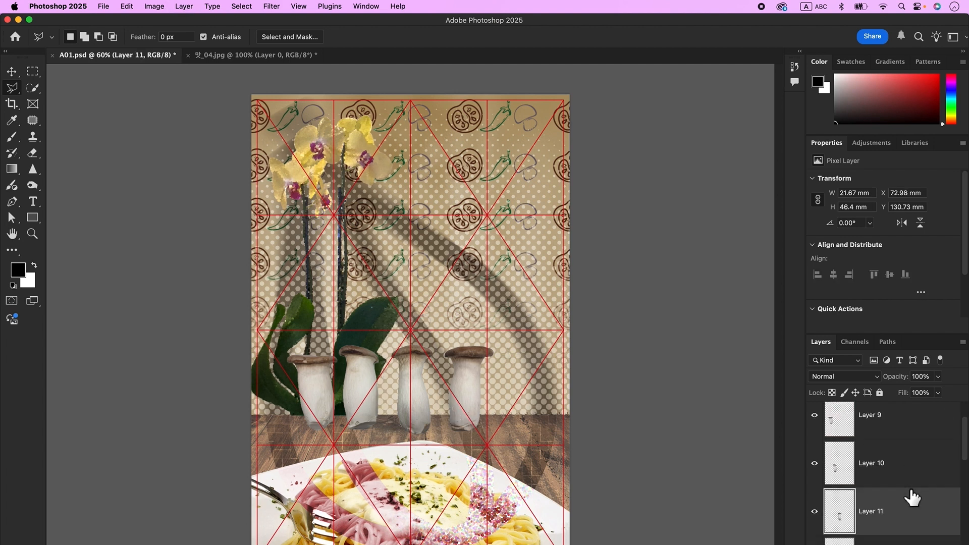
pyautogui.scroll(1, 903, 476)
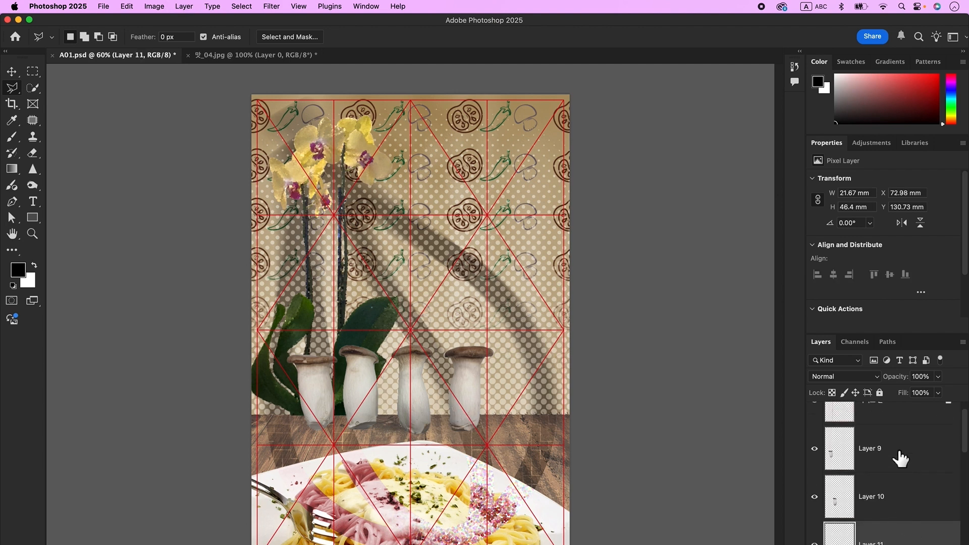
pyautogui.click(900, 459)
pyautogui.press('v')
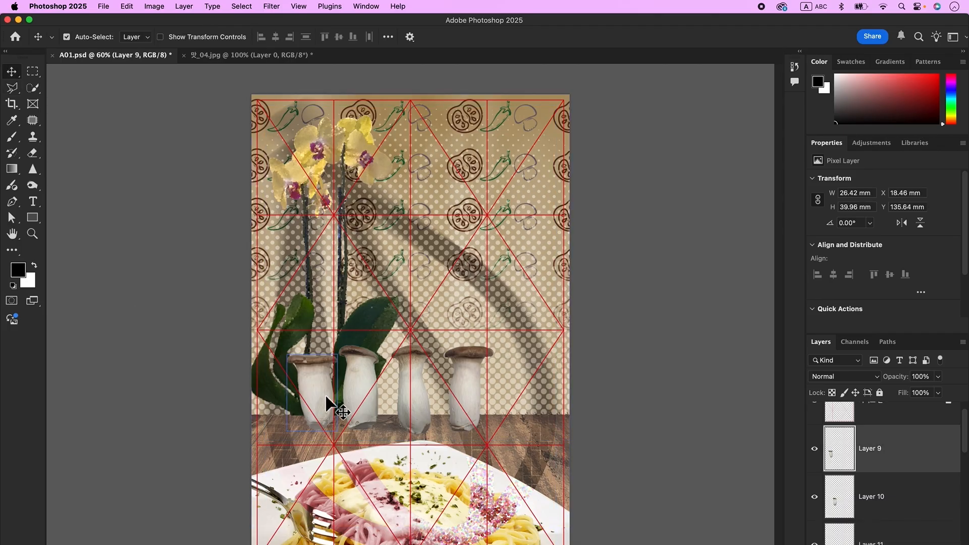
pyautogui.click(154, 6)
pyautogui.moveTo(202, 37)
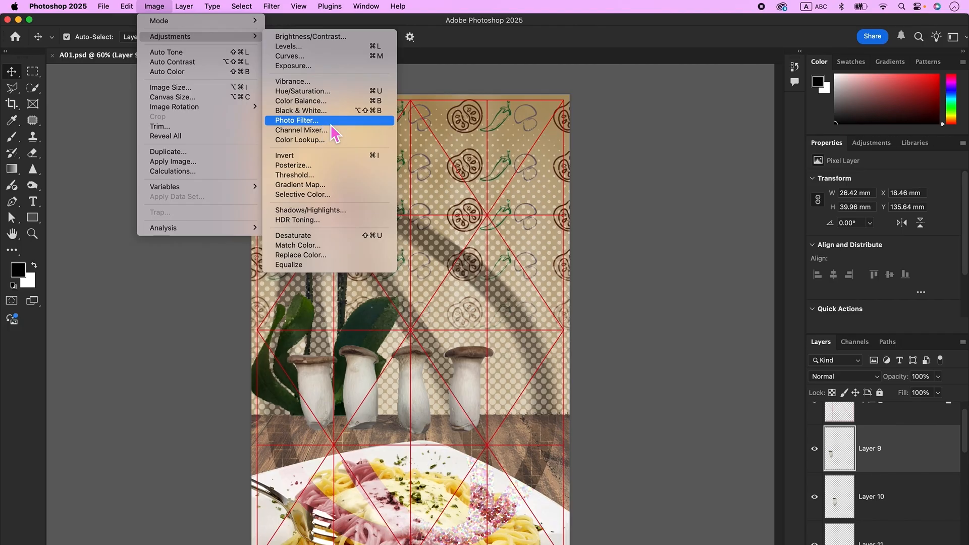
pyautogui.click(331, 124)
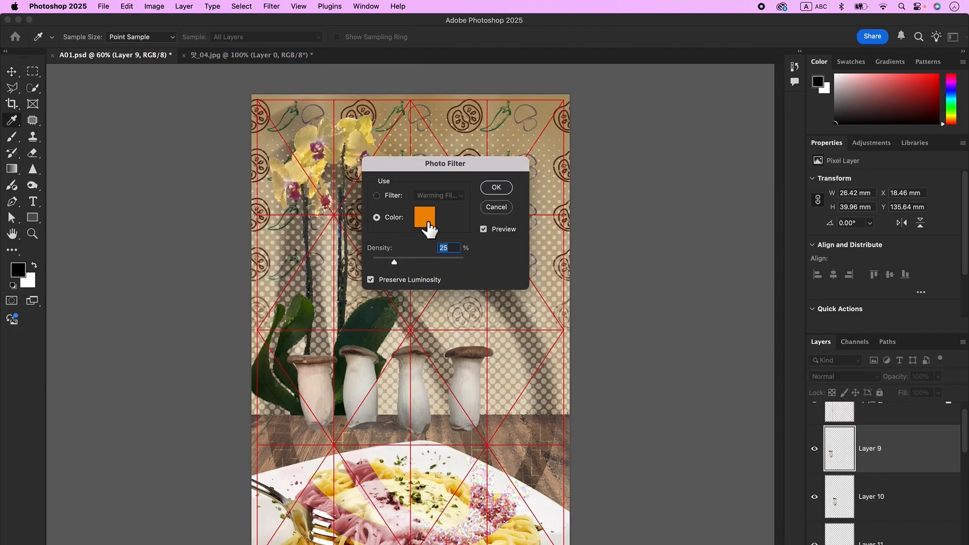
# Step: Tint the leftmost mushroom with a custom filter colour of C 59, M 19, Y 29 at 100% density
pyautogui.click(427, 223)
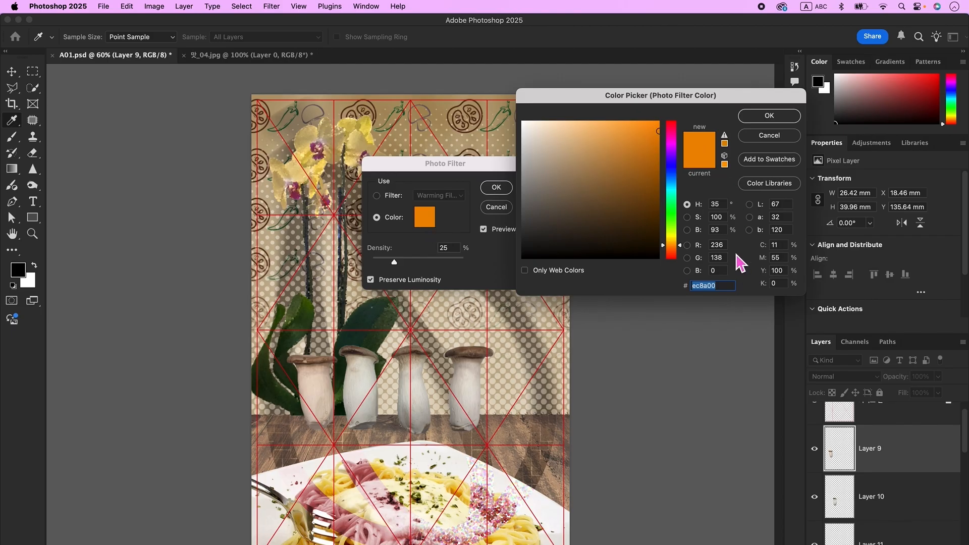
pyautogui.doubleClick(772, 247)
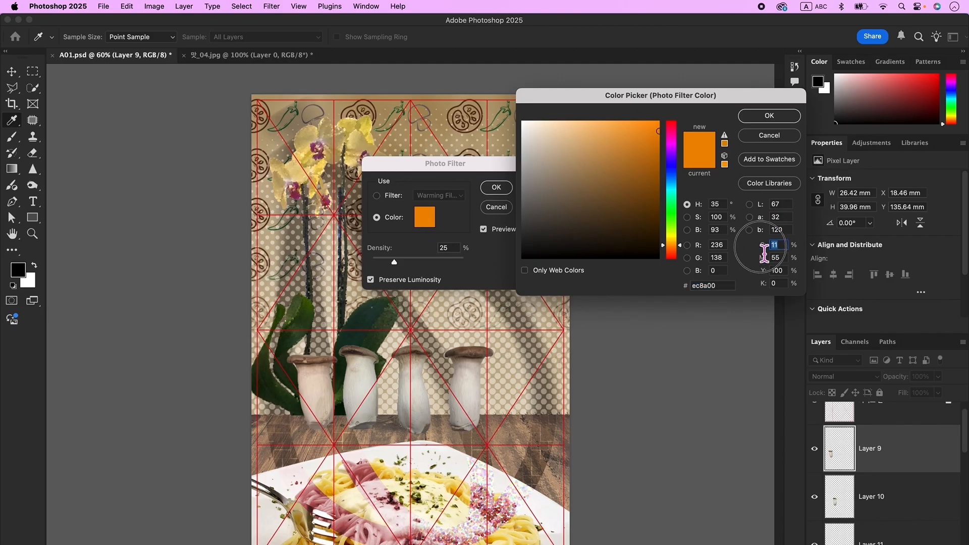
pyautogui.write('59')
pyautogui.press('Tab')
pyautogui.write('19')
pyautogui.press('Tab')
pyautogui.write('29')
pyautogui.press('Tab')
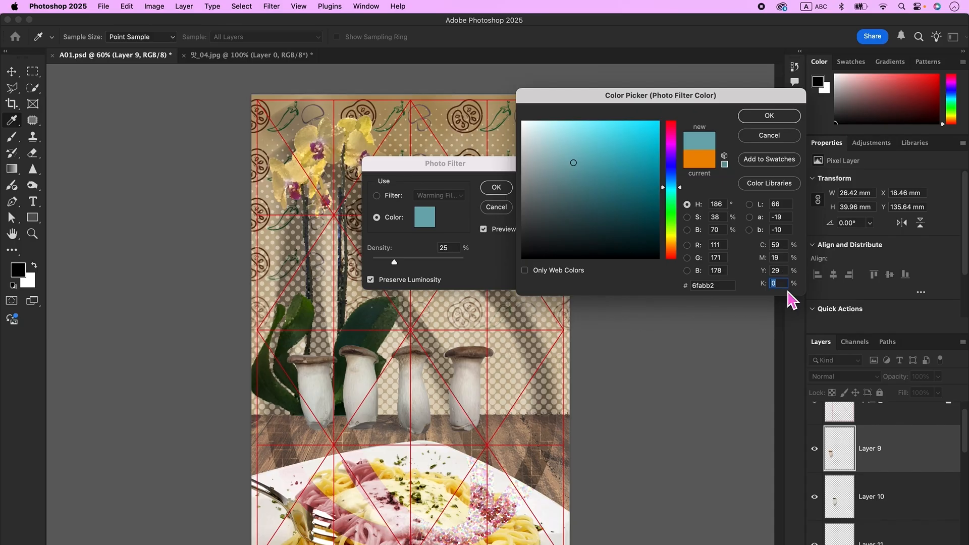
pyautogui.click(772, 120)
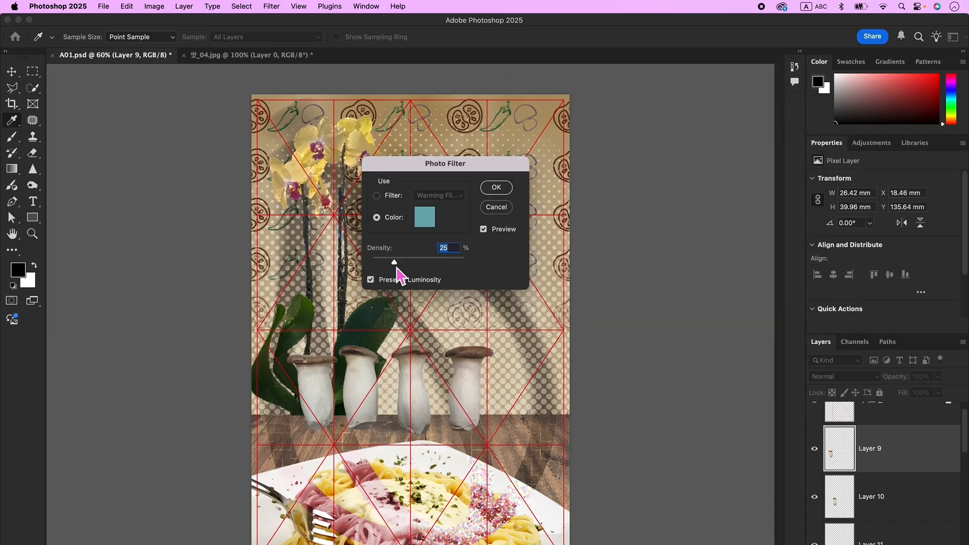
pyautogui.moveTo(397, 265); pyautogui.dragTo(495, 263)
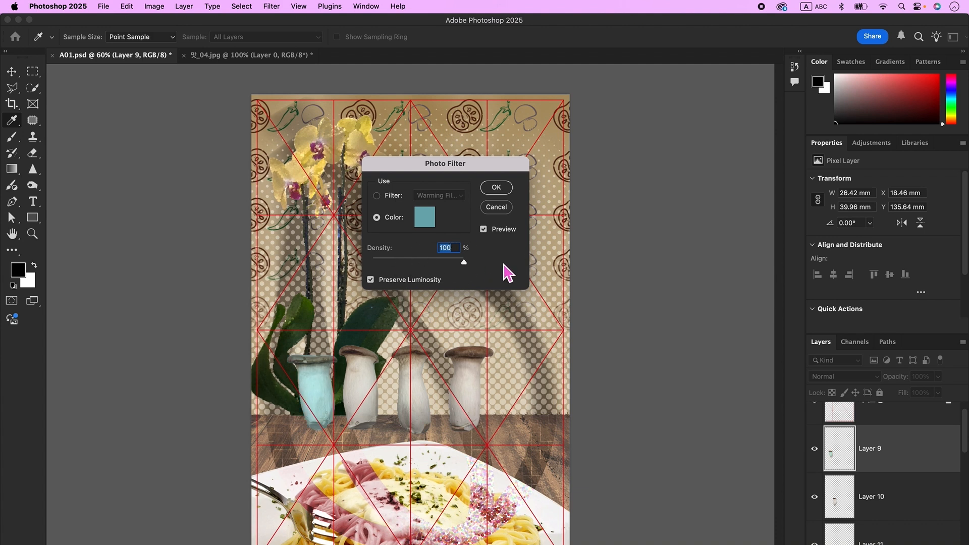
pyautogui.click(509, 191)
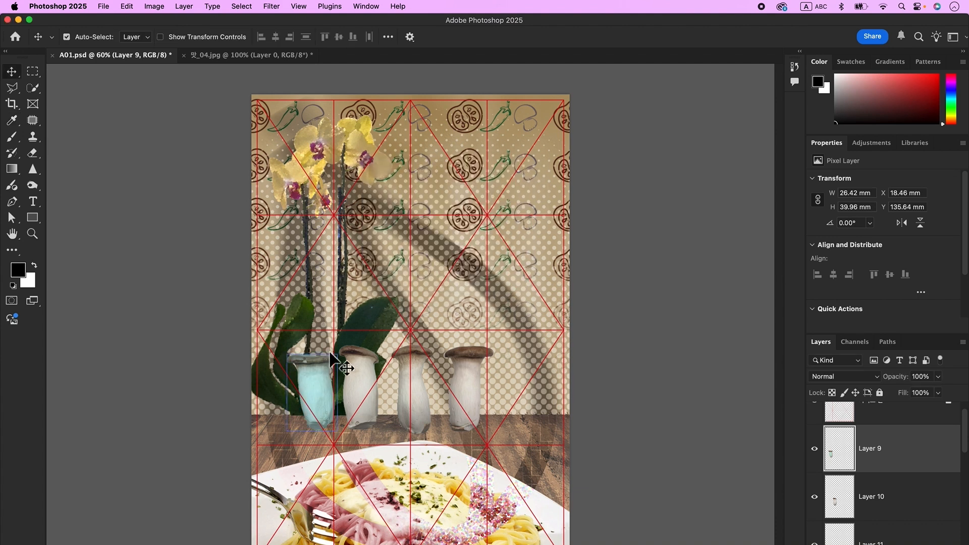
# Step: Open a Photo Filter adjustment on the third mushroom's layer and choose a custom colour instead of the preset
pyautogui.click(419, 386)
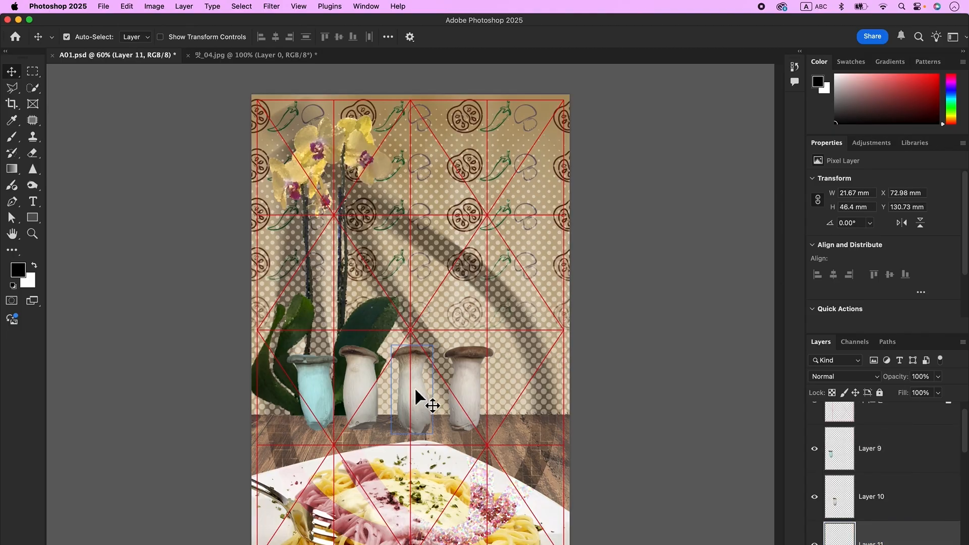
pyautogui.click(153, 7)
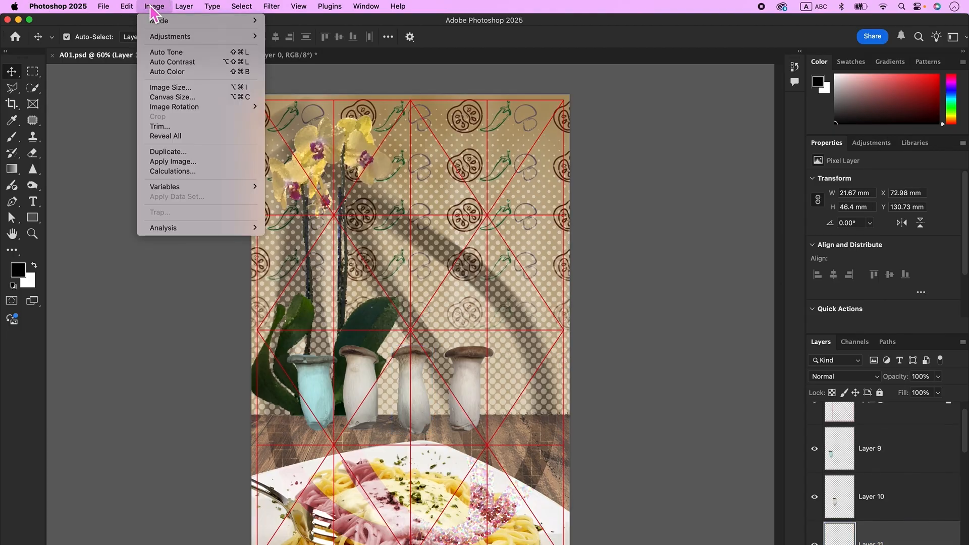
pyautogui.moveTo(202, 36)
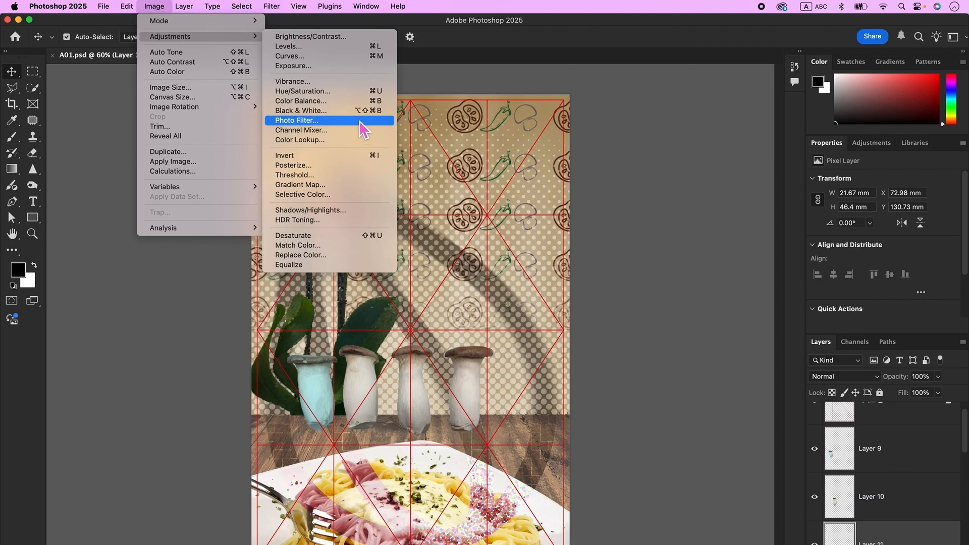
pyautogui.click(360, 122)
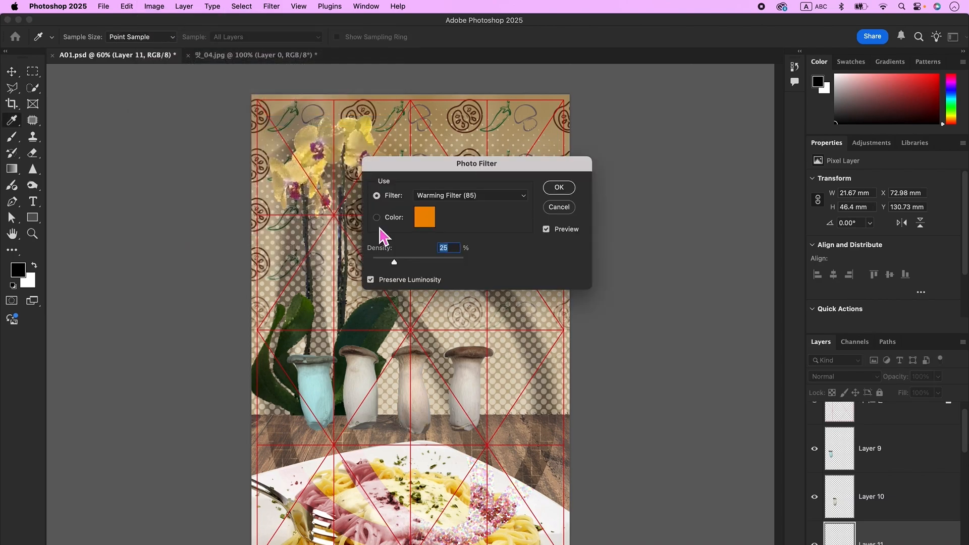
pyautogui.click(377, 217)
# Step: Tint the third mushroom with filter colour C 50, M 80, Y 30 at 100% density
pyautogui.click(424, 218)
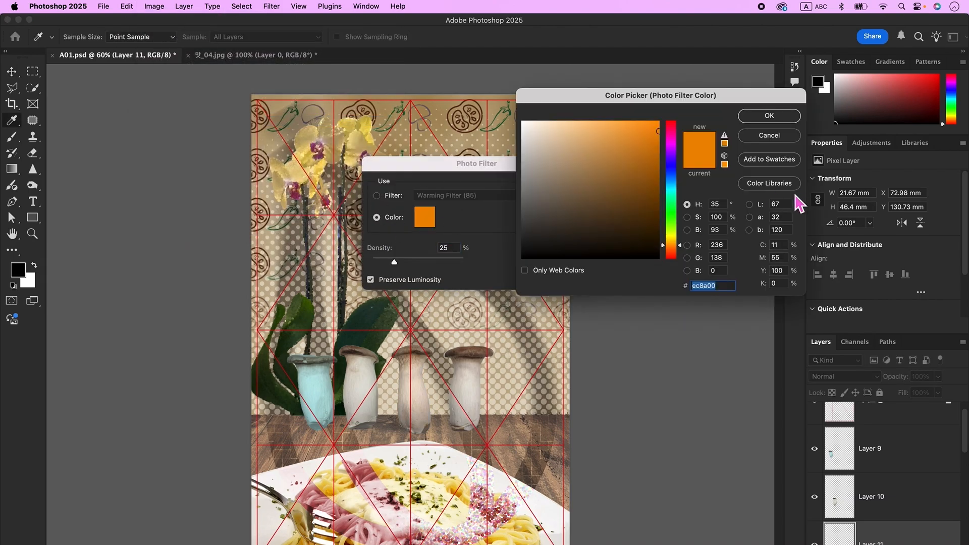
pyautogui.doubleClick(777, 246)
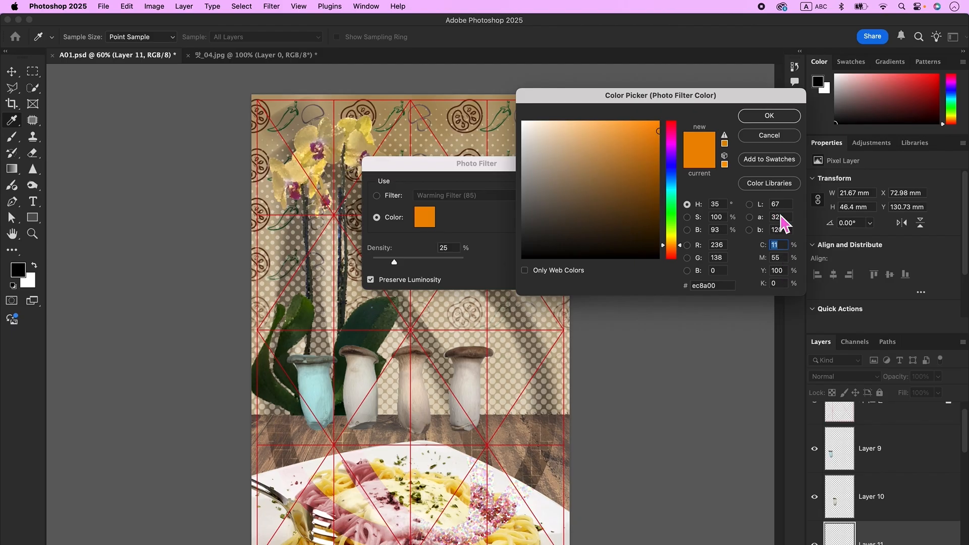
pyautogui.write('50')
pyautogui.press('Tab')
pyautogui.write('80')
pyautogui.press('Tab')
pyautogui.write('30')
pyautogui.click(777, 117)
pyautogui.moveTo(387, 263); pyautogui.dragTo(503, 265)
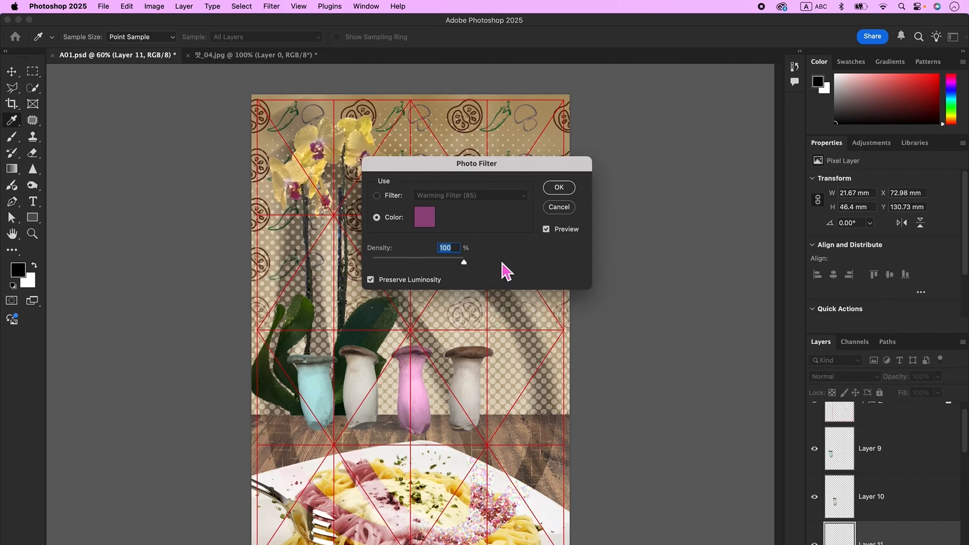
pyautogui.click(558, 187)
pyautogui.press('v')
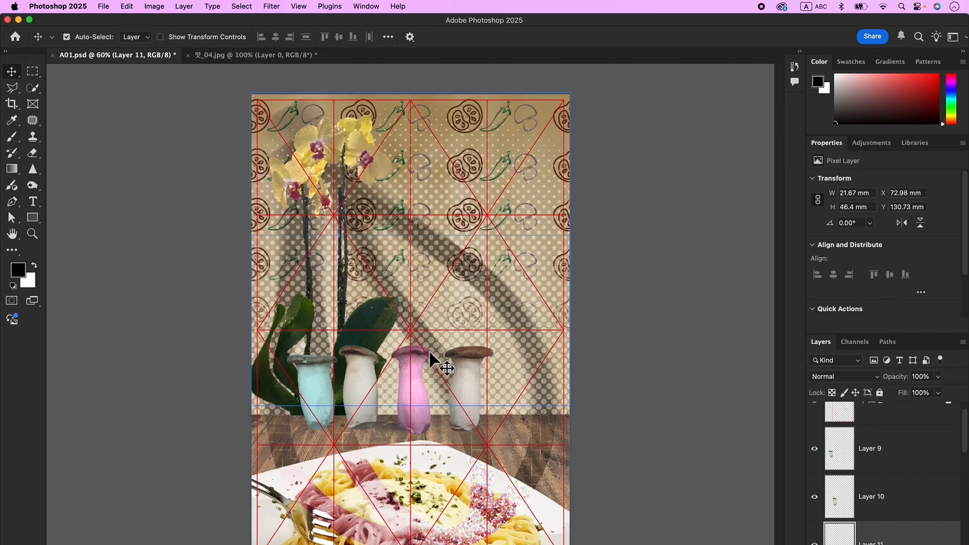
# Step: Tint the rightmost mushroom with a Photo Filter using colour C 40, M 27, Y 76 at 100% density
pyautogui.click(455, 272)
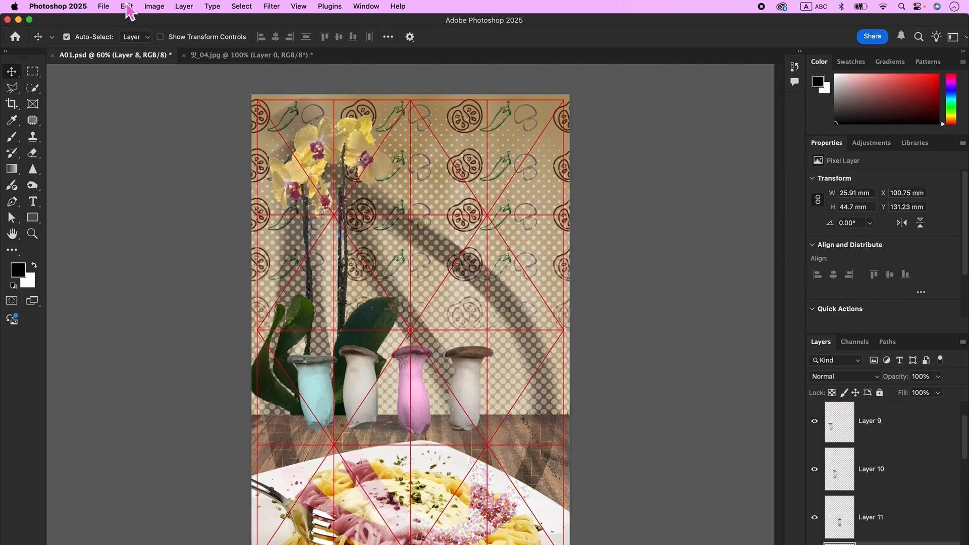
pyautogui.click(154, 6)
pyautogui.moveTo(179, 33)
pyautogui.click(323, 130)
pyautogui.click(436, 223)
pyautogui.click(781, 243)
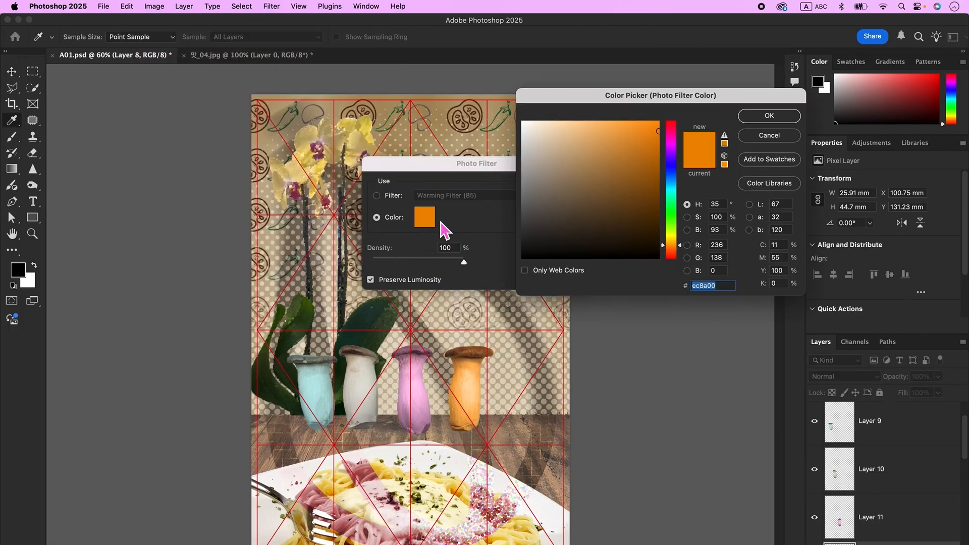
pyautogui.write('40')
pyautogui.press('Tab')
pyautogui.write('27')
pyautogui.press('Tab')
pyautogui.write('70')
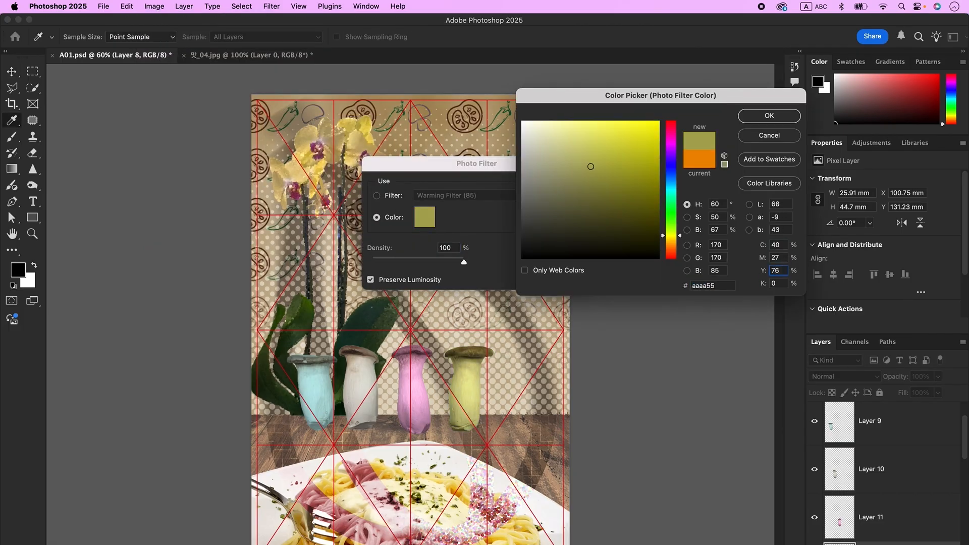
pyautogui.click(769, 116)
pyautogui.click(554, 183)
# Step: Duplicate the leftmost mushroom's layer, flip the copy vertically and place it directly below the original as a reflection
pyautogui.click(317, 398)
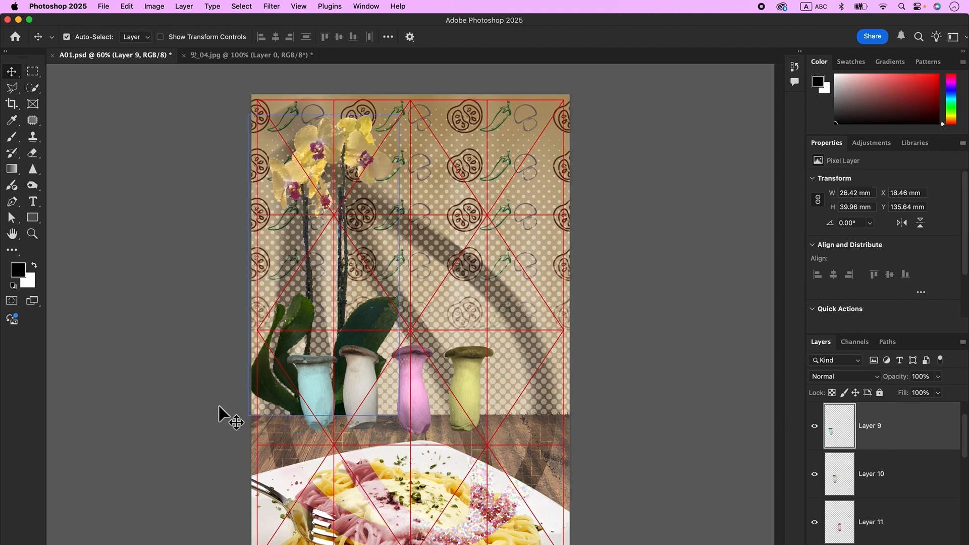
pyautogui.click(927, 492)
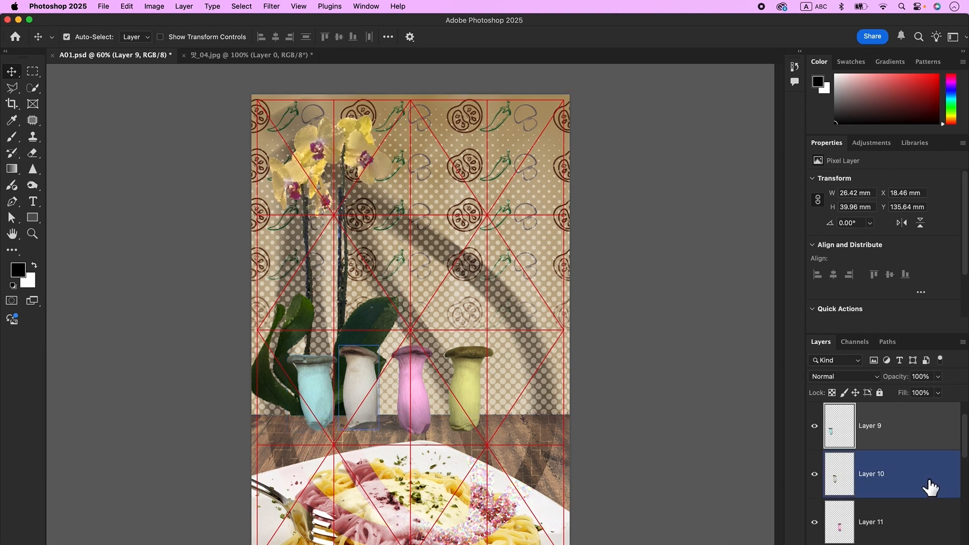
pyautogui.click(929, 433)
pyautogui.press('super+j')
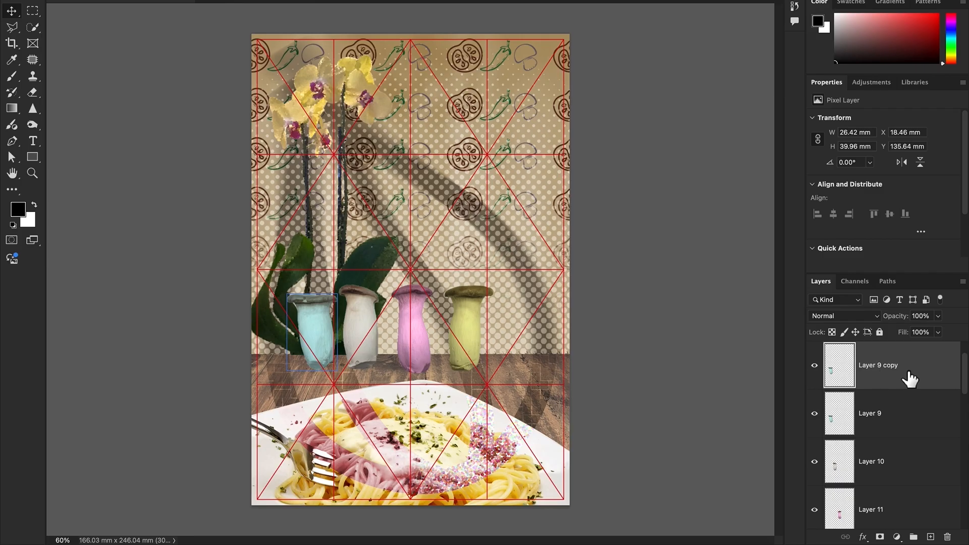
pyautogui.press('super+t')
pyautogui.rightClick(330, 347)
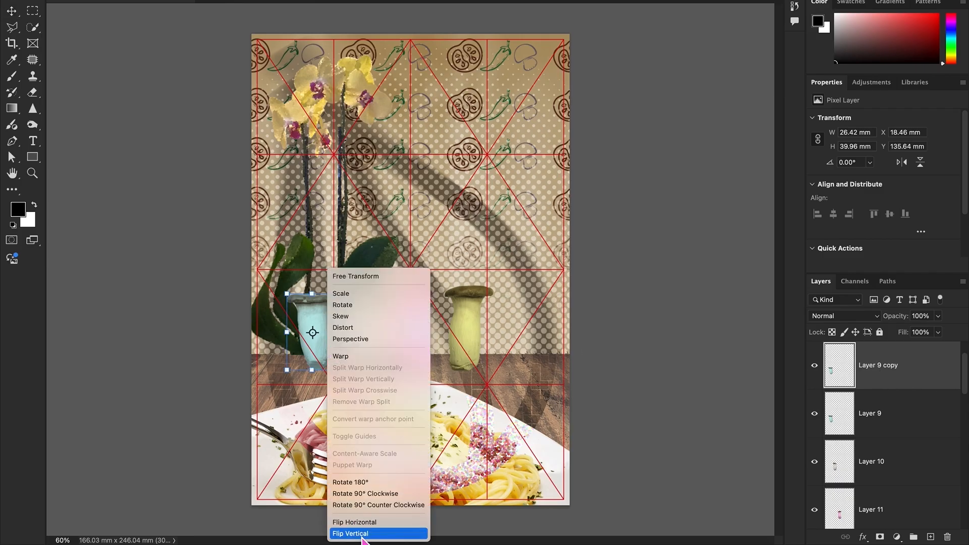
pyautogui.click(356, 533)
pyautogui.moveTo(317, 332); pyautogui.dragTo(315, 384)
pyautogui.press('Return')
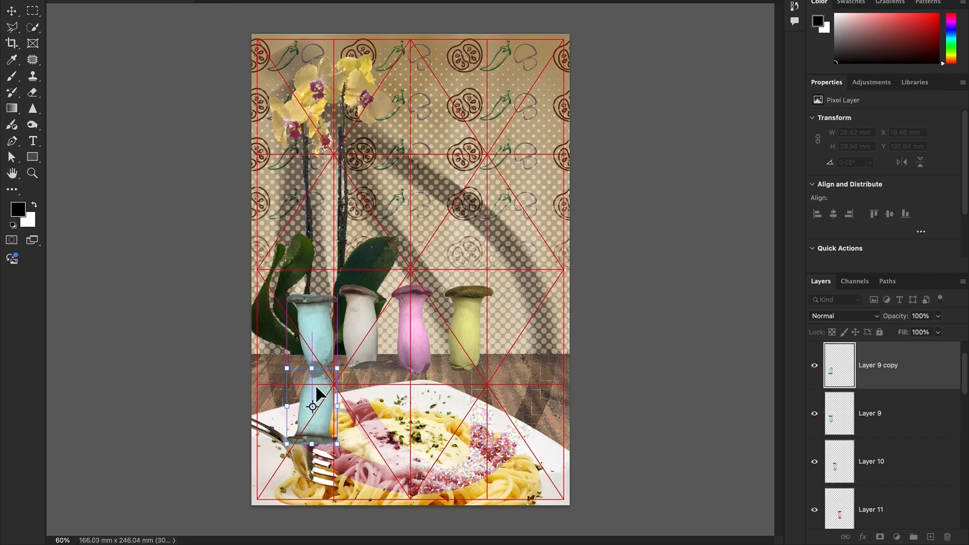
# Step: Add a layer mask to the leftmost reflection and fade its lower part with a vertical black-to-white gradient
pyautogui.click(875, 544)
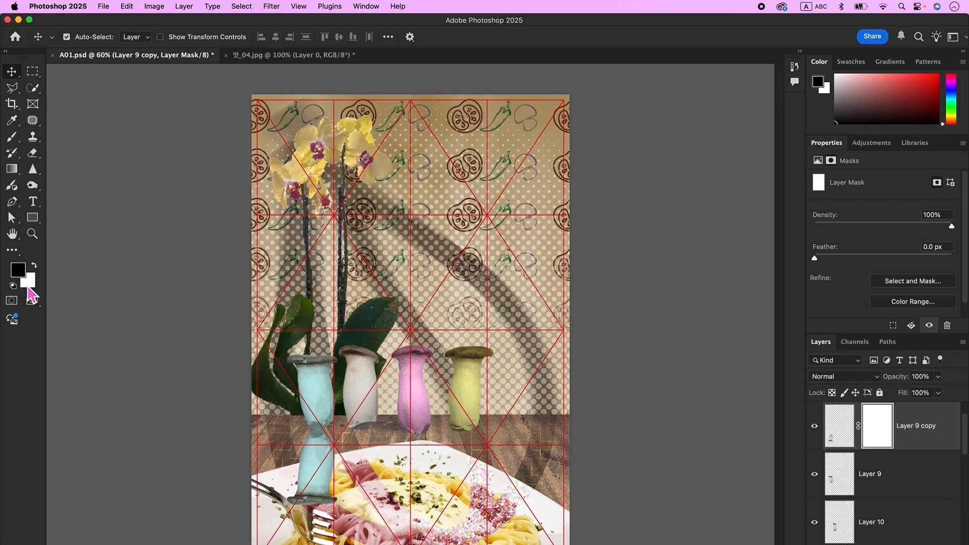
pyautogui.click(14, 173)
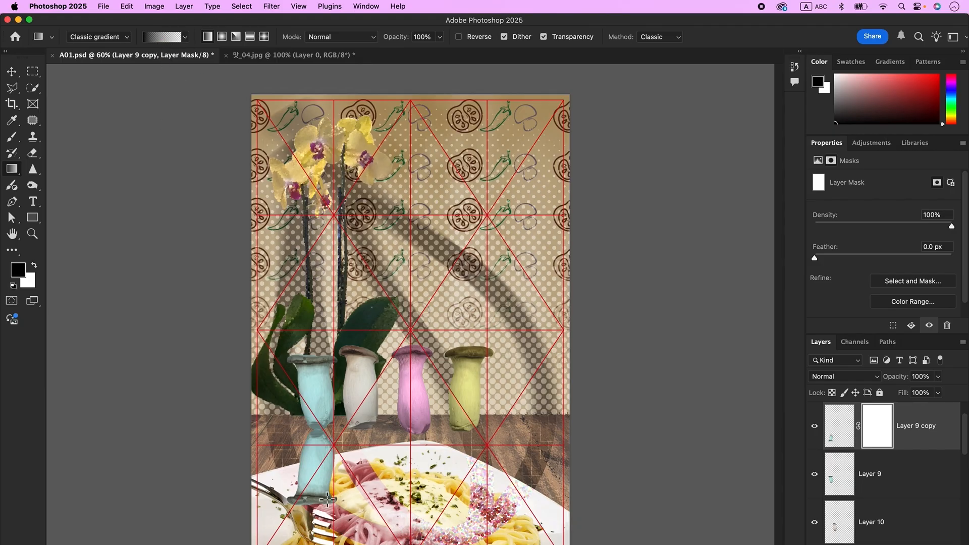
pyautogui.moveTo(323, 513); pyautogui.dragTo(325, 414)
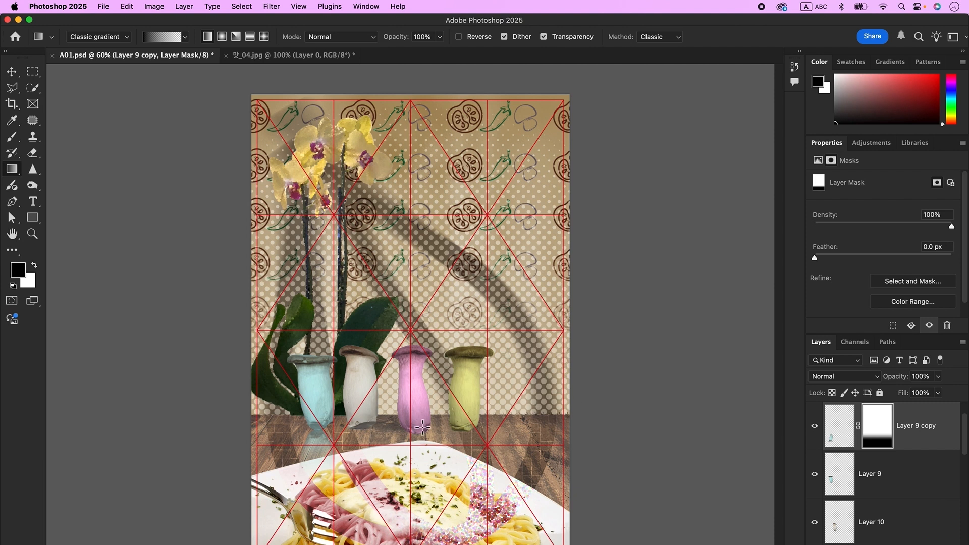
# Step: Duplicate the second mushroom's Layer 10, flip the copy vertically and move it down beneath the original
pyautogui.click(11, 71)
pyautogui.click(875, 522)
pyautogui.press('super+j')
pyautogui.press('super+t')
pyautogui.rightClick(357, 390)
pyautogui.click(396, 535)
pyautogui.moveTo(357, 399); pyautogui.dragTo(363, 441)
pyautogui.press('Return')
# Step: Mask the second mushroom's reflection and fade it out downward with a short vertical gradient on the mask
pyautogui.click(869, 544)
pyautogui.click(12, 169)
pyautogui.moveTo(363, 483); pyautogui.dragTo(362, 438)
pyautogui.click(11, 73)
pyautogui.click(373, 448)
pyautogui.click(904, 507)
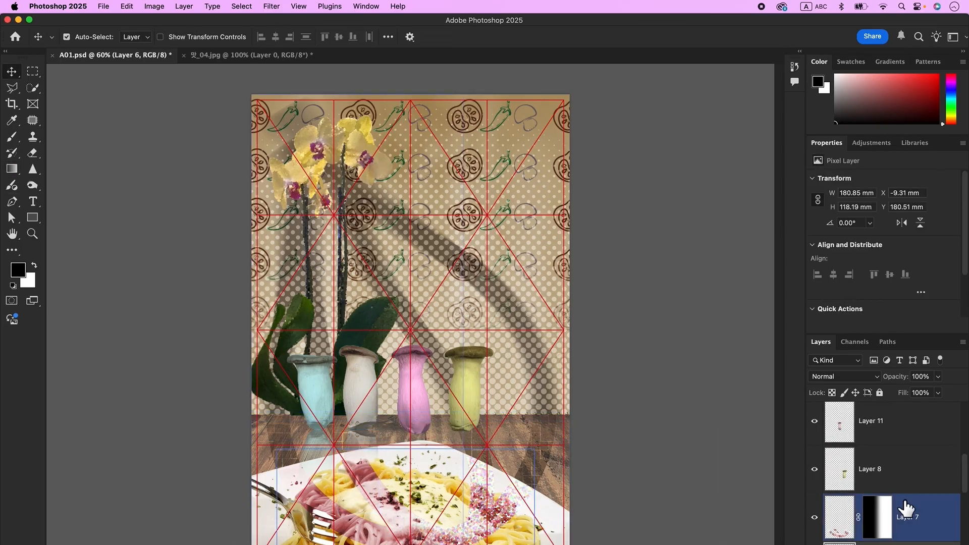
pyautogui.click(361, 444)
pyautogui.click(887, 437)
pyautogui.click(12, 169)
pyautogui.moveTo(372, 458); pyautogui.dragTo(371, 435)
# Step: Place a vertically flipped copy of the third mushroom beneath it and fade the reflection with a gradient layer mask
pyautogui.click(11, 72)
pyautogui.click(416, 394)
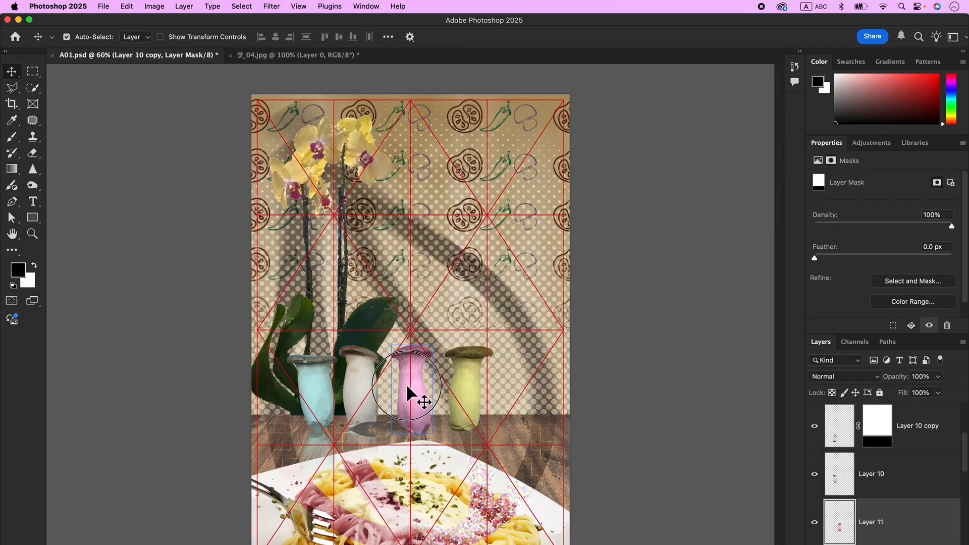
pyautogui.press('super+j')
pyautogui.press('super+t')
pyautogui.rightClick(389, 386)
pyautogui.click(416, 544)
pyautogui.moveTo(422, 369)
pyautogui.mouseDown()
pyautogui.moveTo(421, 458)
pyautogui.moveTo(422, 424)
pyautogui.mouseUp()
pyautogui.press('Return')
pyautogui.click(869, 544)
pyautogui.click(12, 169)
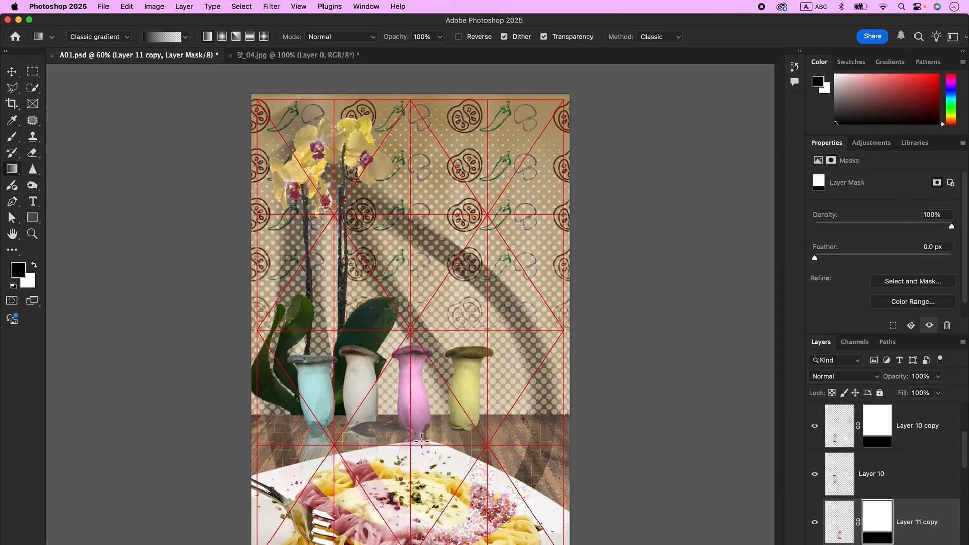
# Step: Place a vertically flipped copy of the rightmost mushroom beneath it, fade it with a gradient layer mask and deselect all layers
pyautogui.click(11, 72)
pyautogui.click(466, 391)
pyautogui.press('super+j')
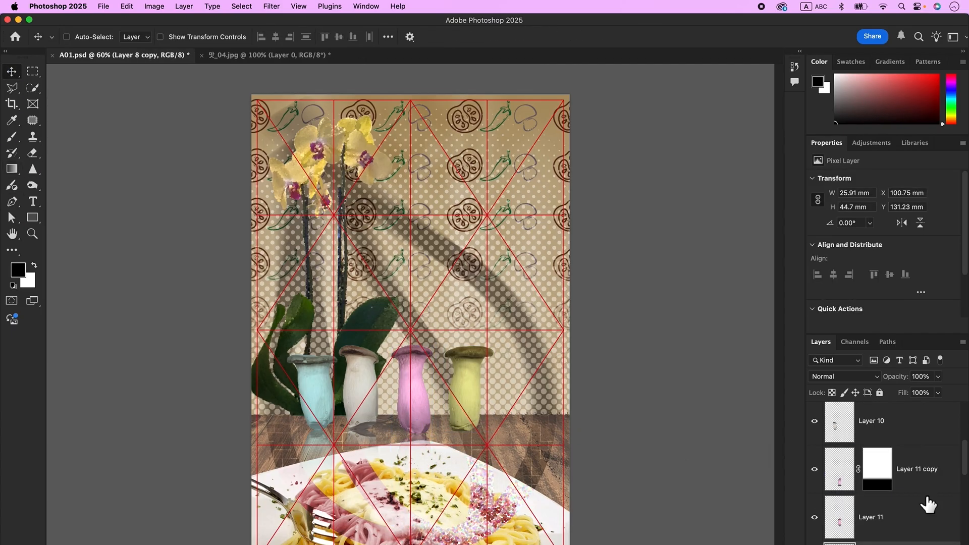
pyautogui.press('super+t')
pyautogui.rightClick(465, 388)
pyautogui.click(487, 544)
pyautogui.moveTo(461, 391); pyautogui.dragTo(470, 444)
pyautogui.press('Return')
pyautogui.click(868, 544)
pyautogui.click(11, 169)
pyautogui.click(13, 71)
pyautogui.click(675, 370)
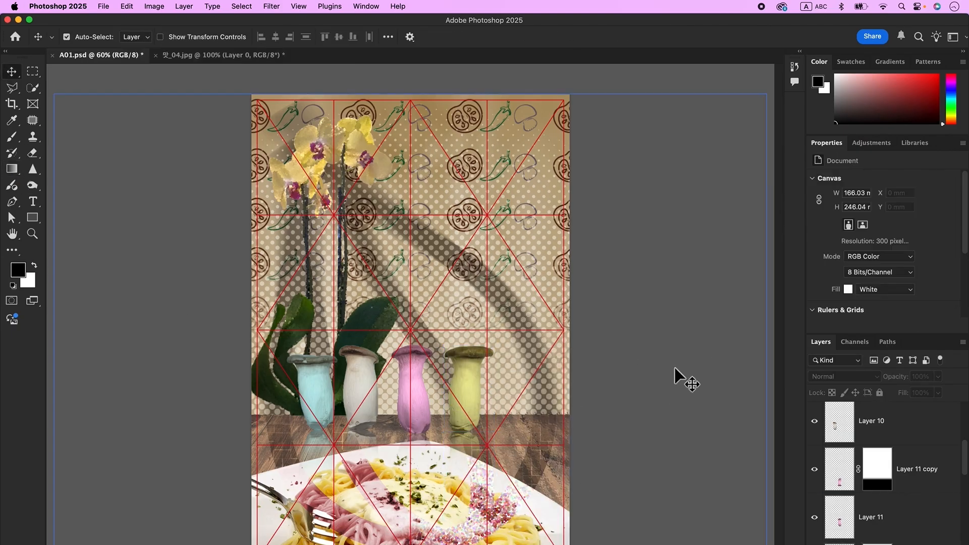
# Step: Copy the calligraphy title 살아있는 면발의 맛 from A01.ai in Illustrator, paste it as pixels above Layer 9 copy and place it on the poster's upper right wall
pyautogui.scroll(5, 881, 444)
pyautogui.click(898, 471)
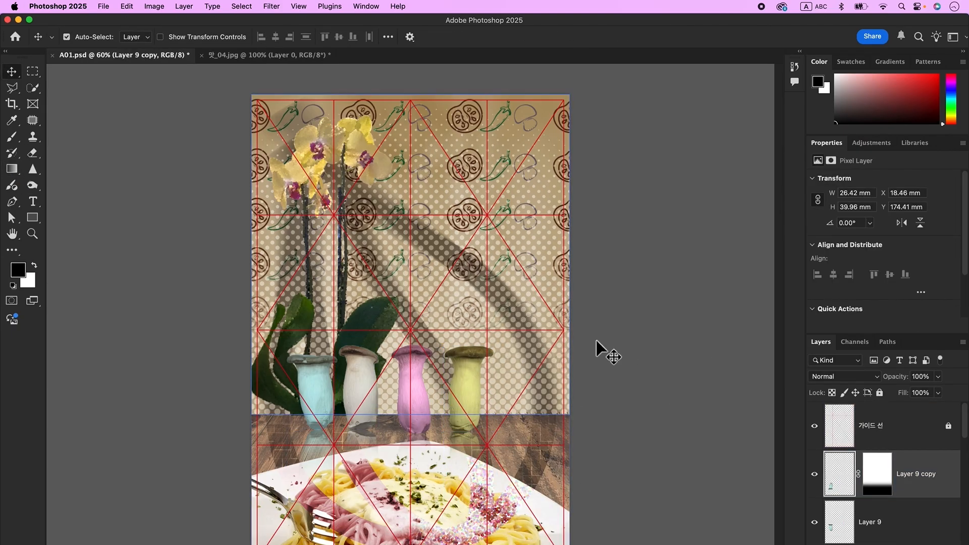
pyautogui.click(886, 443)
pyautogui.click(854, 484)
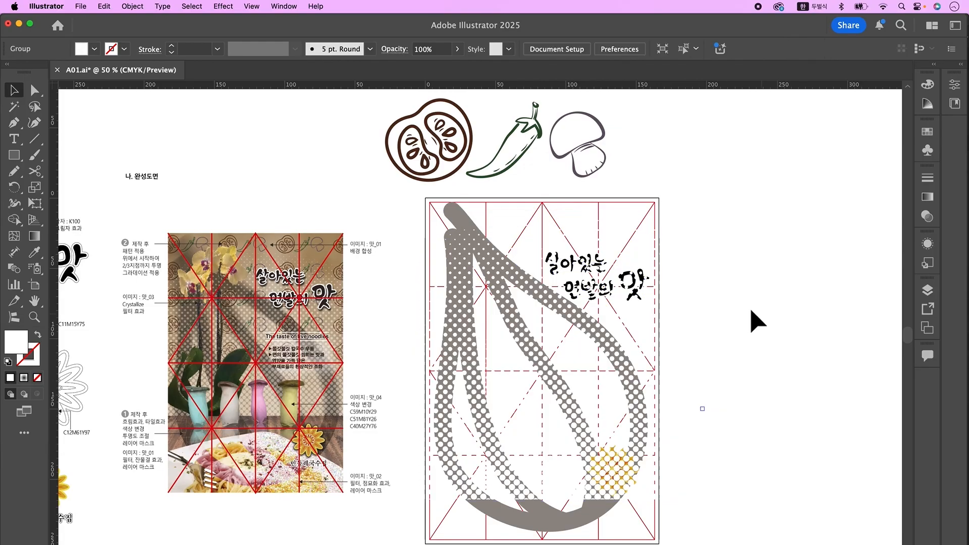
pyautogui.click(627, 313)
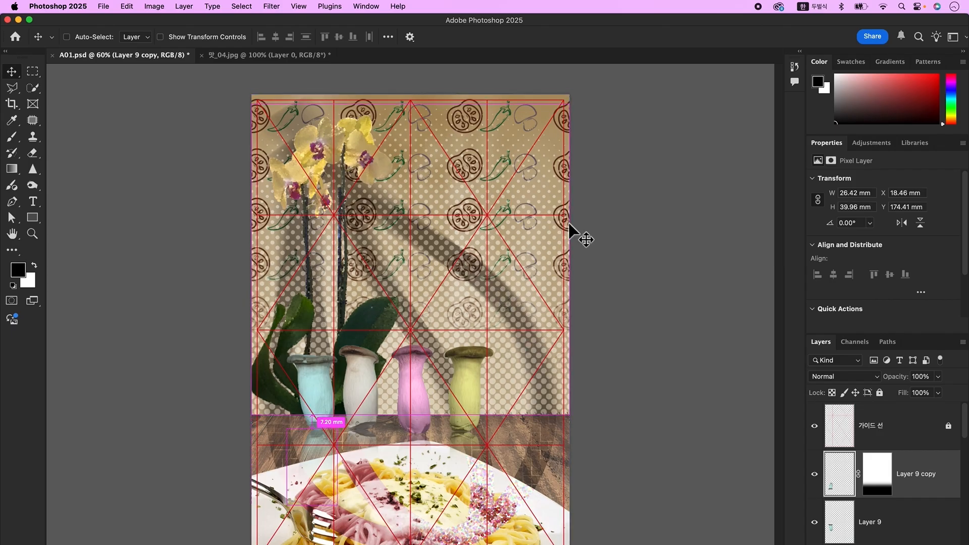
pyautogui.press('super+v')
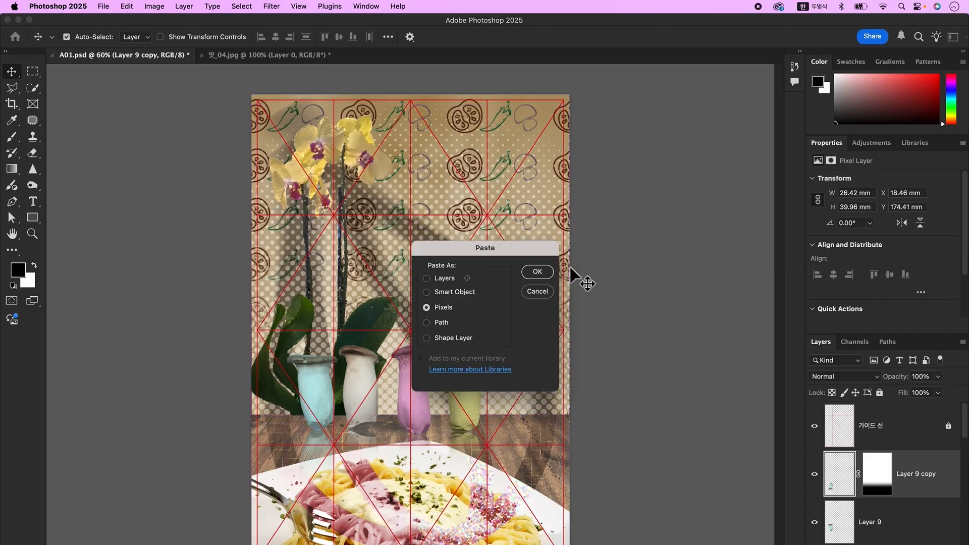
pyautogui.click(537, 272)
pyautogui.moveTo(373, 314); pyautogui.dragTo(485, 203)
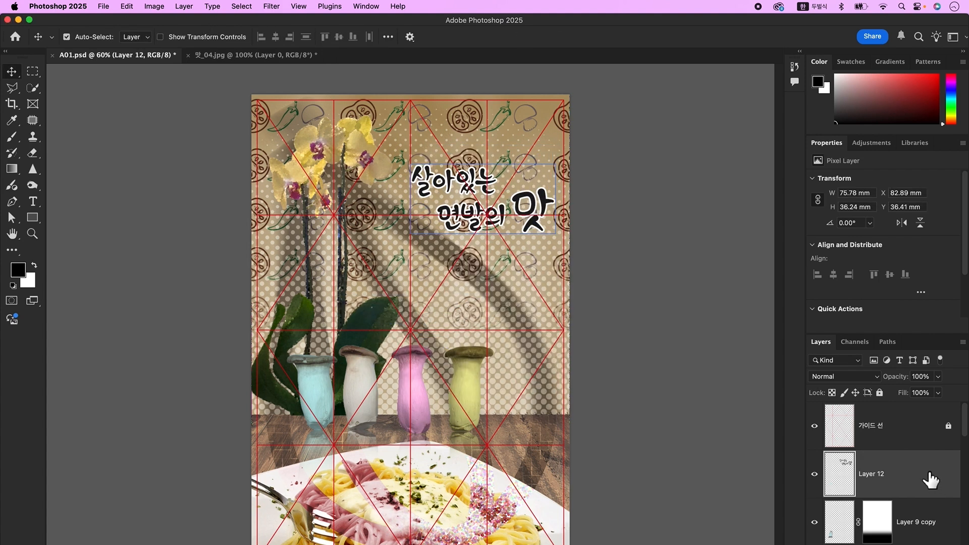
# Step: Give the calligraphy title a Multiply drop shadow with 70% opacity, a 110° angle and 20 px distance
pyautogui.doubleClick(930, 479)
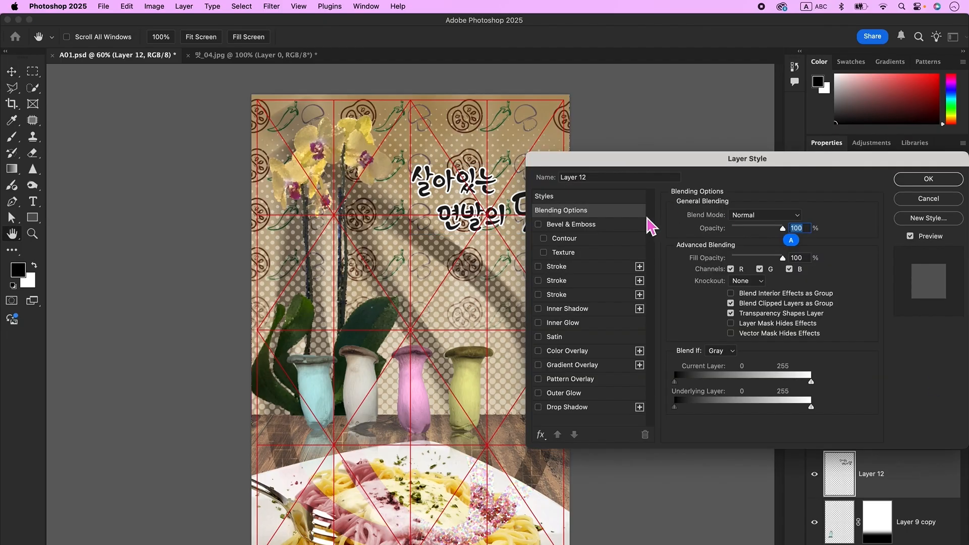
pyautogui.click(587, 408)
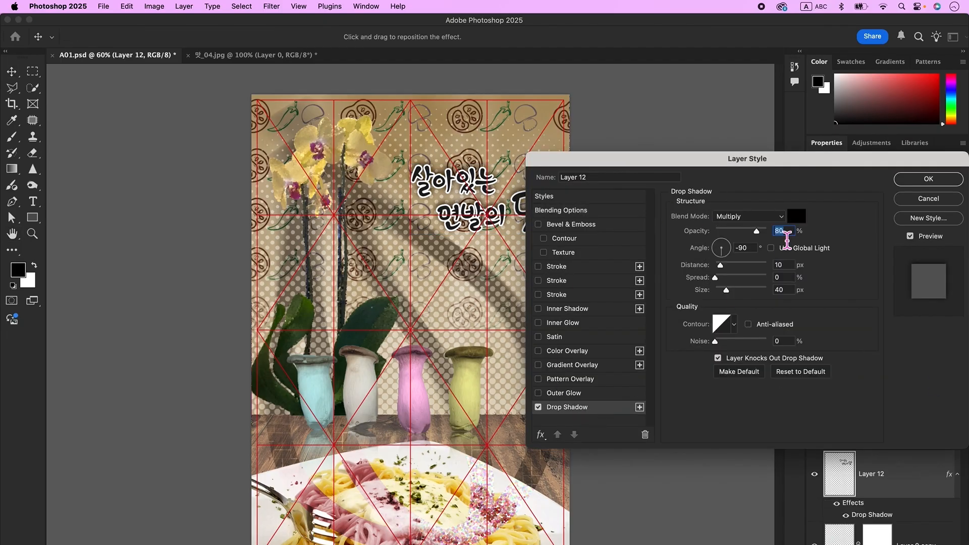
pyautogui.write('70')
pyautogui.press('Tab')
pyautogui.write('100')
pyautogui.press('Tab')
pyautogui.doubleClick(747, 249)
pyautogui.write('110')
pyautogui.press('Tab')
pyautogui.write('20')
pyautogui.press('Tab')
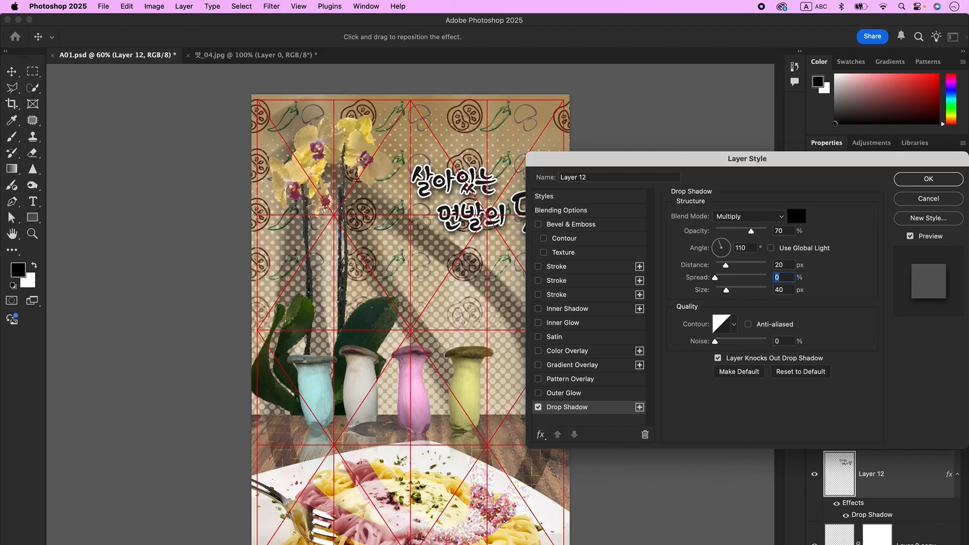
# Step: Set the title's drop shadow size to 15 px and apply the layer style
pyautogui.moveTo(771, 152); pyautogui.dragTo(806, 133)
pyautogui.press('Tab')
pyautogui.write('15')
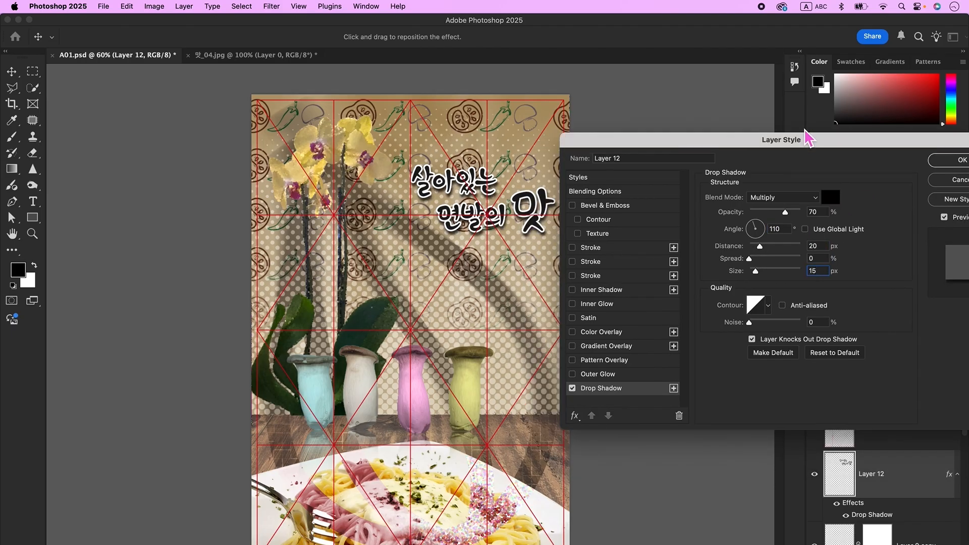
pyautogui.moveTo(807, 136); pyautogui.dragTo(767, 104)
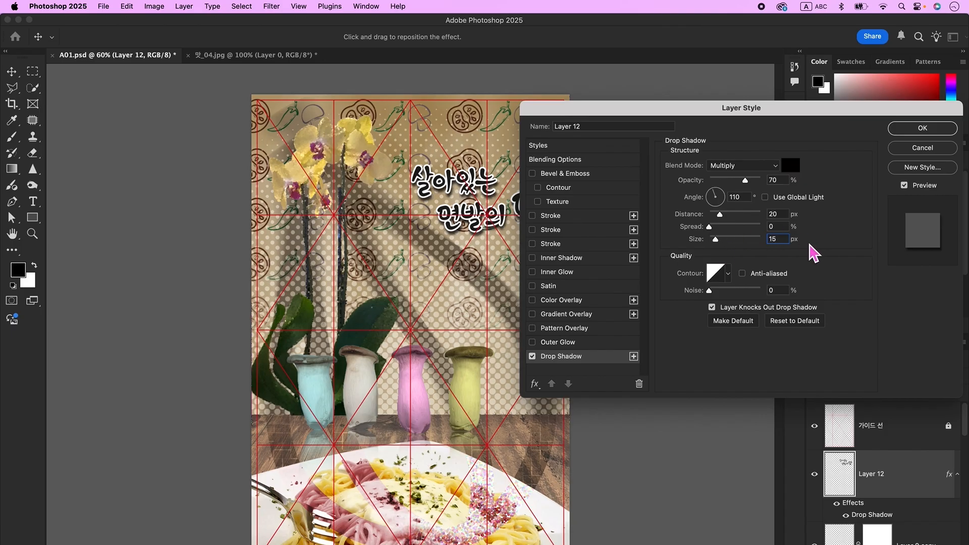
pyautogui.click(941, 130)
# Step: On a new layer above the title, fill a rectangle about 63 × 36 mm with white below the calligraphy and deselect it
pyautogui.click(923, 448)
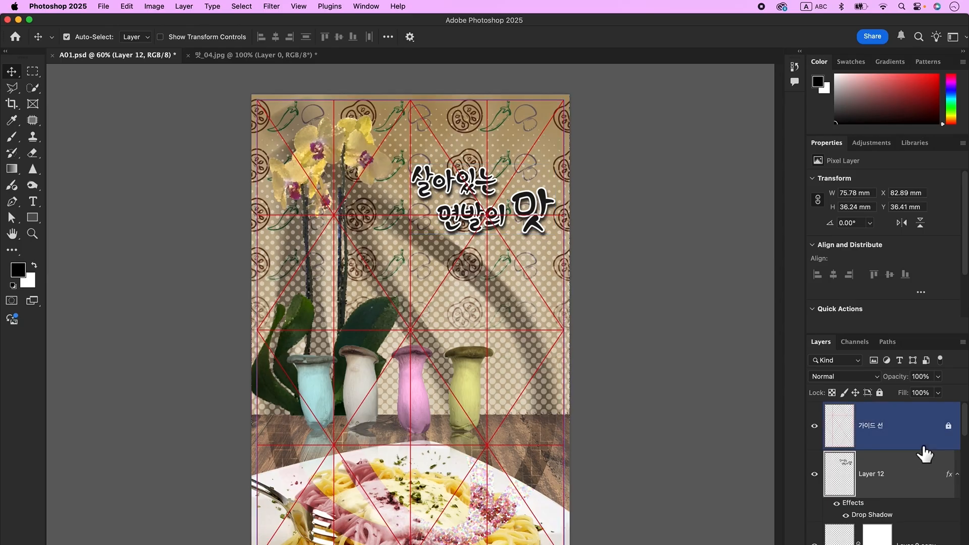
pyautogui.click(933, 544)
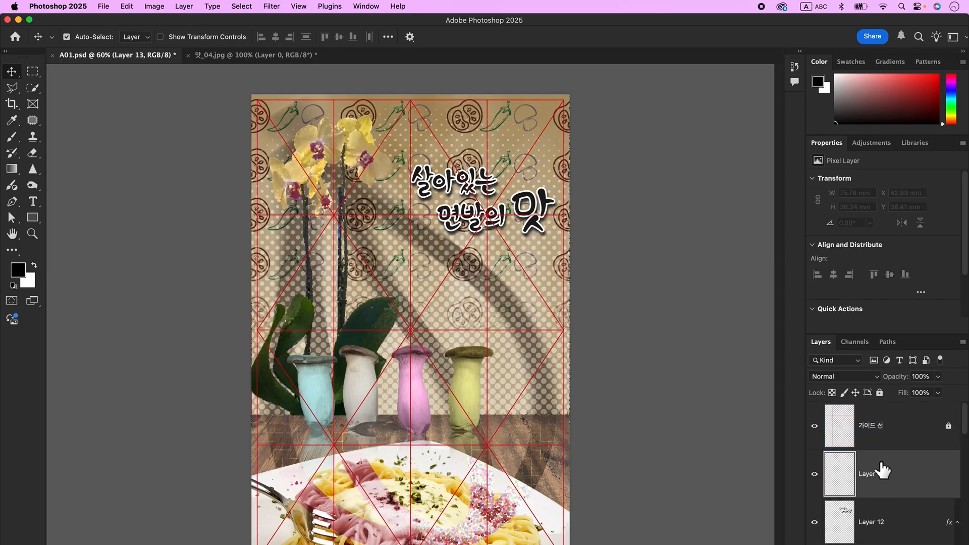
pyautogui.click(35, 73)
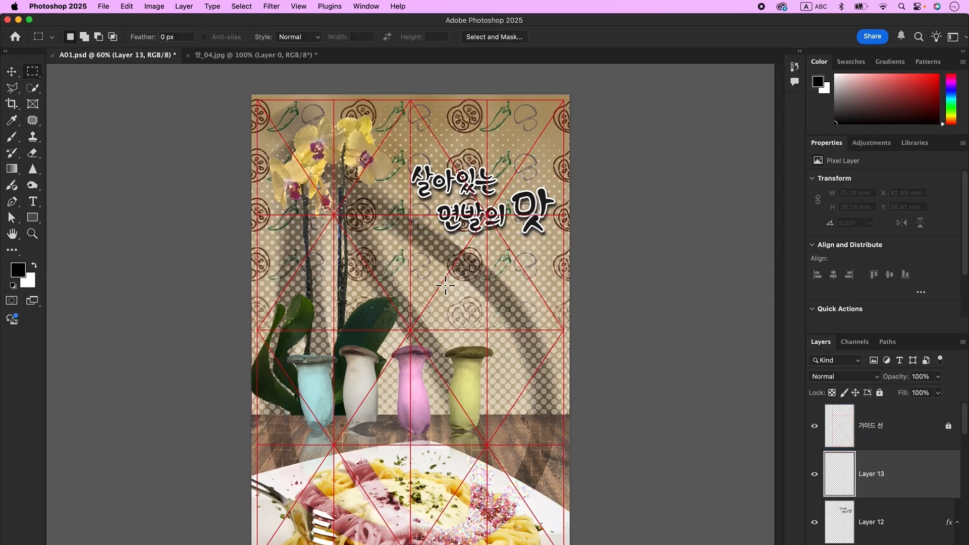
pyautogui.moveTo(429, 257); pyautogui.dragTo(552, 327)
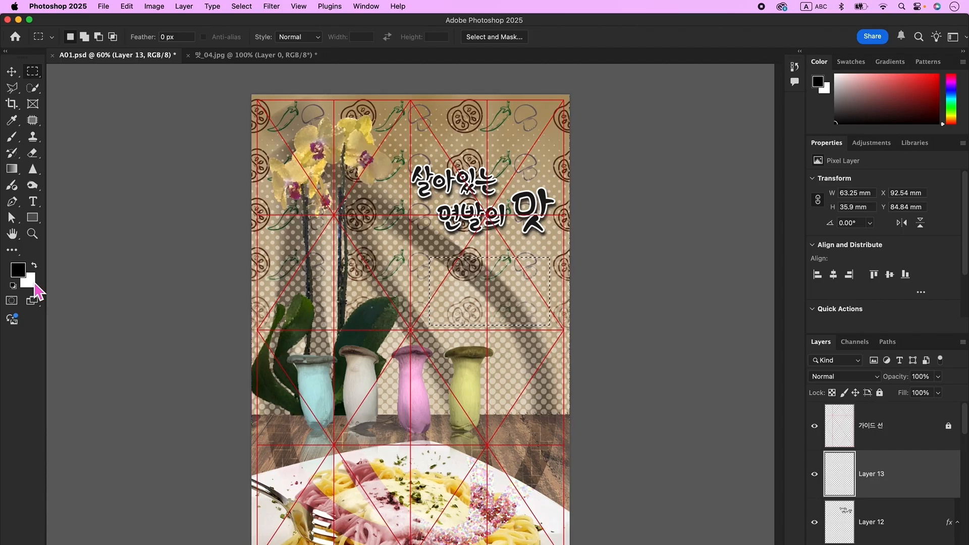
pyautogui.press('super+BackSpace')
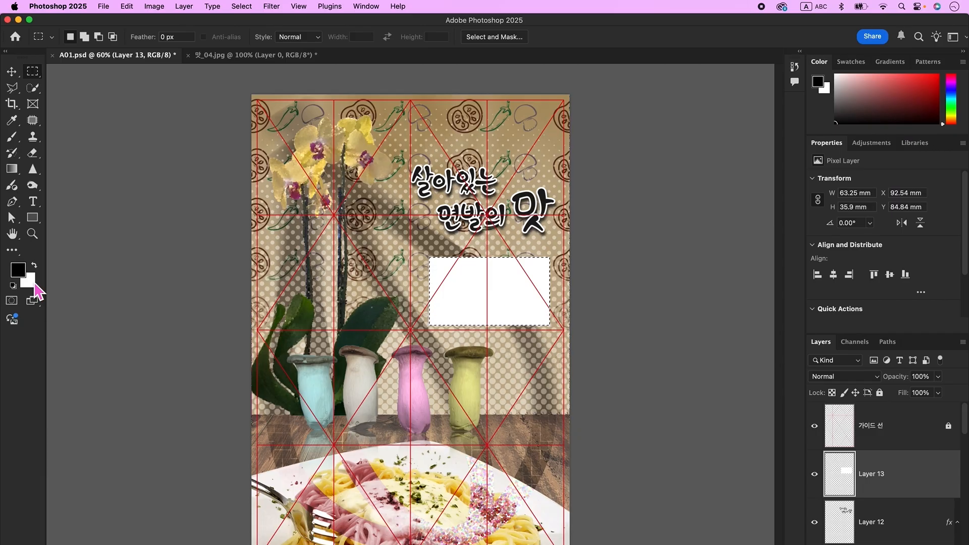
pyautogui.press('super+d')
# Step: Transform the white rectangle to about 60 × 34 mm and place it slightly lower on the wall
pyautogui.press('v')
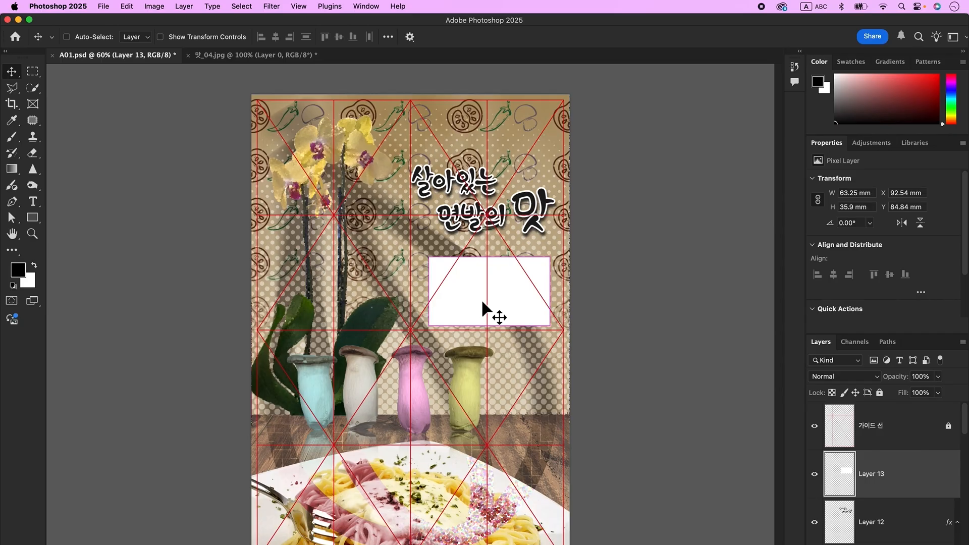
pyautogui.press('super+t')
pyautogui.moveTo(428, 297); pyautogui.dragTo(435, 297)
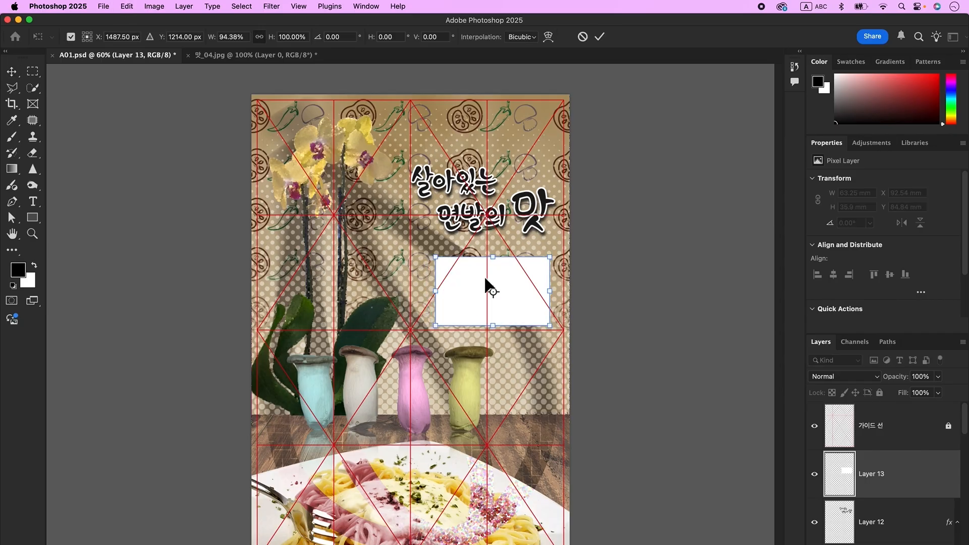
pyautogui.press('Return')
# Step: Soften the white rectangle with a Gaussian Blur of 40 pixels radius
pyautogui.click(279, 7)
pyautogui.moveTo(361, 172)
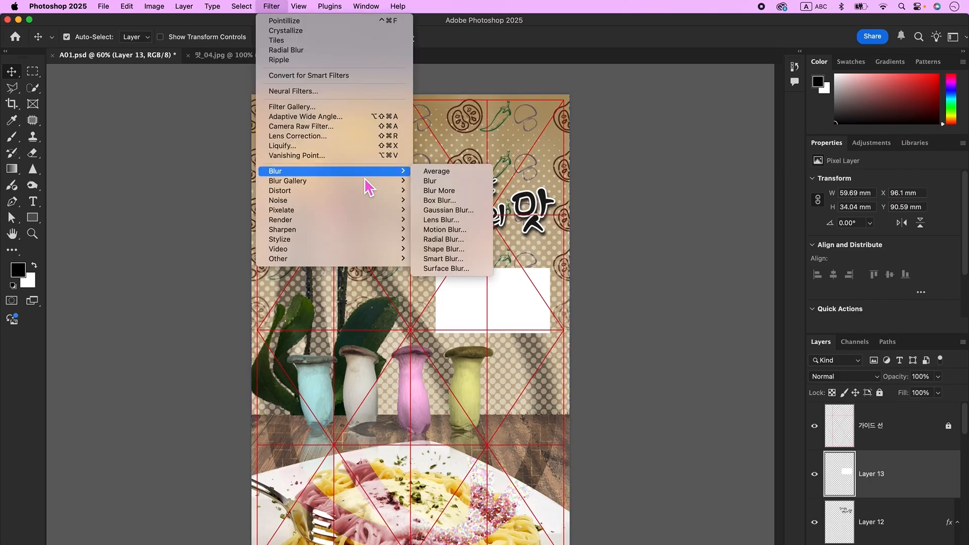
pyautogui.click(476, 211)
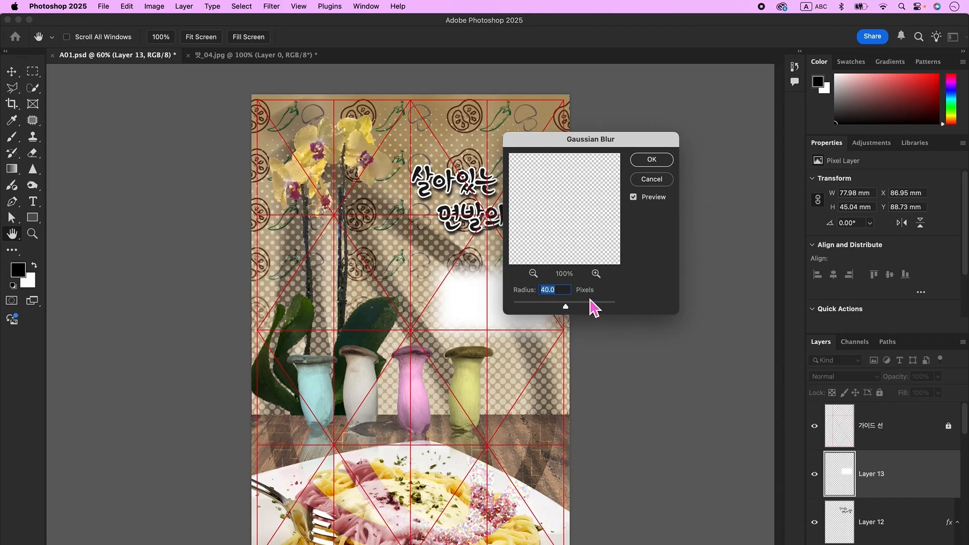
pyautogui.click(665, 163)
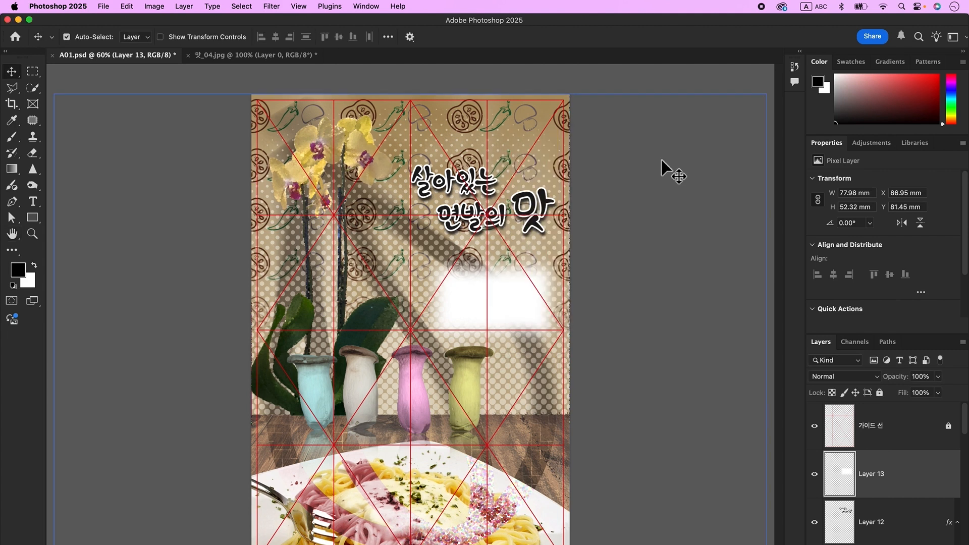
# Step: Add a new layer above the blurred rectangle and enter the text "The taste of live noodles" on it
pyautogui.click(887, 523)
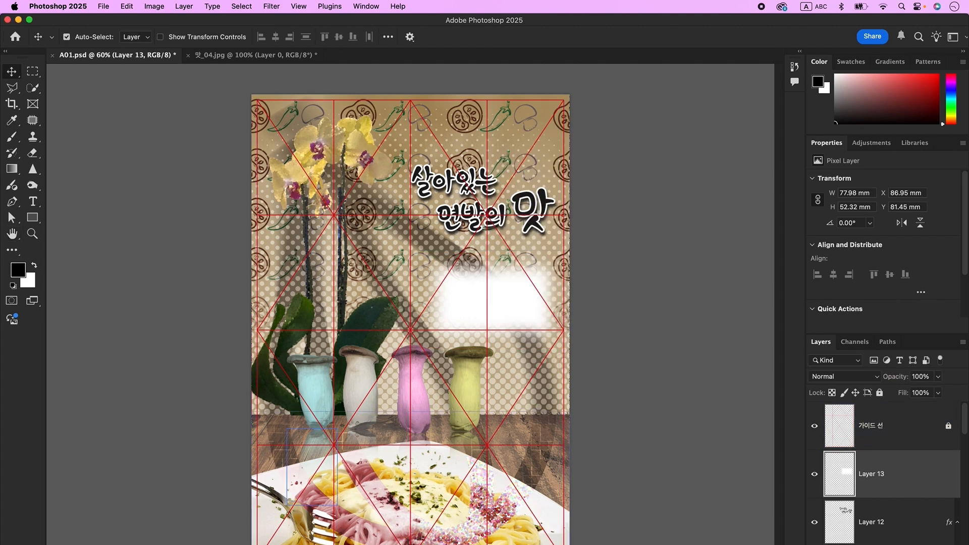
pyautogui.click(940, 544)
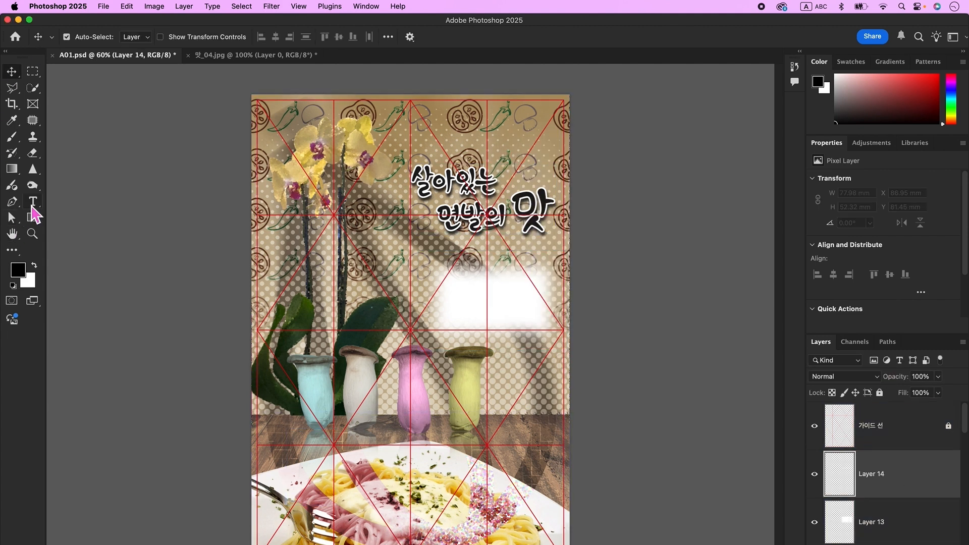
pyautogui.click(33, 201)
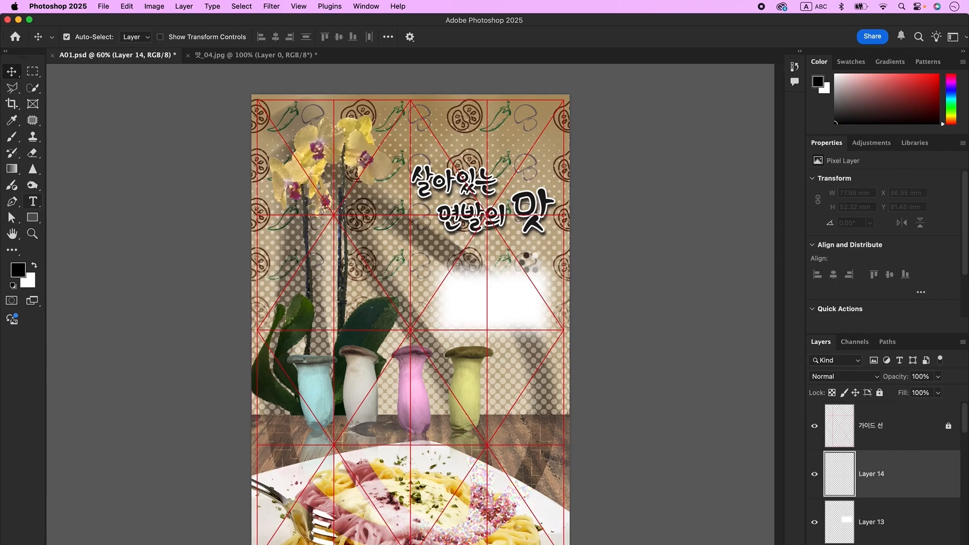
pyautogui.click(439, 275)
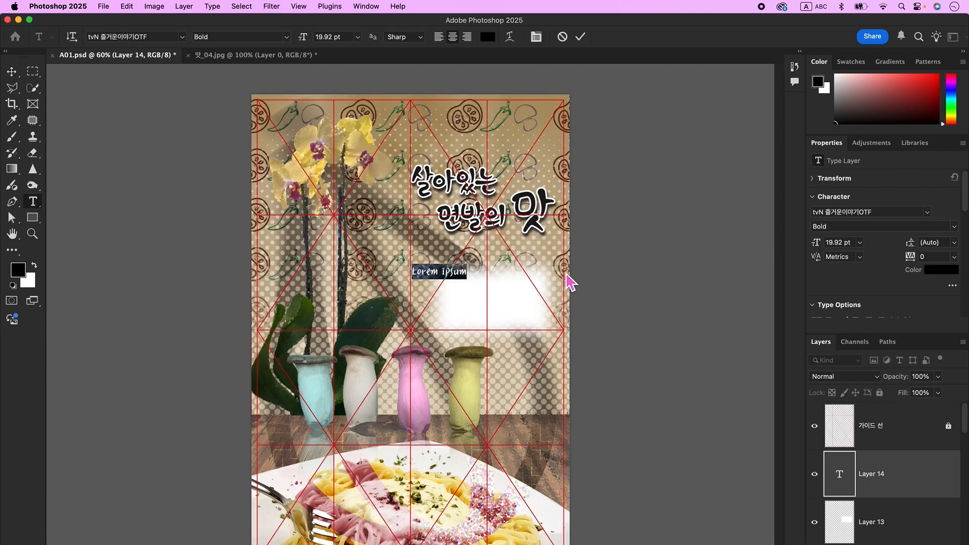
pyautogui.write('The')
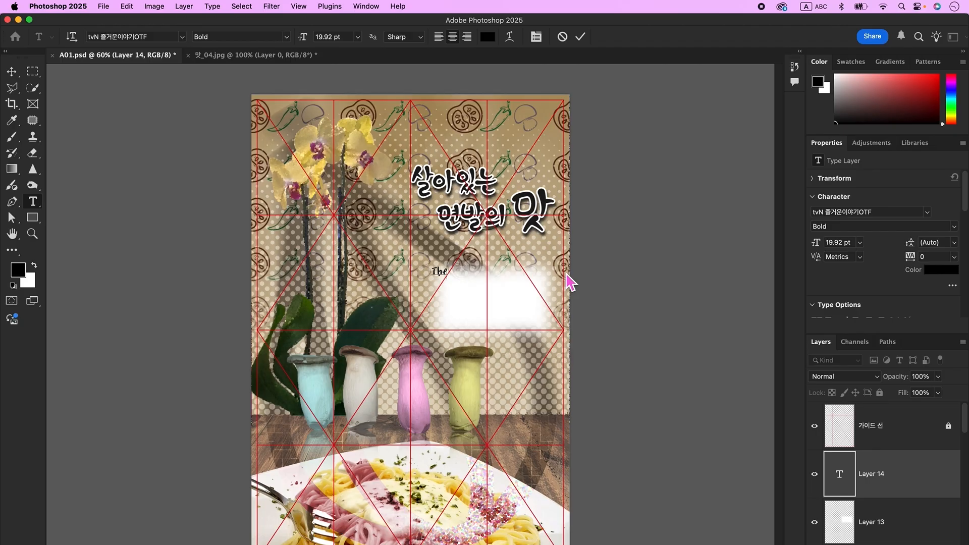
pyautogui.write(' taste of live noodles')
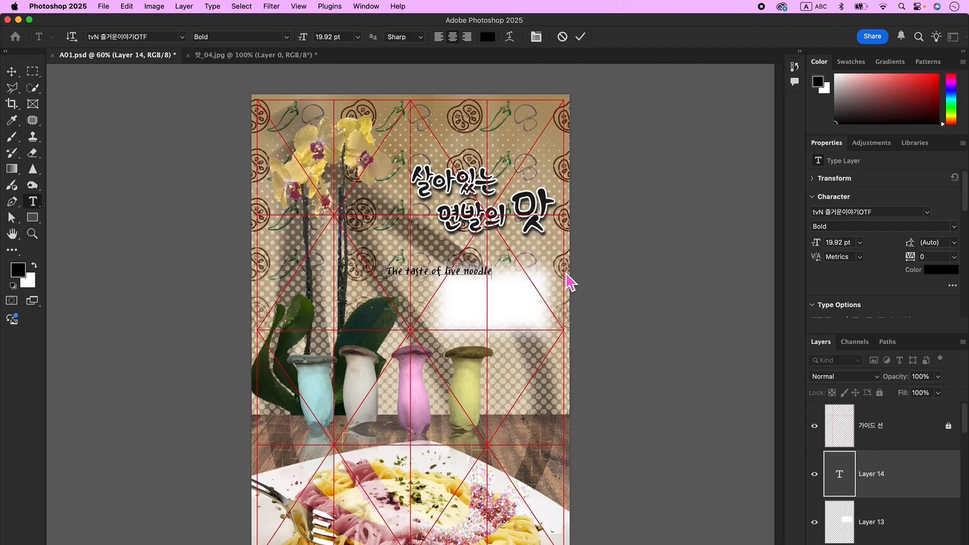
pyautogui.click(569, 283)
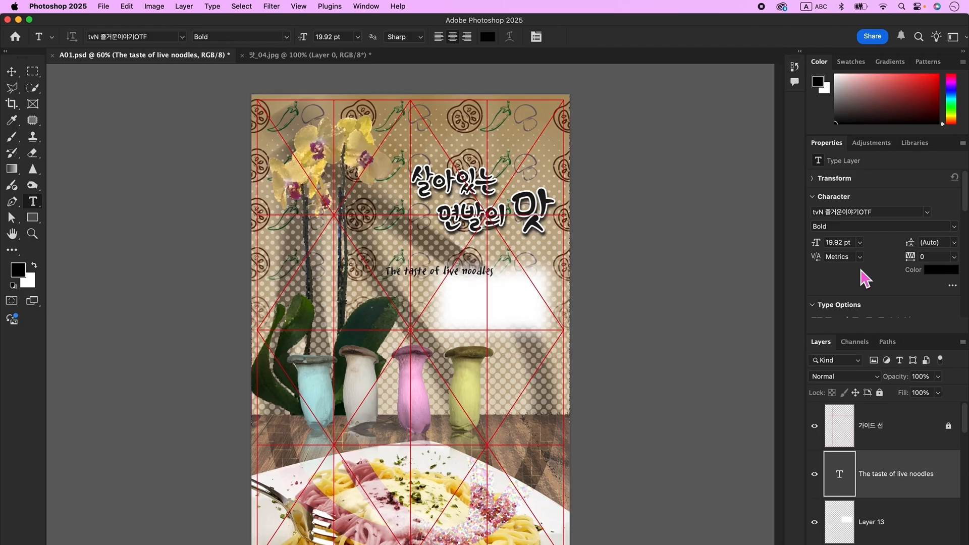
# Step: Set the English text to KoPubWorld돋움체_Pro Bold at 14 pt and move it onto the upper part of the white box
pyautogui.click(928, 213)
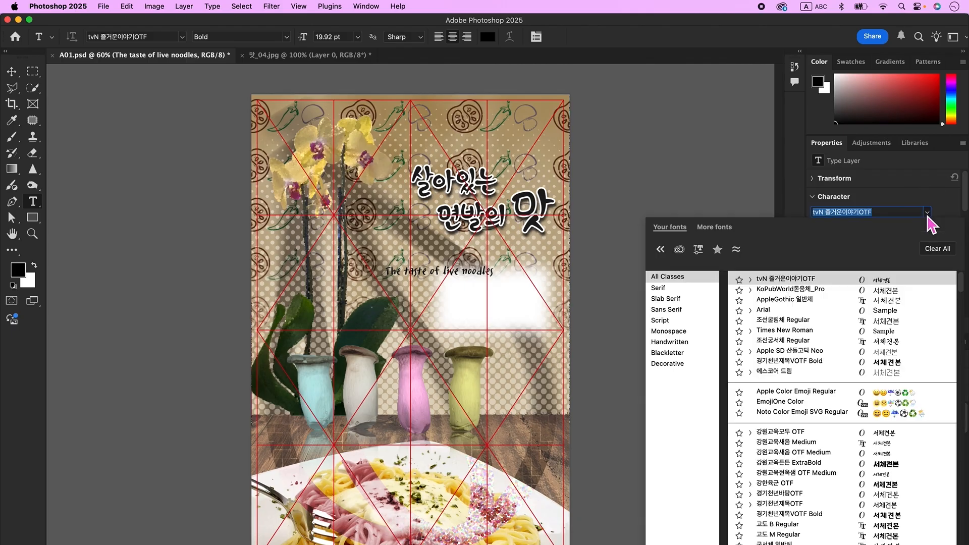
pyautogui.click(816, 290)
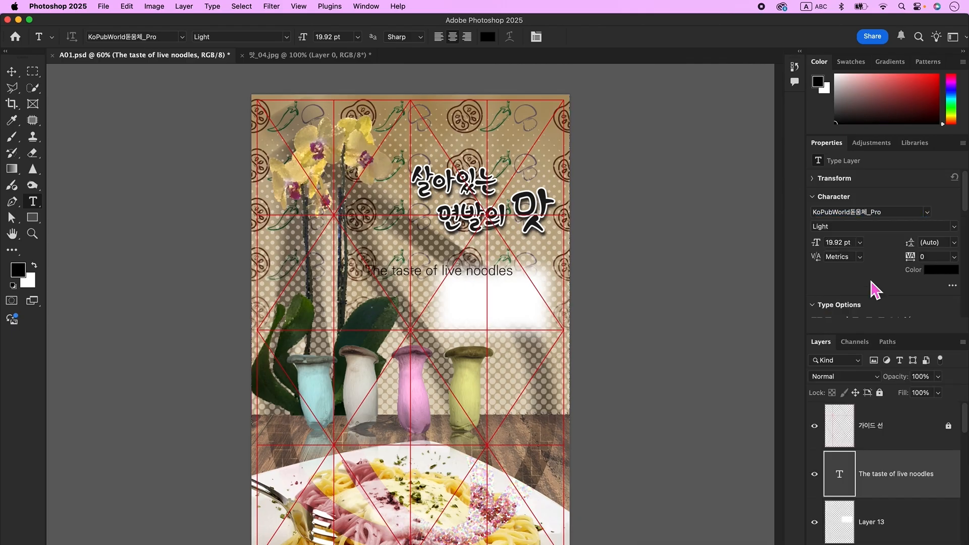
pyautogui.click(953, 227)
pyautogui.click(840, 235)
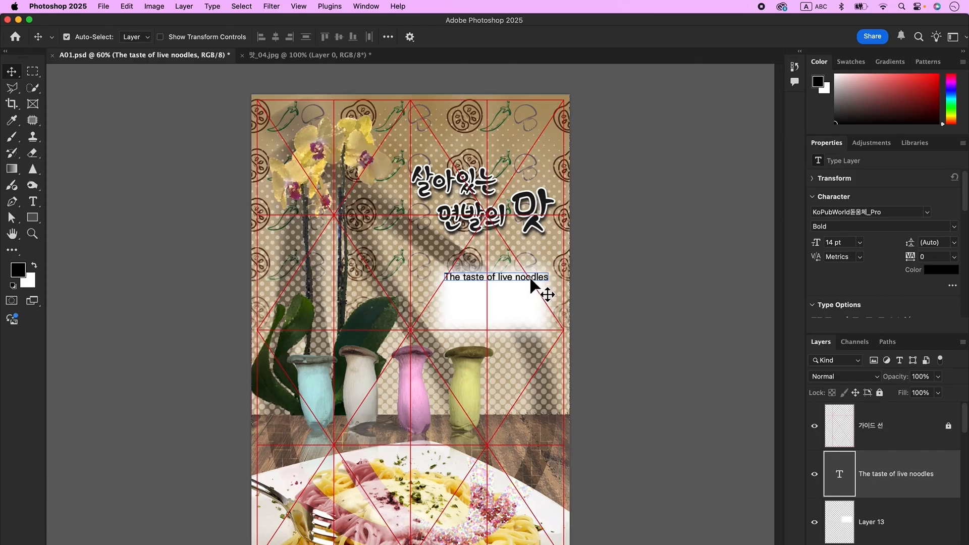
# Step: Give the English text a white outside stroke of 6 px at 100% opacity
pyautogui.doubleClick(951, 492)
pyautogui.click(563, 220)
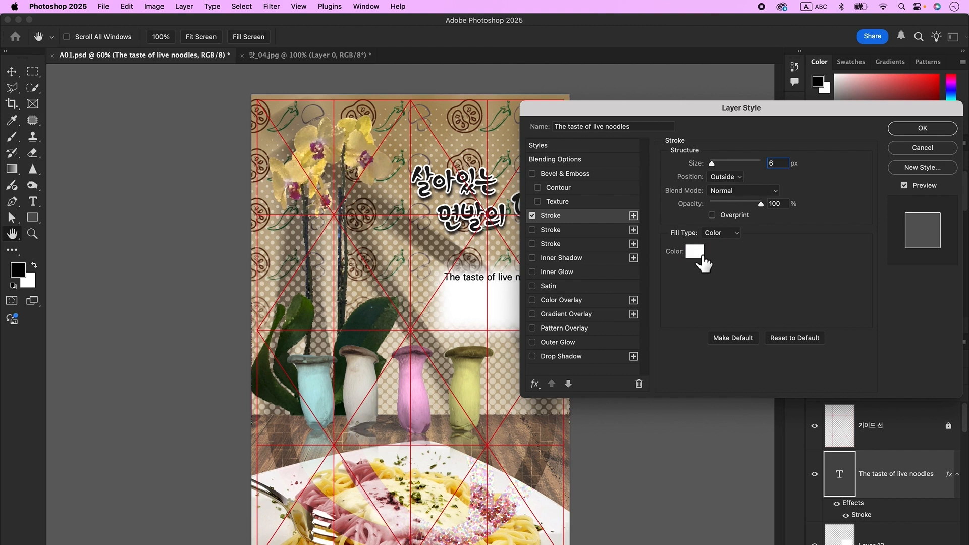
pyautogui.press('Return')
# Step: Reduce the opacity of the blurred white rectangle on Layer 13 to 40%
pyautogui.click(482, 316)
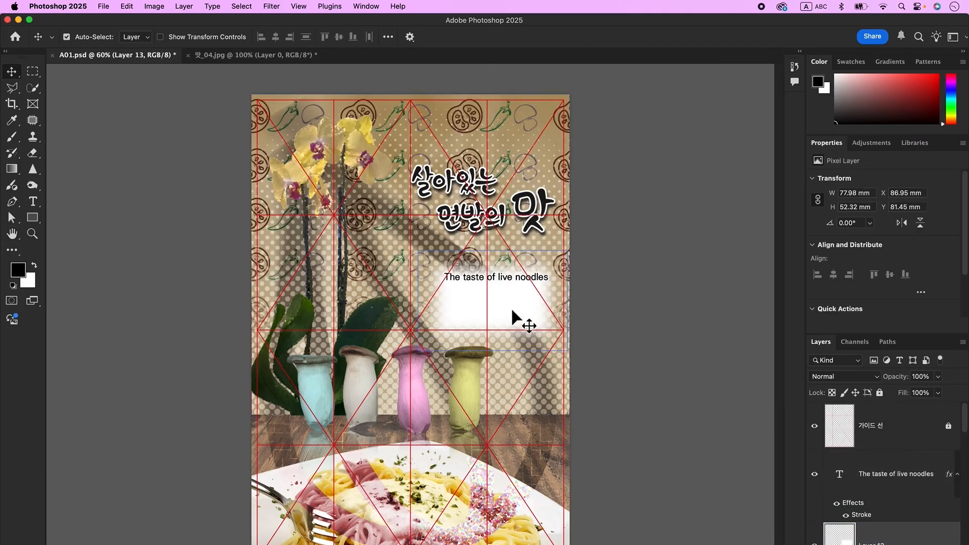
pyautogui.click(929, 407)
pyautogui.click(923, 379)
pyautogui.write('40')
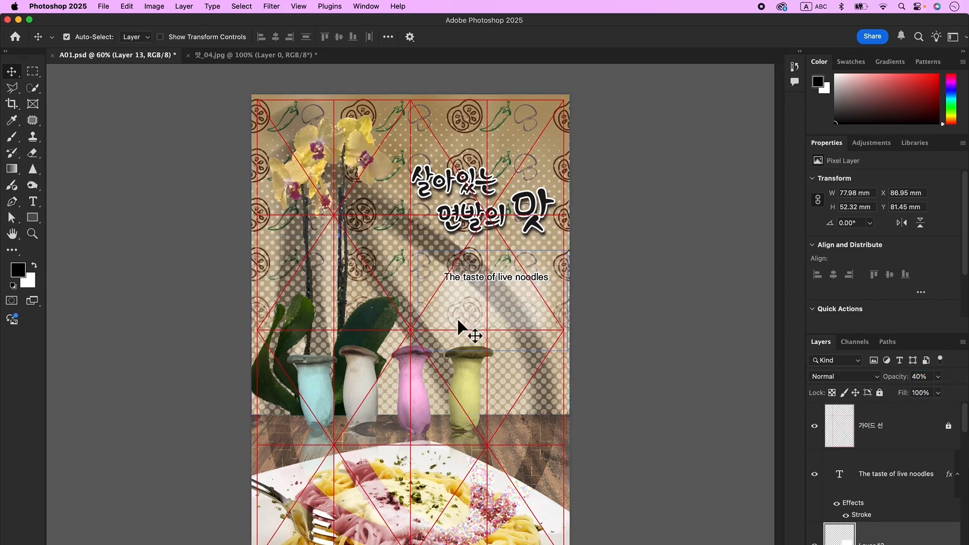
# Step: Add a new layer above the English text and set the Pen tool to Shape mode with no fill
pyautogui.click(555, 333)
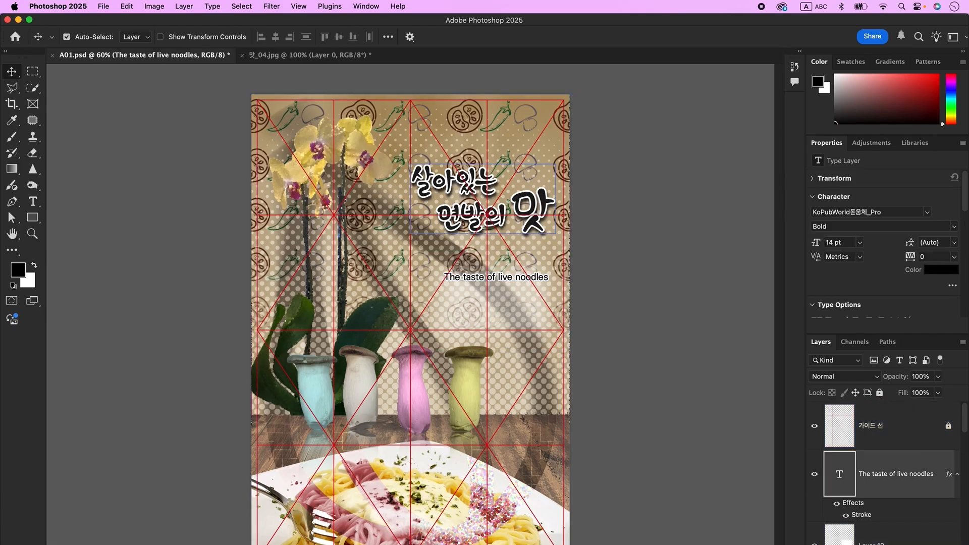
pyautogui.click(931, 544)
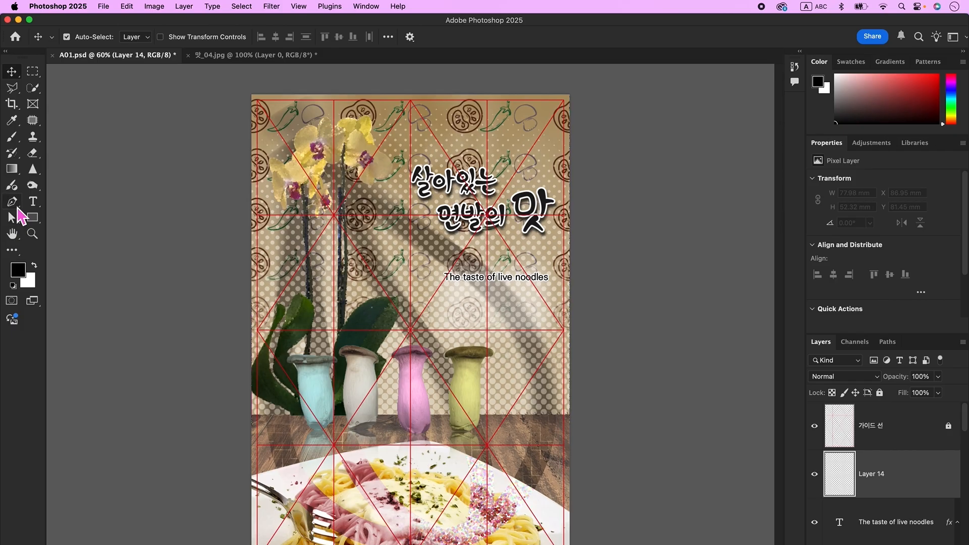
pyautogui.click(15, 204)
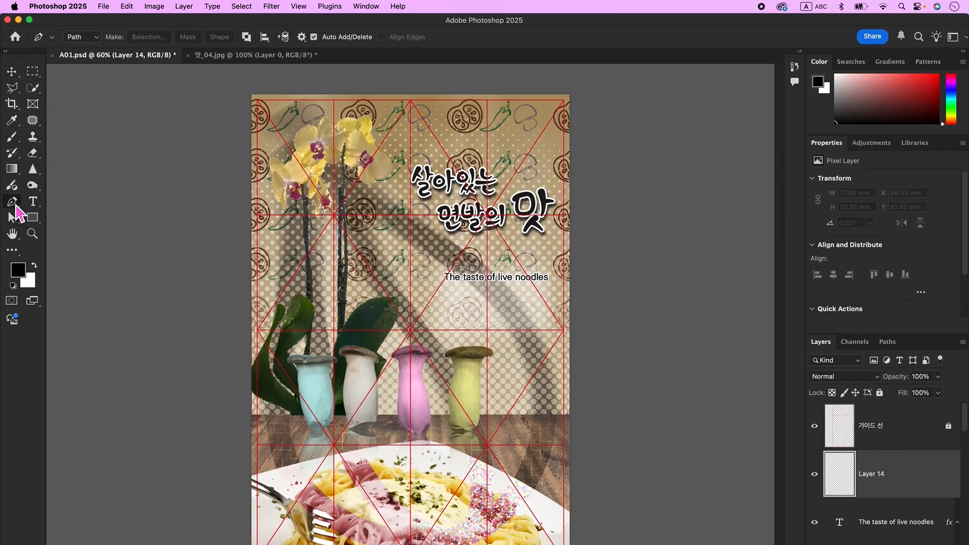
pyautogui.click(80, 36)
pyautogui.click(82, 26)
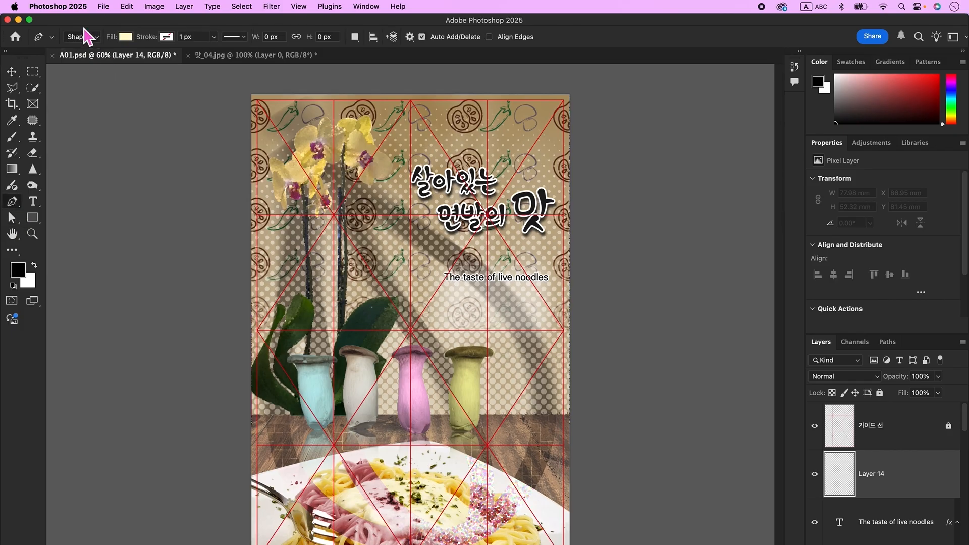
pyautogui.click(125, 37)
pyautogui.click(64, 58)
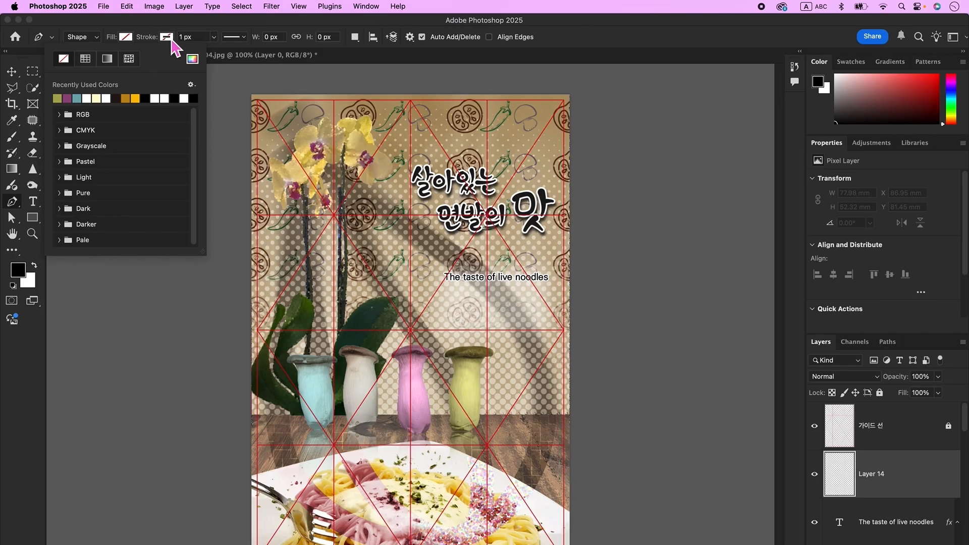
# Step: Draw a horizontal line just above the English text, spanning its width, with an 8 px white (ffffff) stroke
pyautogui.click(166, 36)
pyautogui.click(233, 58)
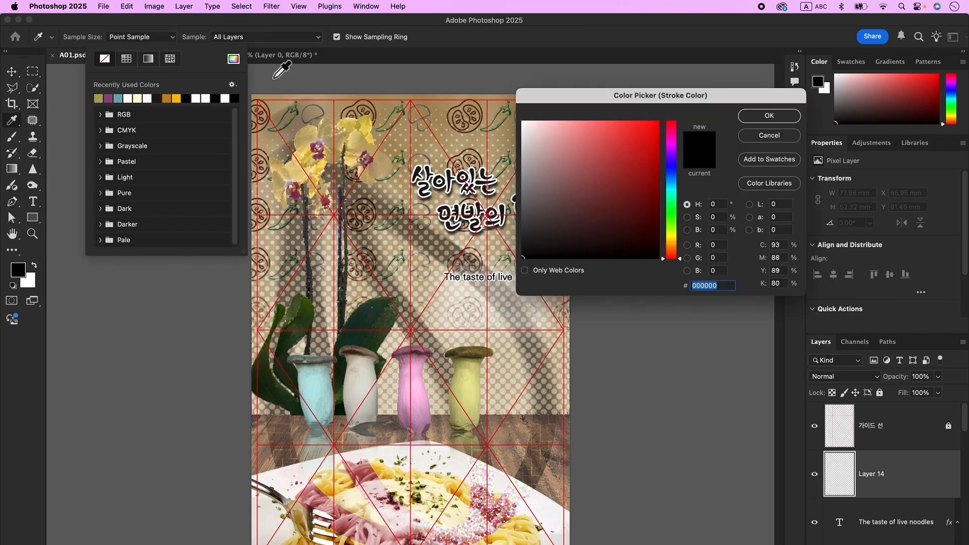
pyautogui.write('ffffff')
pyautogui.press('Return')
pyautogui.click(204, 39)
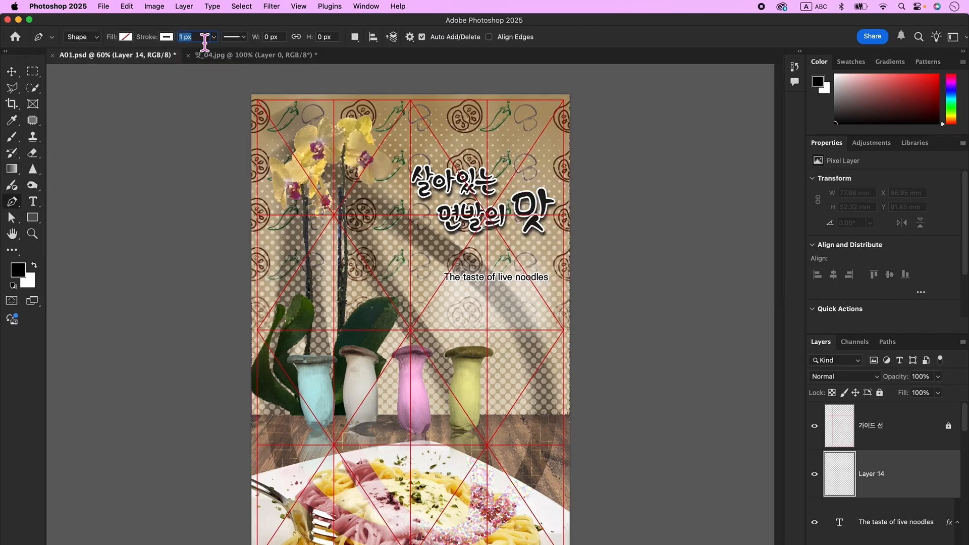
pyautogui.write('8')
pyautogui.click(444, 267)
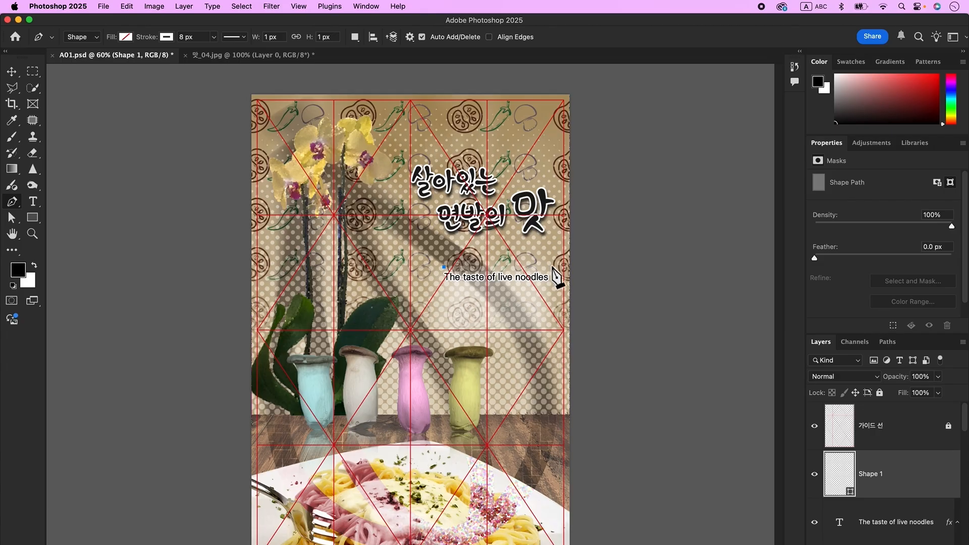
pyautogui.click(549, 267)
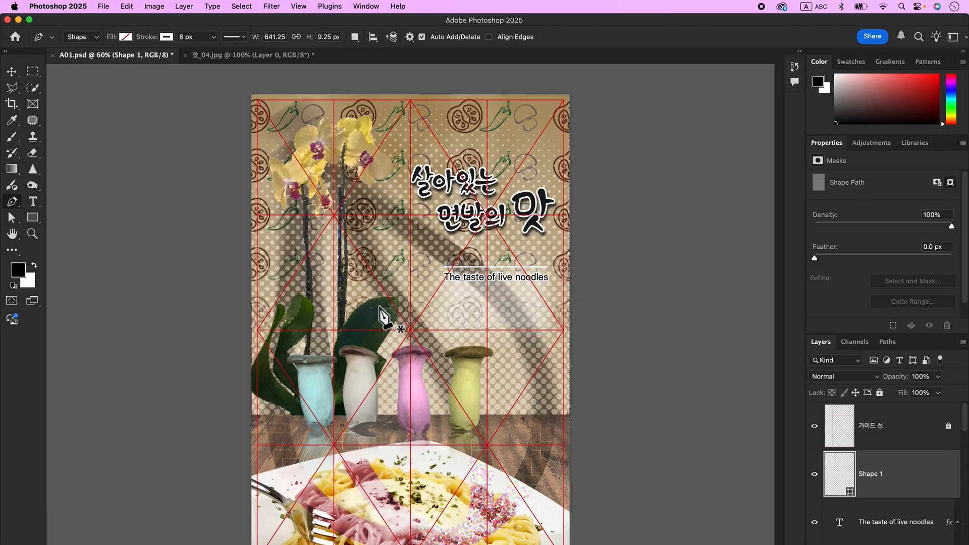
# Step: Duplicate the white line and move the copy straight down to just below the English text
pyautogui.click(11, 71)
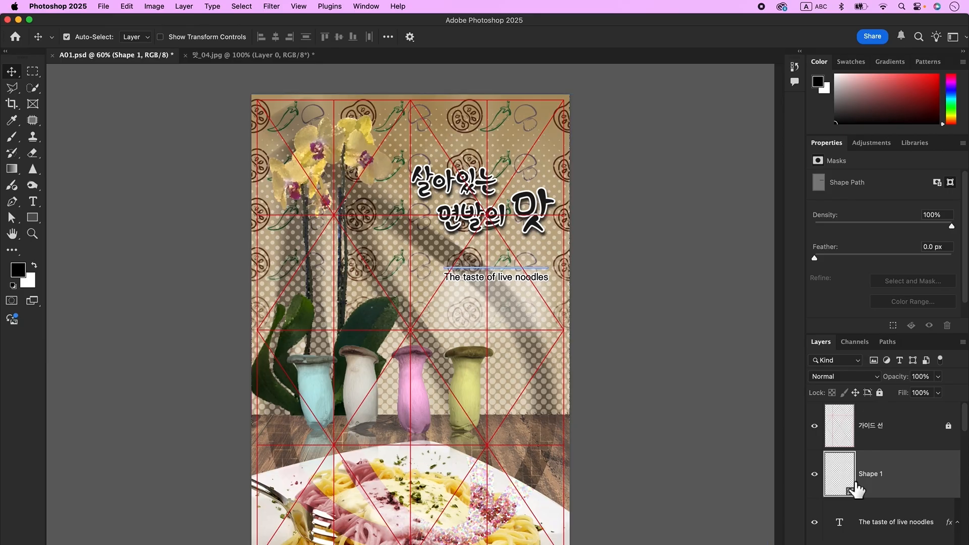
pyautogui.press('super+j')
pyautogui.moveTo(856, 459); pyautogui.dragTo(885, 459)
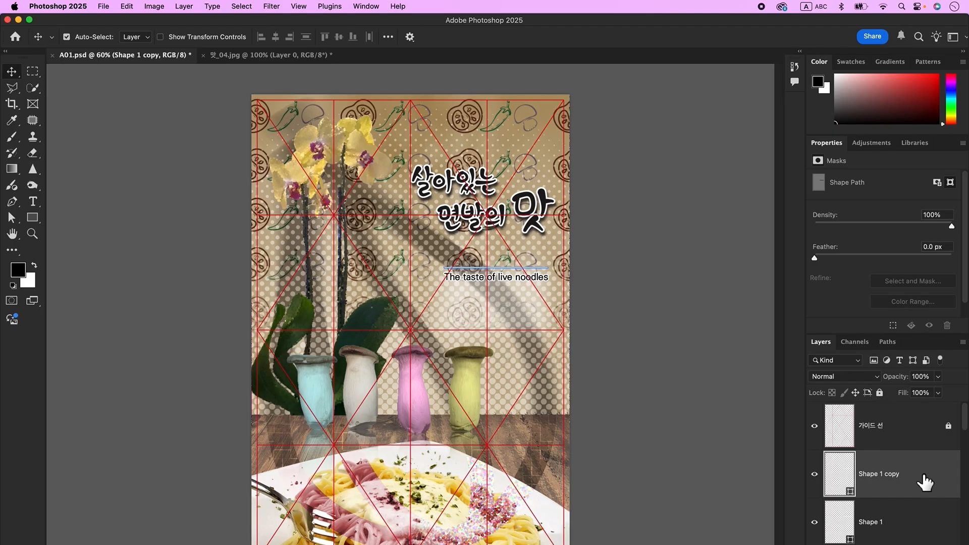
pyautogui.hotkey('shift', 'Down')
pyautogui.hotkey('shift', 'Down')
pyautogui.hotkey('shift', 'Down')
pyautogui.hotkey('shift', 'Down')
pyautogui.hotkey('shift', 'Down')
pyautogui.hotkey('shift', 'Down')
pyautogui.hotkey('shift', 'Down')
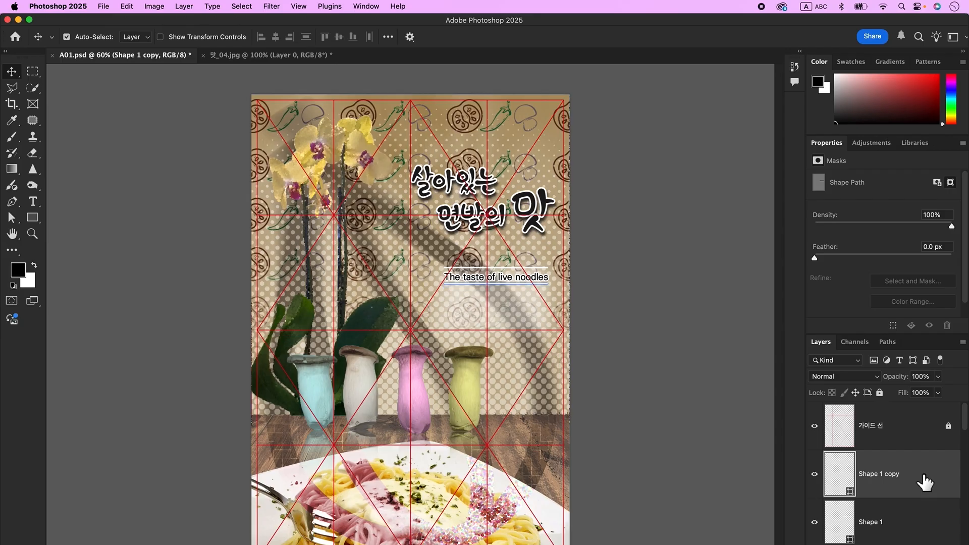
pyautogui.click(586, 299)
pyautogui.press('super+z')
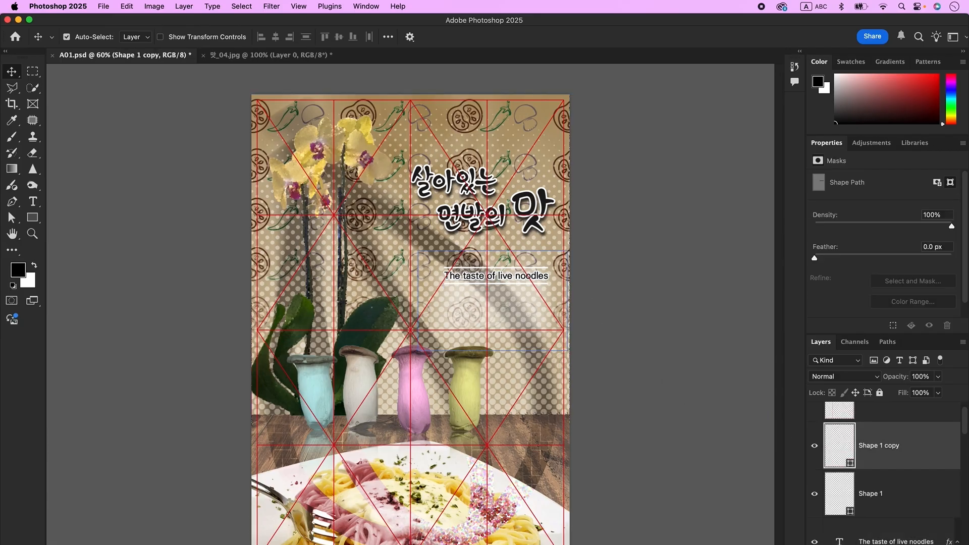
# Step: Start a text on a new layer below the two lines and insert a ▶ symbol from the character viewer
pyautogui.press('super+alt+shift+n')
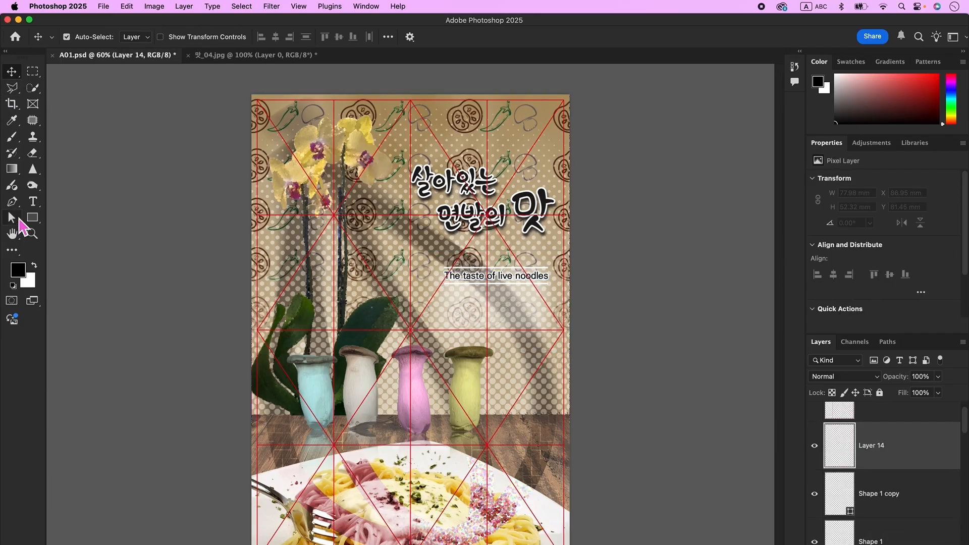
pyautogui.press('t')
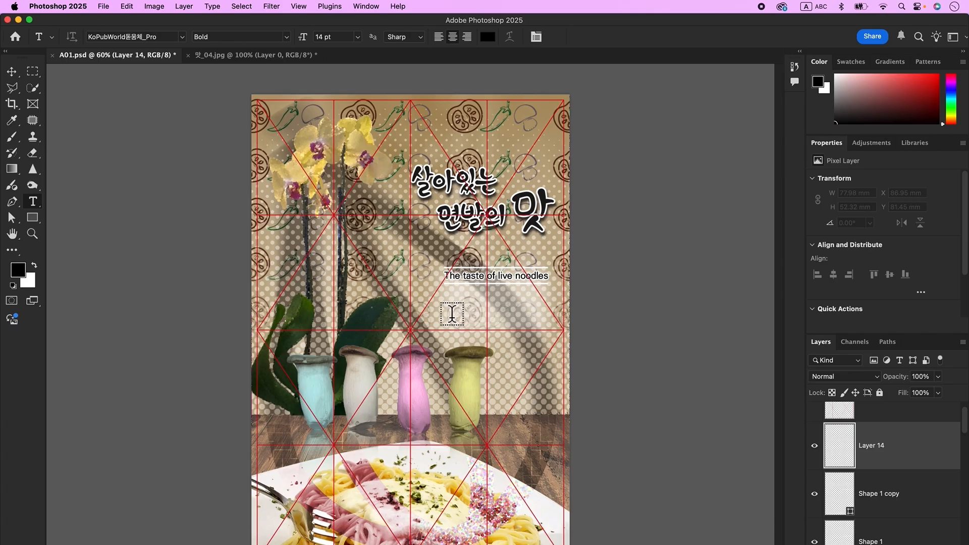
pyautogui.click(452, 313)
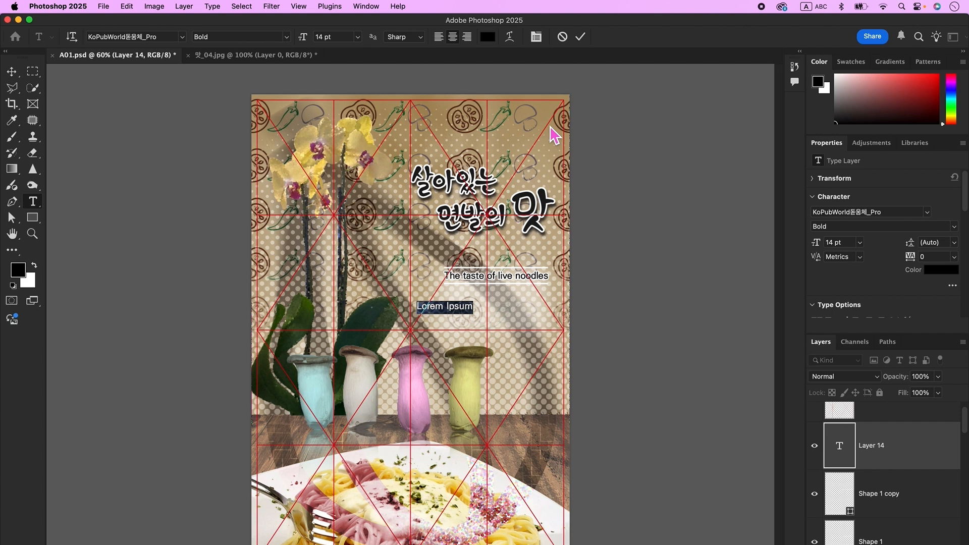
pyautogui.click(820, 6)
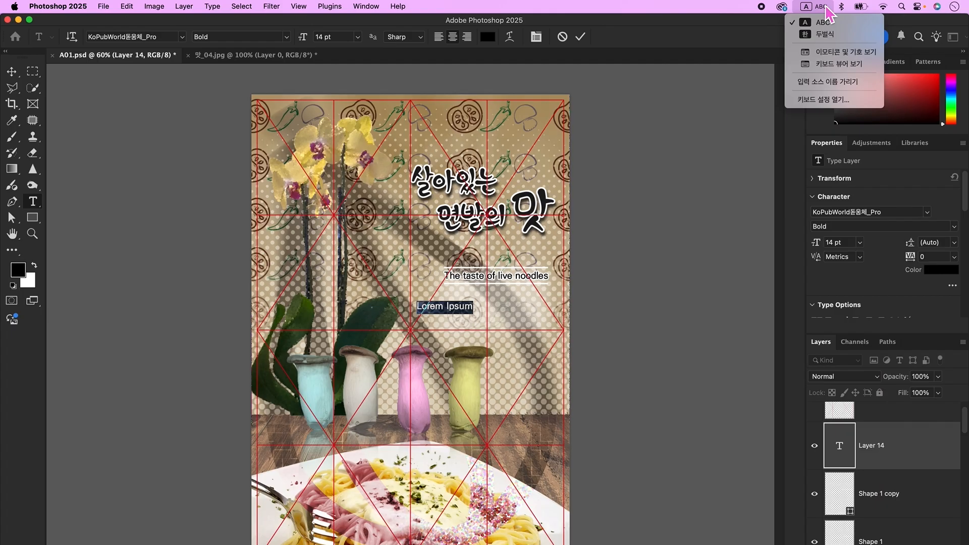
pyautogui.click(836, 56)
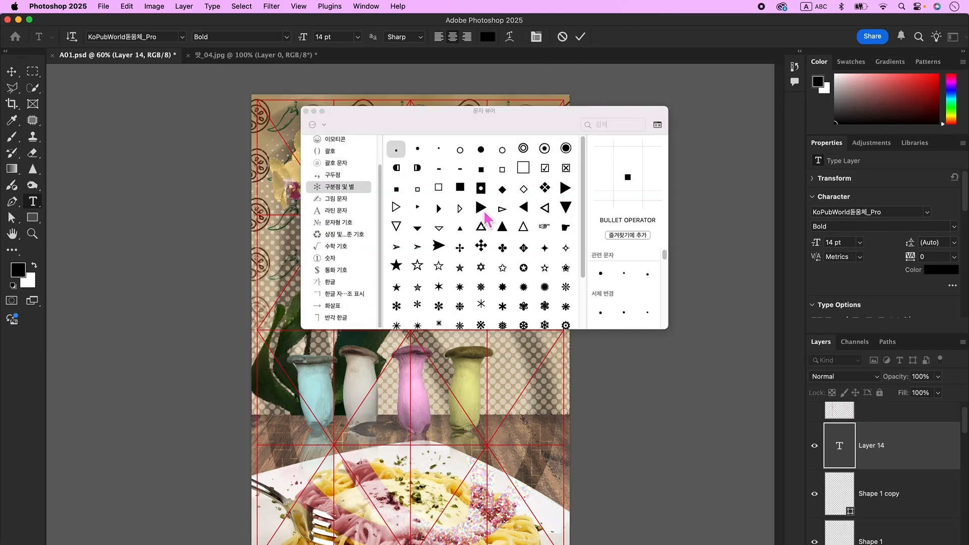
pyautogui.doubleClick(483, 209)
# Step: Enter "쫄깃쫄깃 칼국수 우동", "면의 쫄깃쫄깃 씹히는 맛과", "영양을 가득 담은", "부재료들의 환상적인 조화" after the symbol on four lines and left-align the text
pyautogui.press('BackSpace')
pyautogui.press('BackSpace')
pyautogui.hotkey('ctrl', 'space')
pyautogui.write('쫄깃쫄깃')
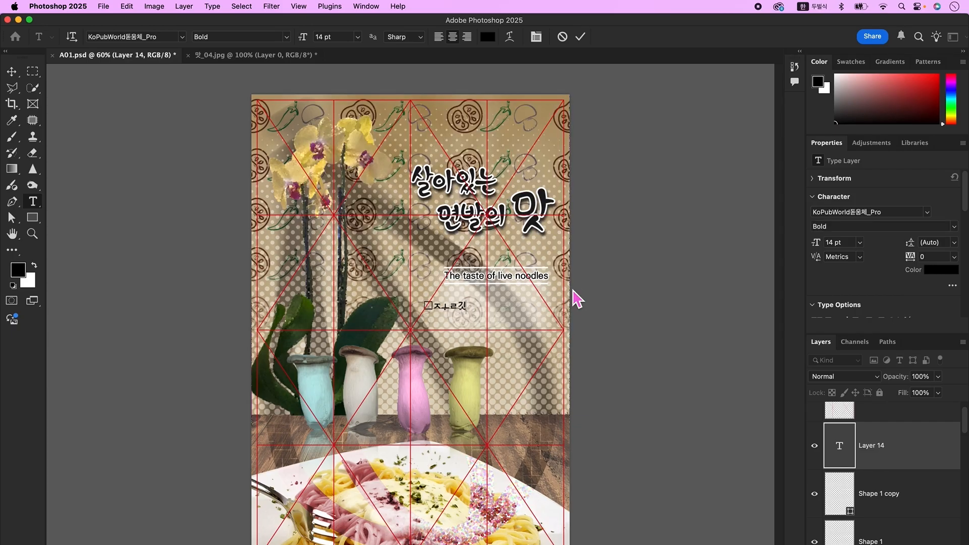
pyautogui.write(',칼국수 우동면의 쫄깃')
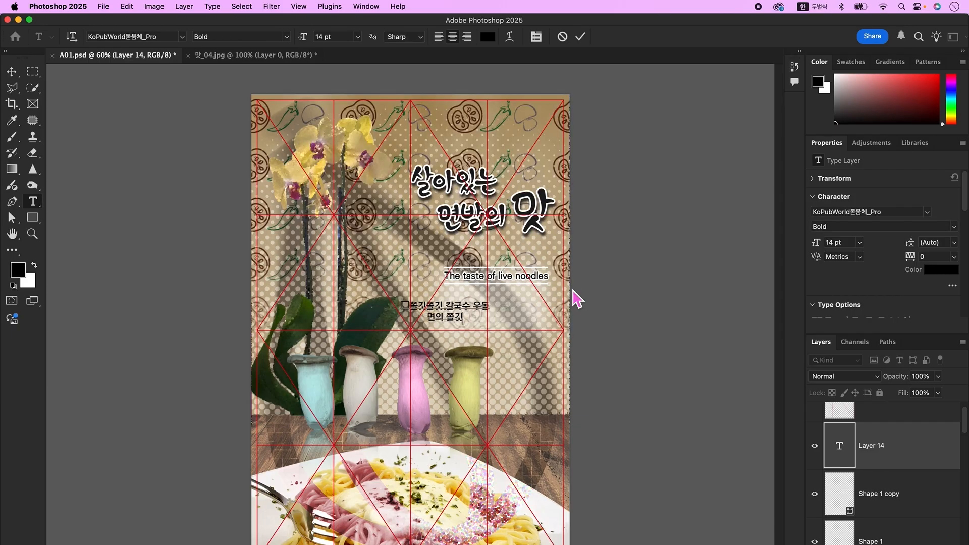
pyautogui.write('쫄깃 씹히는 맛과 여양을 가득 담은 부재료들의 환상적인 조화')
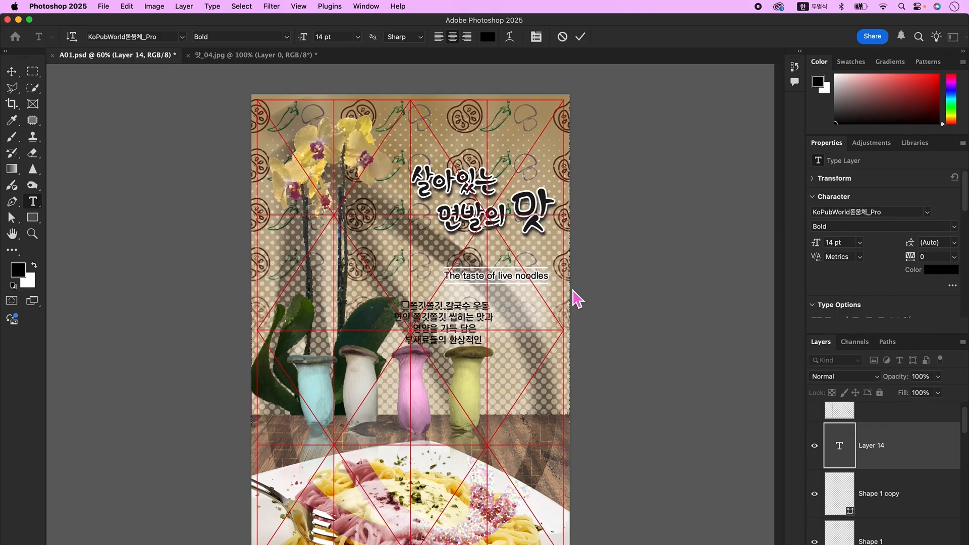
pyautogui.press('super+a')
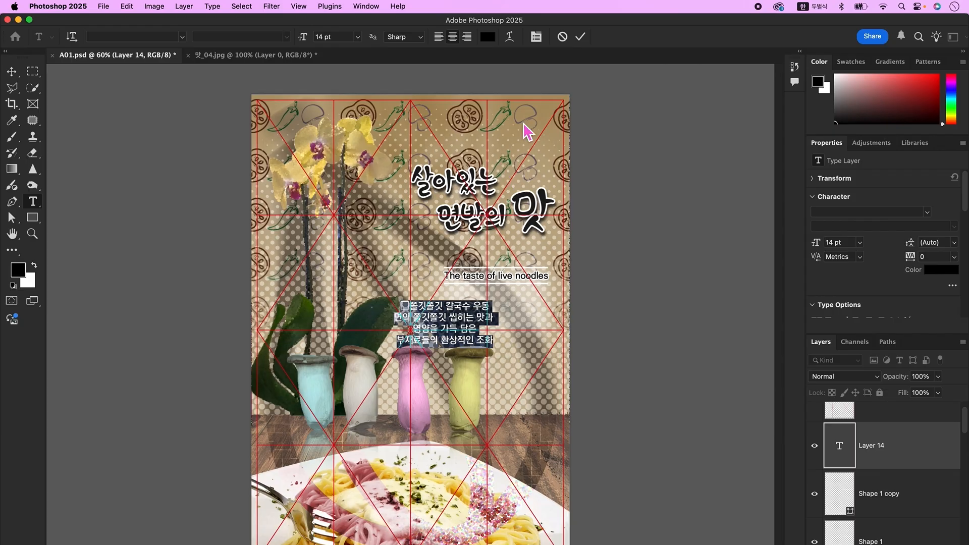
pyautogui.click(439, 37)
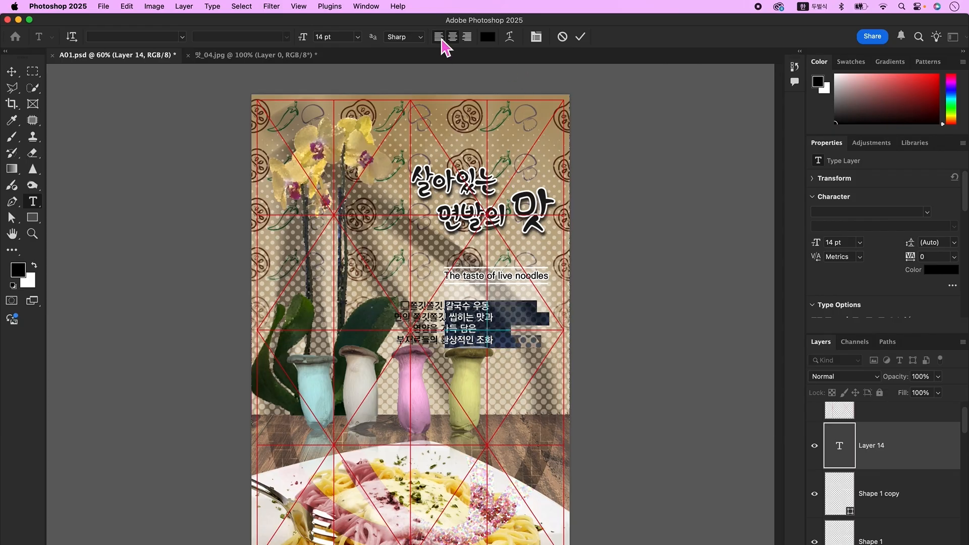
pyautogui.press('super+Return')
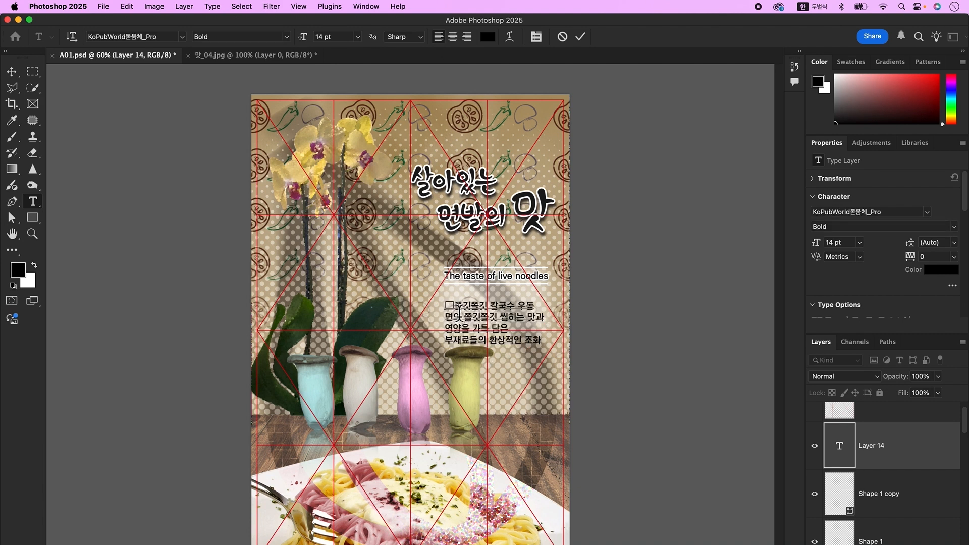
# Step: Set the bullet symbol's font to 조선궁서체 Regular and copy the ▶ to the start of the second line
pyautogui.moveTo(456, 309); pyautogui.dragTo(447, 314)
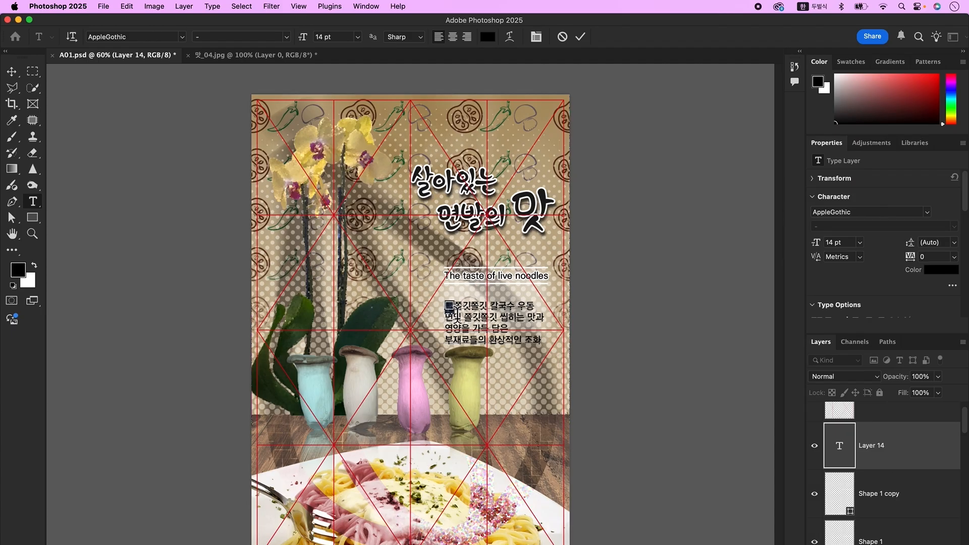
pyautogui.click(926, 213)
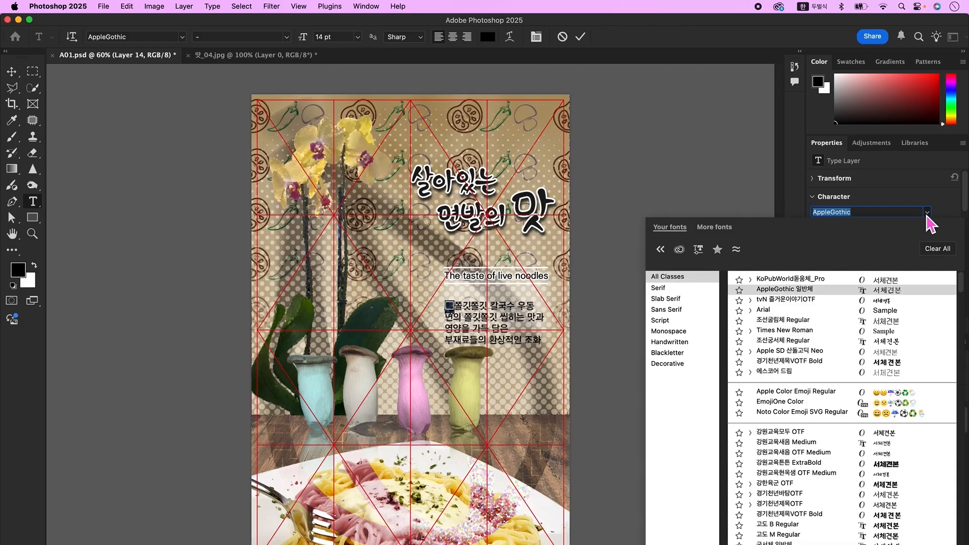
pyautogui.click(801, 341)
pyautogui.press('super+c')
pyautogui.click(445, 317)
pyautogui.press('super+v')
pyautogui.click(446, 329)
# Step: Set the size of the whole bulleted body text to 12 pt
pyautogui.press('super+a')
pyautogui.click(835, 243)
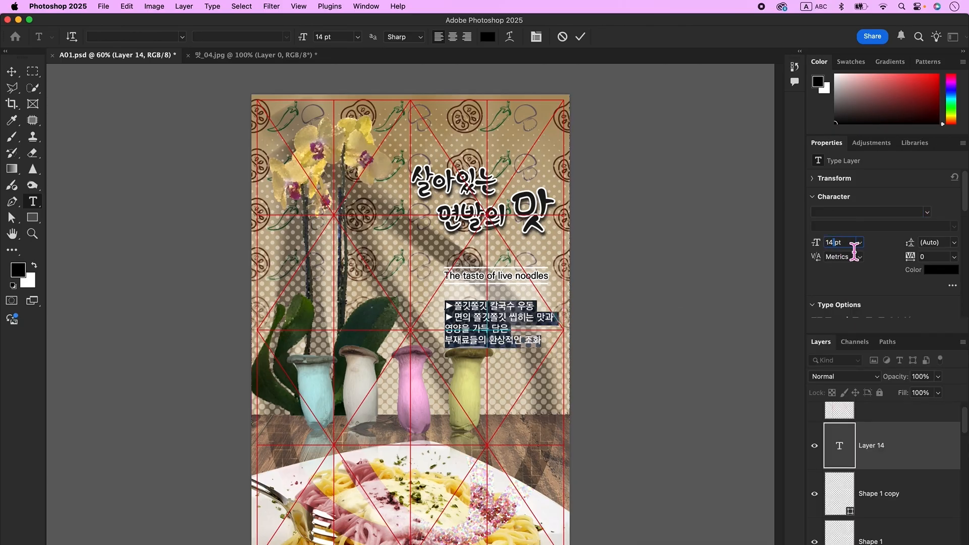
pyautogui.write('12')
pyautogui.press('Return')
# Step: Indent the last two body text lines to line up with the bulleted words, tightening the kerning to -120
pyautogui.click(495, 325)
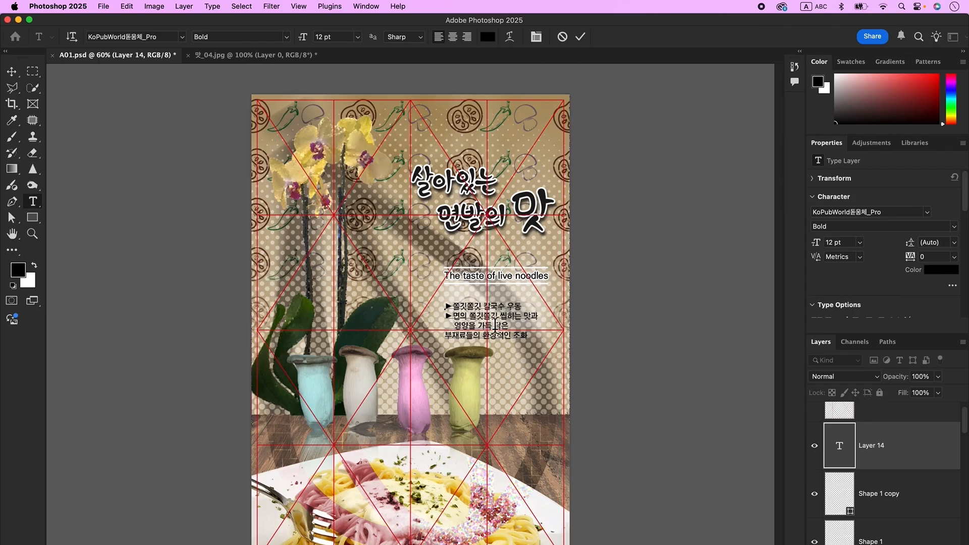
pyautogui.hotkey('alt', 'Left')
pyautogui.press('Up')
pyautogui.hotkey('alt', 'Left')
pyautogui.hotkey('alt', 'Left')
pyautogui.hotkey('alt', 'Left')
pyautogui.hotkey('alt', 'Left')
pyautogui.hotkey('alt', 'Left')
pyautogui.hotkey('alt', 'Left')
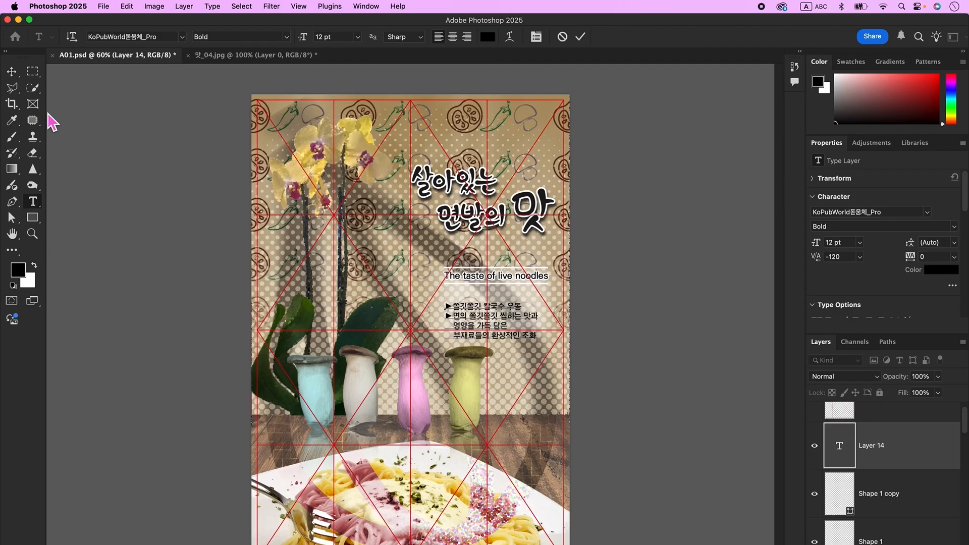
# Step: Move the bulleted body text slightly up, closer beneath the lined English text
pyautogui.click(12, 72)
pyautogui.click(150, 273)
pyautogui.moveTo(472, 309)
pyautogui.mouseDown()
pyautogui.moveTo(474, 298)
pyautogui.moveTo(474, 308)
pyautogui.mouseUp()
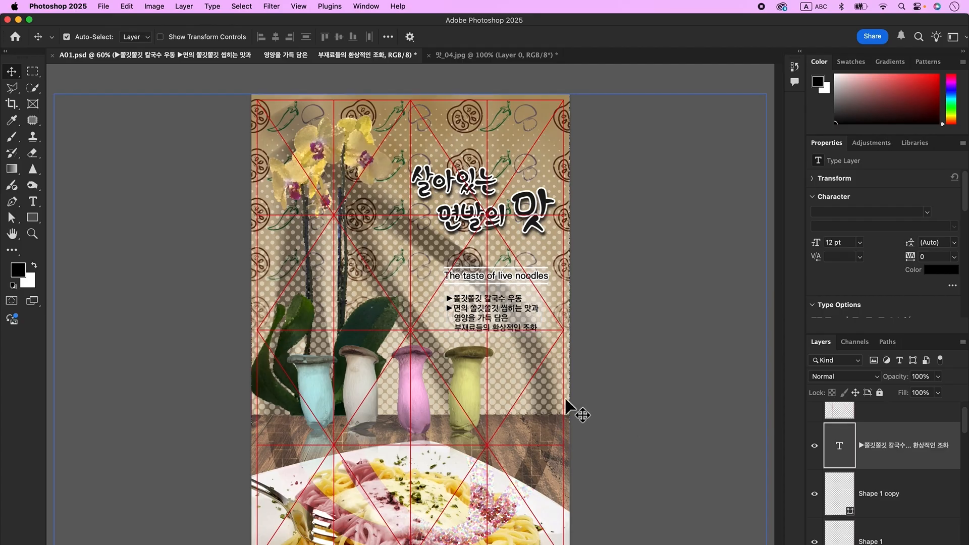
# Step: Switch to Illustrator and copy the orange flower group near the lower part of the A01.ai artboard
pyautogui.press('super+Tab')
pyautogui.click(749, 344)
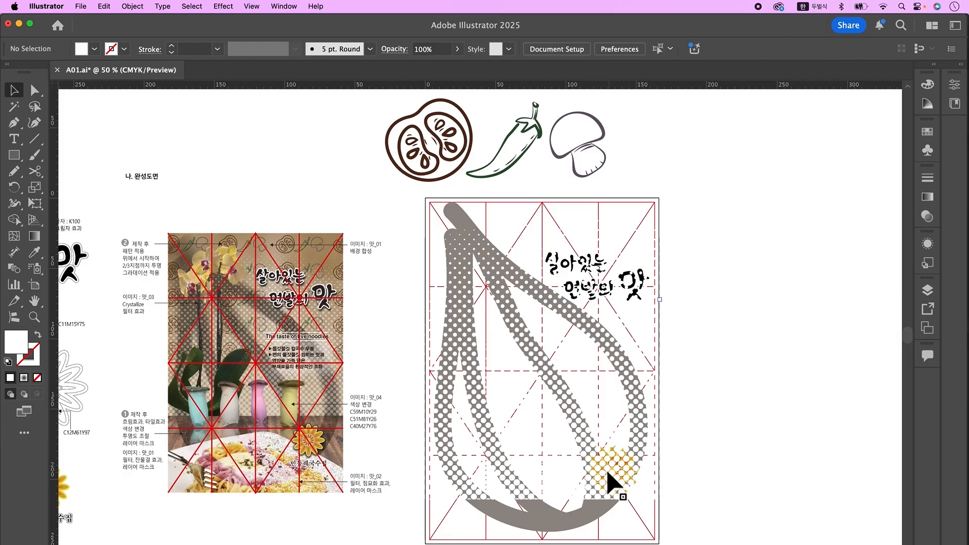
pyautogui.click(567, 464)
pyautogui.click(607, 475)
pyautogui.click(608, 476)
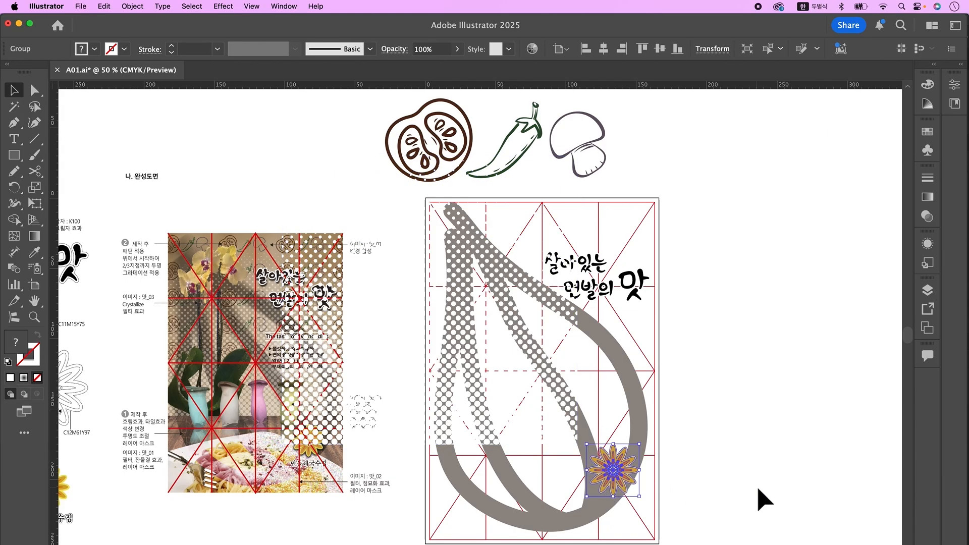
pyautogui.press('super+c')
# Step: Return to Photoshop, paste the flower as pixels and move it onto the plate's upper edge, at about X 116 mm, Y 175 mm
pyautogui.press('super+Tab')
pyautogui.press('super+v')
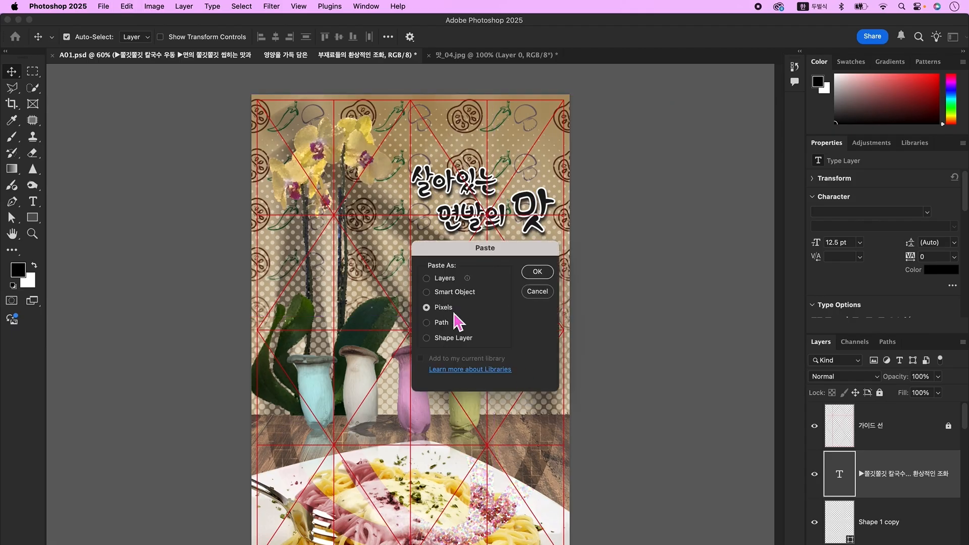
pyautogui.click(537, 273)
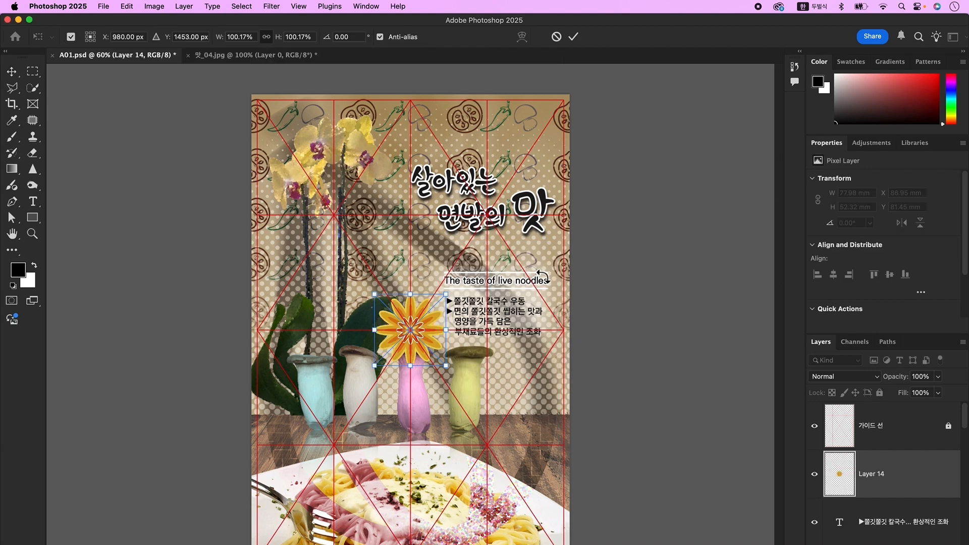
pyautogui.press('Return')
pyautogui.moveTo(433, 333); pyautogui.dragTo(554, 472)
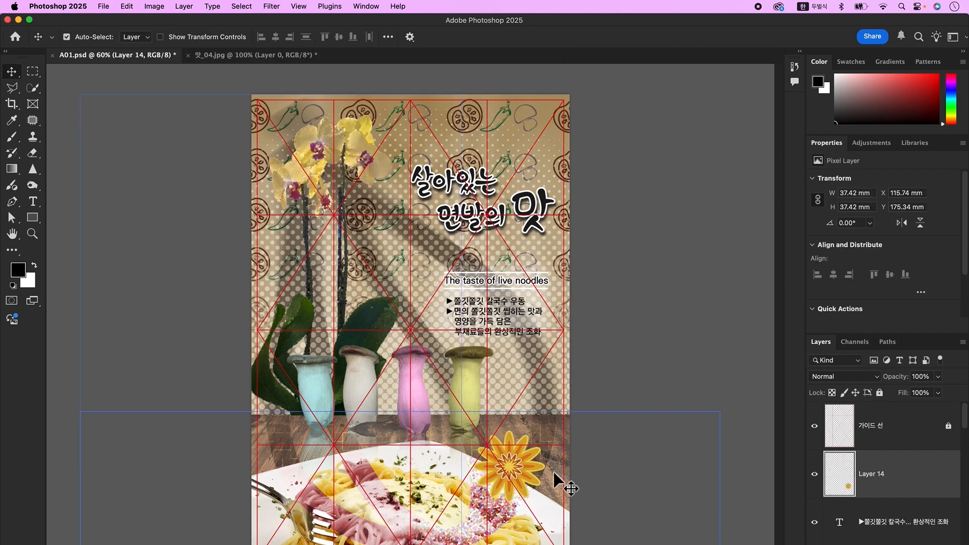
# Step: Give the flower a Multiply drop shadow at 80% opacity, 90° angle, 5 px distance, 30% spread and 30 px size, without global light
pyautogui.doubleClick(926, 481)
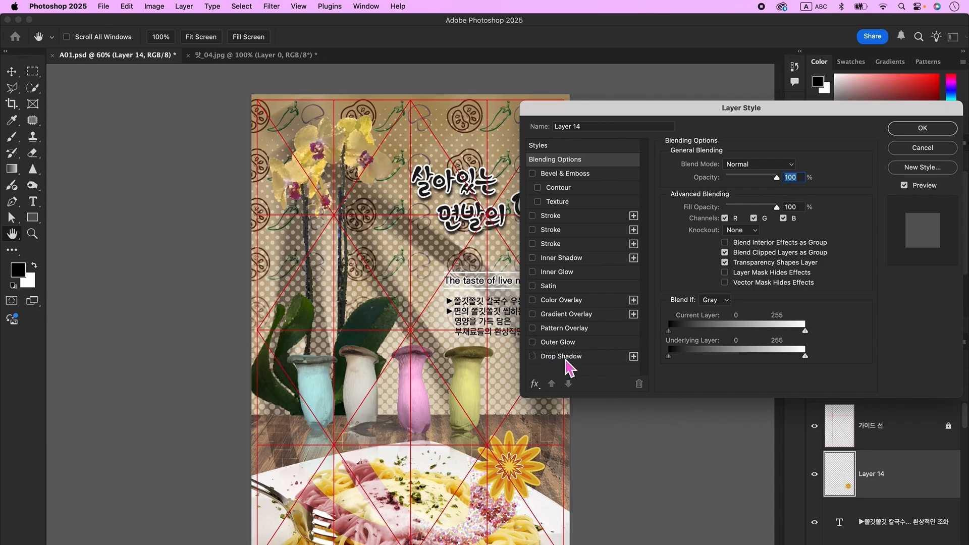
pyautogui.click(565, 356)
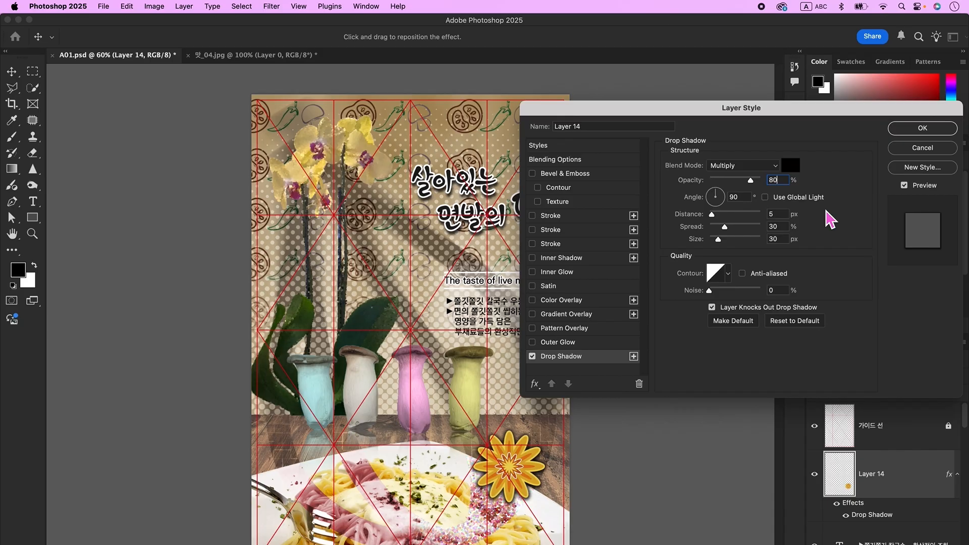
pyautogui.click(942, 131)
# Step: Add the text "민들레국수집" on a new layer above the flower, in KBIZ한마음명조 B at 17 pt
pyautogui.press('super+shift+alt+n')
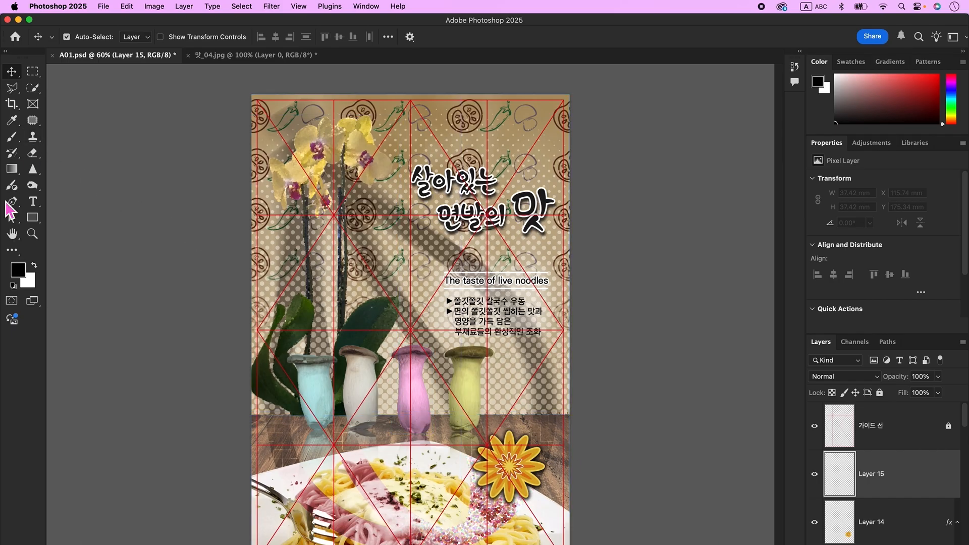
pyautogui.click(33, 202)
pyautogui.click(442, 407)
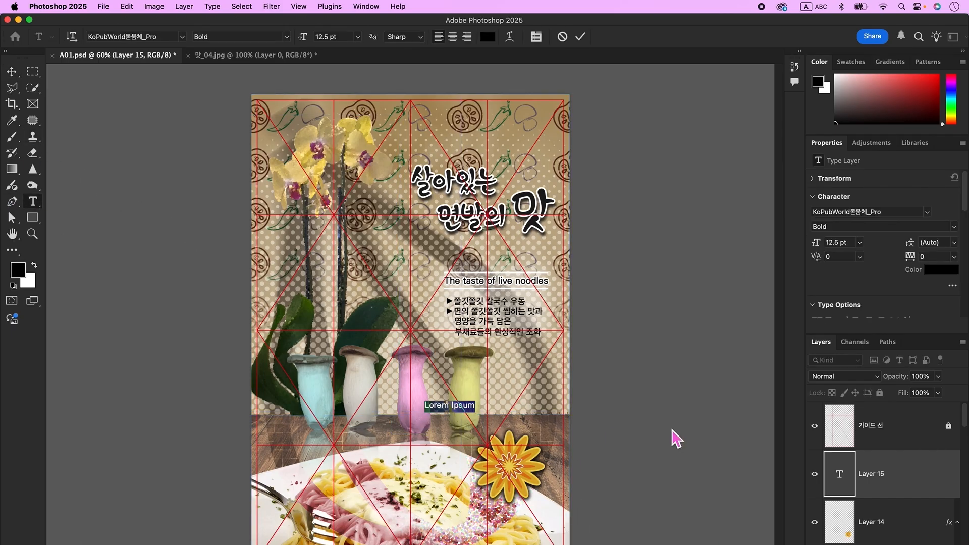
pyautogui.hotkey('ctrl', 'space')
pyautogui.write('민들레국수집')
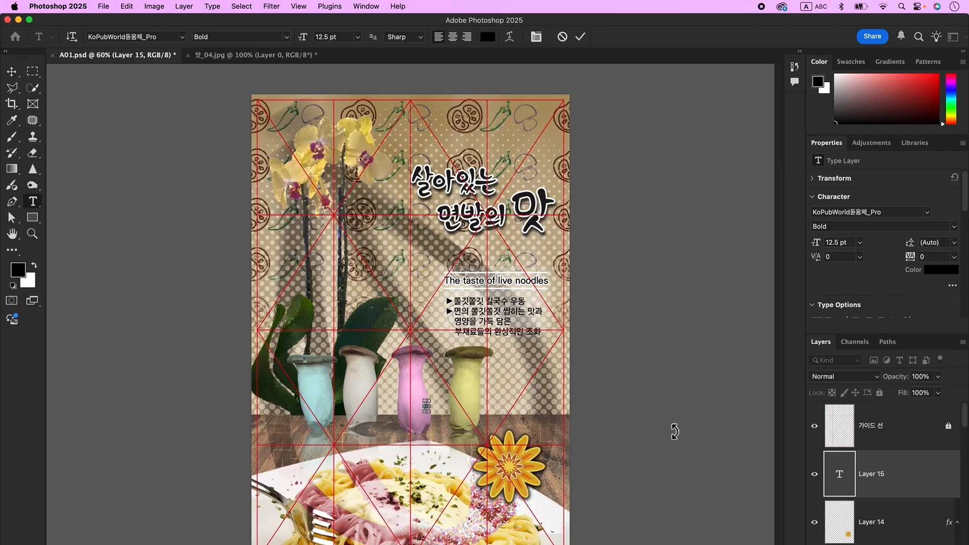
pyautogui.press('super+Return')
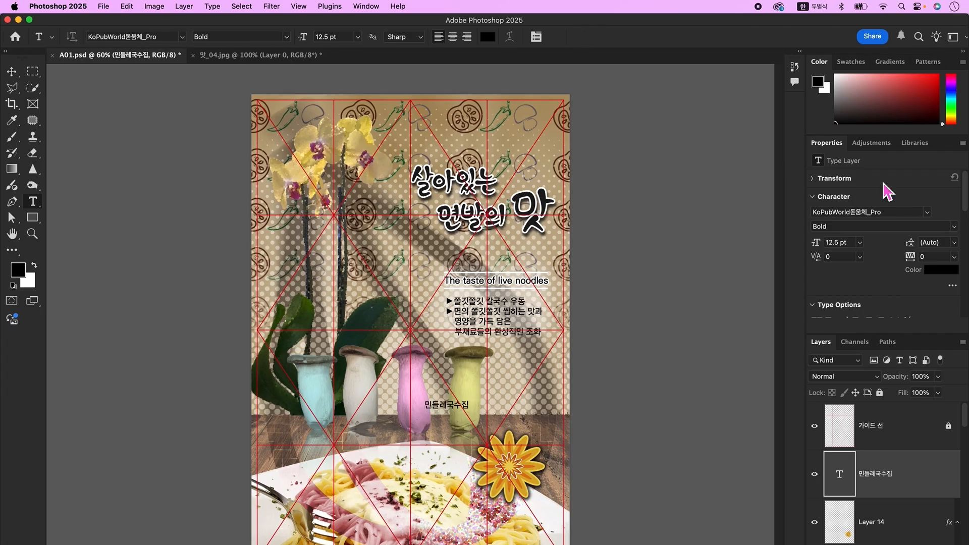
pyautogui.click(927, 212)
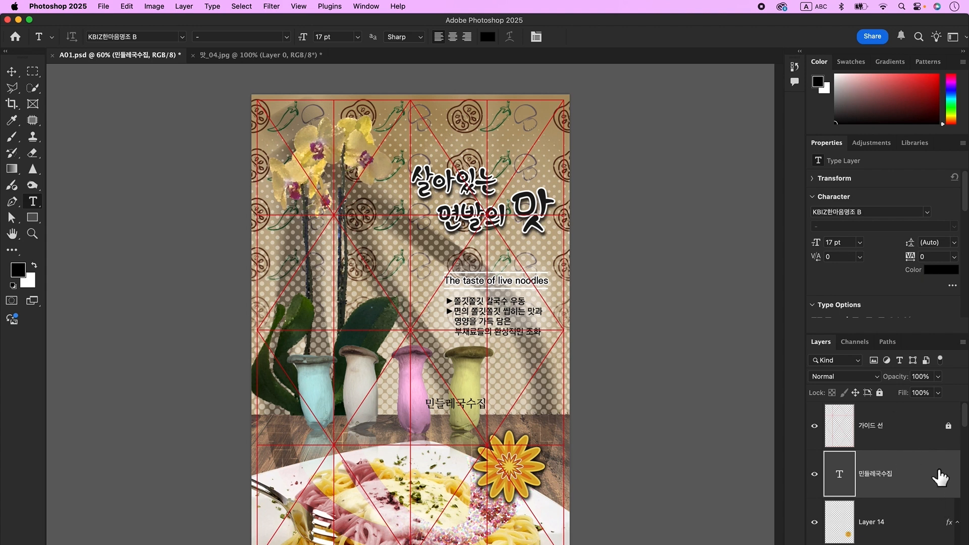
# Step: Give the 민들레국수집 text an 8 px white outside stroke
pyautogui.doubleClick(933, 486)
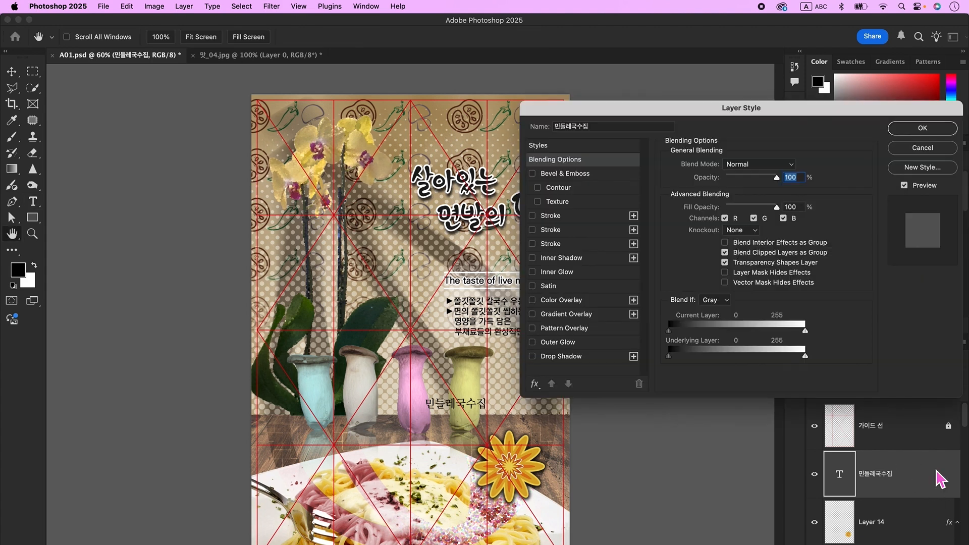
pyautogui.click(563, 222)
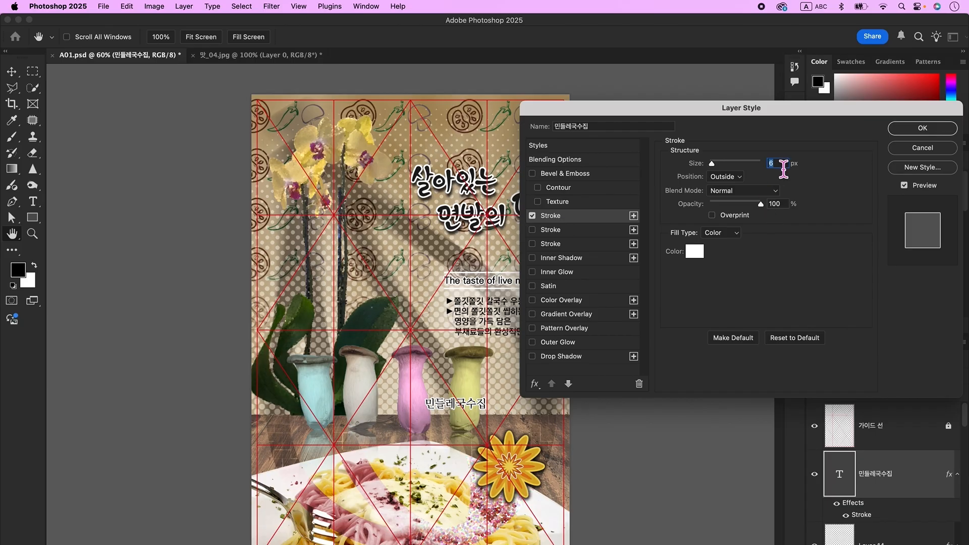
pyautogui.write('8')
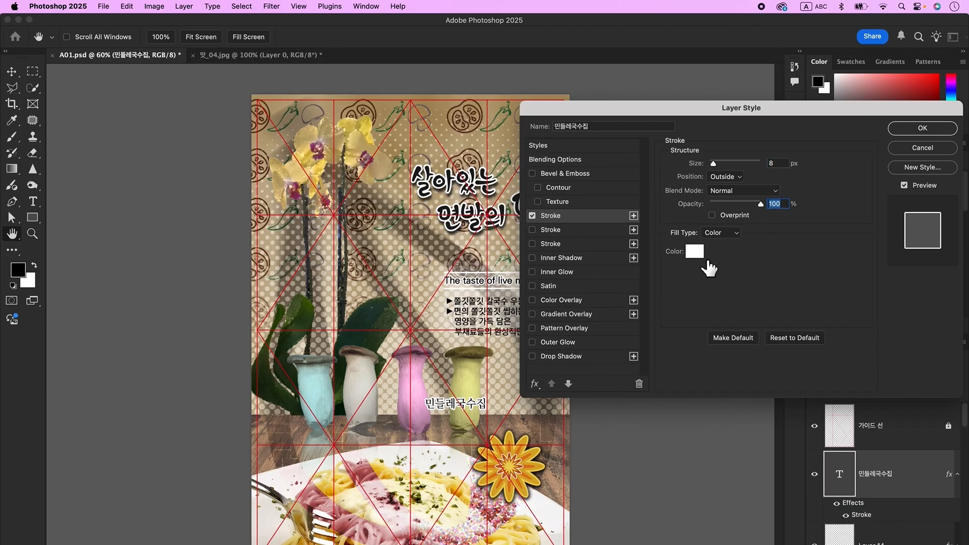
pyautogui.press('Return')
# Step: Move the 민들레국수집 text directly beneath the flower and hide the 가이드 선 guide layer
pyautogui.press('v')
pyautogui.moveTo(455, 414); pyautogui.dragTo(510, 524)
pyautogui.click(828, 412)
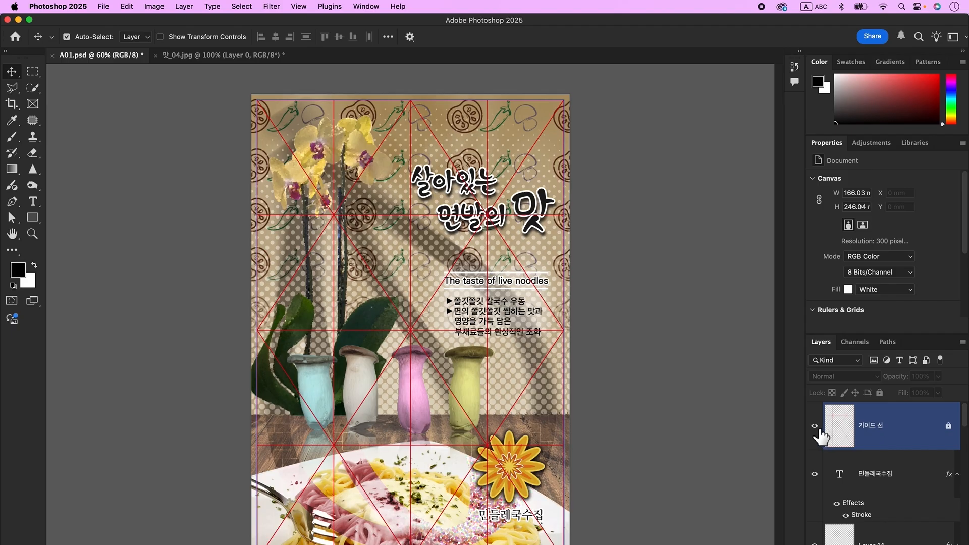
pyautogui.click(814, 426)
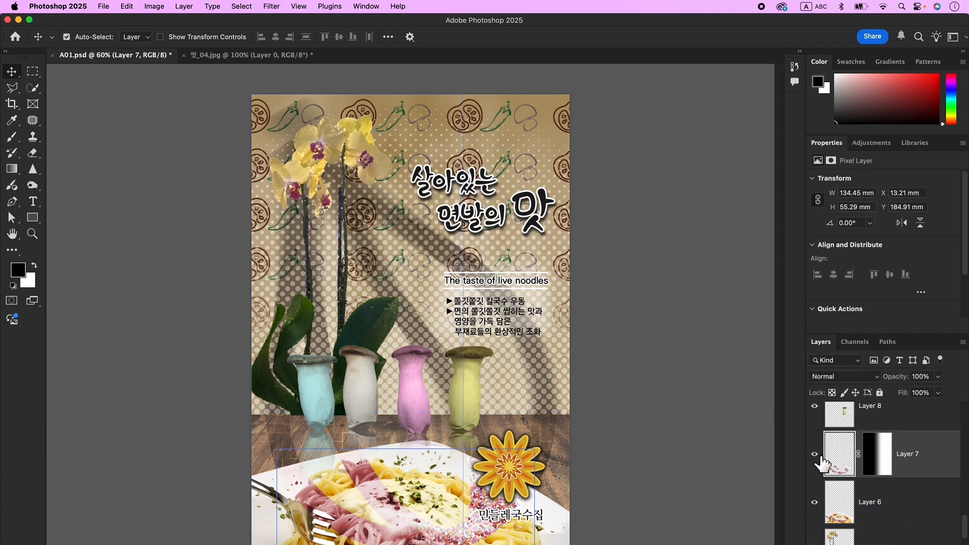
# Step: Compare the plate with and without the masked Layer 7, and remove that layer from above Layer 6
pyautogui.click(816, 454)
pyautogui.click(816, 455)
pyautogui.click(816, 454)
pyautogui.click(816, 455)
pyautogui.click(816, 455)
pyautogui.press('super+e')
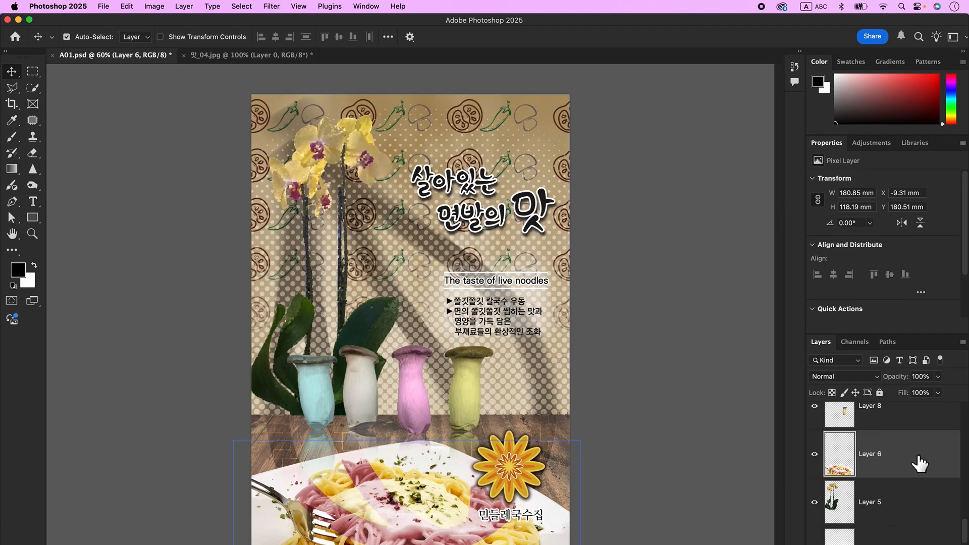
# Step: Duplicate the noodle plate layer, Layer 6, and apply the Pointillize filter to the copy with a cell size of 15
pyautogui.press('super')
pyautogui.press('super+j')
pyautogui.click(272, 6)
pyautogui.moveTo(386, 222)
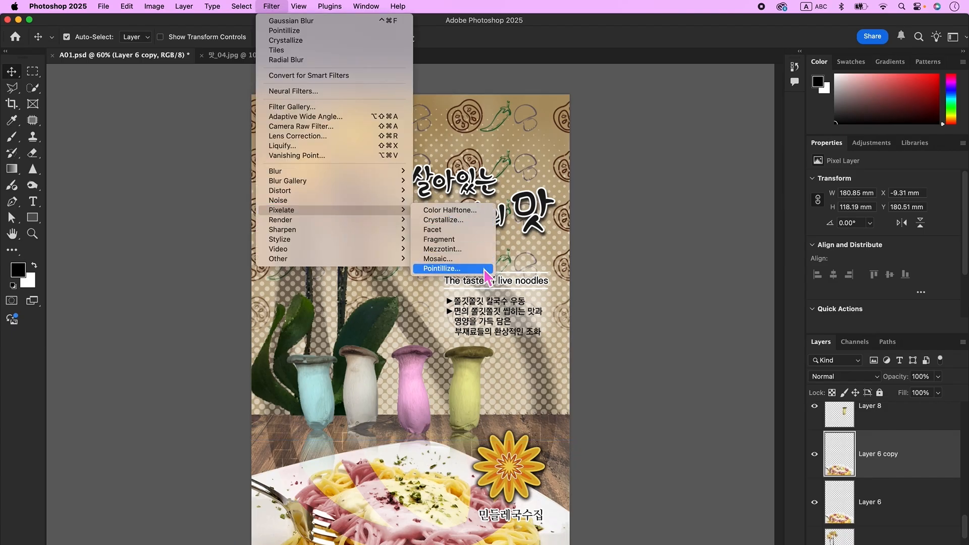
pyautogui.click(485, 270)
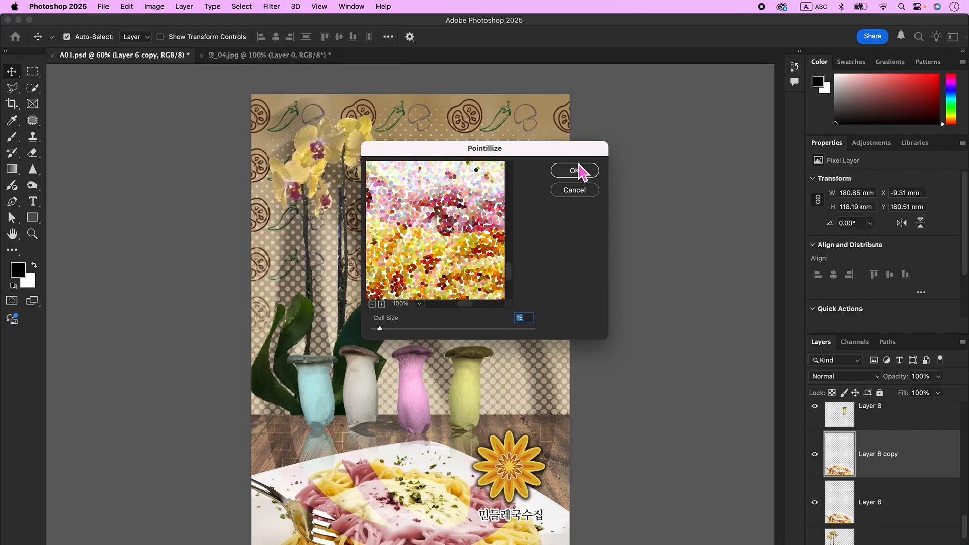
pyautogui.click(575, 170)
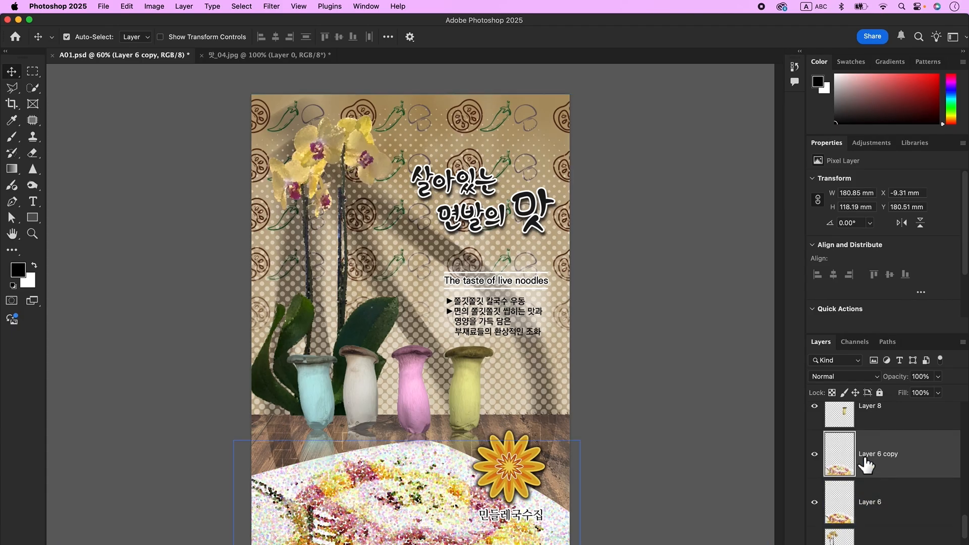
# Step: Mask the pointillized plate copy with a horizontal black-to-white gradient so its dots fade in towards the plate's right side
pyautogui.click(871, 544)
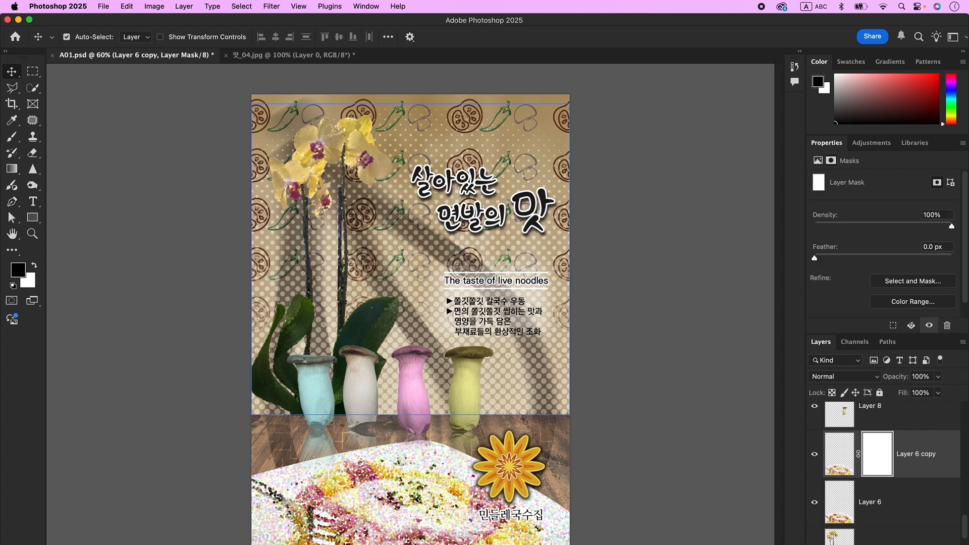
pyautogui.click(12, 169)
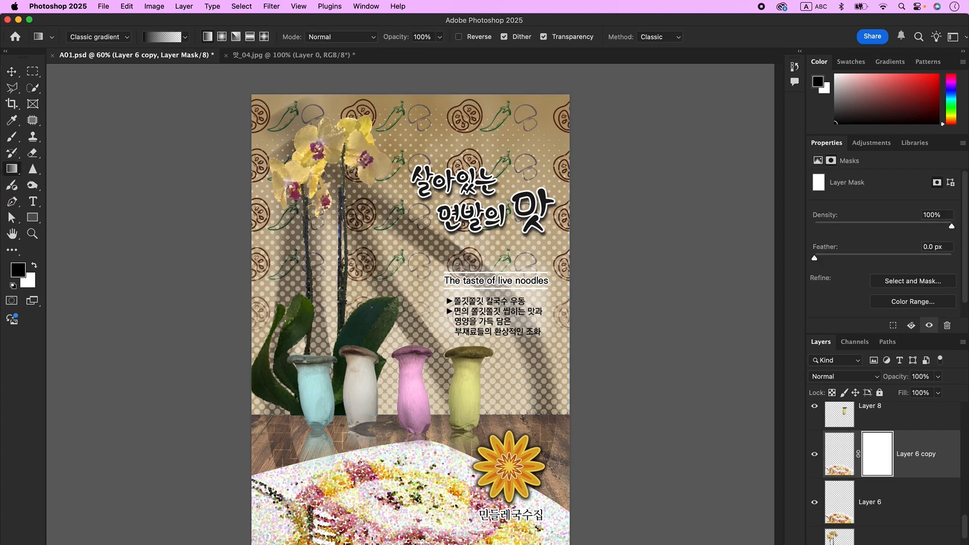
pyautogui.moveTo(347, 519); pyautogui.dragTo(512, 523)
pyautogui.moveTo(391, 527); pyautogui.dragTo(498, 527)
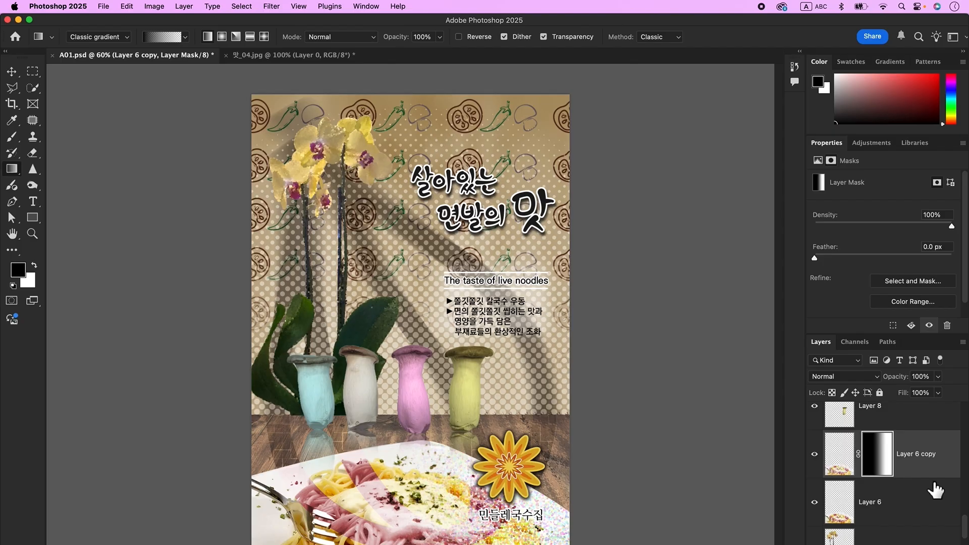
# Step: Save a JPEG copy of the poster as A01.jpg in the A01 folder, with baseline format at Maximum quality 12
pyautogui.click(108, 11)
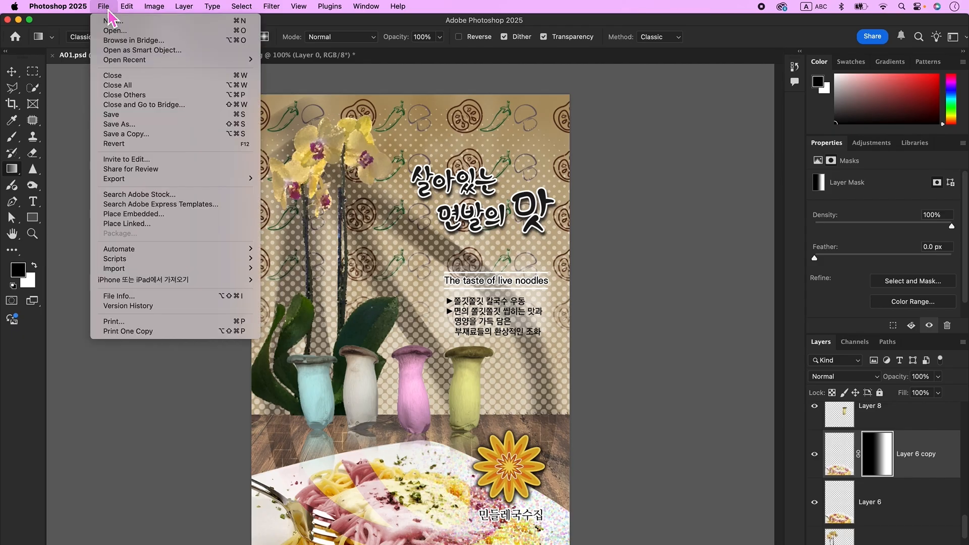
pyautogui.click(135, 133)
pyautogui.click(465, 334)
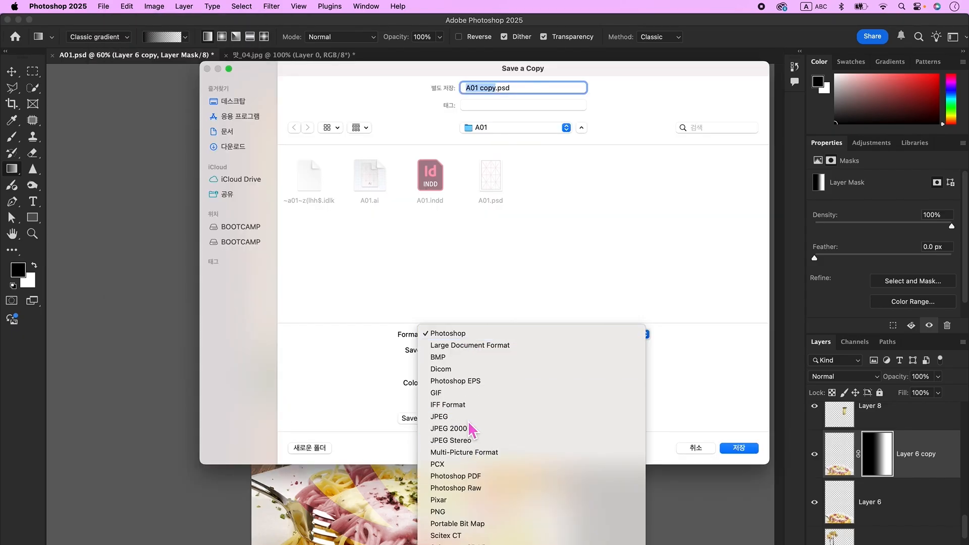
pyautogui.click(443, 416)
pyautogui.click(498, 89)
pyautogui.press('BackSpace')
pyautogui.press('BackSpace')
pyautogui.press('BackSpace')
pyautogui.press('BackSpace')
pyautogui.press('BackSpace')
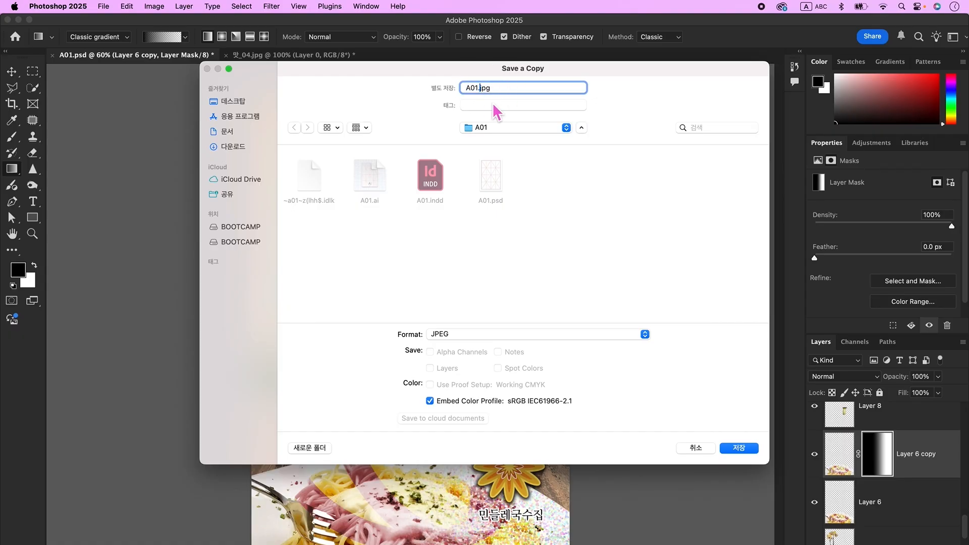
pyautogui.click(519, 90)
pyautogui.click(744, 447)
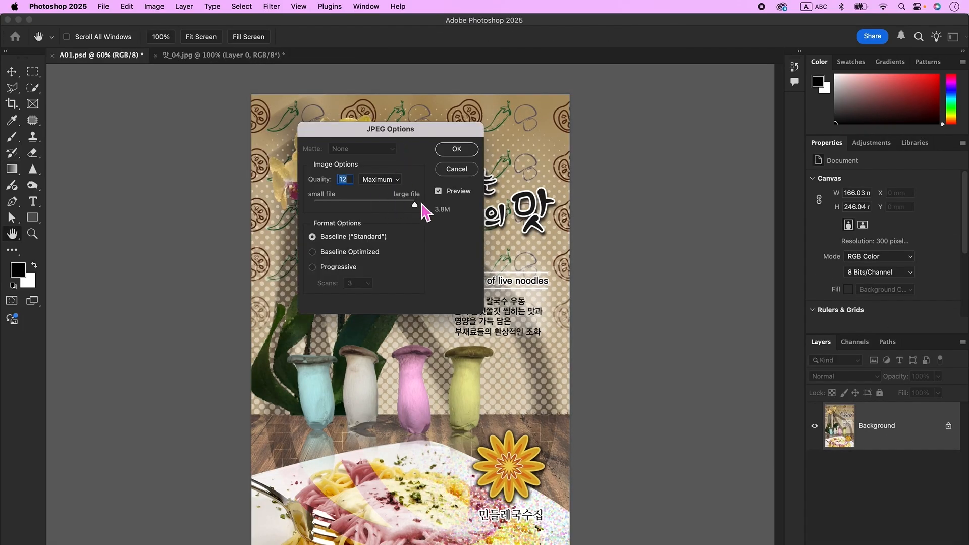
pyautogui.click(462, 153)
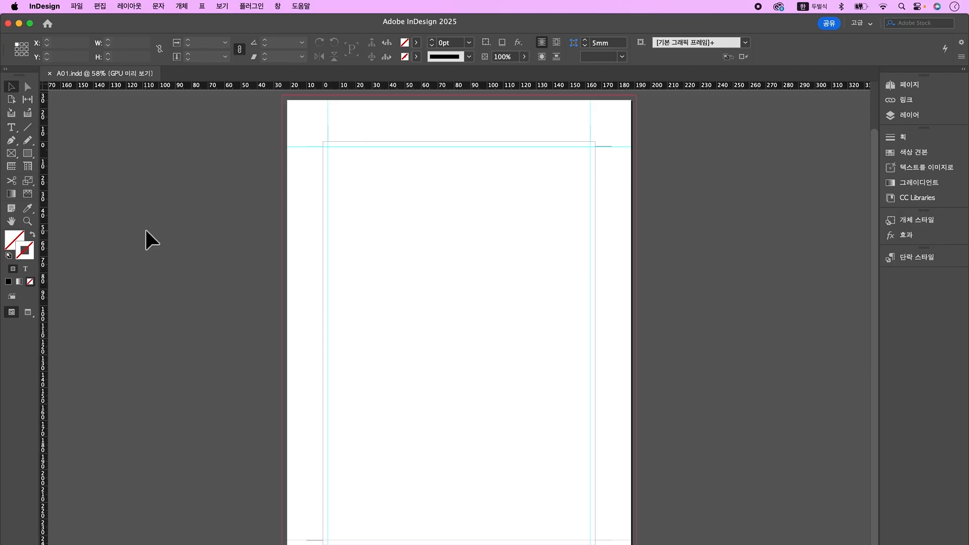
# Step: Switch to InDesign and place A01.jpg in A01.indd at full size, starting from the upper-left corner of the outer guide frame
pyautogui.click(79, 8)
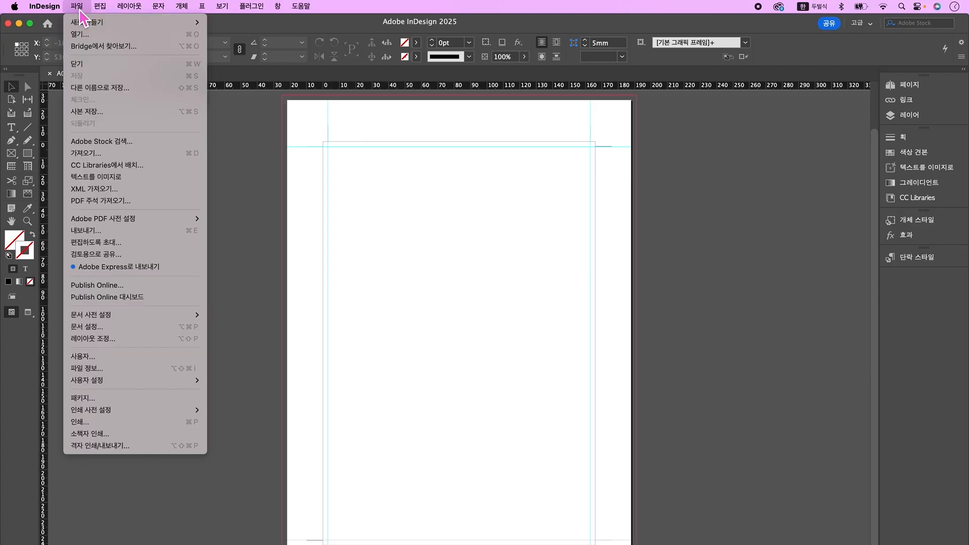
pyautogui.click(104, 153)
pyautogui.click(426, 151)
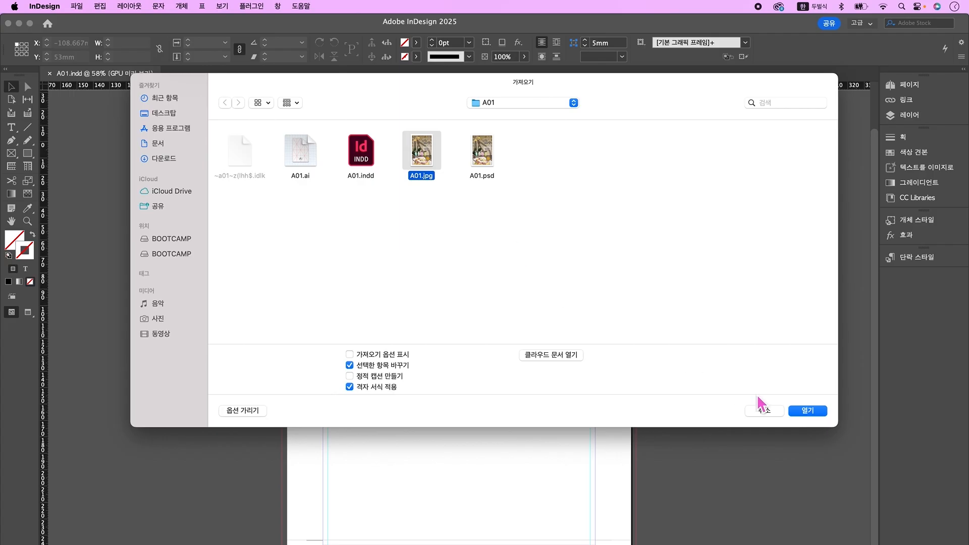
pyautogui.click(810, 410)
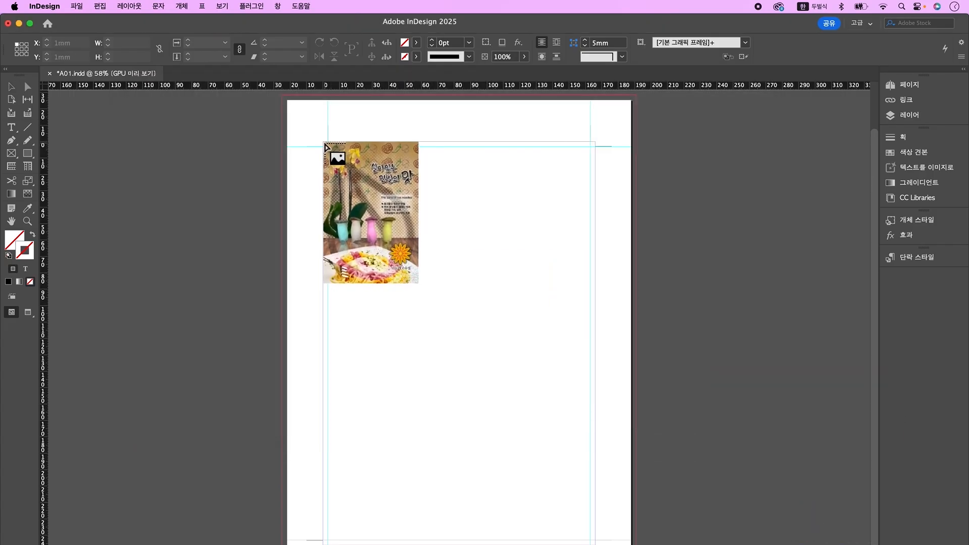
pyautogui.click(325, 146)
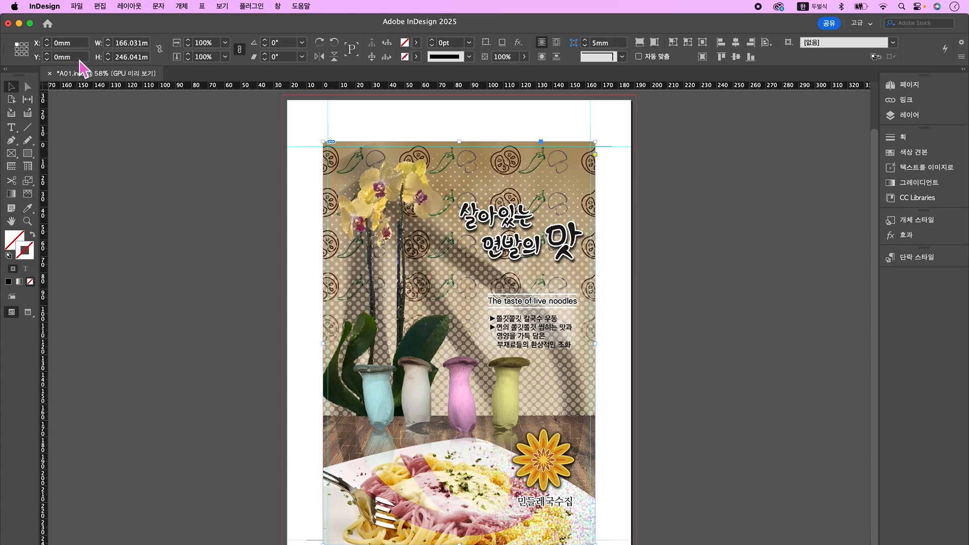
# Step: Set the placed poster frame's width to 166 mm
pyautogui.click(133, 44)
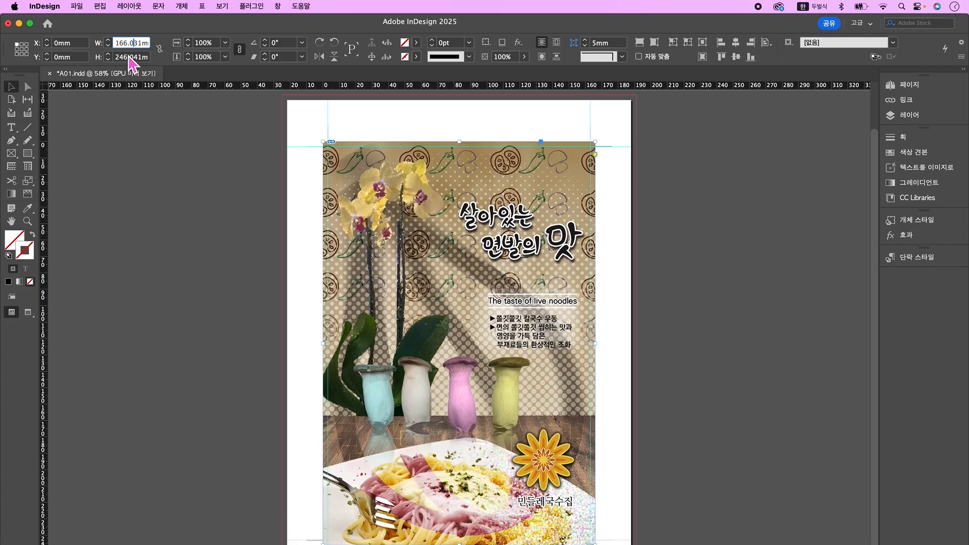
pyautogui.doubleClick(134, 43)
pyautogui.write('166')
pyautogui.press('Return')
# Step: Save the A01.indd document
pyautogui.click(77, 6)
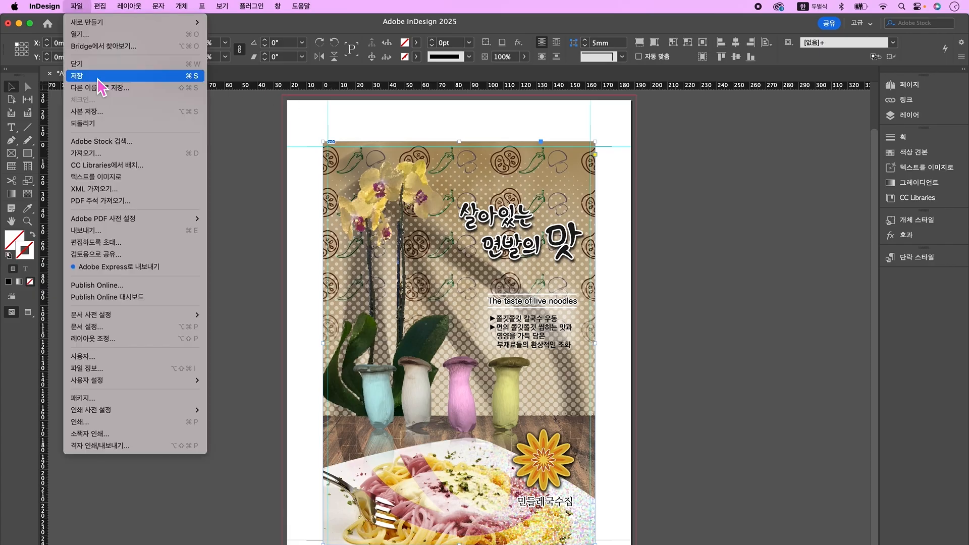